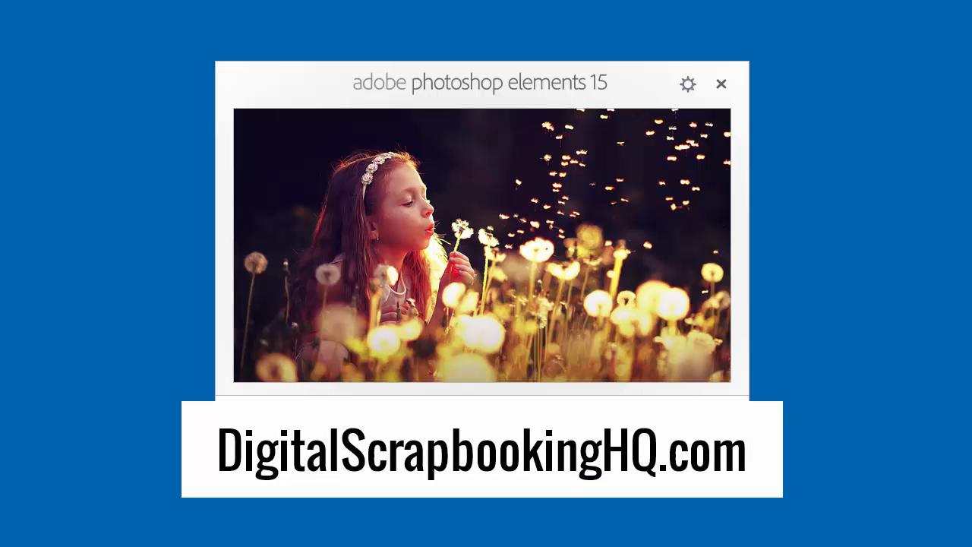
Search the Elements Live content for "Clone stamp"
left_click(313, 440)
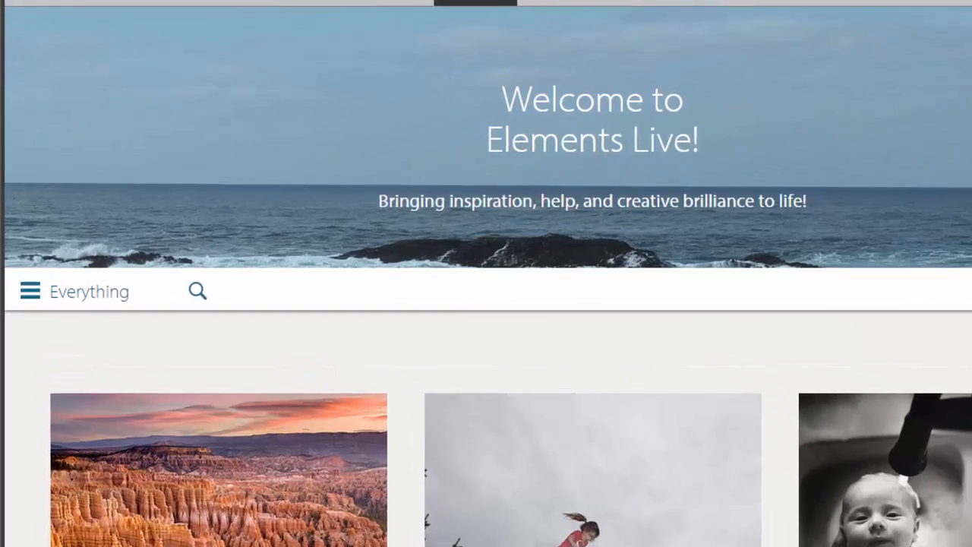
left_click(160, 288)
type("clone")
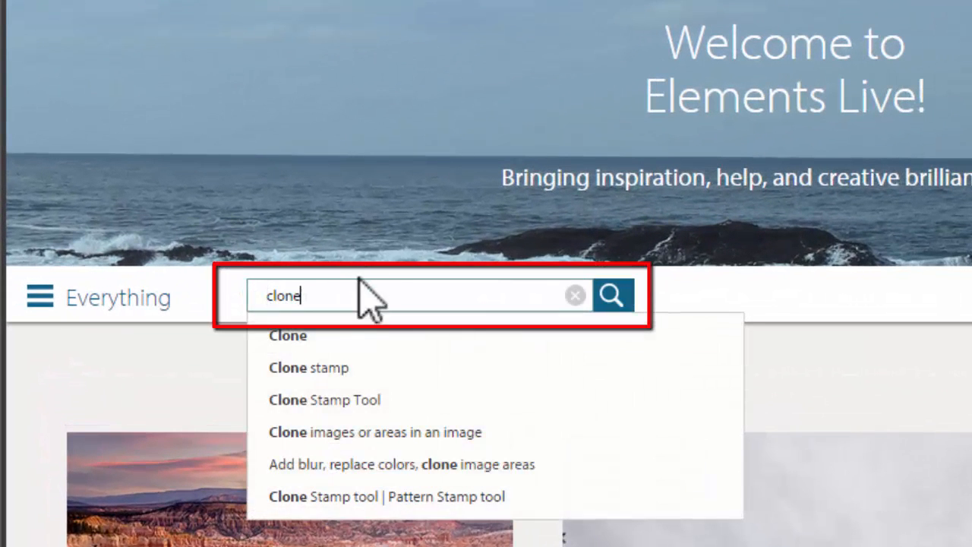
left_click(332, 368)
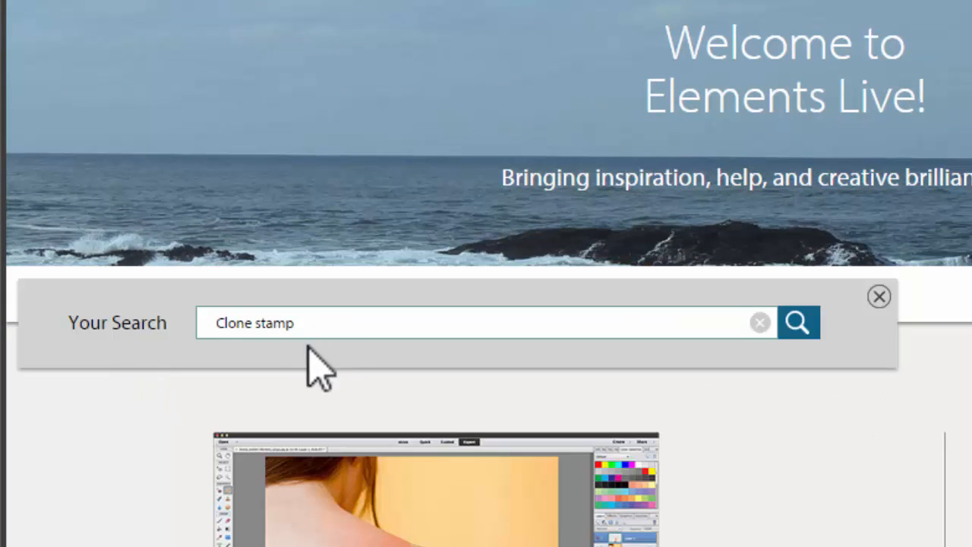
Shorten the Elements Live search term to "Clone" and run the search
key("ctrl+shift+Left")
key("ctrl+shift+Left")
type("Clone")
key("BackSpace")
key("Return")
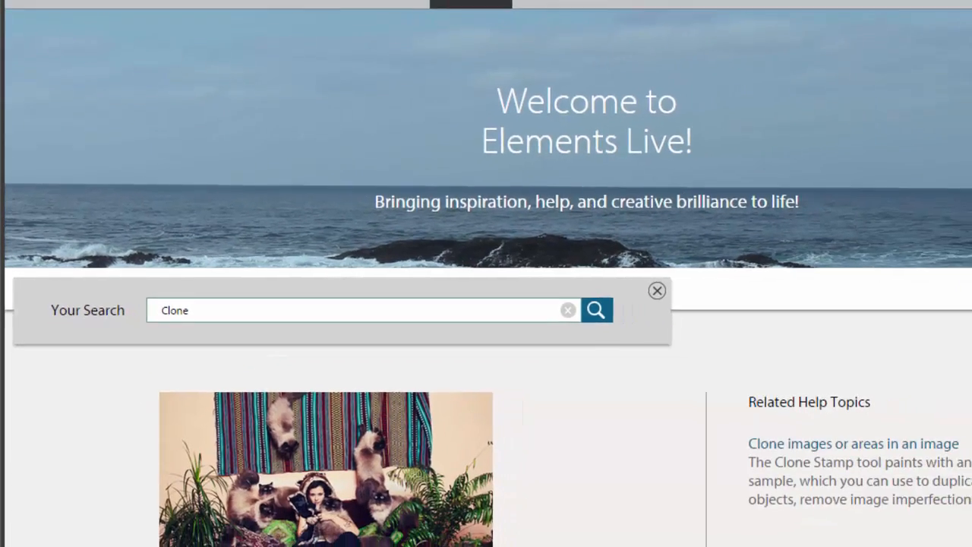
Look through the articles and related help topics found for Clone, and close the search to return to the Elements Live home page
left_click_drag(965, 142, 964, 343)
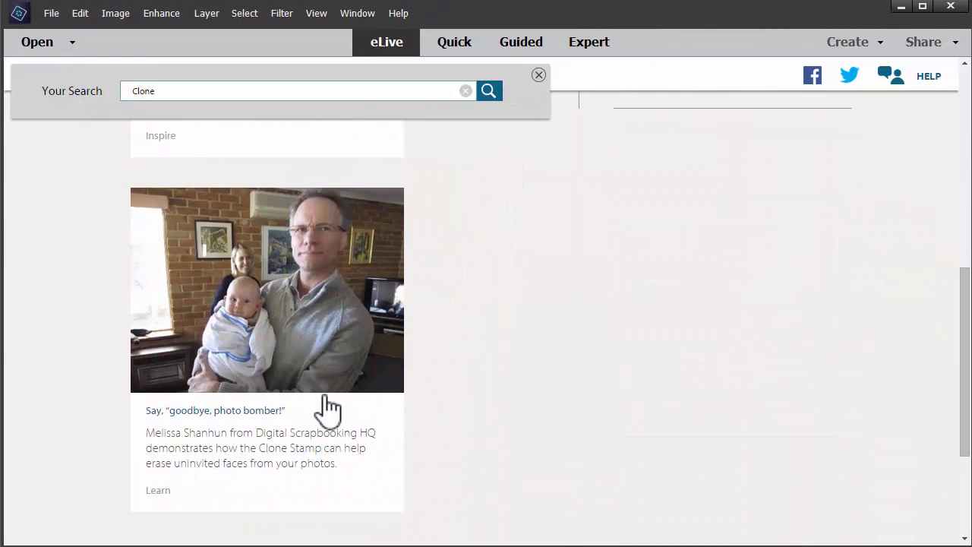
left_click_drag(965, 424, 965, 219)
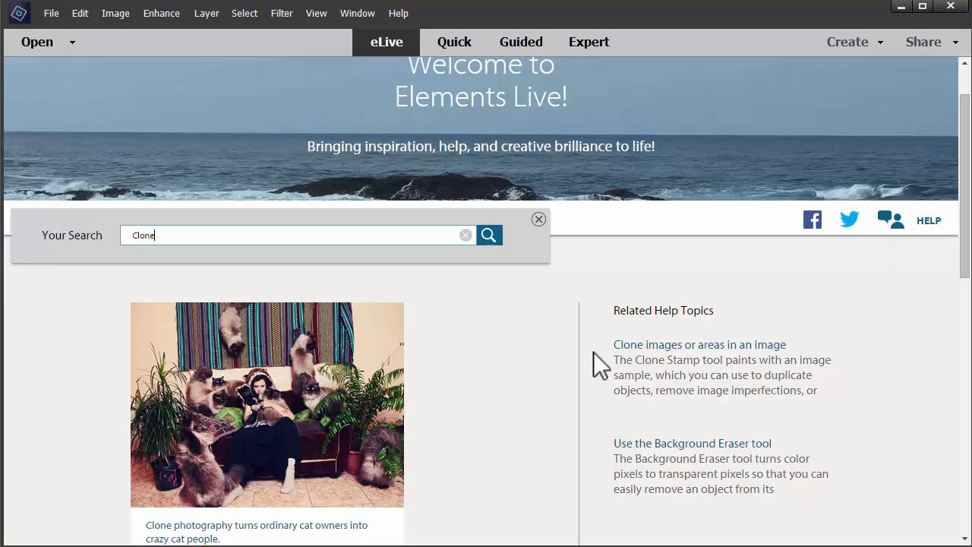
left_click(539, 220)
left_click_drag(962, 99, 960, 55)
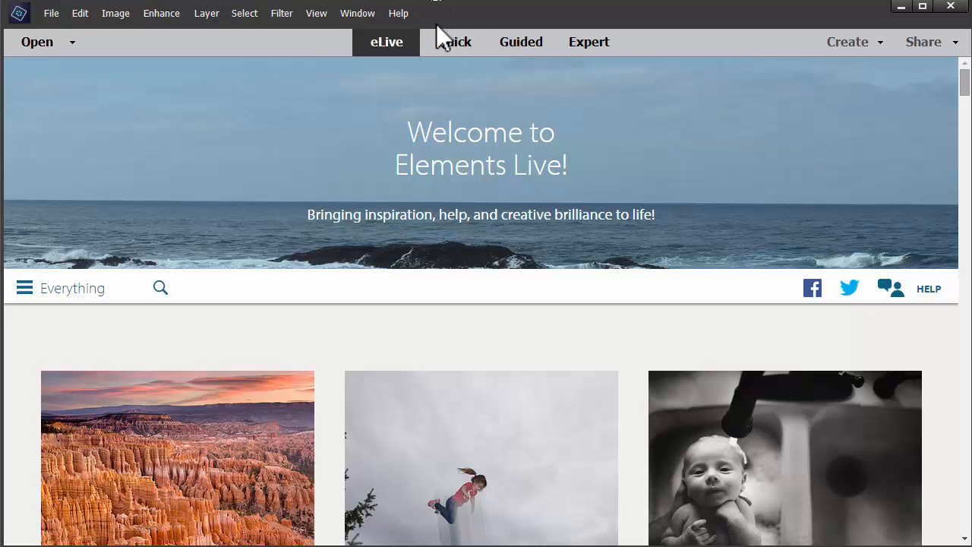
Switch to Quick editing mode, hide the frame choices and open the photo of the baby lying on the quilt
left_click(447, 41)
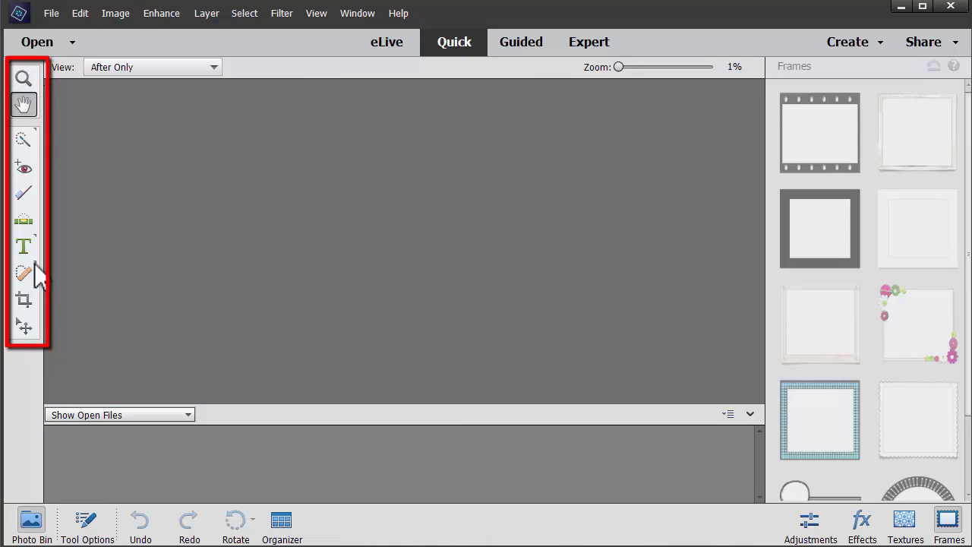
left_click(949, 524)
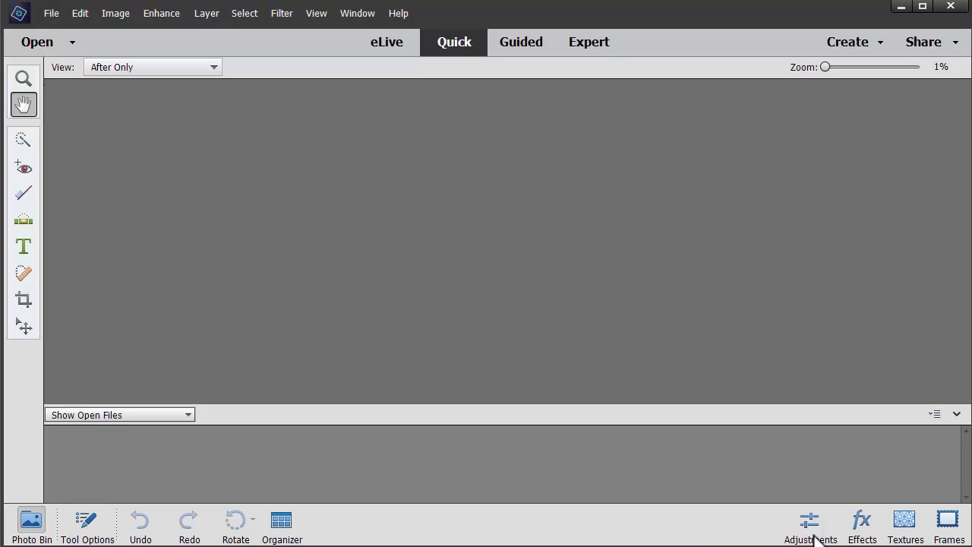
left_click(51, 13)
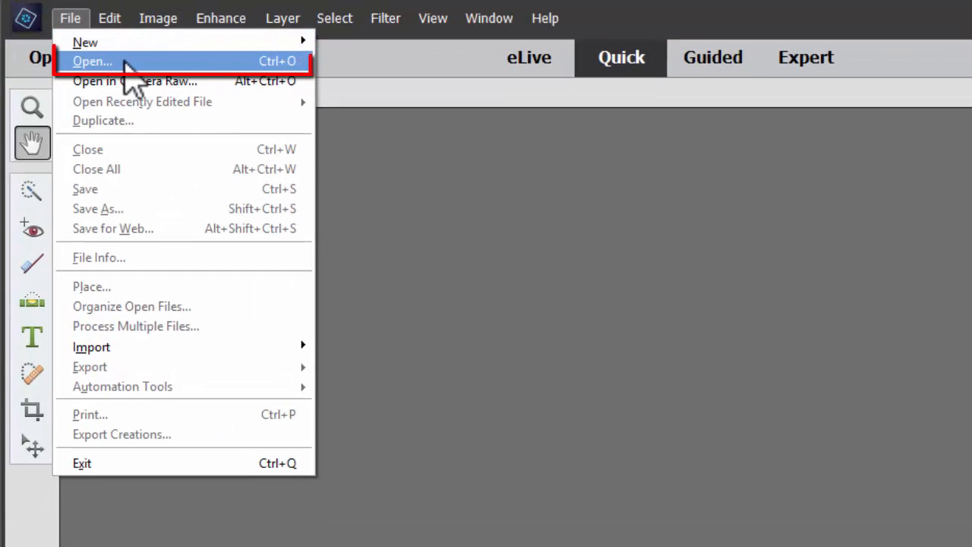
left_click(348, 98)
left_click(51, 58)
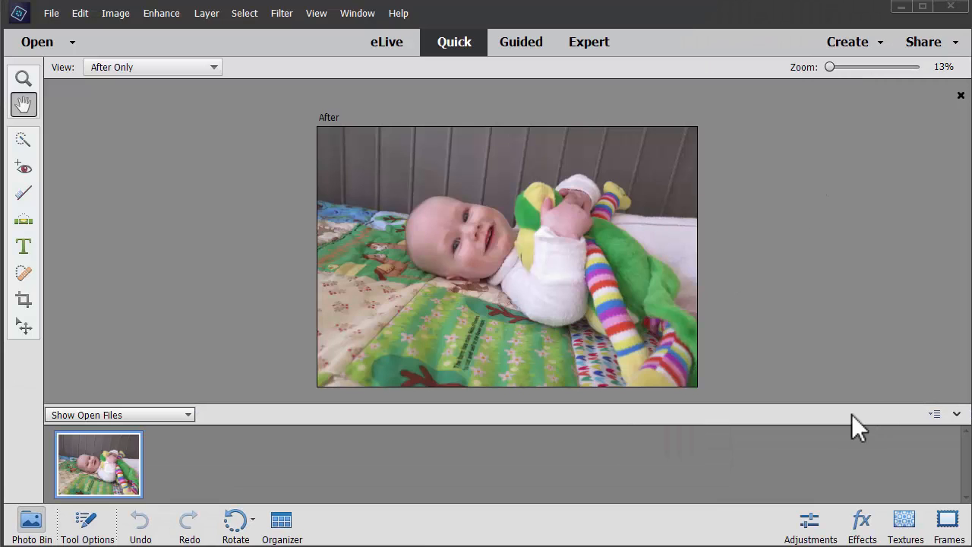
Apply the automatic Smart Fix adjustment to the baby photo
left_click(810, 524)
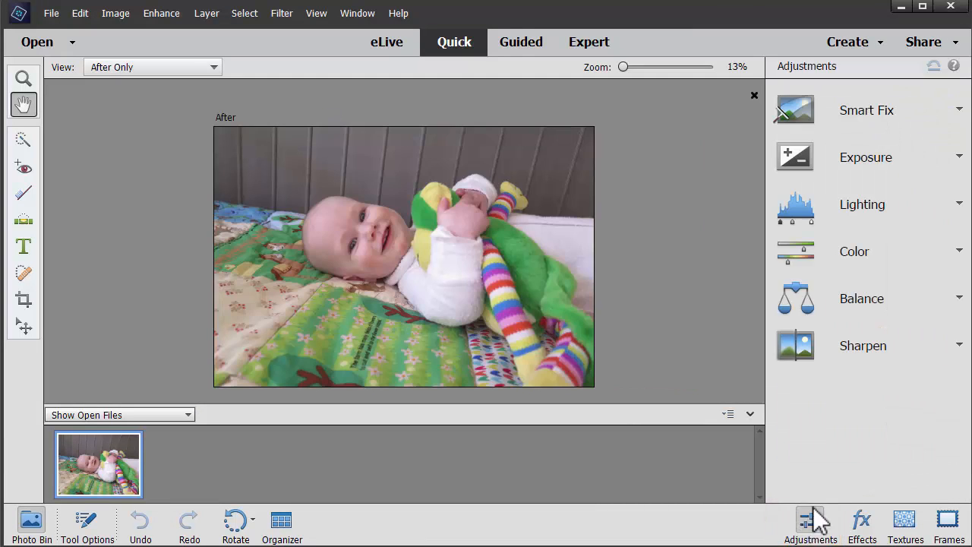
left_click(821, 107)
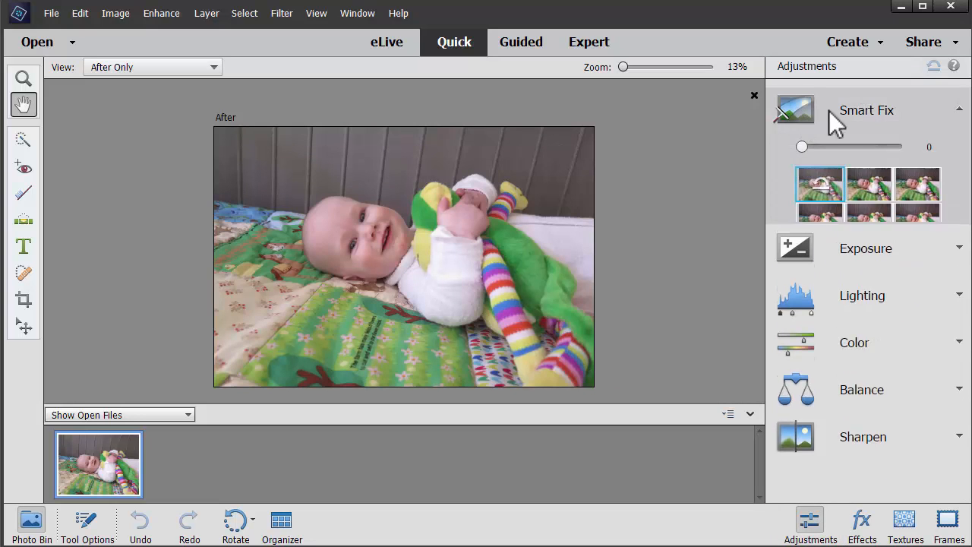
left_click(866, 298)
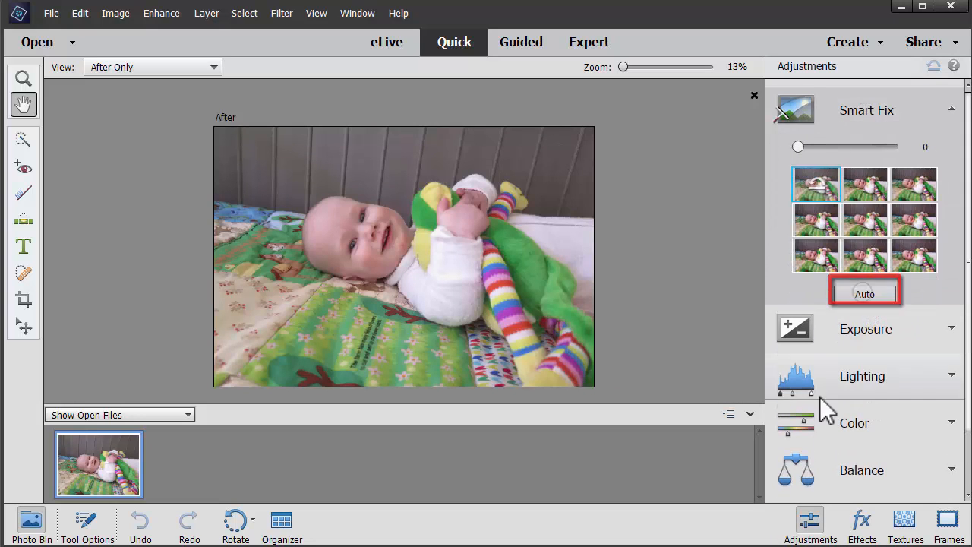
Try several Smart Looks effect variations on the baby photo and reset the image to its original state
left_click(865, 520)
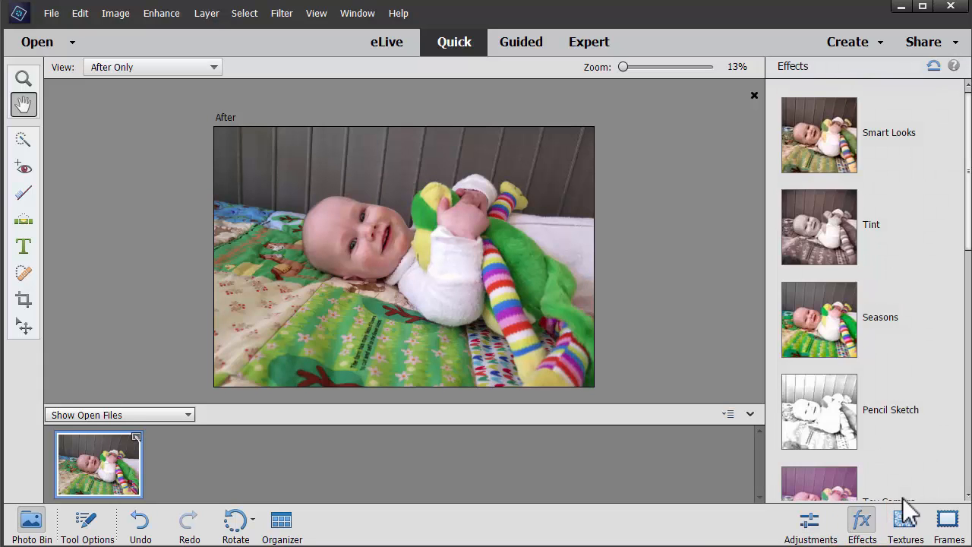
left_click(955, 134)
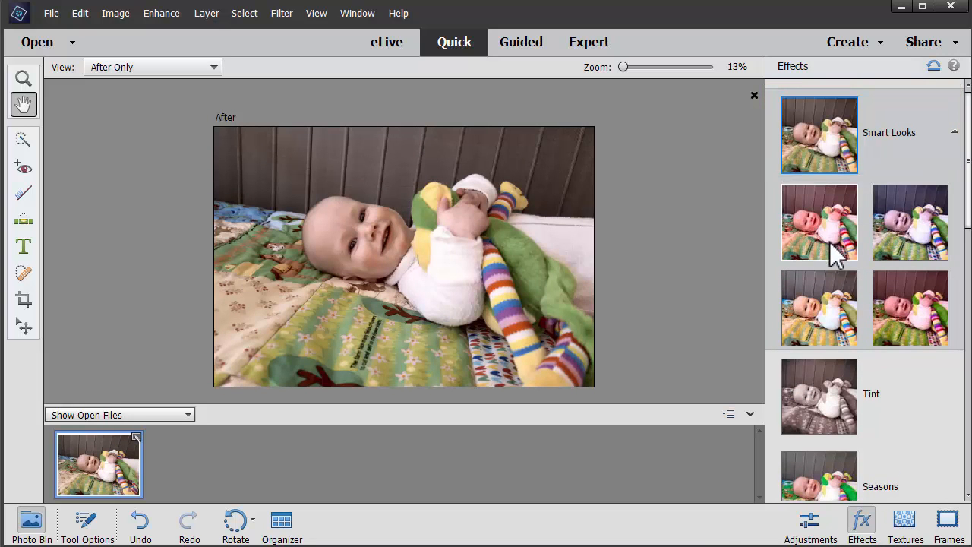
left_click(836, 255)
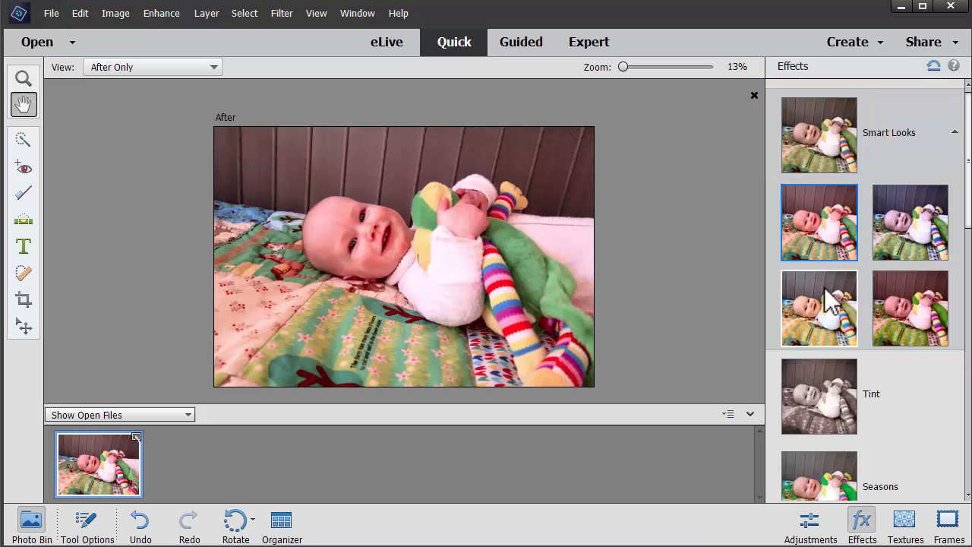
left_click(890, 338)
left_click(919, 221)
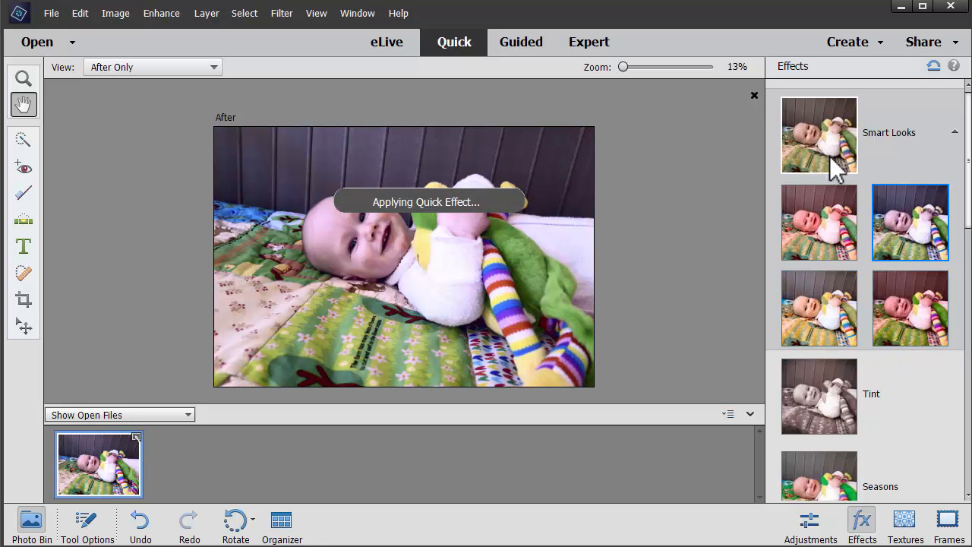
left_click(839, 167)
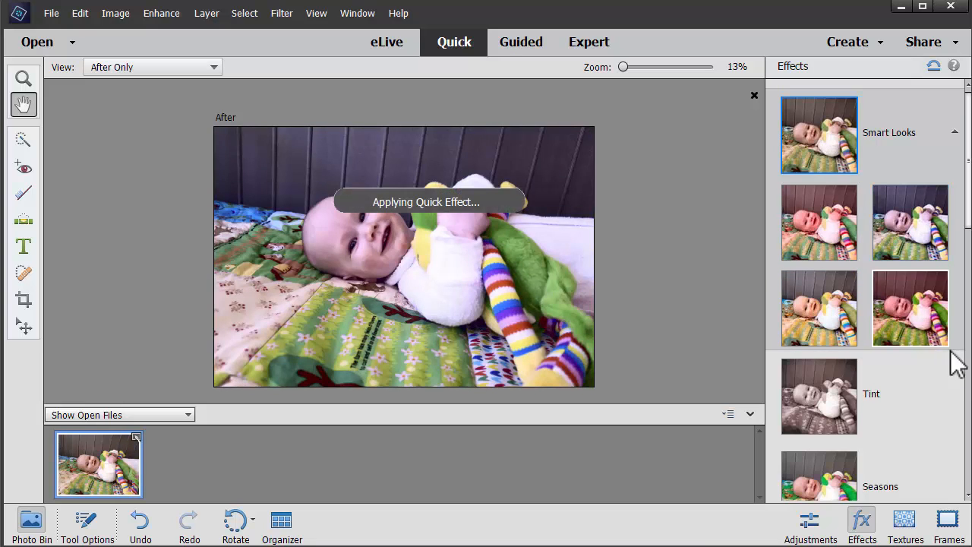
left_click(934, 67)
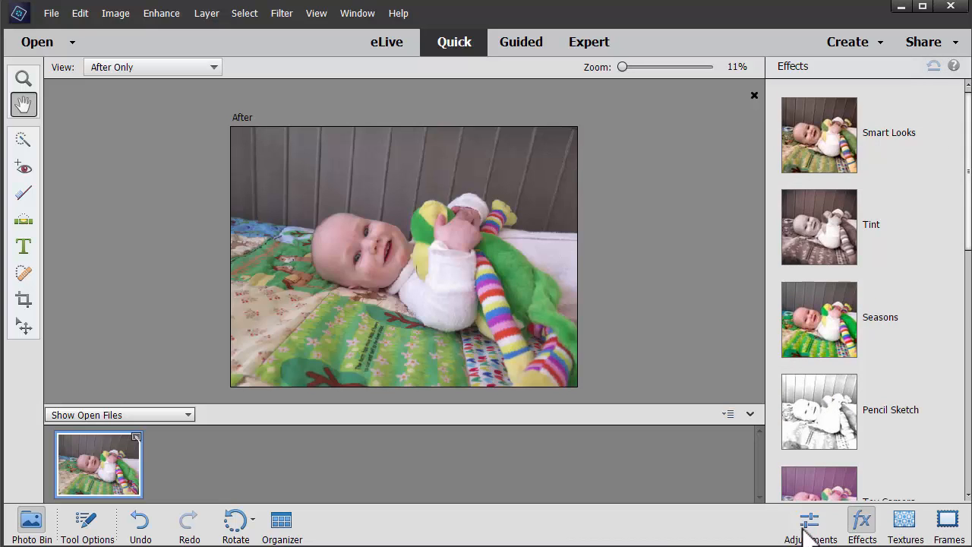
Add the plain solid black frame around the baby photo
left_click(949, 523)
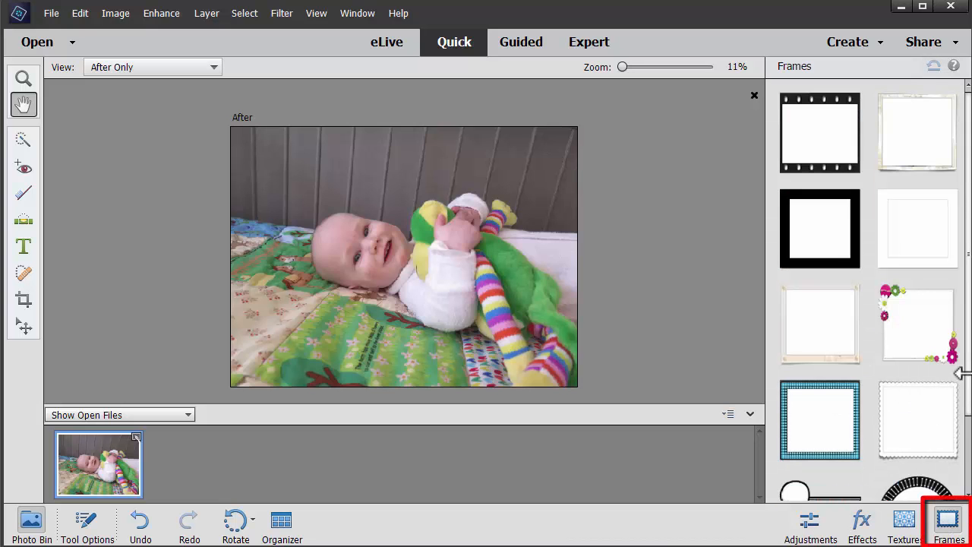
scroll(963, 475, "down", 2)
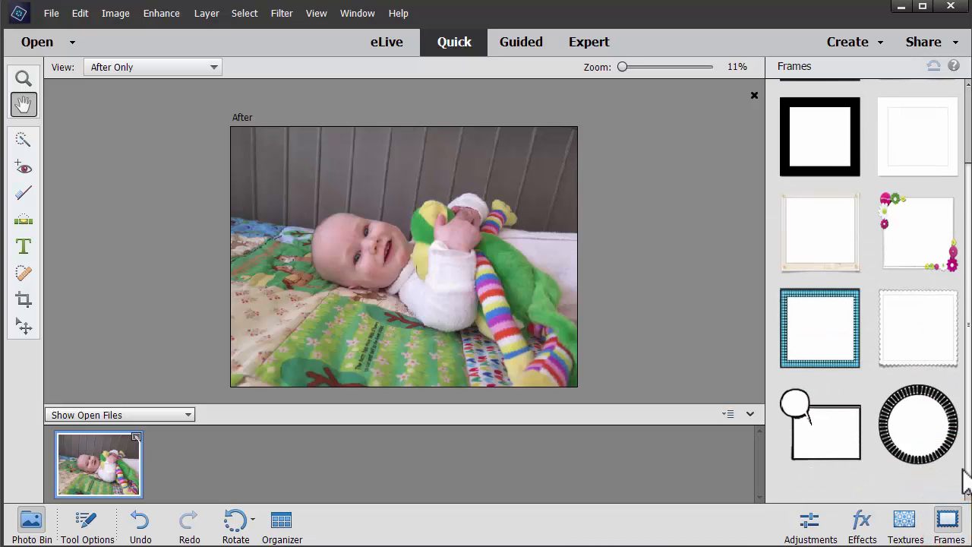
left_click(827, 351)
left_click(824, 156)
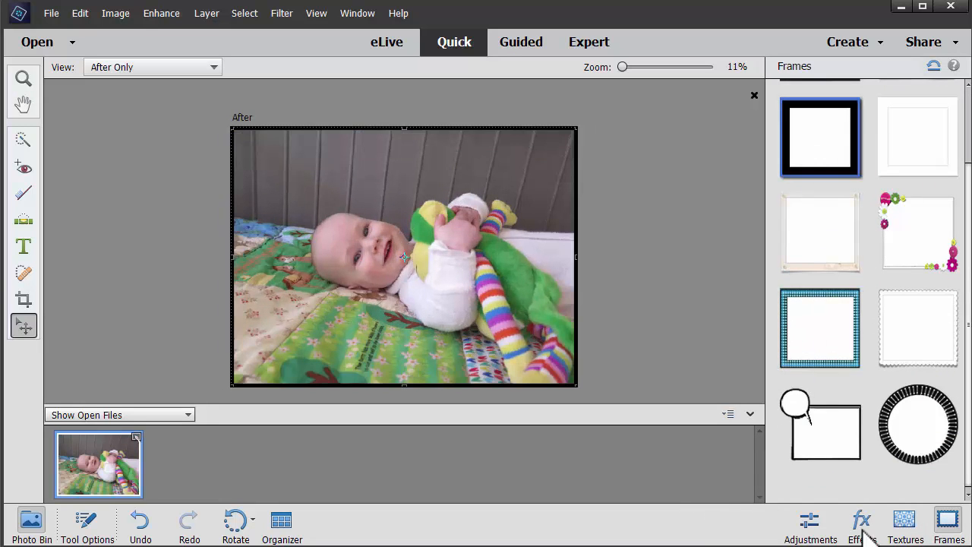
Try the Pencil Sketch effect and several of its variations, including the coloured sketch, on the framed photo
left_click(861, 529)
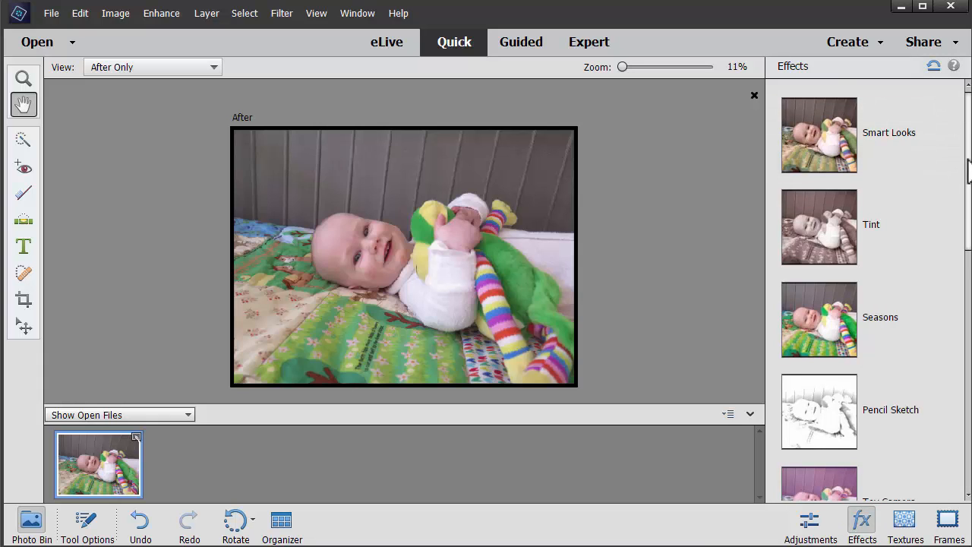
scroll(949, 156, "down", 1)
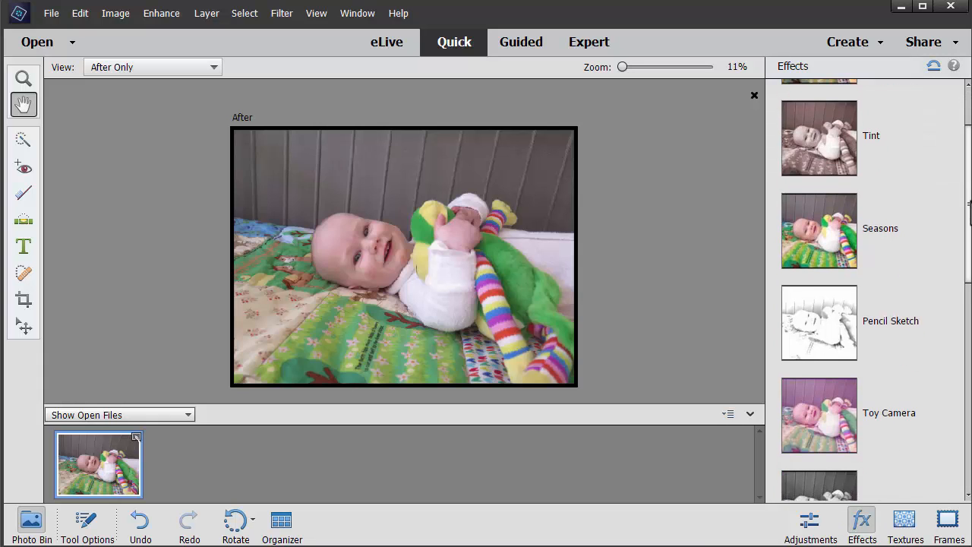
scroll(895, 289, "down", 1)
left_click(877, 360)
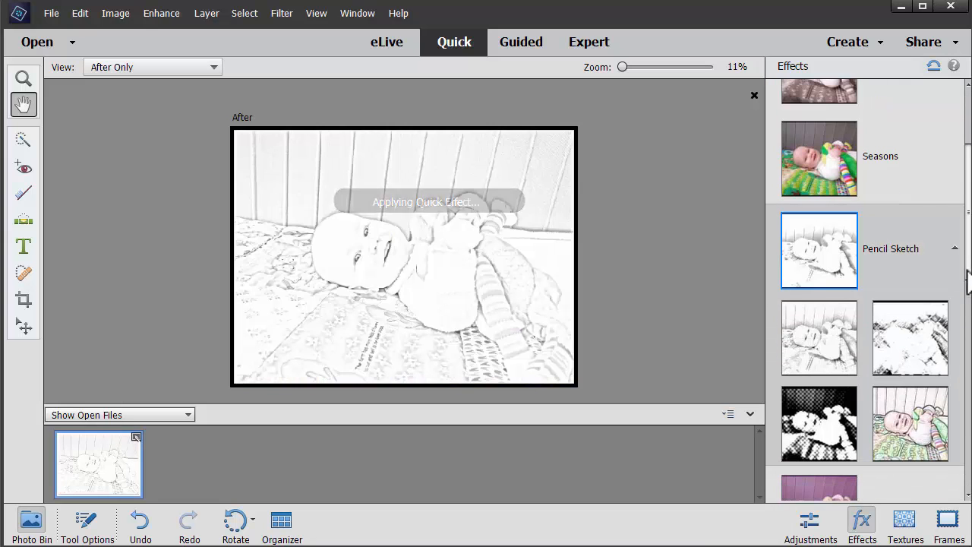
scroll(965, 289, "down", 2)
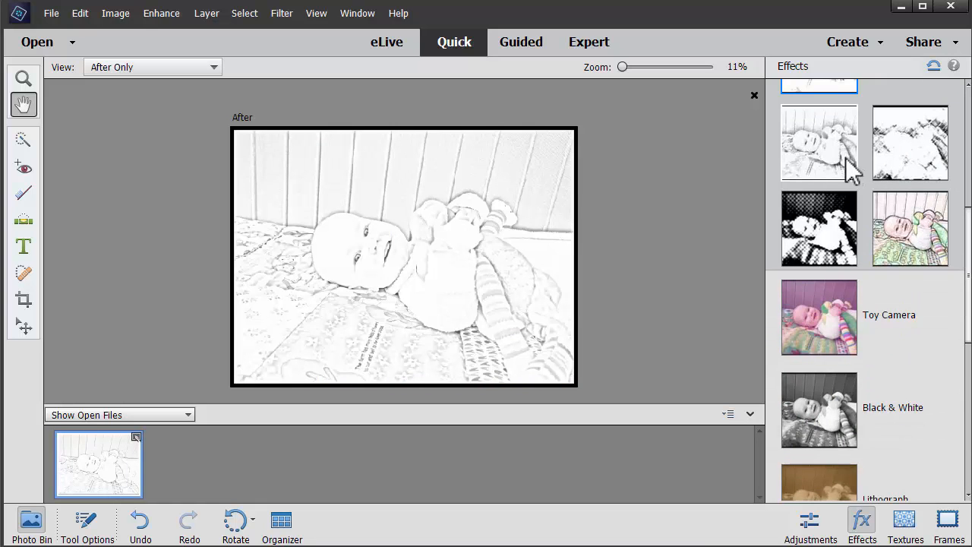
left_click(831, 228)
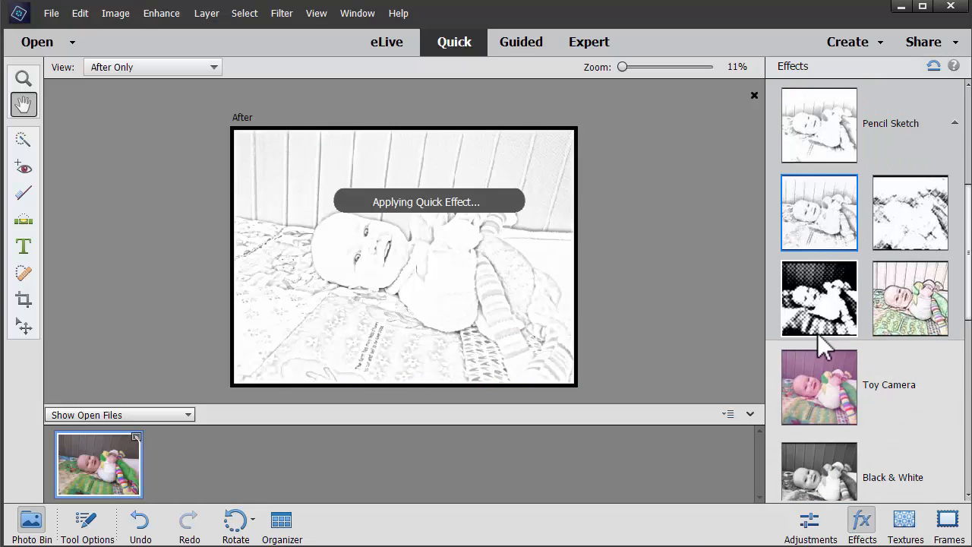
left_click(916, 328)
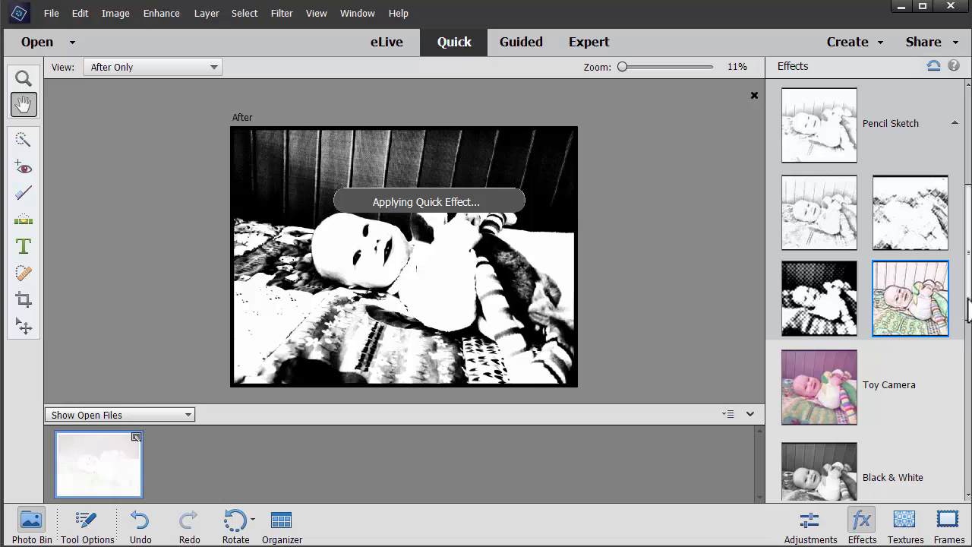
Apply the high-contrast Toy Camera variation with dark edges and set the view to Before & After - Horizontal
left_click(834, 389)
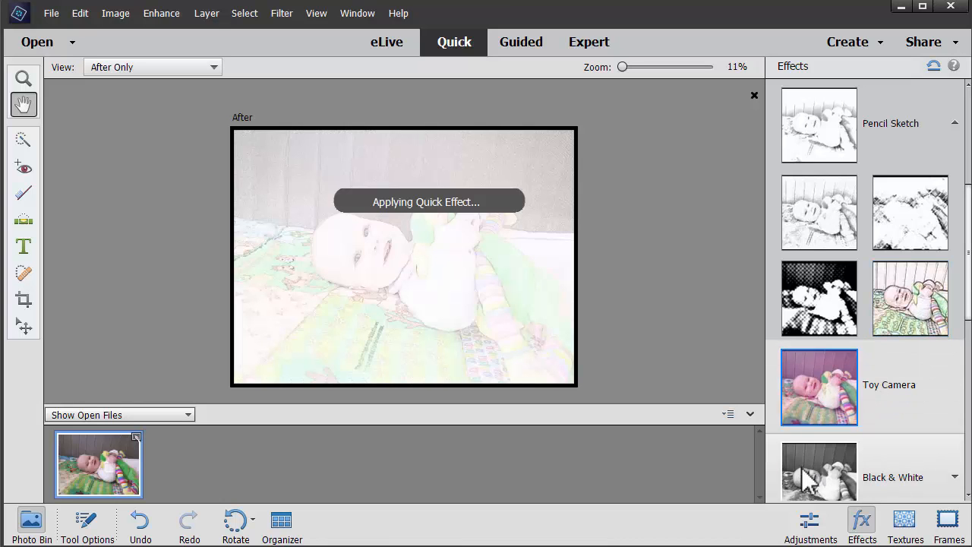
left_click(910, 310)
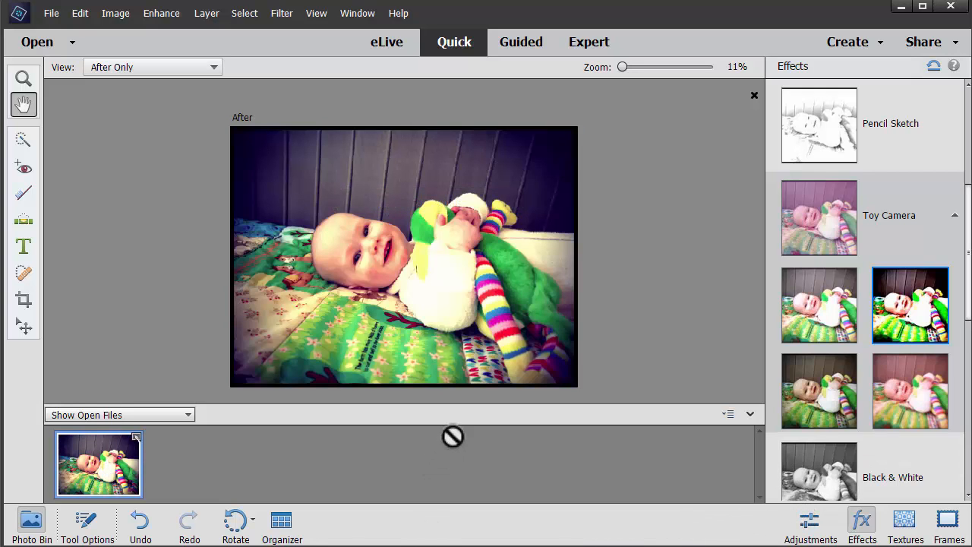
left_click(213, 69)
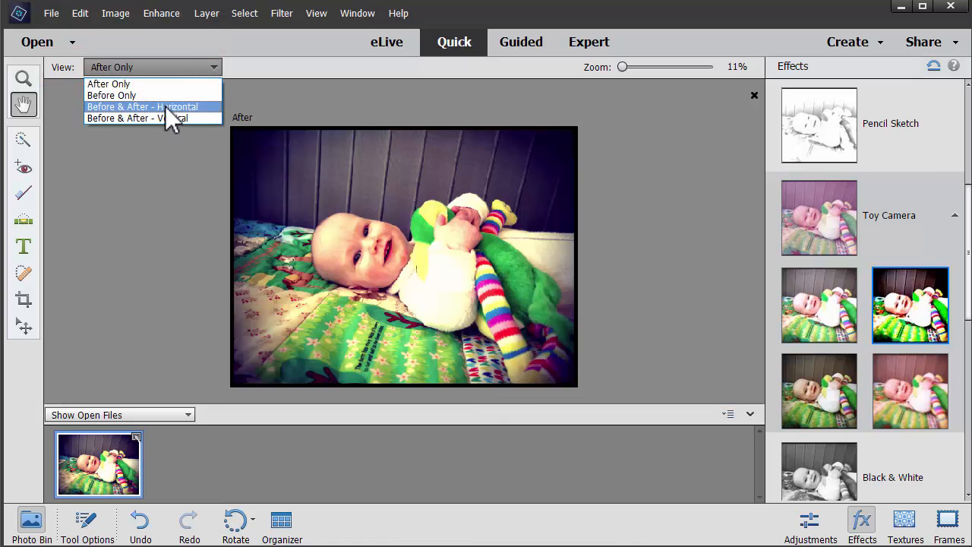
left_click(160, 107)
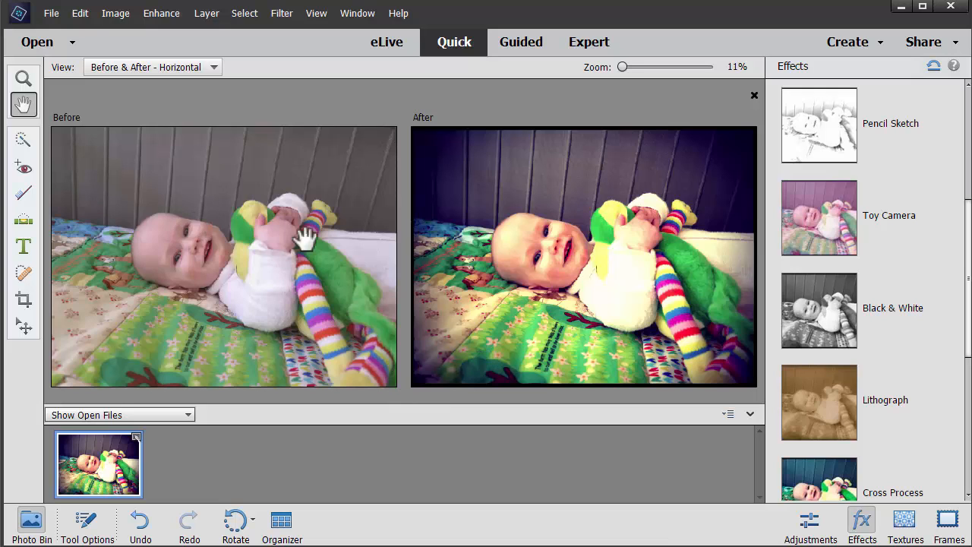
Save the edited baby photo as a Photoshop file named with the child's first name followed by "quick edit"
left_click(51, 14)
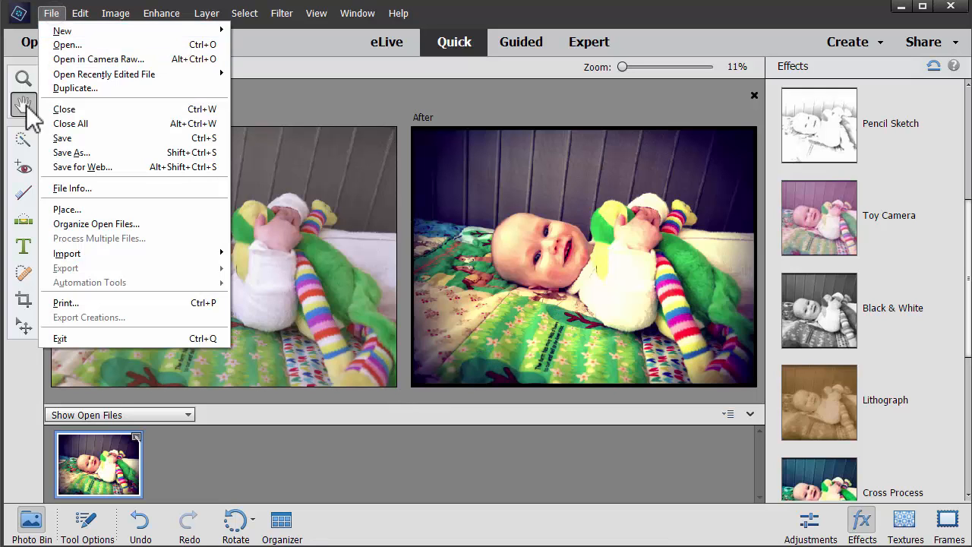
left_click(62, 139)
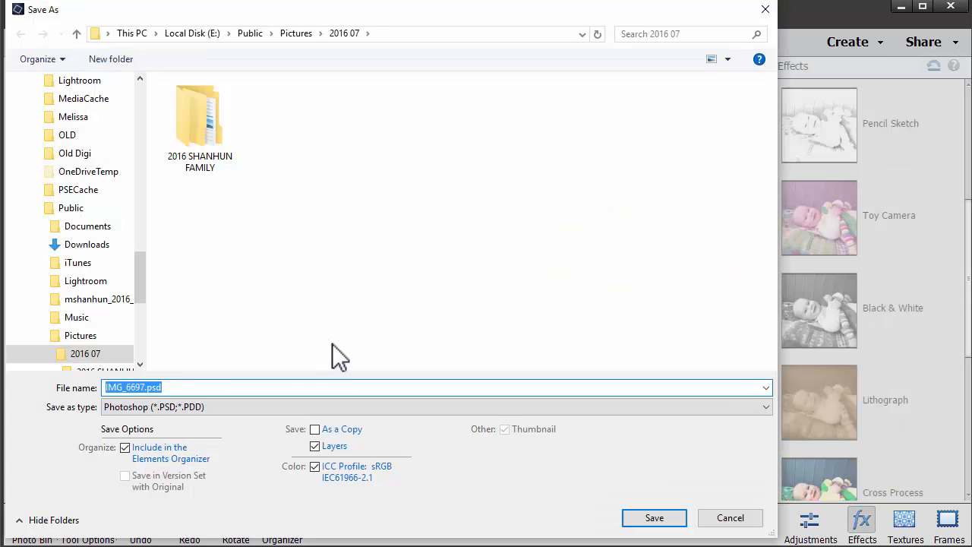
type("Matthew quick edit")
key("Return")
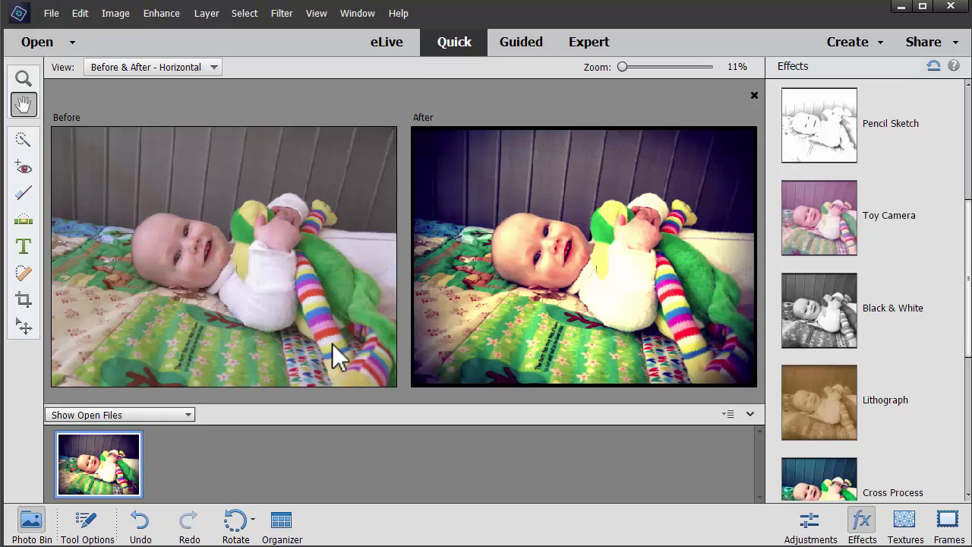
Examine the available sharing services and the photo project types that can be created
left_click(945, 46)
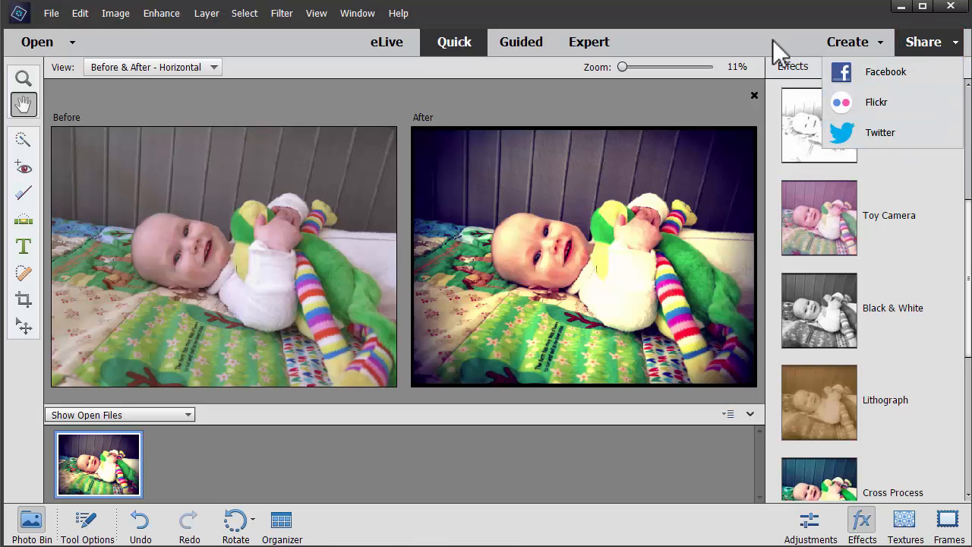
left_click(859, 42)
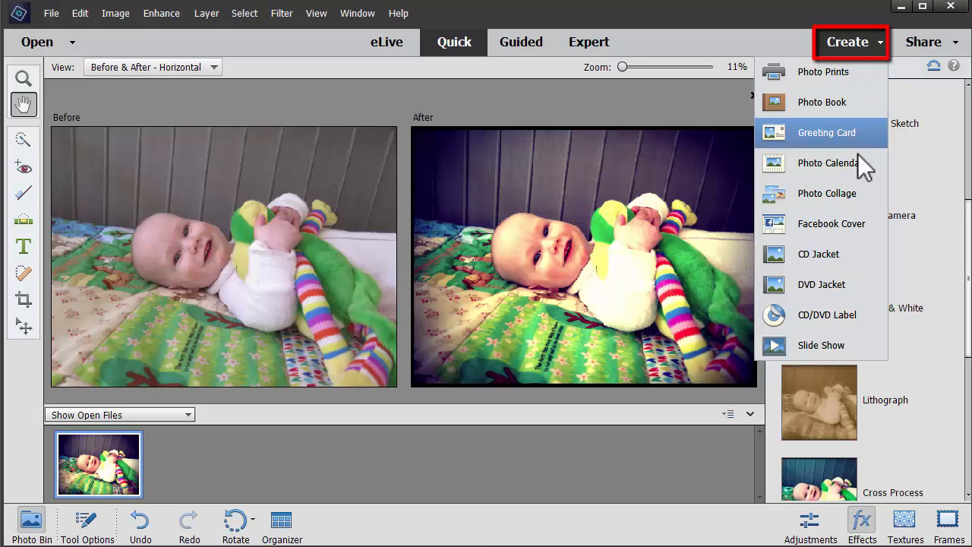
left_click(817, 355)
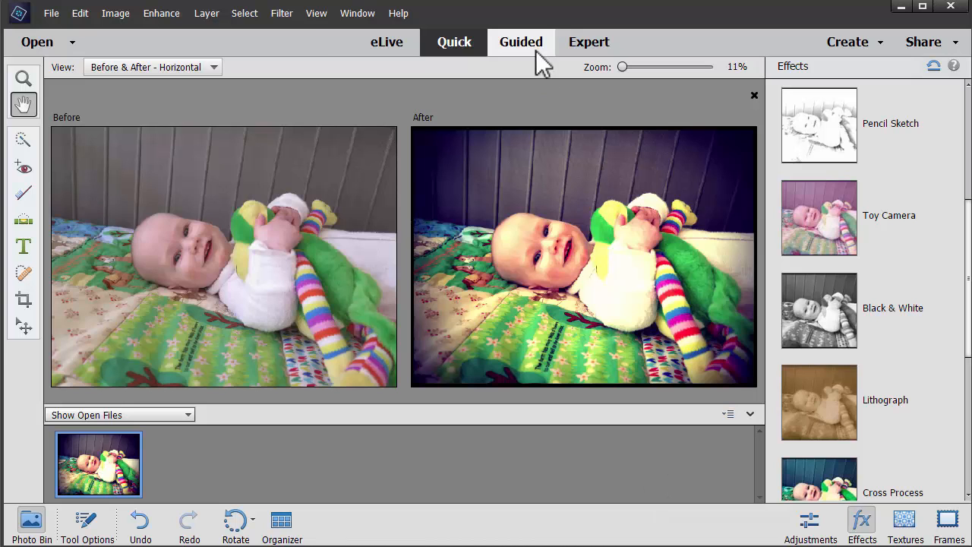
Close the saved baby photo
left_click(82, 13)
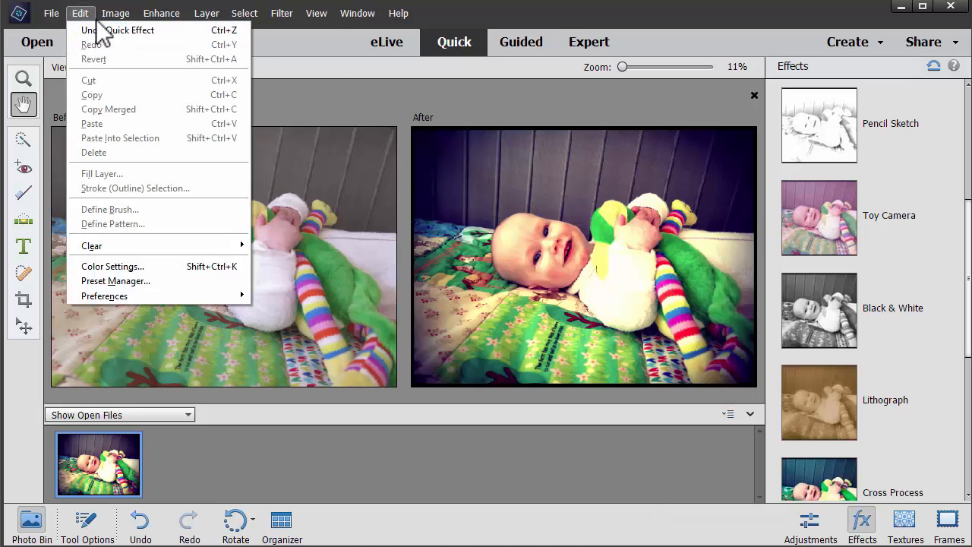
left_click(357, 13)
left_click(754, 95)
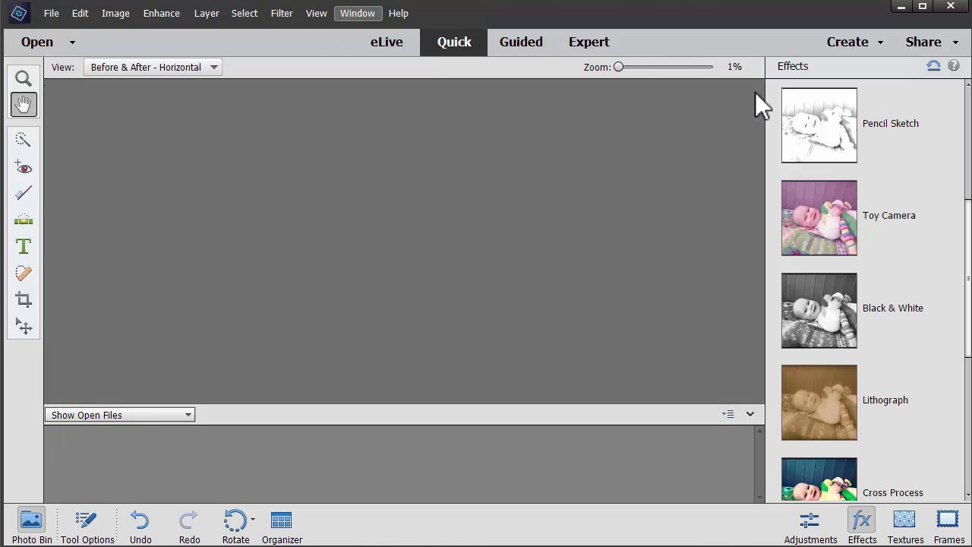
Switch to Guided mode and look through the Basics, Color, Black & White and Fun Edits categories
left_click(513, 42)
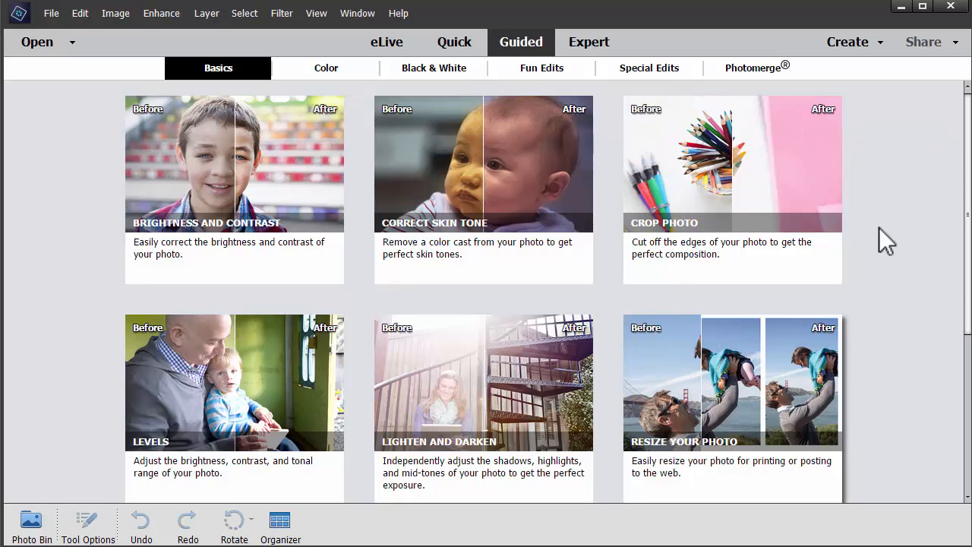
left_click(323, 72)
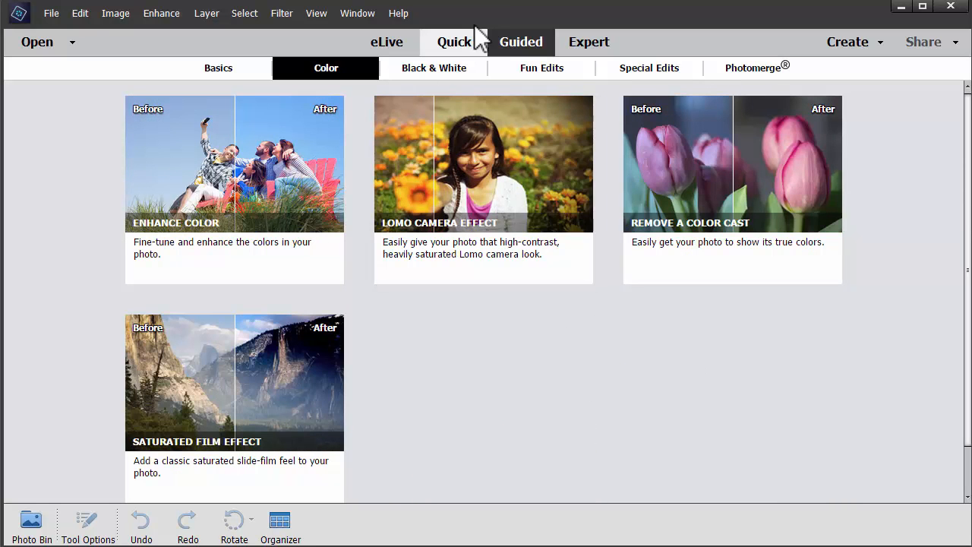
left_click(465, 85)
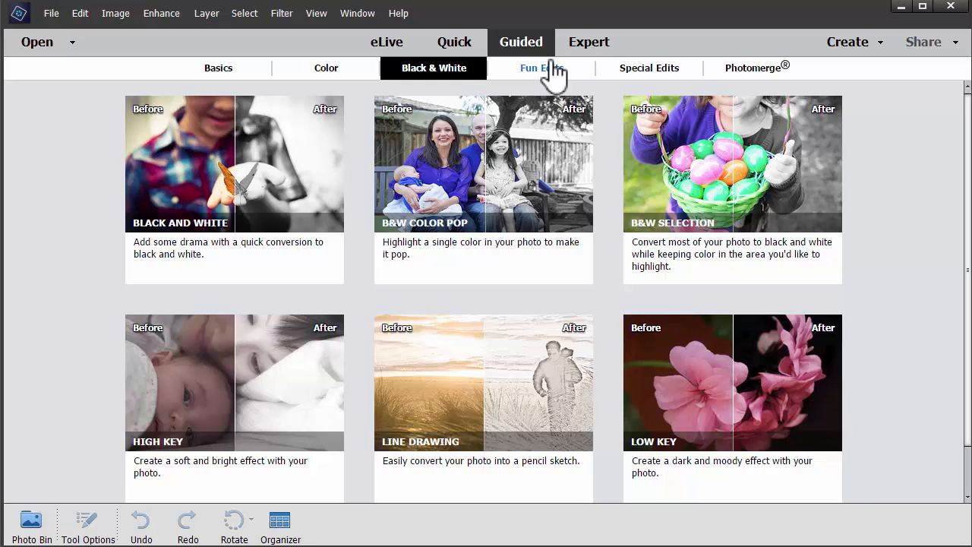
left_click(553, 73)
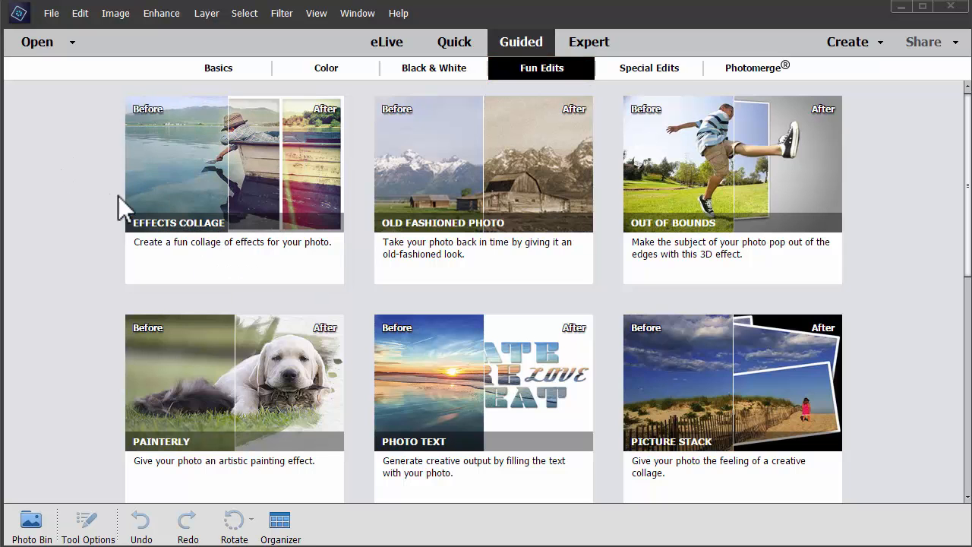
Open the photo of the park trees and start the Effects Collage guided edit on it
left_click(257, 211)
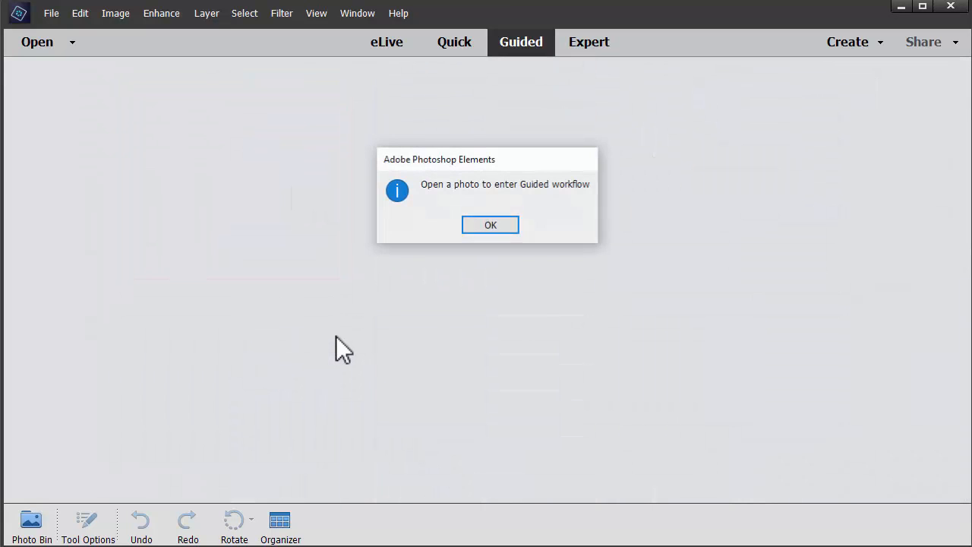
left_click(488, 227)
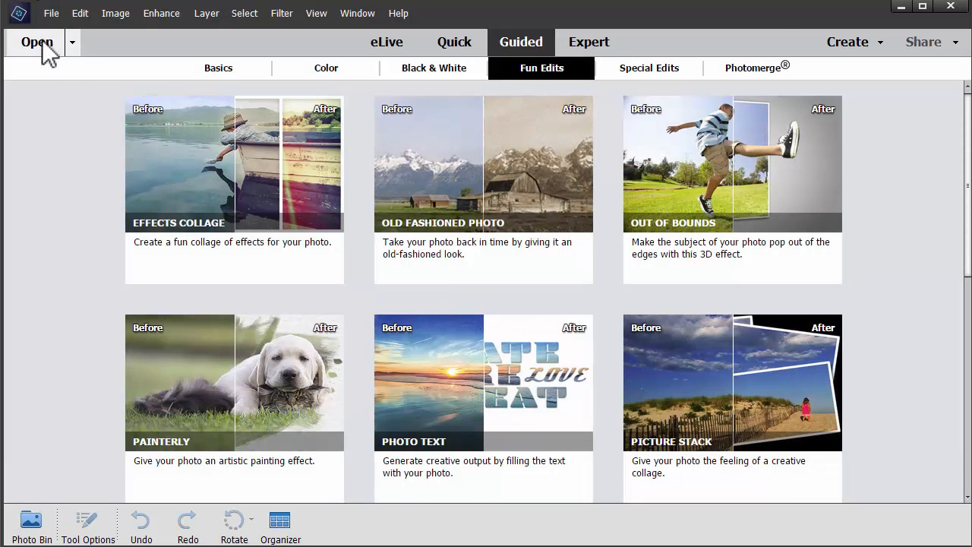
left_click(43, 39)
double_click(477, 229)
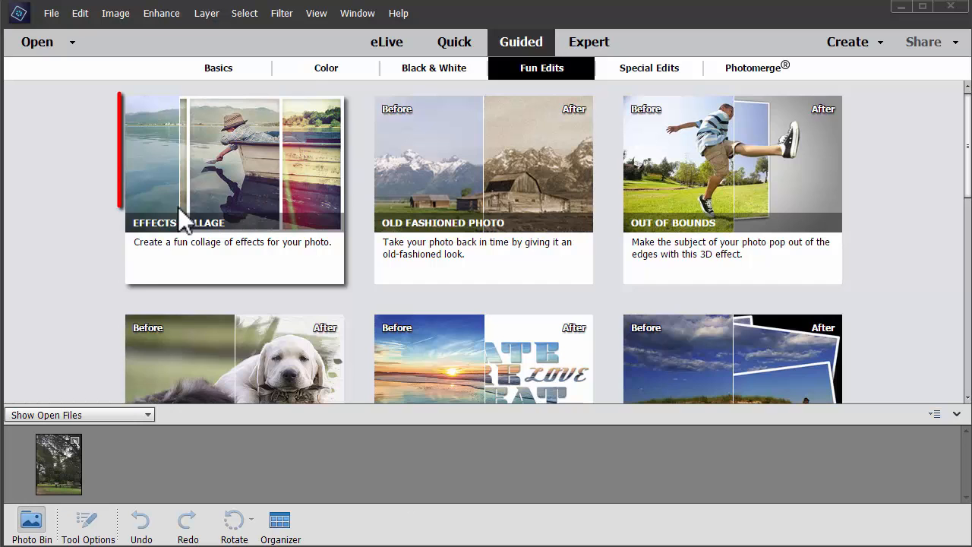
left_click(240, 257)
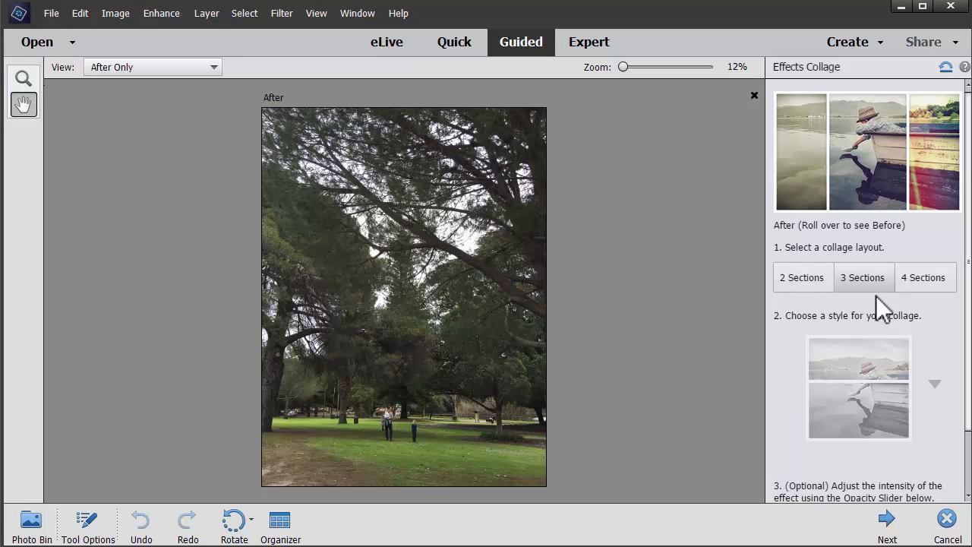
Try the 2 Sections Vertical, Horizontal and Boxes collage layouts and the 3 Sections Boxes layout on the park photo
left_click(807, 285)
left_click(810, 335)
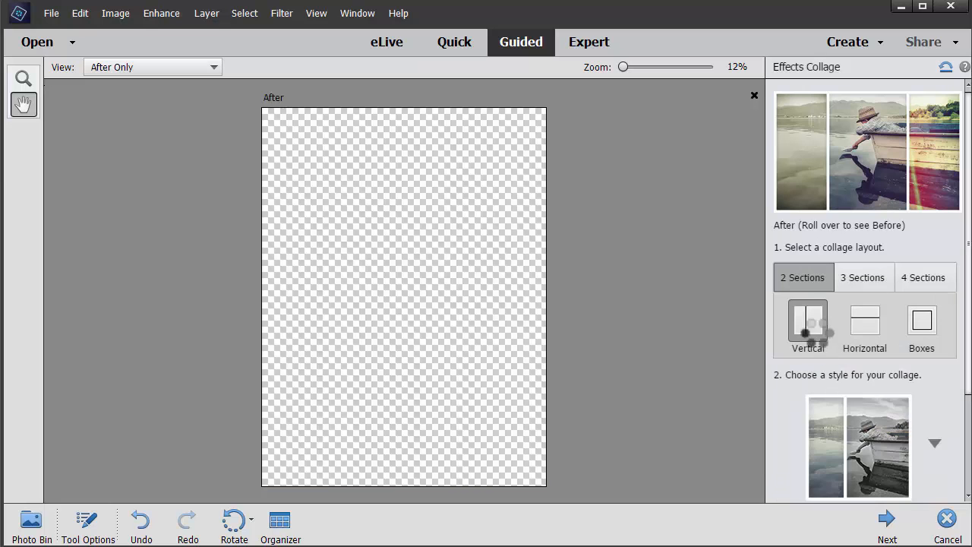
left_click(861, 323)
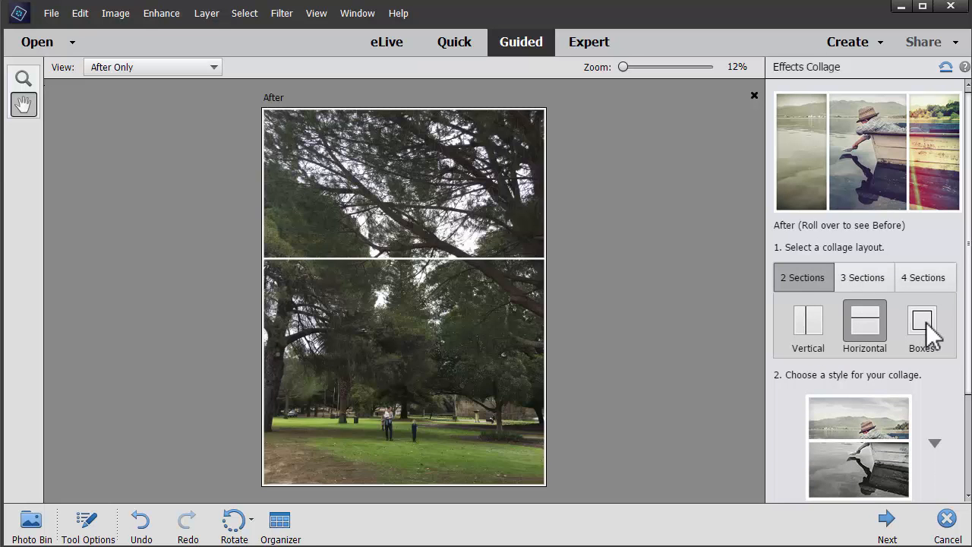
left_click(923, 326)
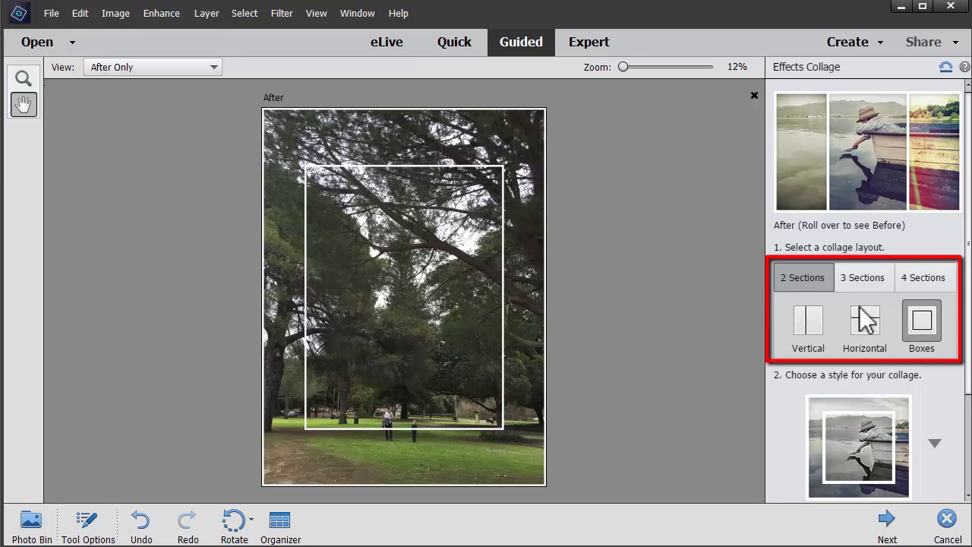
left_click(862, 277)
left_click(928, 335)
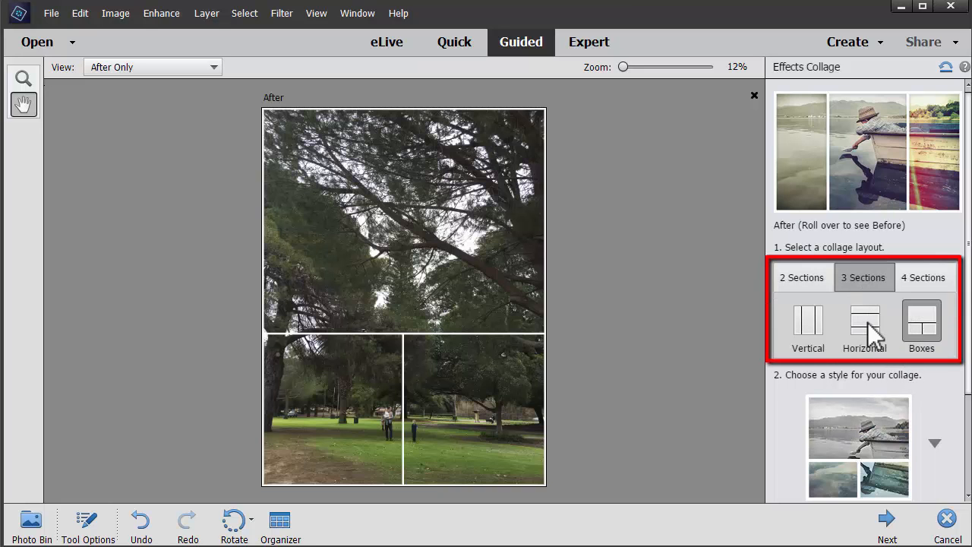
Compare the 4 Sections collage layouts and choose the Horizontal one
left_click(922, 281)
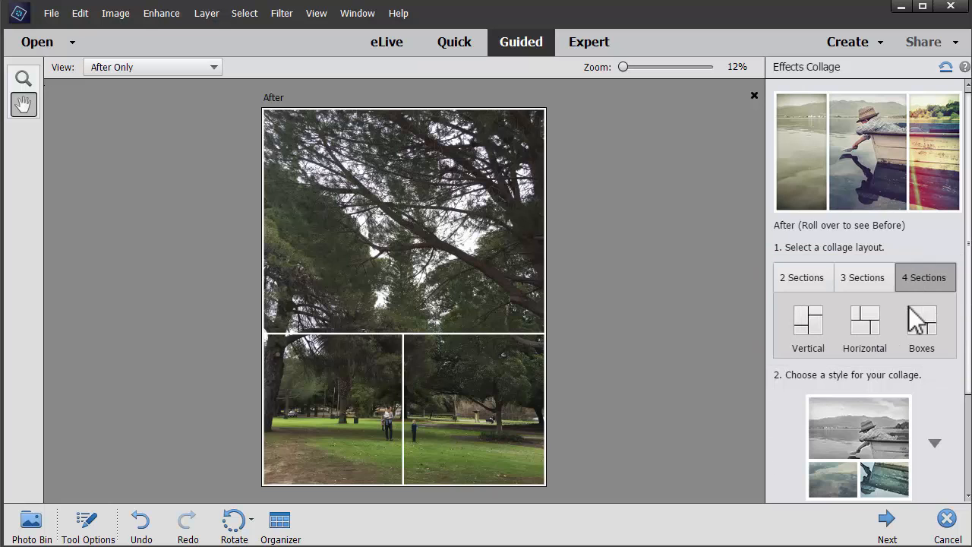
left_click(864, 328)
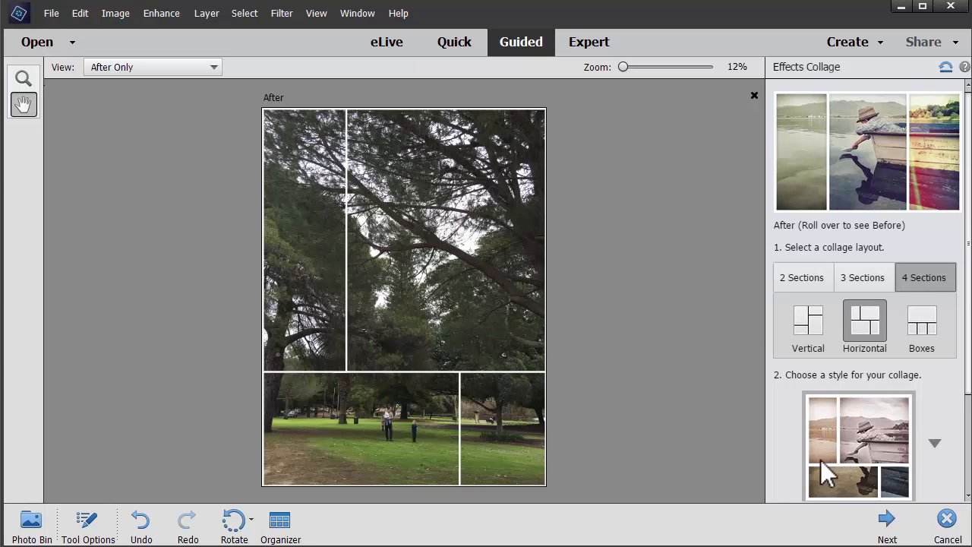
left_click(914, 329)
left_click(814, 328)
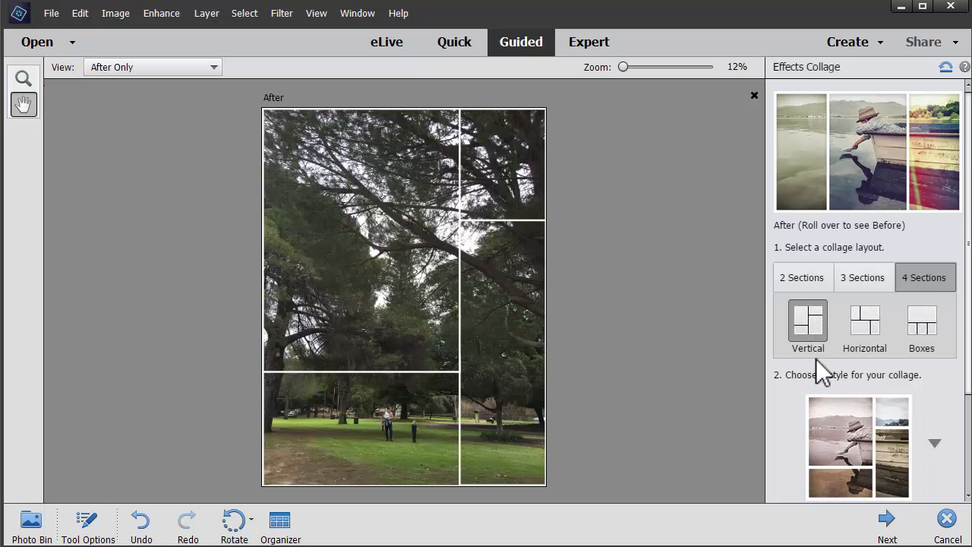
left_click(864, 325)
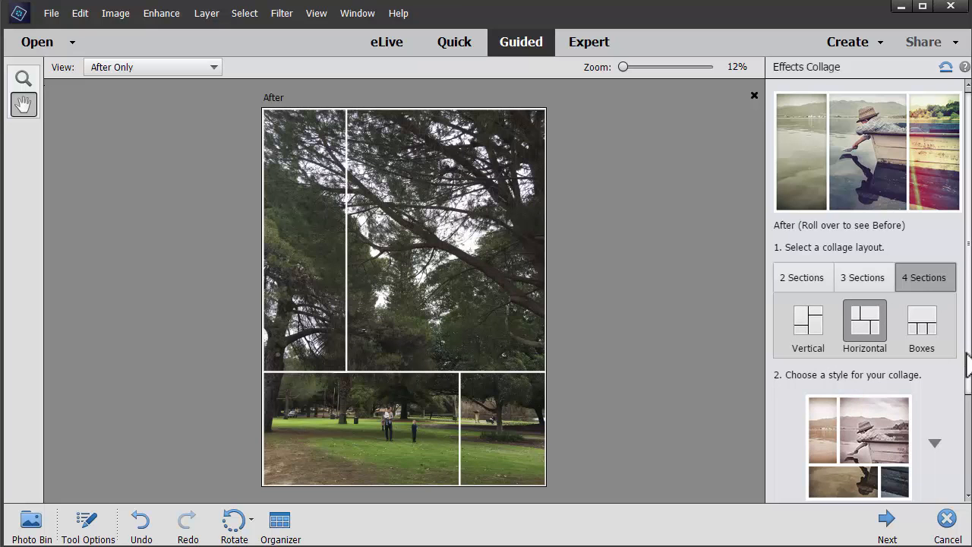
Try several collage styles and apply the one with a pale narrow section, a warm-toned main section and a dark blue lower section
left_click_drag(969, 357, 968, 467)
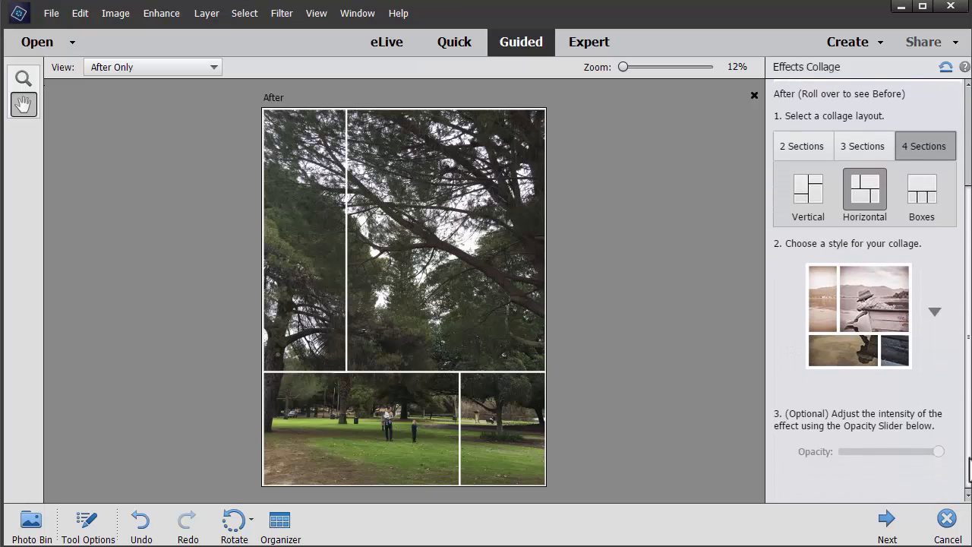
left_click(935, 313)
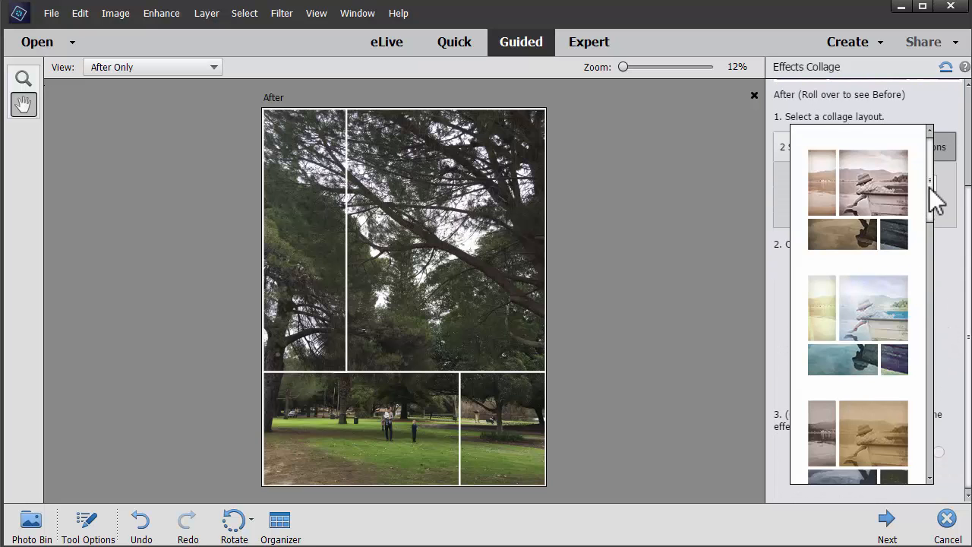
left_click_drag(936, 194, 937, 351)
left_click(868, 325)
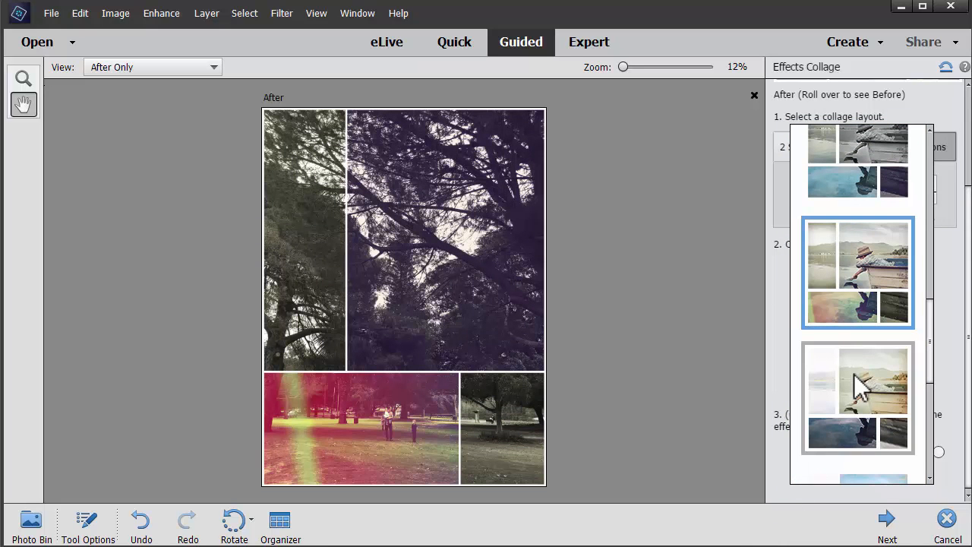
left_click(874, 407)
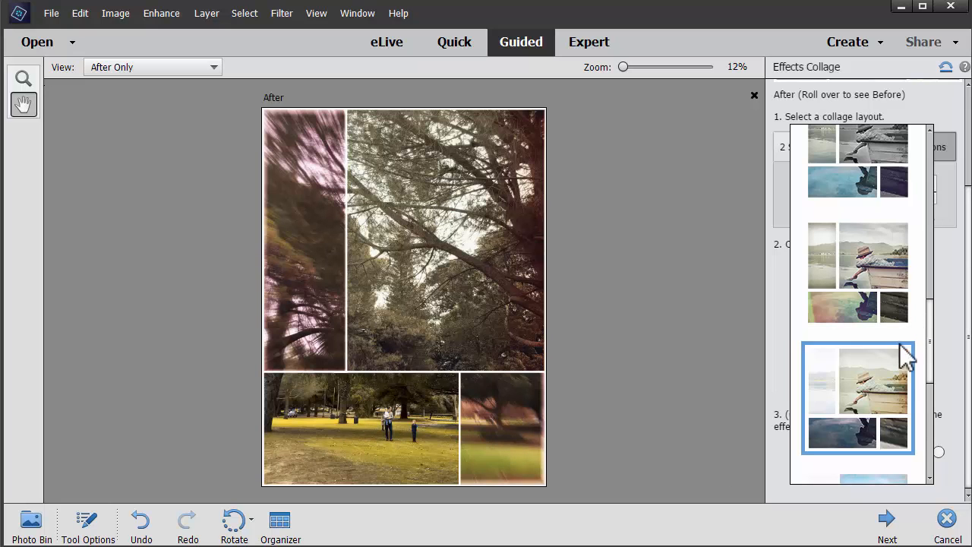
left_click_drag(935, 352, 927, 442)
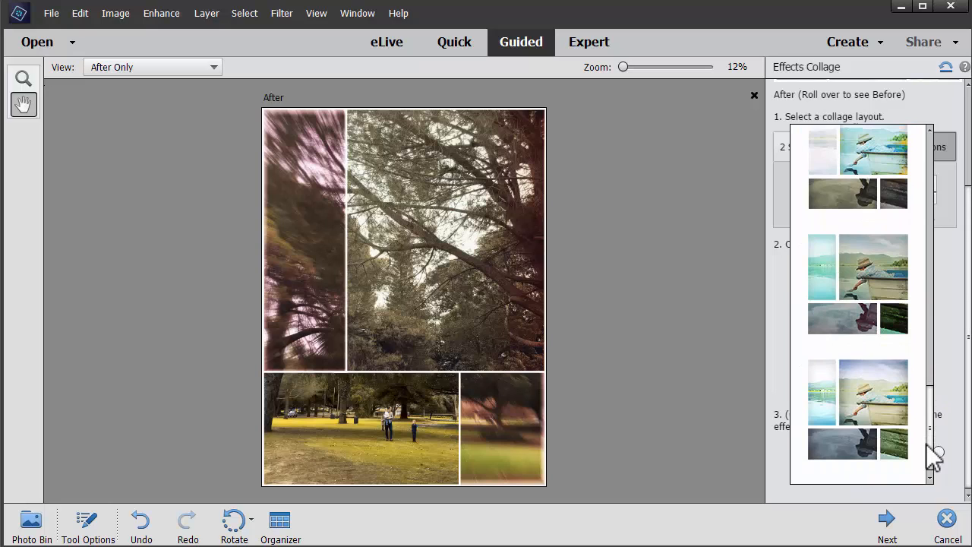
left_click(956, 372)
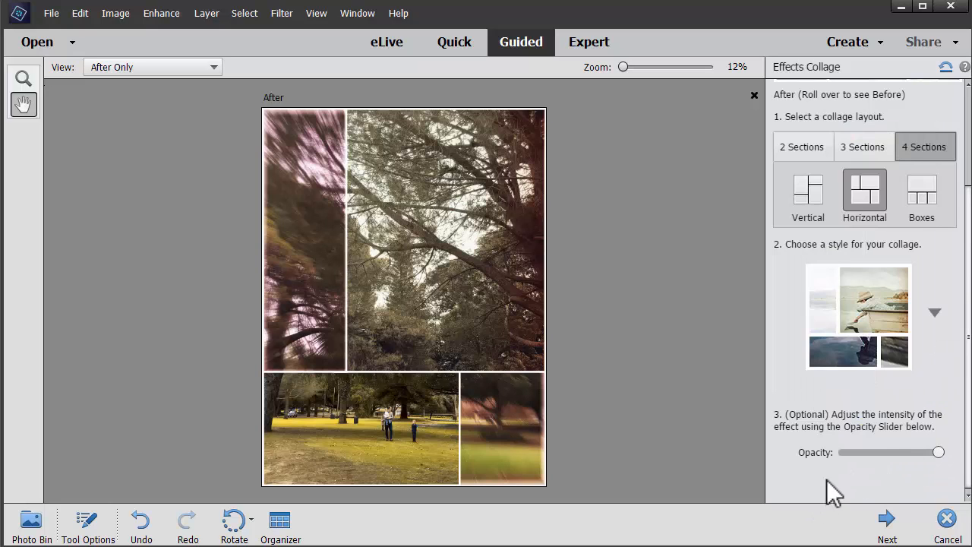
Reduce the intensity of the collage effect to about 69% opacity
mouse_move(939, 452)
left_mouse_down()
mouse_move(883, 454)
mouse_move(911, 454)
left_mouse_up()
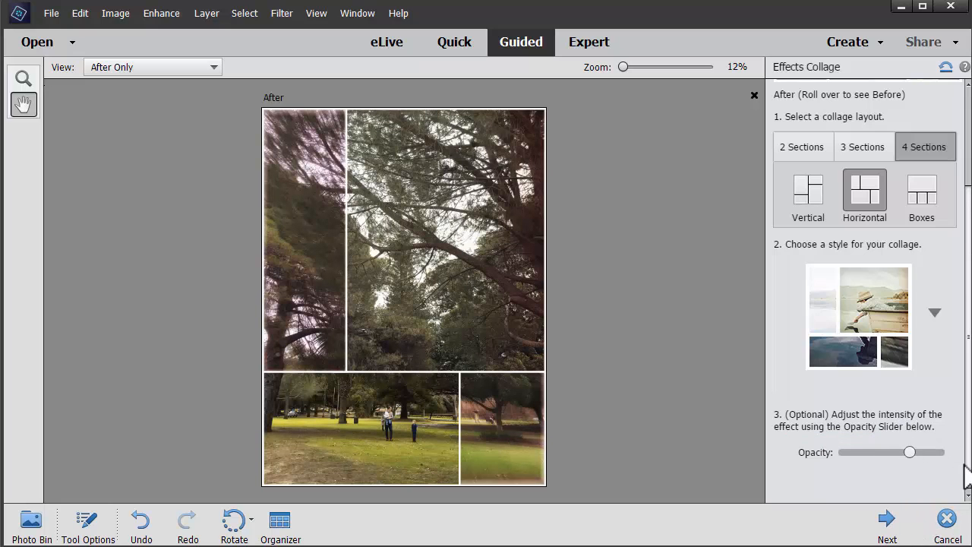
left_click_drag(969, 193, 955, 262)
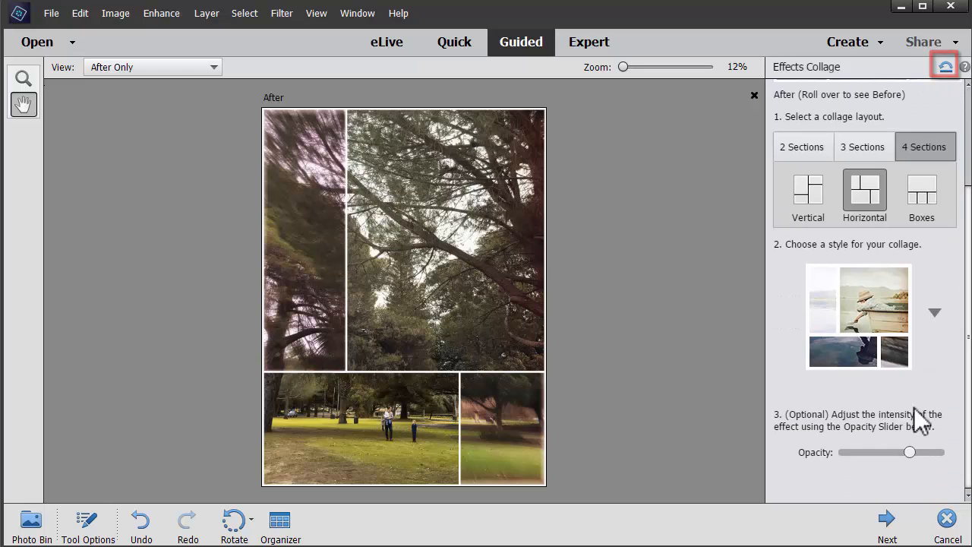
Finish the Effects Collage edit, continue editing the result in Expert mode and display its layers
left_click(882, 528)
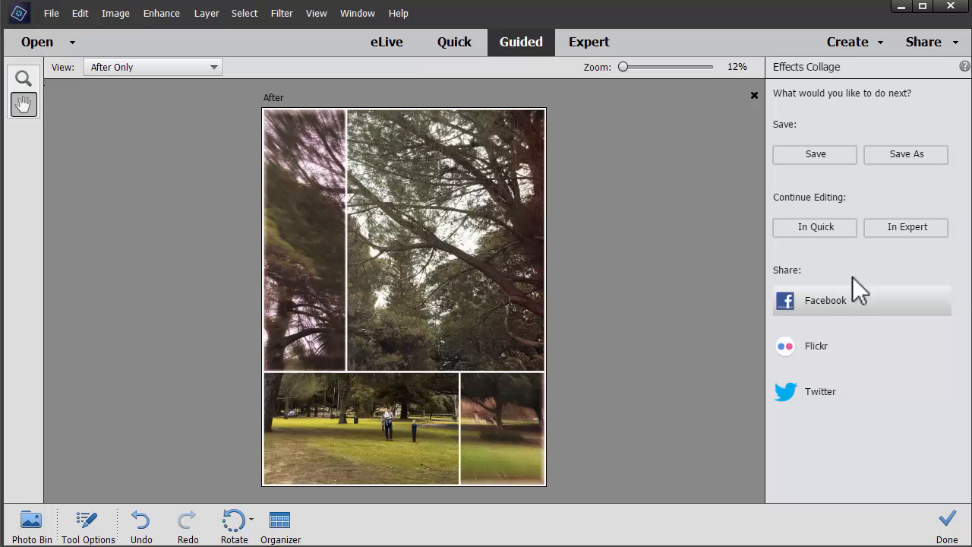
left_click(889, 228)
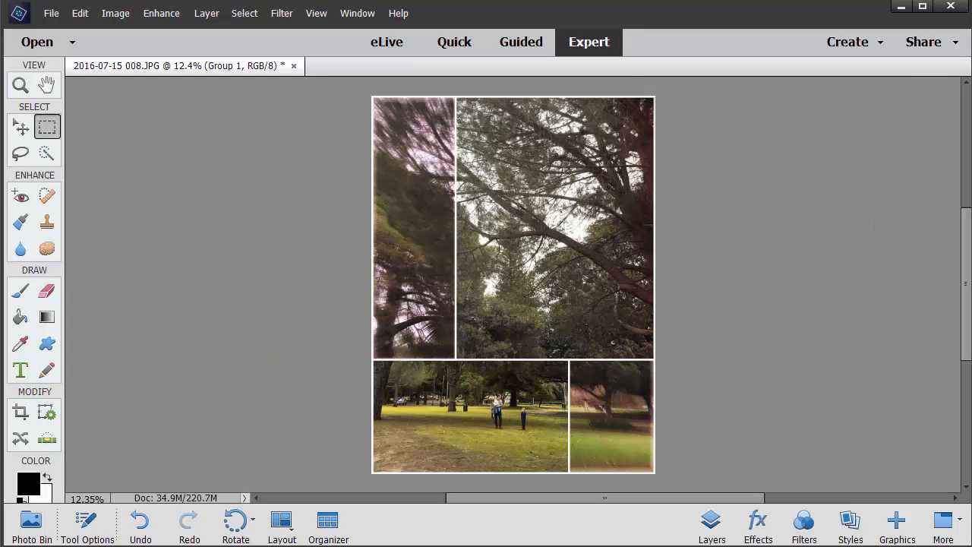
left_click(712, 523)
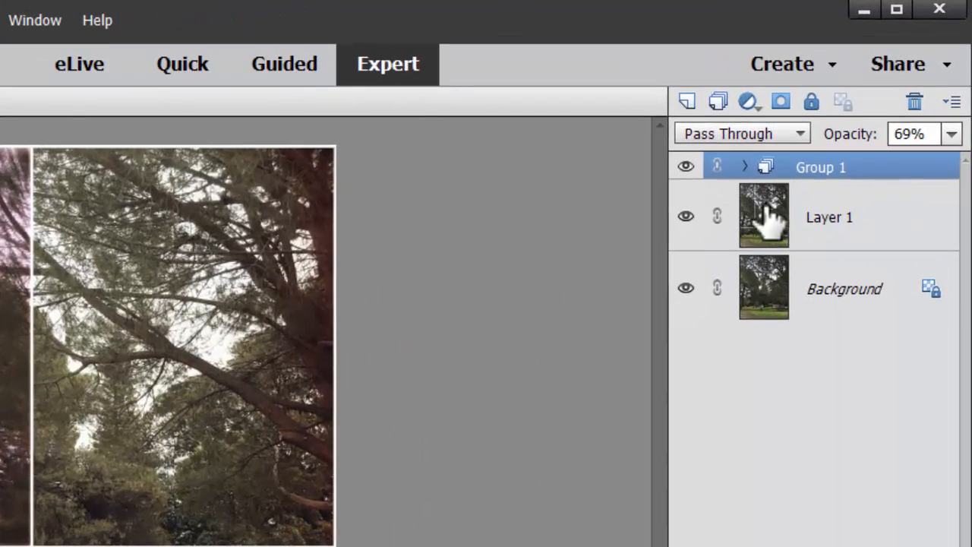
Expand Group 1 and toggle the visibility of its collage section and effect layers to examine what each one contributes
left_click(745, 166)
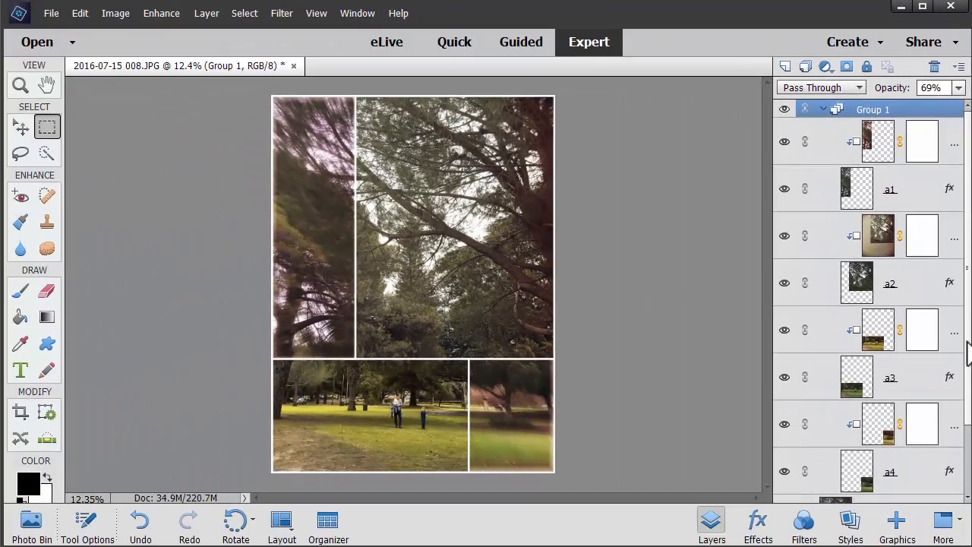
scroll(731, 536, "down", 3)
left_click(785, 388)
left_click(785, 386)
left_click(785, 339)
left_click(785, 340)
left_click(785, 292)
left_click(785, 292)
left_click(784, 244)
left_click(784, 197)
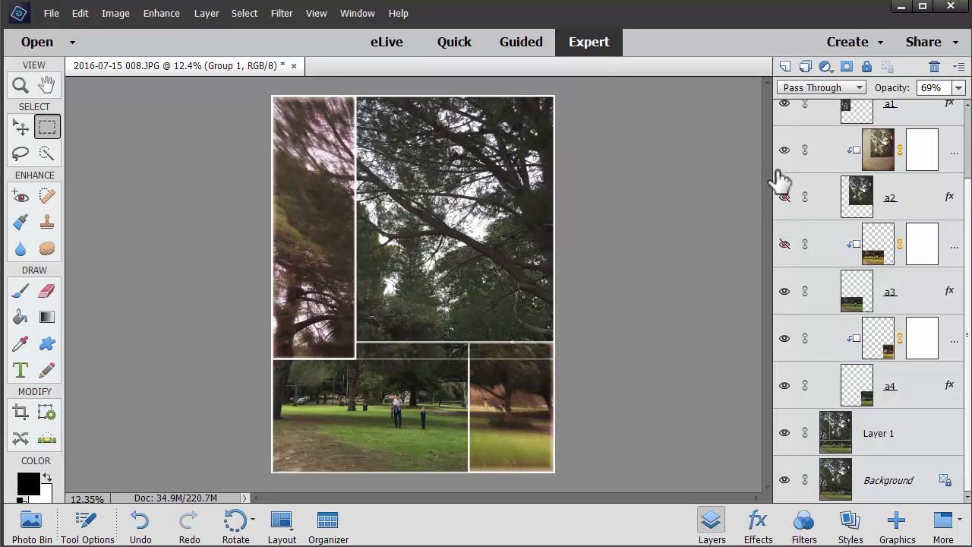
left_click(784, 197)
left_click(785, 244)
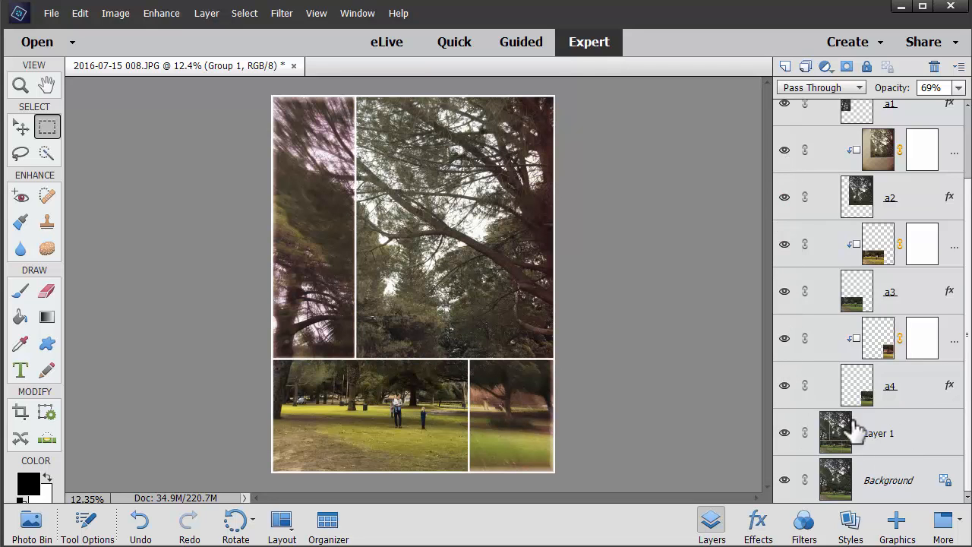
scroll(970, 156, "up", 5)
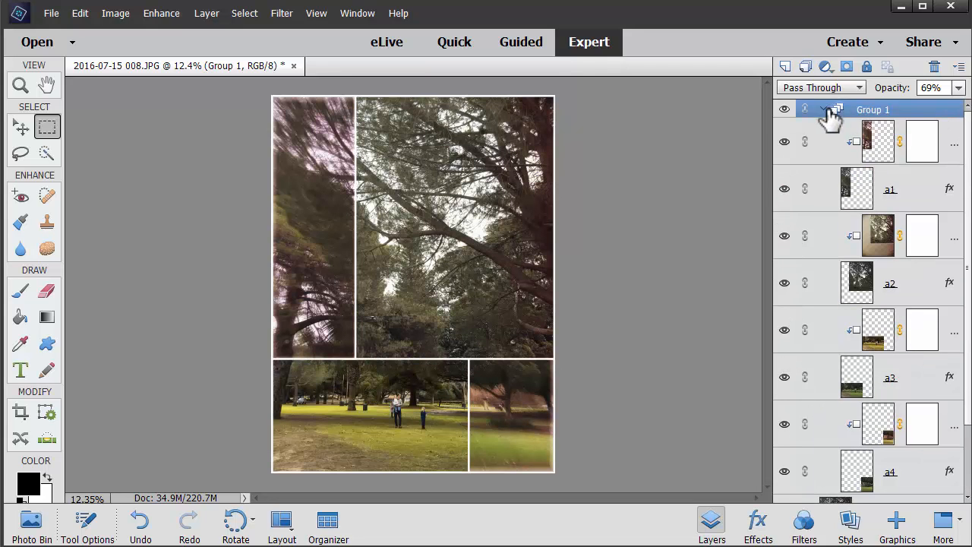
left_click(824, 110)
Save the layered collage as a Photoshop file in the 2016 07 folder under a name ending in "collage sample"
left_click(51, 13)
left_click(59, 138)
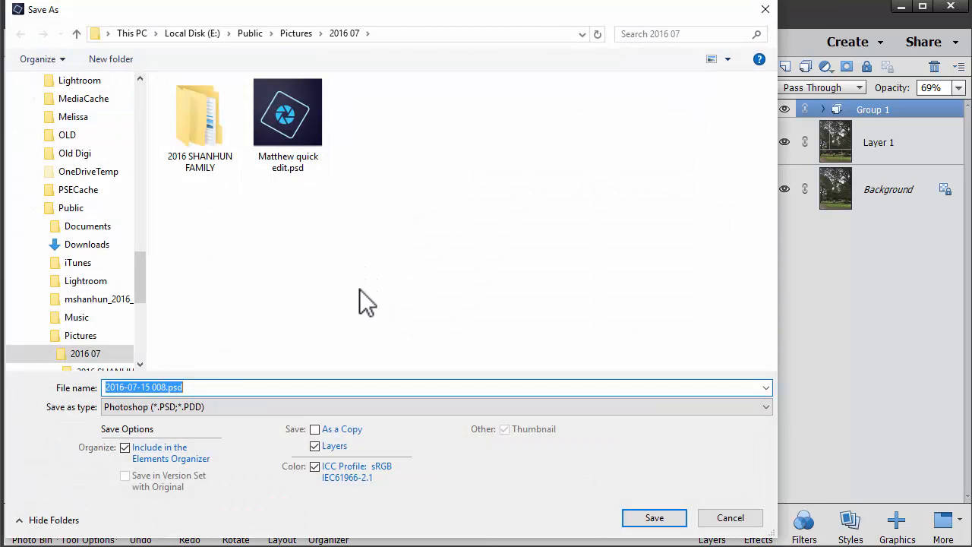
type("collage sample")
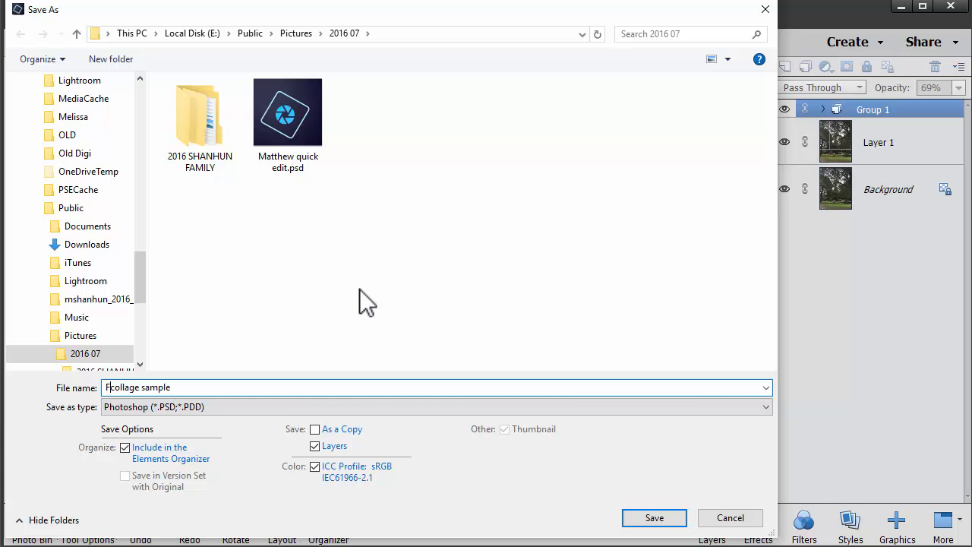
type("rk")
key("Return")
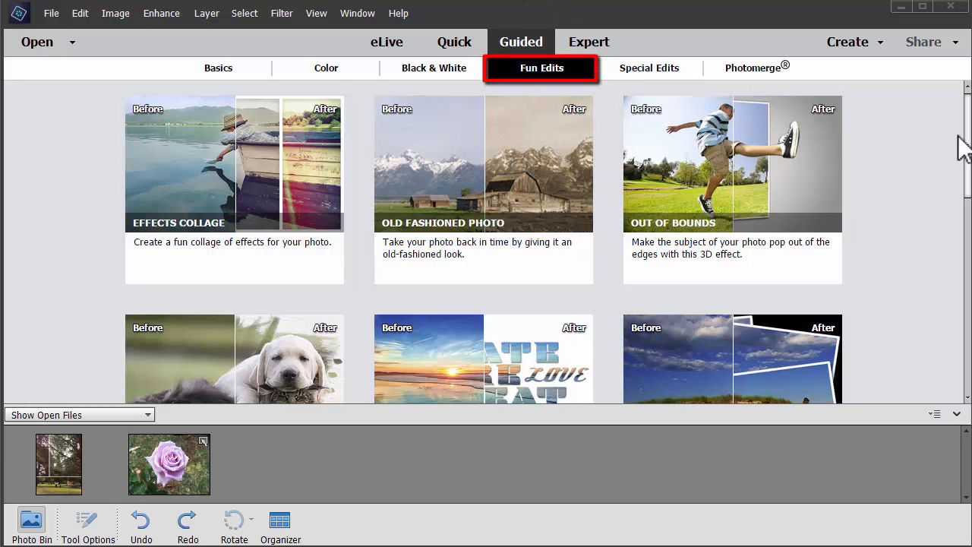
Find the Painterly effect among the Fun Edits and start it on the rose photo
scroll(963, 144, "down", 3)
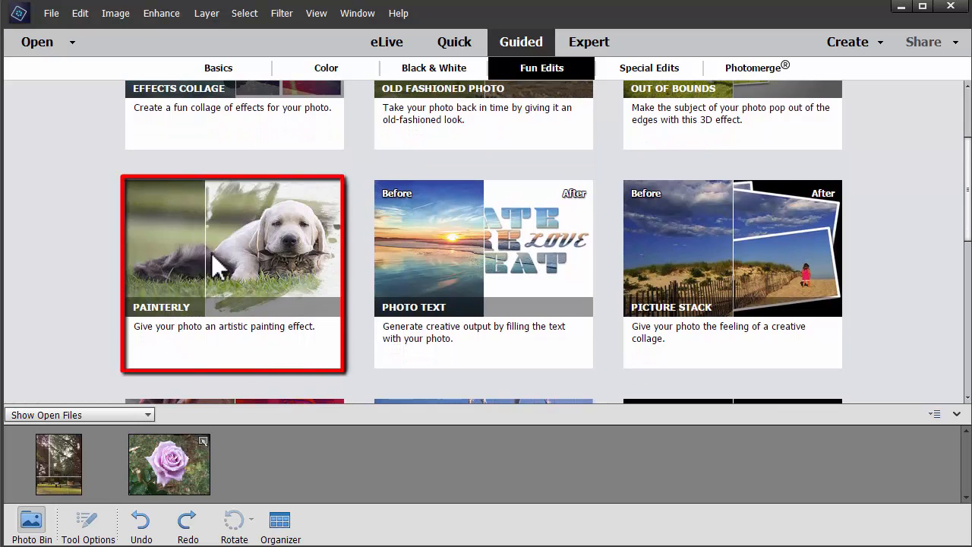
left_click(217, 266)
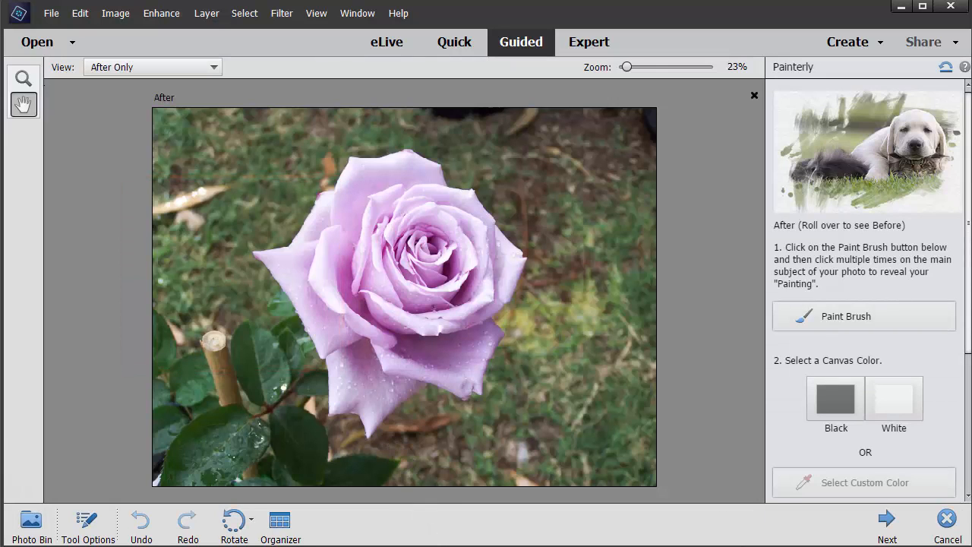
mouse_move(861, 138)
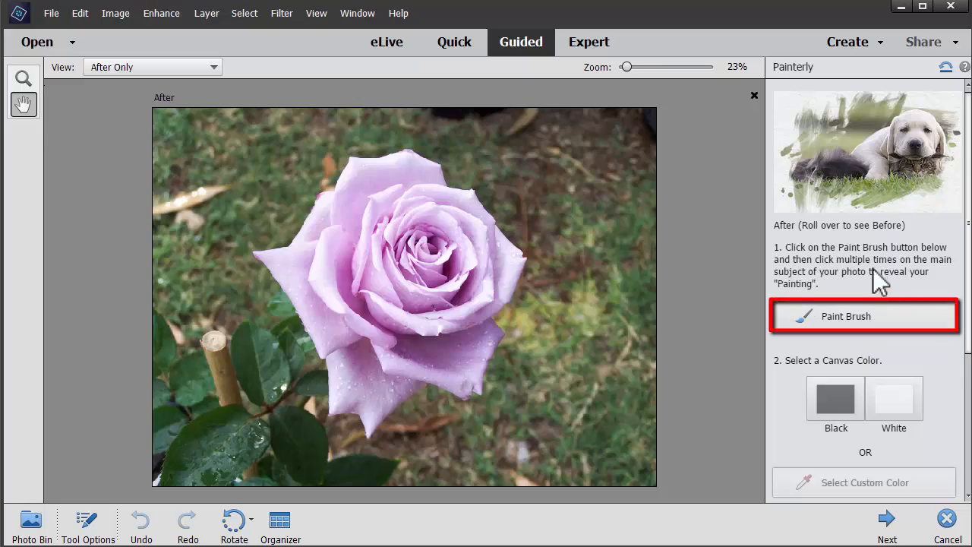
left_click(883, 320)
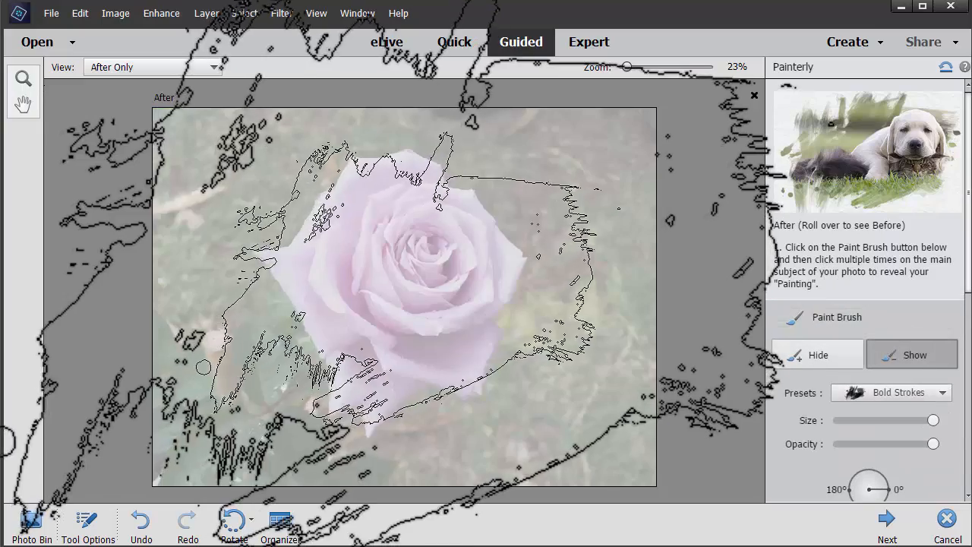
mouse_move(396, 283)
left_mouse_down()
mouse_move(422, 251)
mouse_move(434, 315)
mouse_move(453, 342)
mouse_move(442, 282)
left_mouse_up()
left_click(442, 297)
left_click(375, 335)
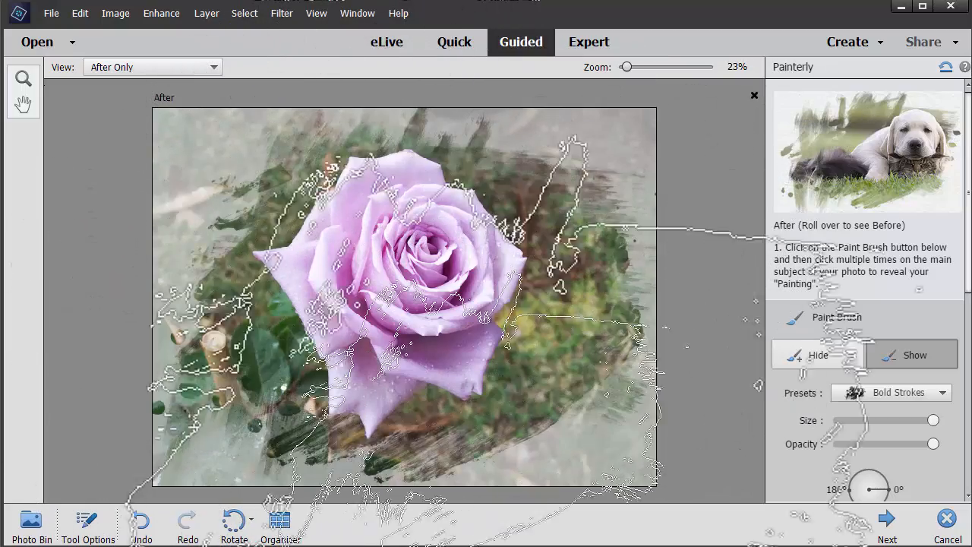
left_click(439, 202)
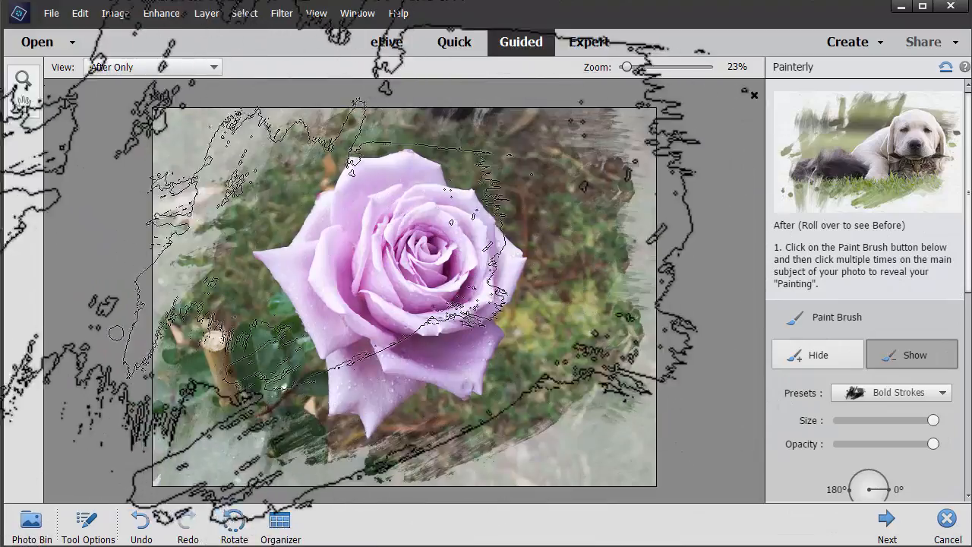
left_click(325, 262)
left_click(456, 310)
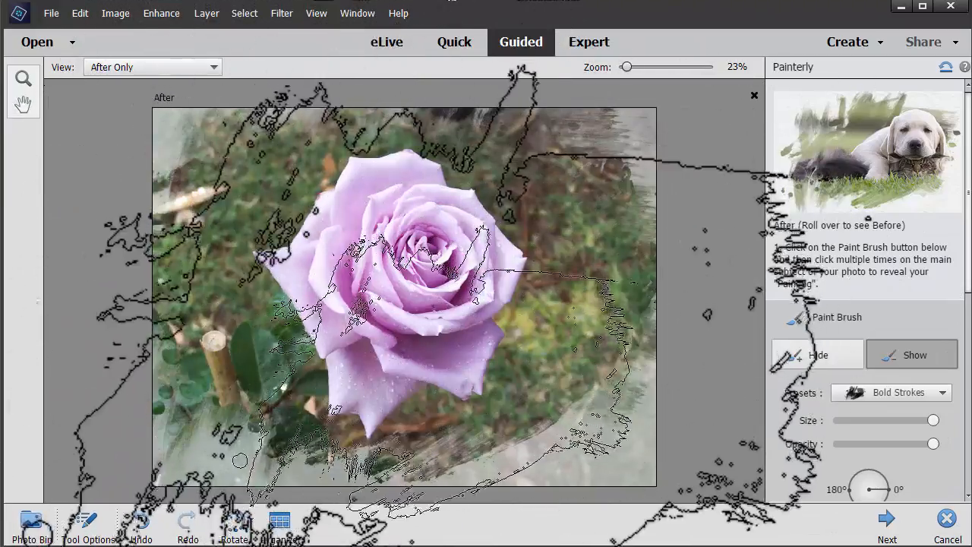
left_click(441, 410)
left_click(252, 422)
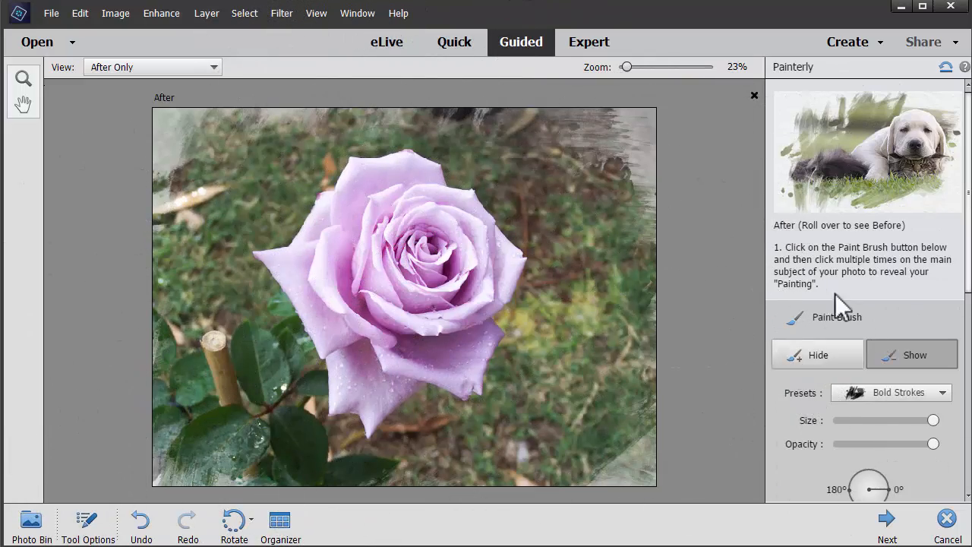
left_click(945, 67)
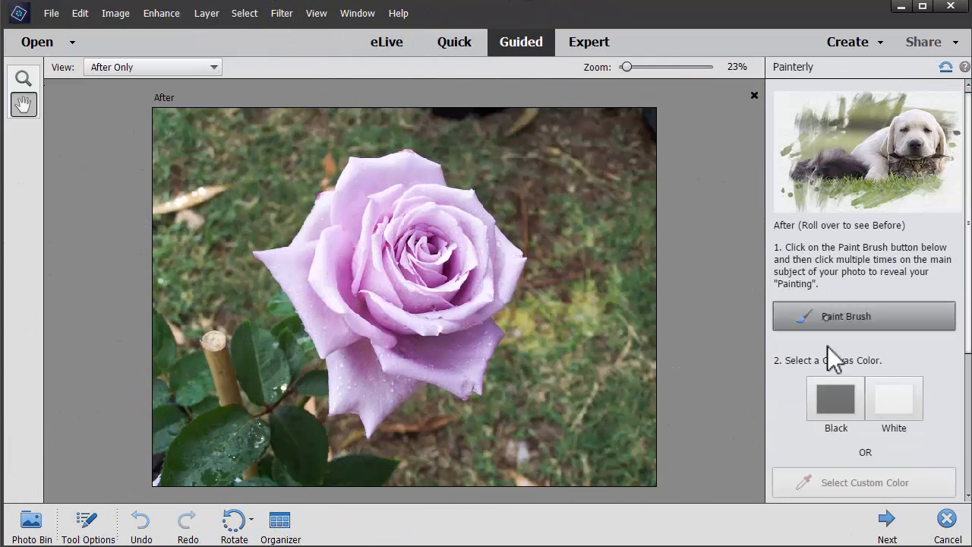
Reveal the rose and some surrounding background with overlapping strokes of a reduced-size Bold Strokes brush
left_click(828, 326)
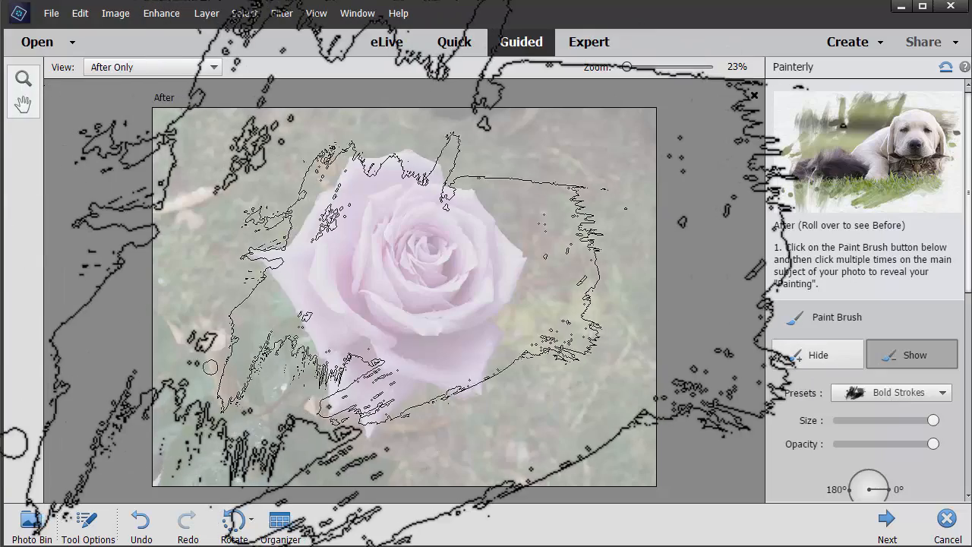
key("bracketleft")
key("bracketleft")
key("bracketleft")
key("bracketleft")
key("bracketleft")
key("bracketleft")
key("bracketleft")
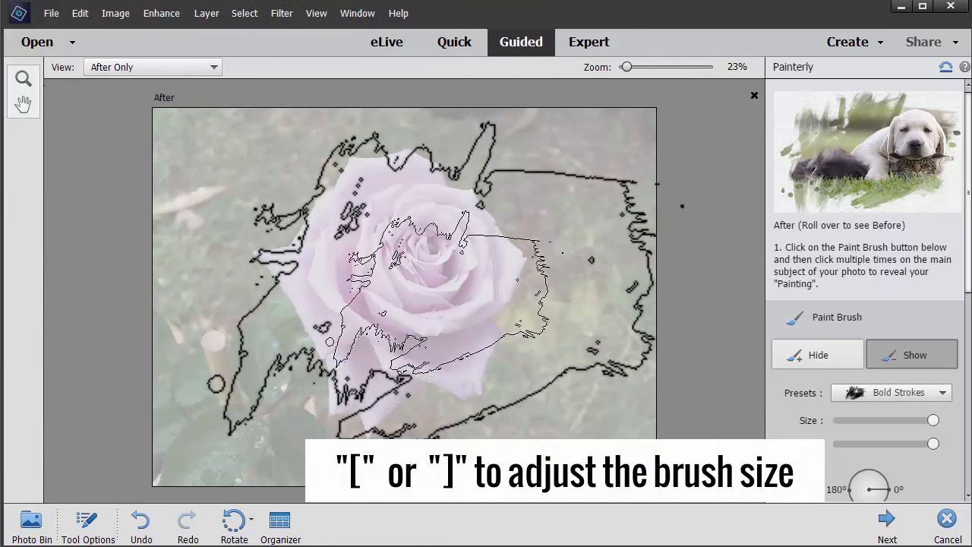
left_click(434, 262)
left_click(434, 222)
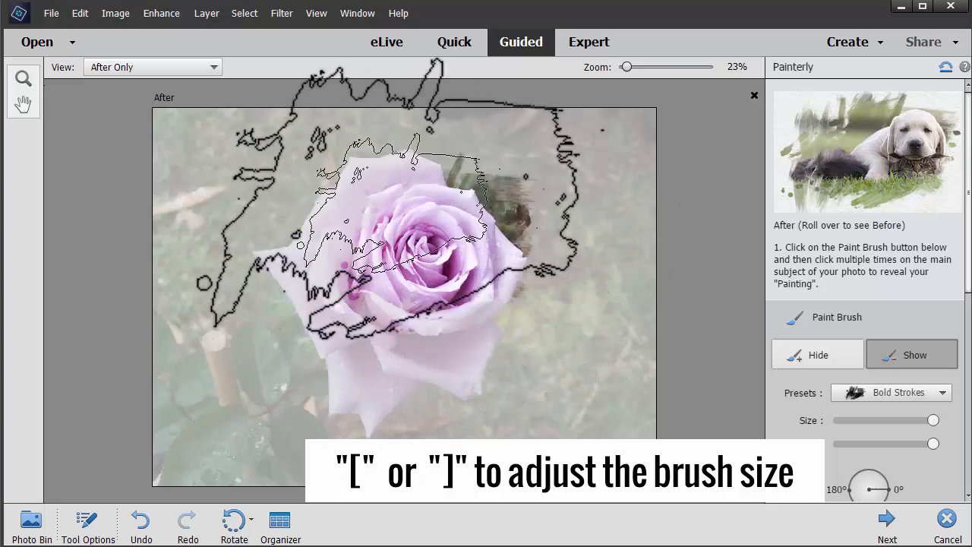
left_click(395, 195)
left_click(352, 289)
left_click(284, 243)
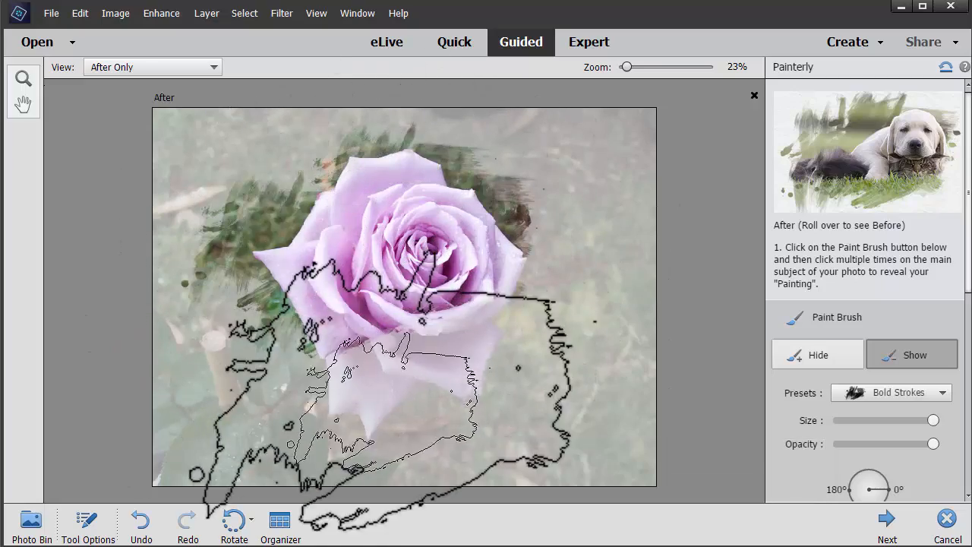
left_click(399, 395)
left_click(524, 334)
left_click(518, 284)
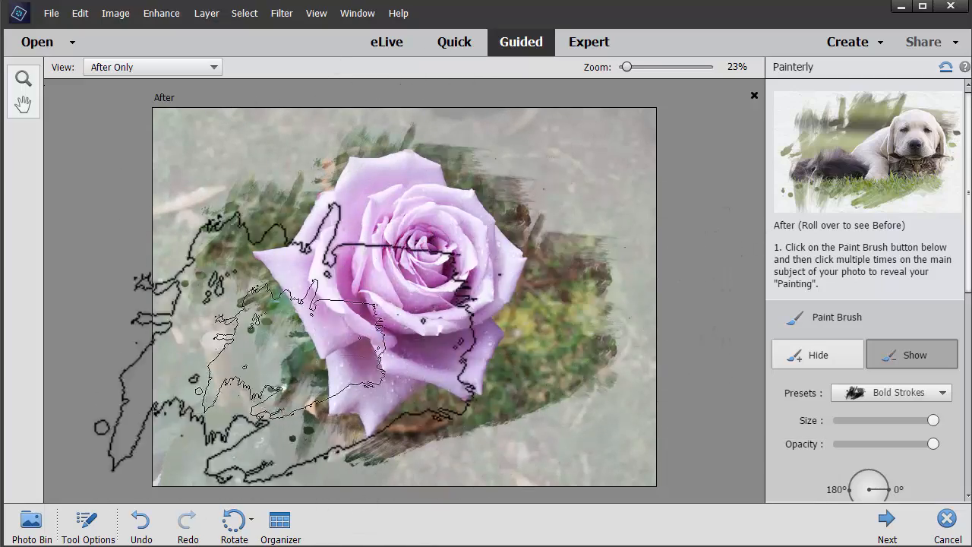
left_click(295, 311)
left_click(471, 194)
Hide some of the painted background around the rose and show parts again with the brush opacity at about half
left_click(818, 355)
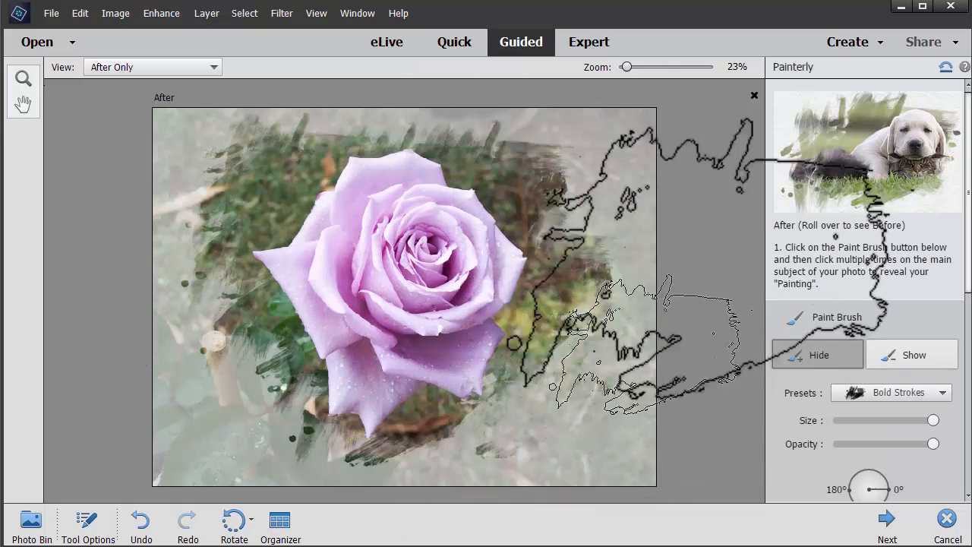
left_click(635, 304)
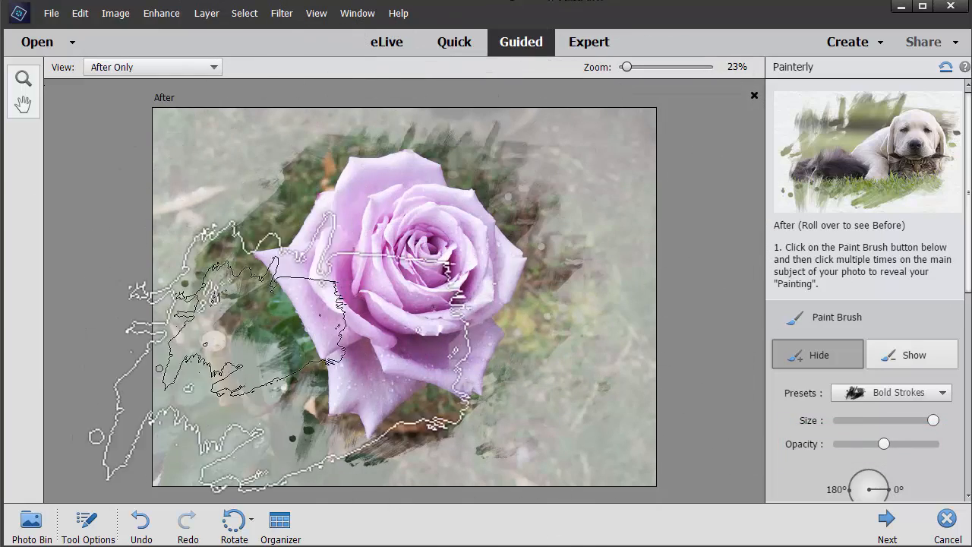
left_click(881, 357)
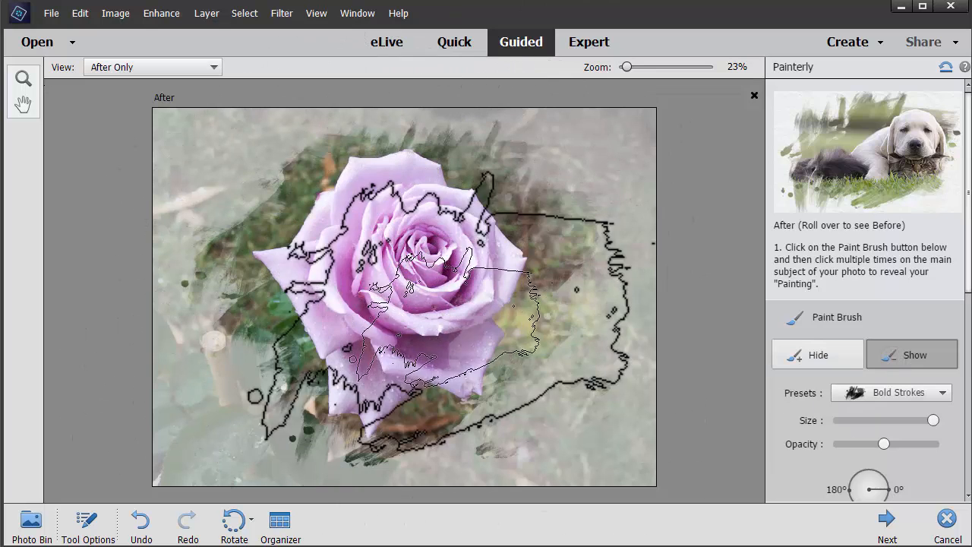
left_click(471, 304)
Rotate the brush angle to 180° and show more background strokes around the rose
scroll(889, 278, "down", 3)
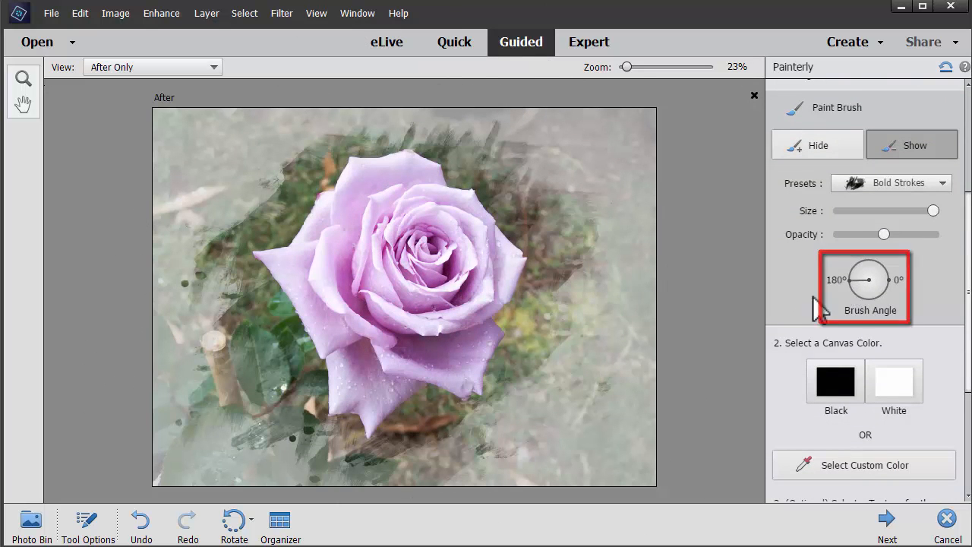
left_click(534, 199)
left_click(551, 351)
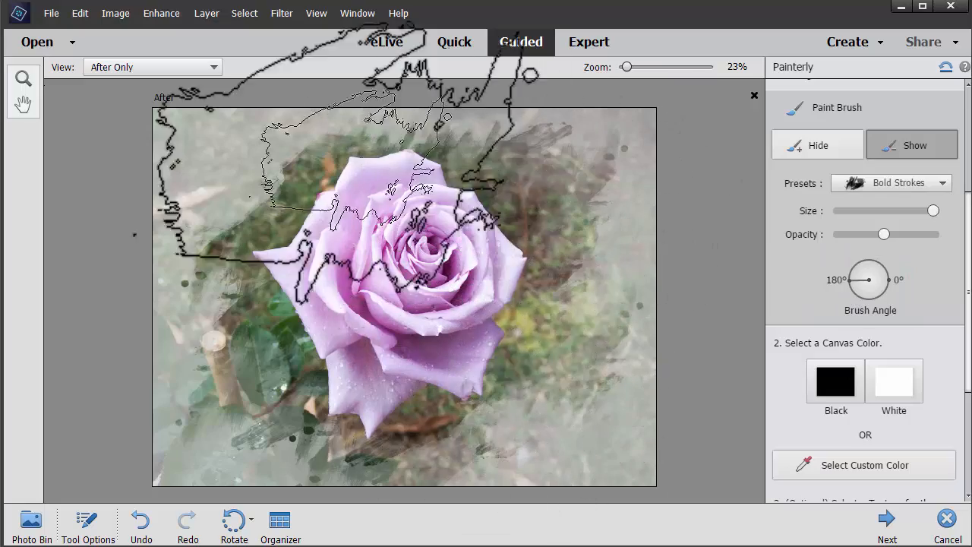
left_click(290, 190)
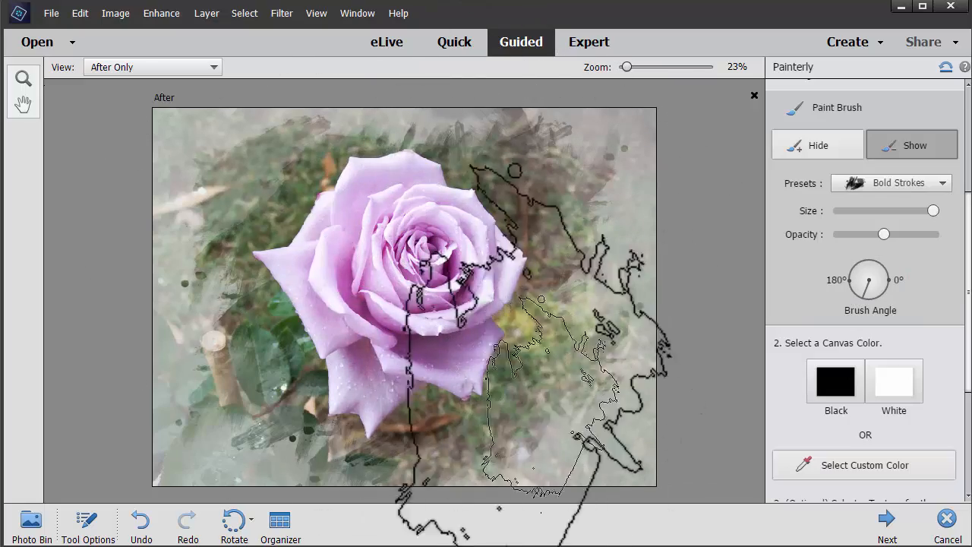
left_click(826, 152)
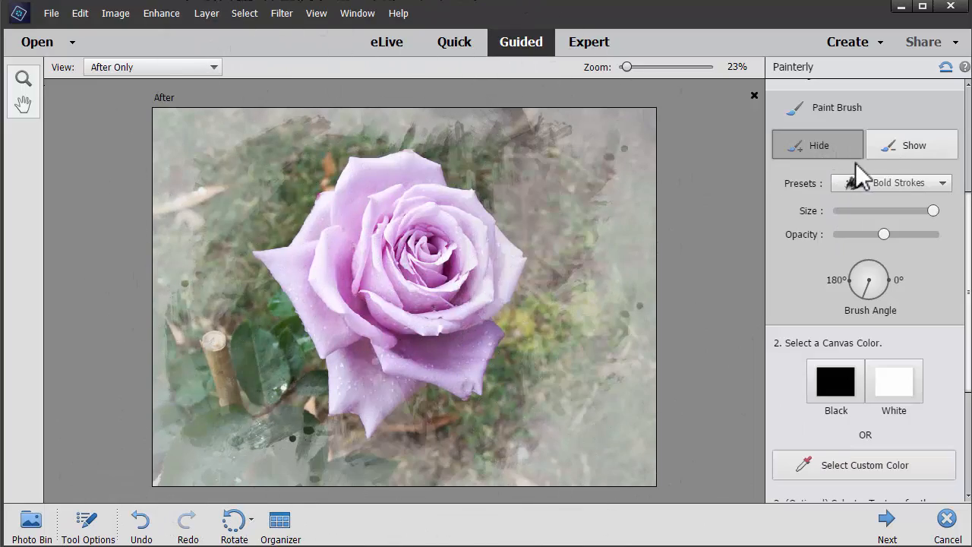
left_click(890, 146)
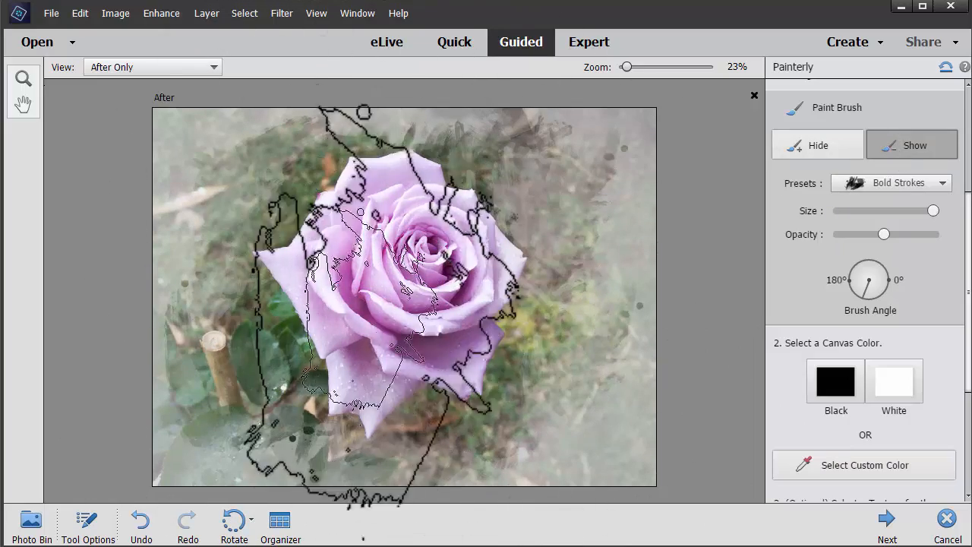
Try black and white canvas colors behind the painted rose
left_click(837, 387)
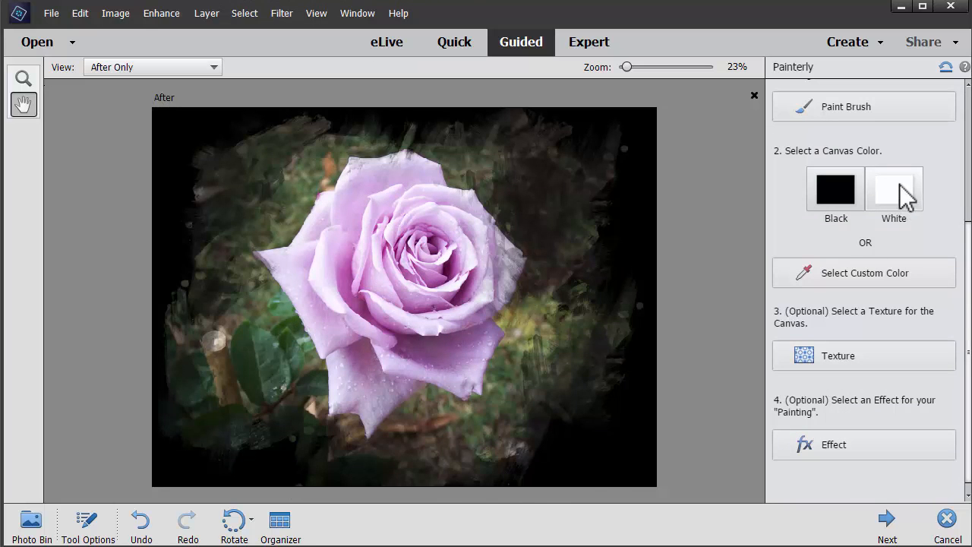
left_click(901, 184)
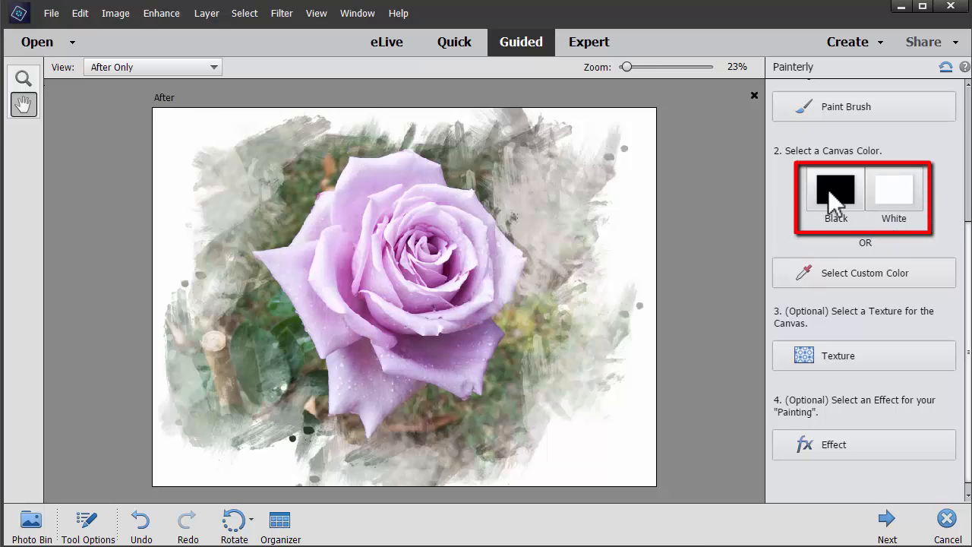
left_click(830, 193)
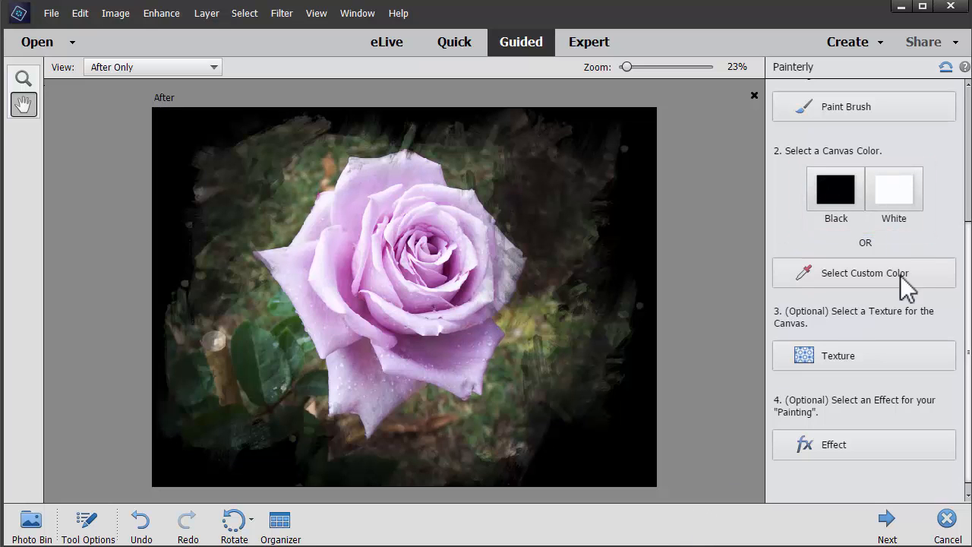
Apply a custom green canvas color sampled from the leaf beside the rose
scroll(968, 261, "up", 2)
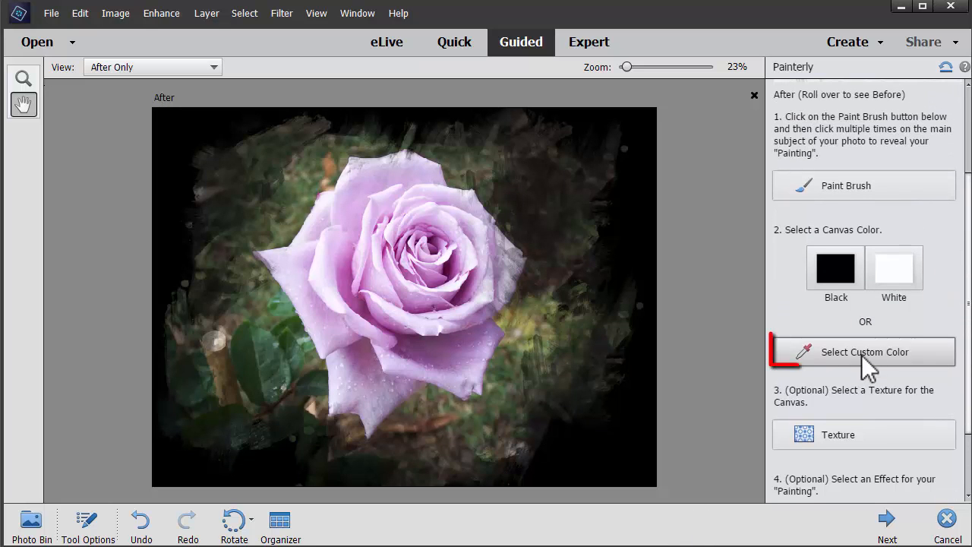
left_click(866, 357)
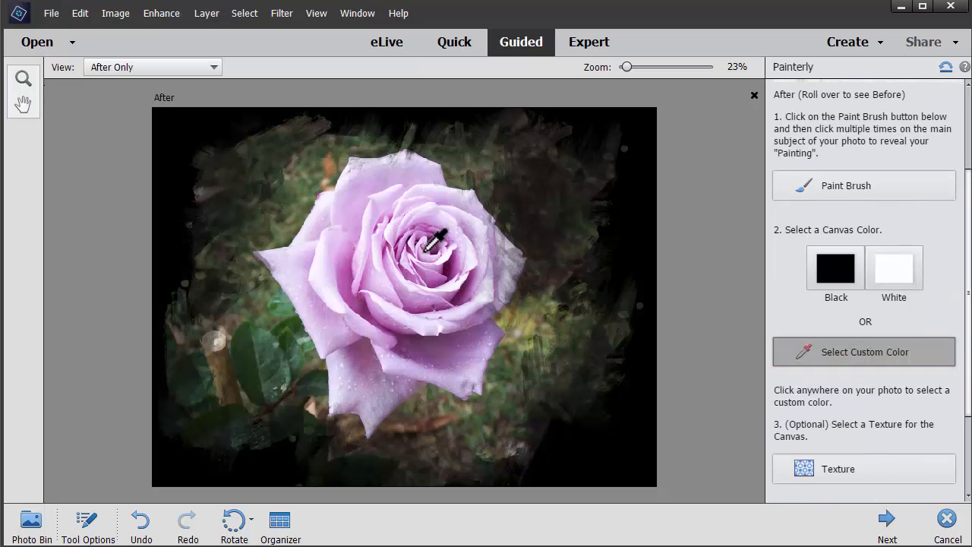
left_click(268, 346)
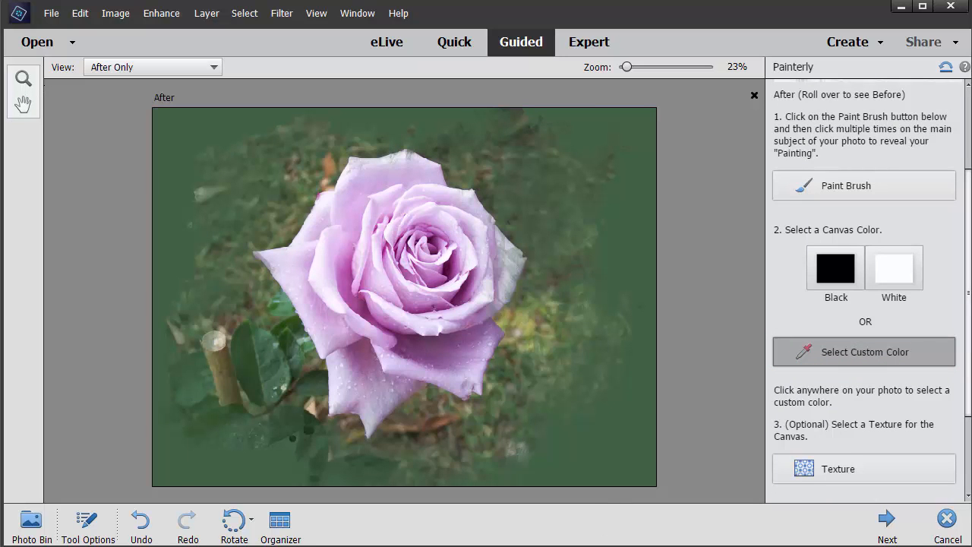
Try a purple canvas color sampled from the rose's petals, and set the canvas color back to black
left_click(441, 247)
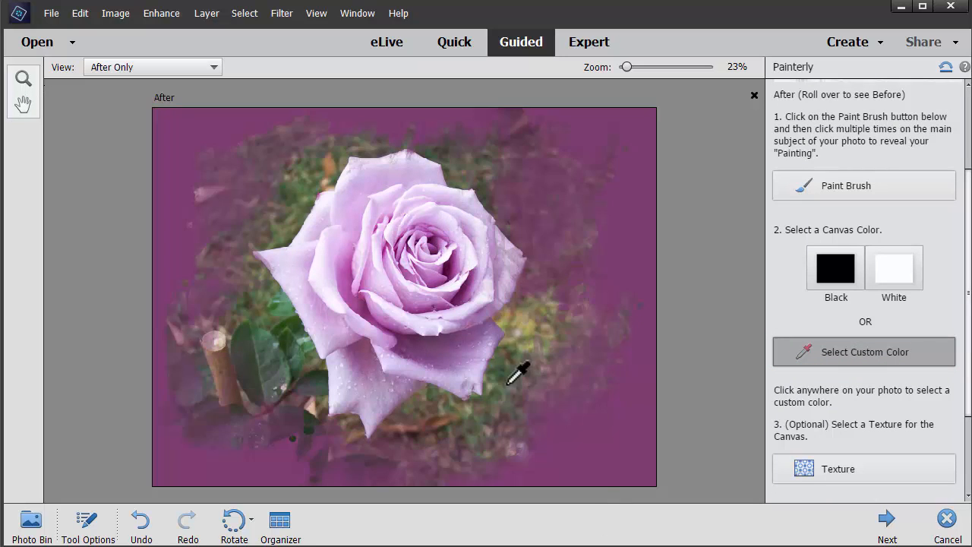
left_click(836, 268)
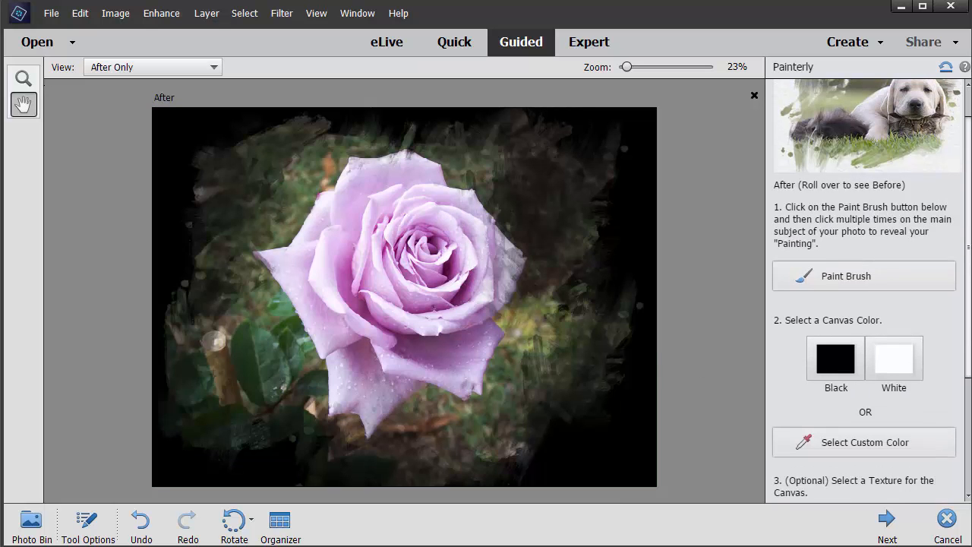
Try the vertical-grain and plain light textures on the canvas, and apply the coarse woven texture at roughly a quarter opacity
scroll(851, 330, "down", 3)
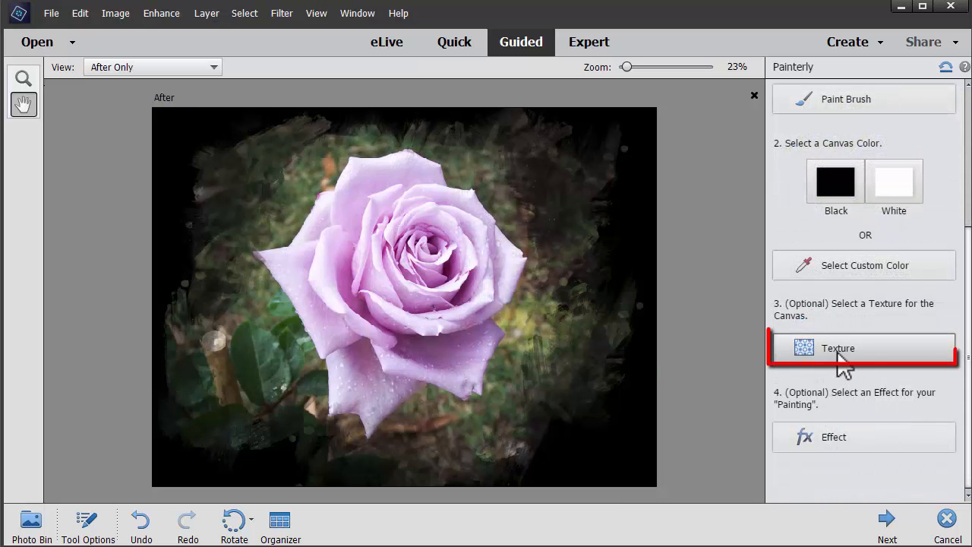
left_click(839, 353)
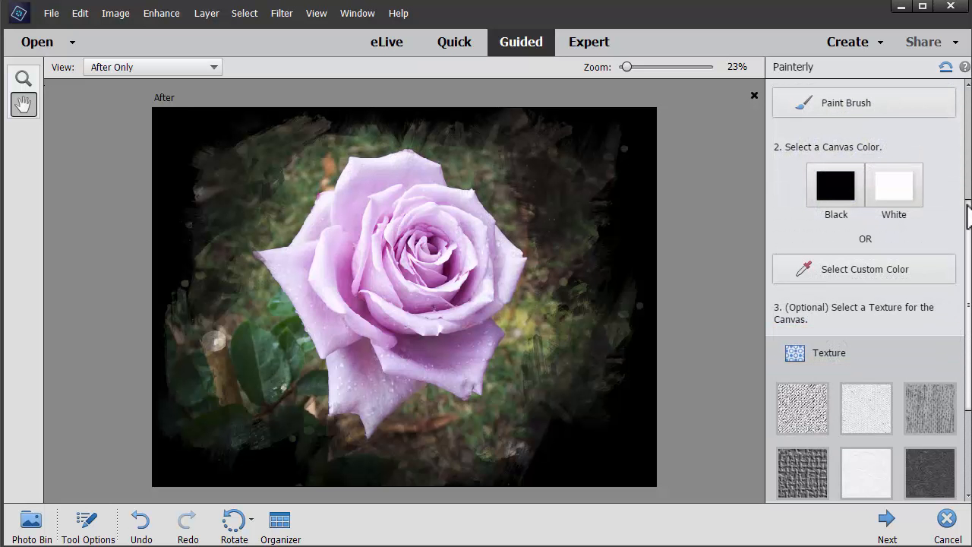
left_click_drag(969, 216, 963, 330)
left_click(927, 262)
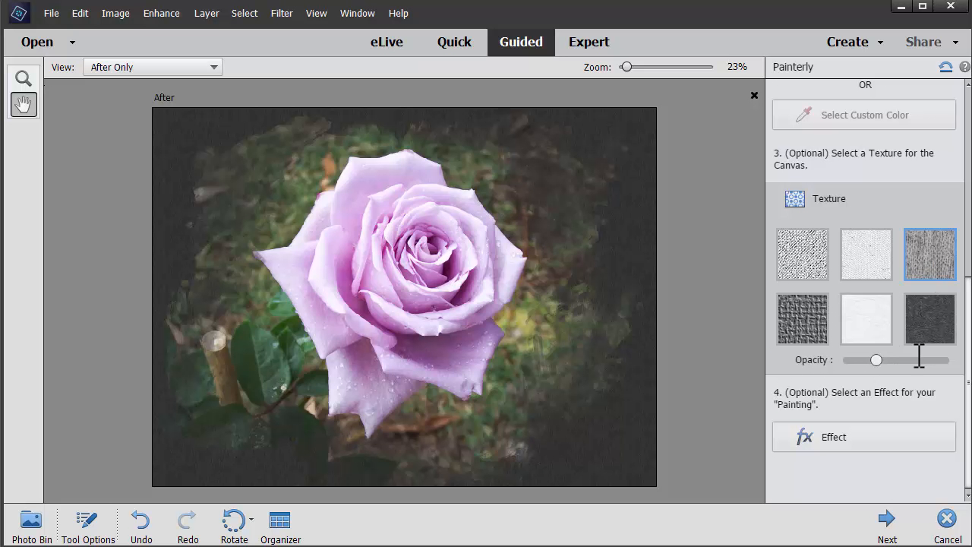
left_click_drag(878, 362, 919, 361)
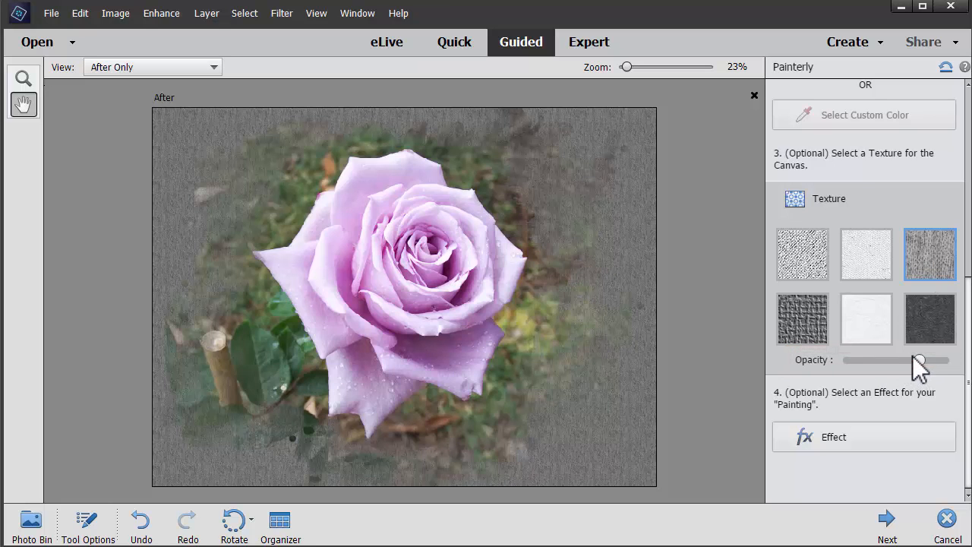
left_click(858, 323)
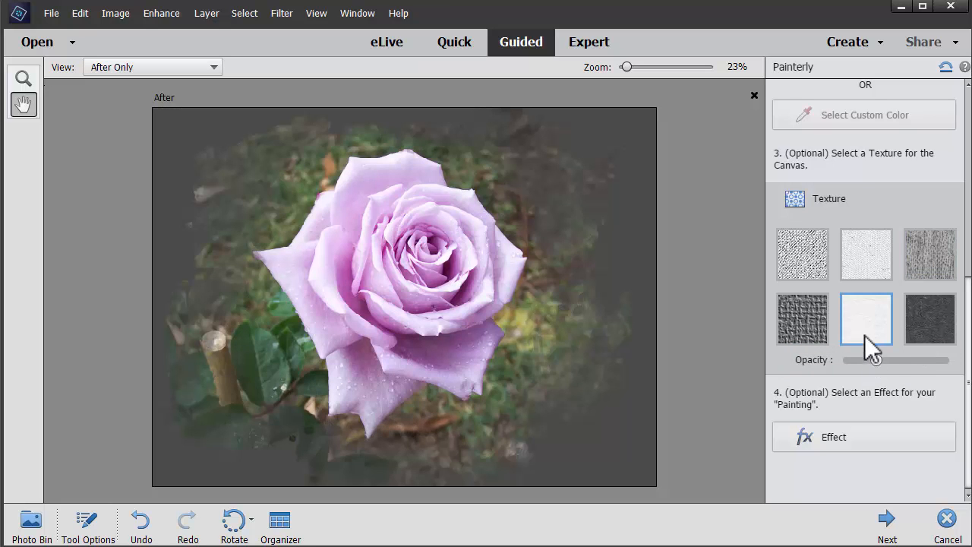
left_click(796, 329)
left_click(801, 320)
left_click_drag(855, 364, 866, 361)
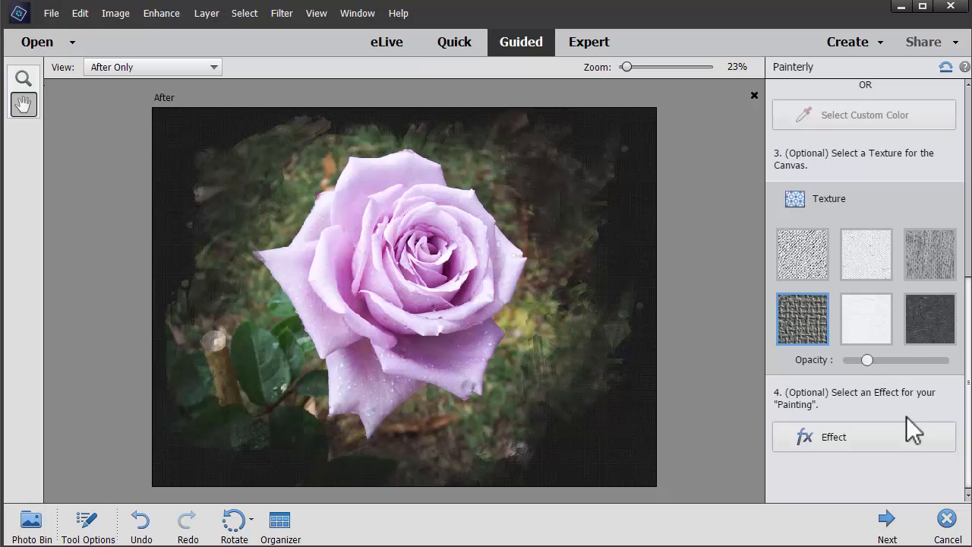
Compare several painting effects on the rose, apply the one shown with the black tree, and proceed to the finishing options
left_click(843, 439)
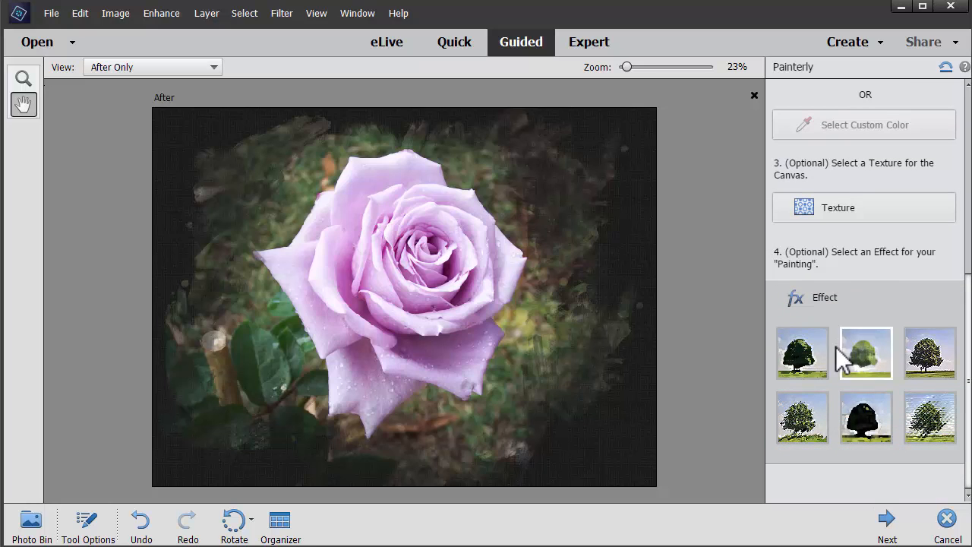
left_click(810, 355)
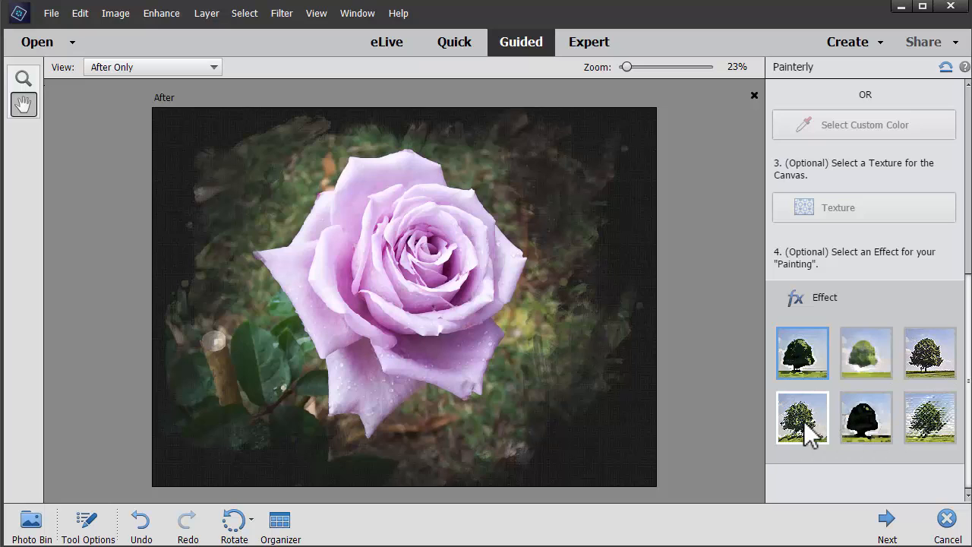
left_click(866, 426)
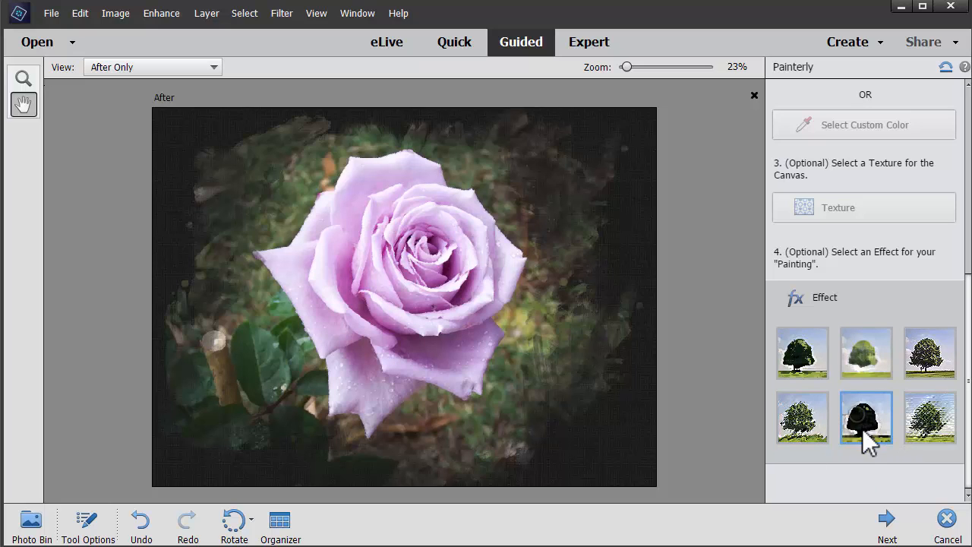
left_click(934, 425)
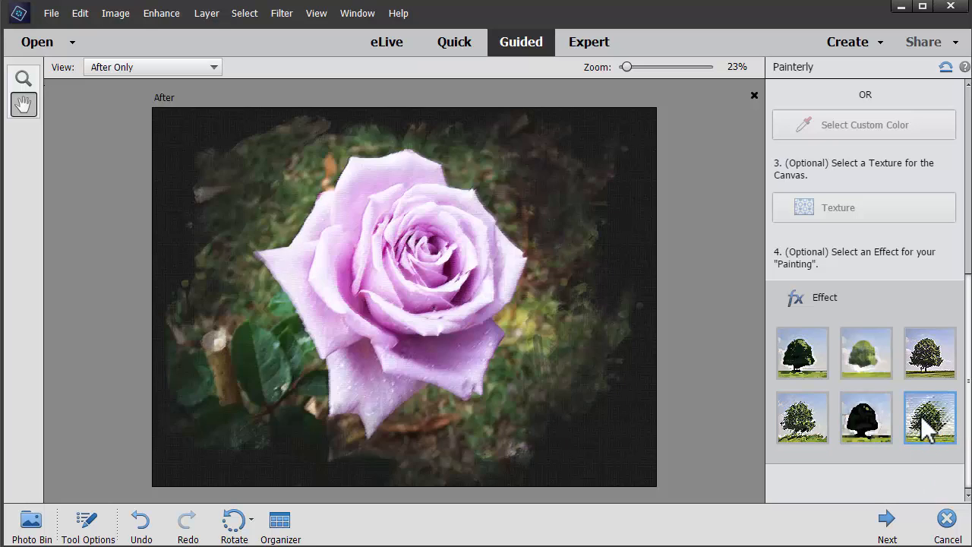
left_click(857, 436)
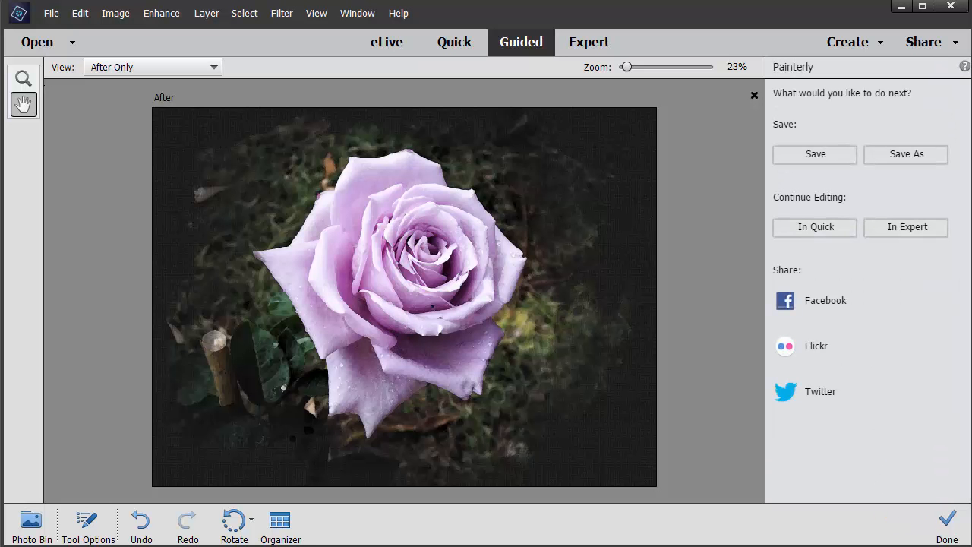
Save the Painterly picture as a Photoshop file named painted rose
left_click(904, 155)
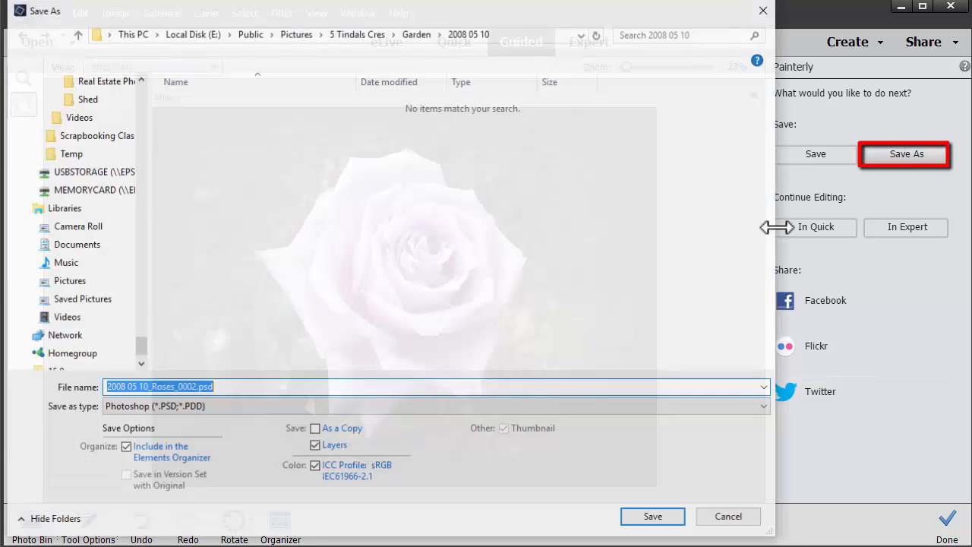
type("pa")
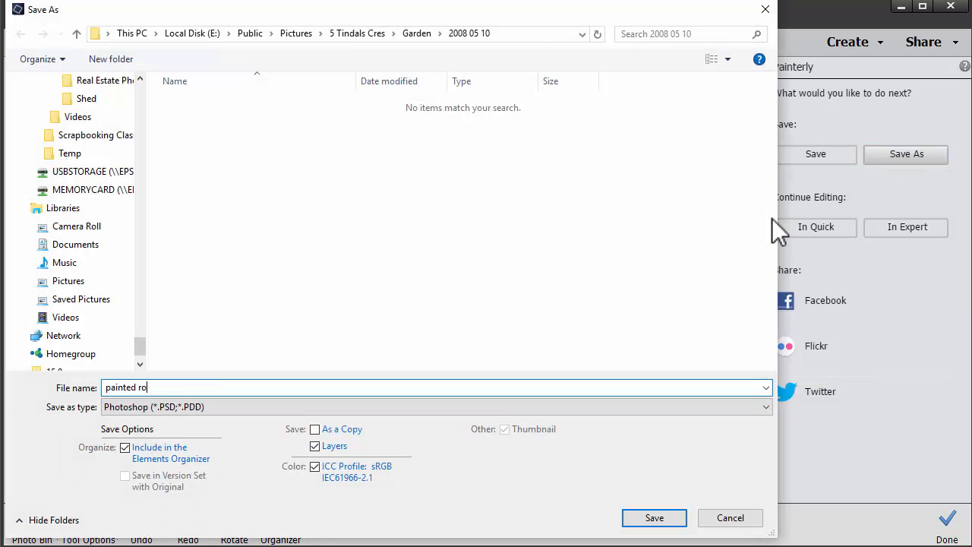
type("inted ro")
key("Return")
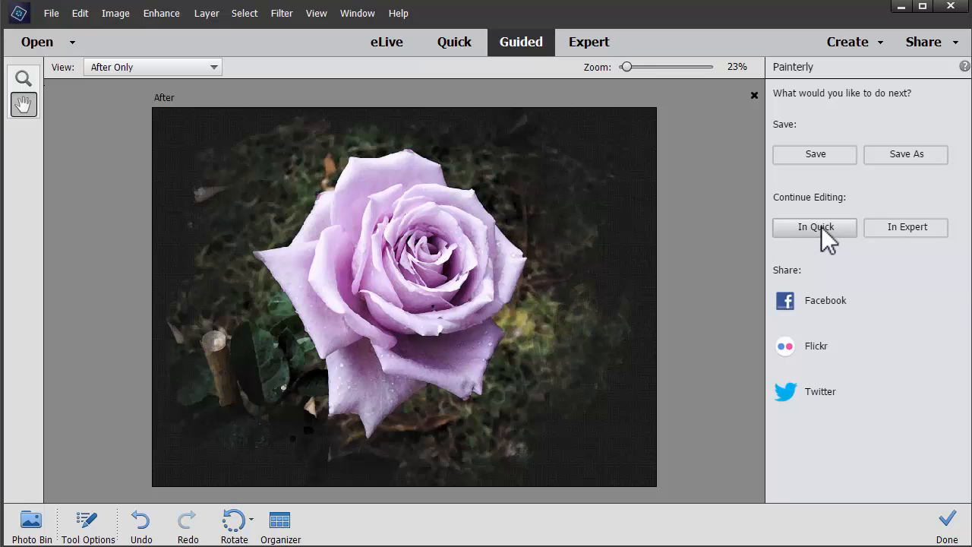
Continue editing the painted rose in Expert mode and toggle the texture, color fill and painted layers off and on
left_click(895, 231)
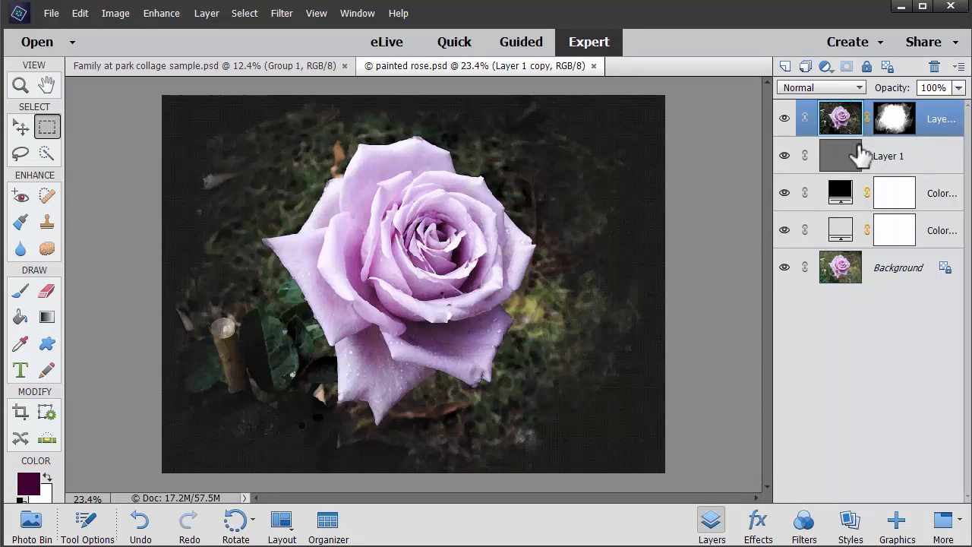
left_click(785, 156)
left_click(785, 156)
left_click(836, 205)
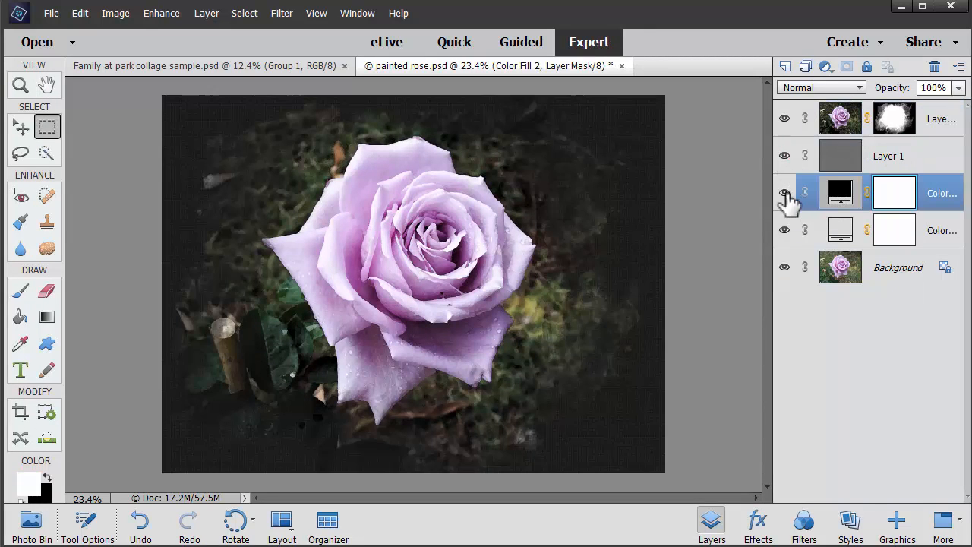
left_click(785, 193)
left_click(785, 230)
left_click(785, 230)
left_click(784, 202)
left_click(785, 193)
left_click(785, 193)
left_click(840, 129)
left_click(785, 119)
left_click(785, 119)
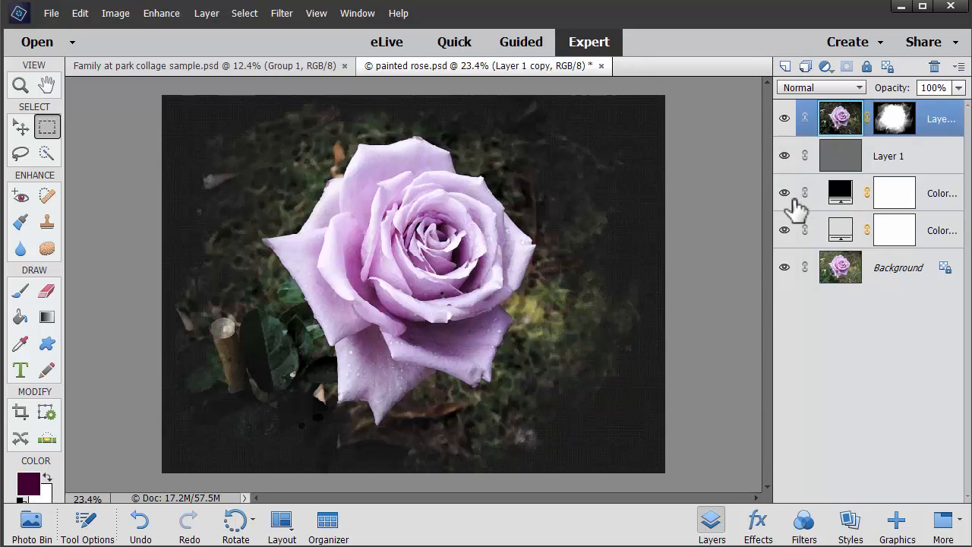
Hide all layers above the Background to view the original rose photo, and show them again
left_click(857, 275)
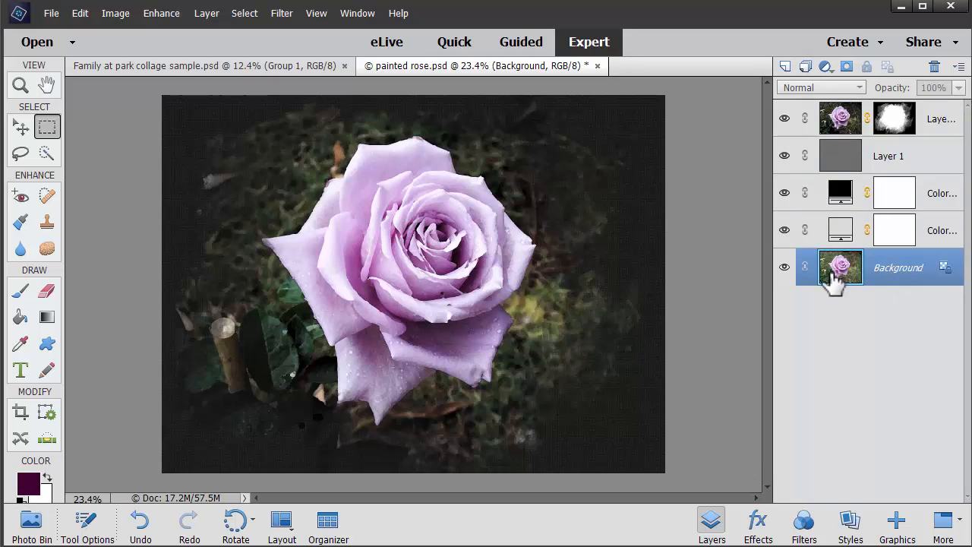
left_click_drag(785, 231, 786, 119)
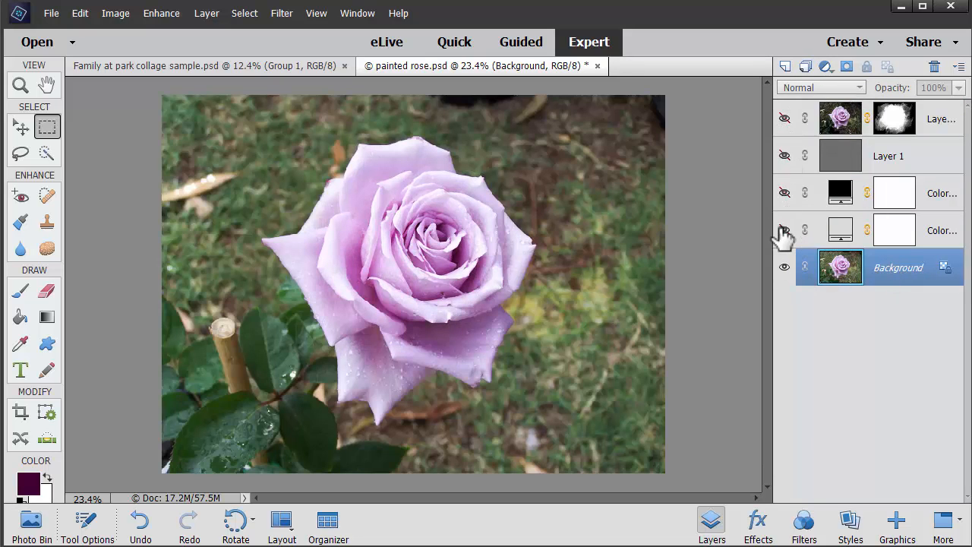
left_click_drag(785, 119, 783, 232)
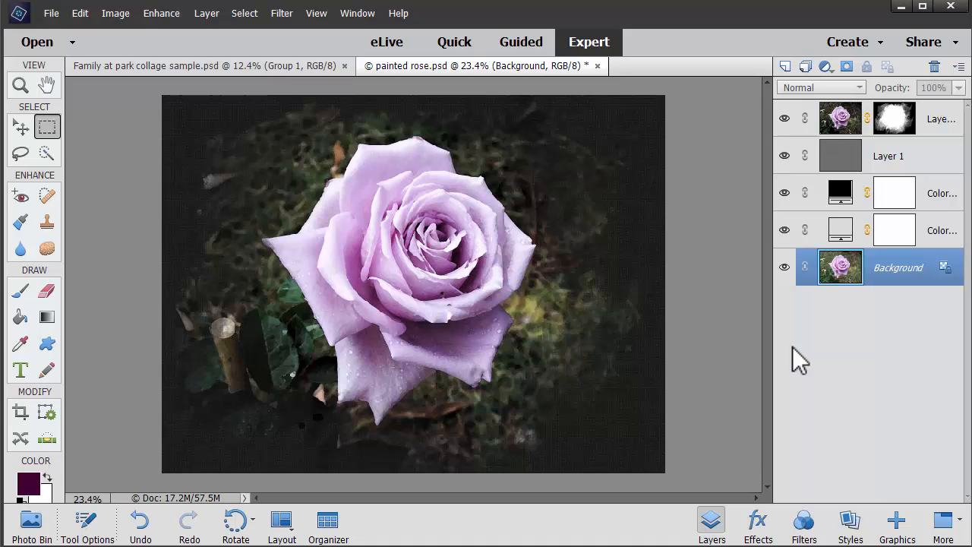
Return to Guided mode and choose Frame Creator from the Special Edits
left_click(538, 47)
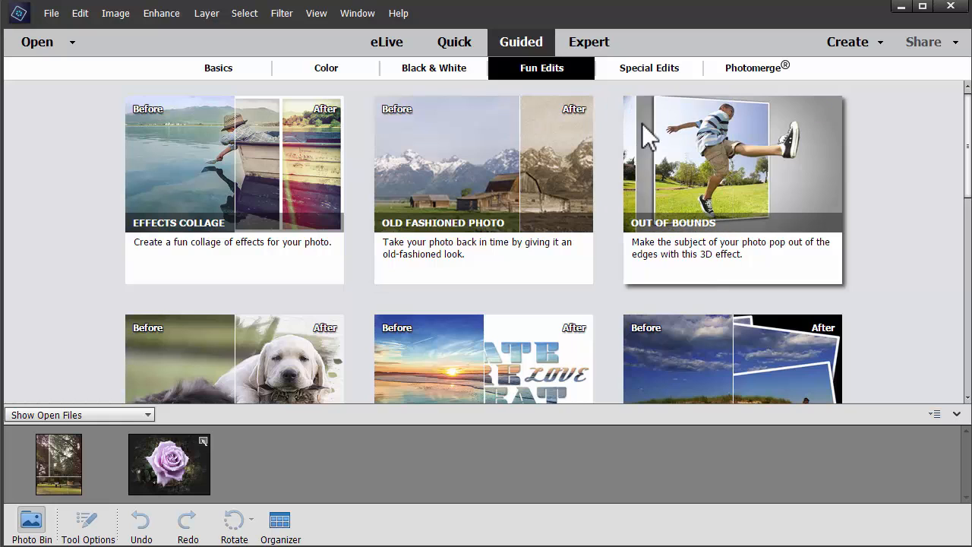
left_click(644, 70)
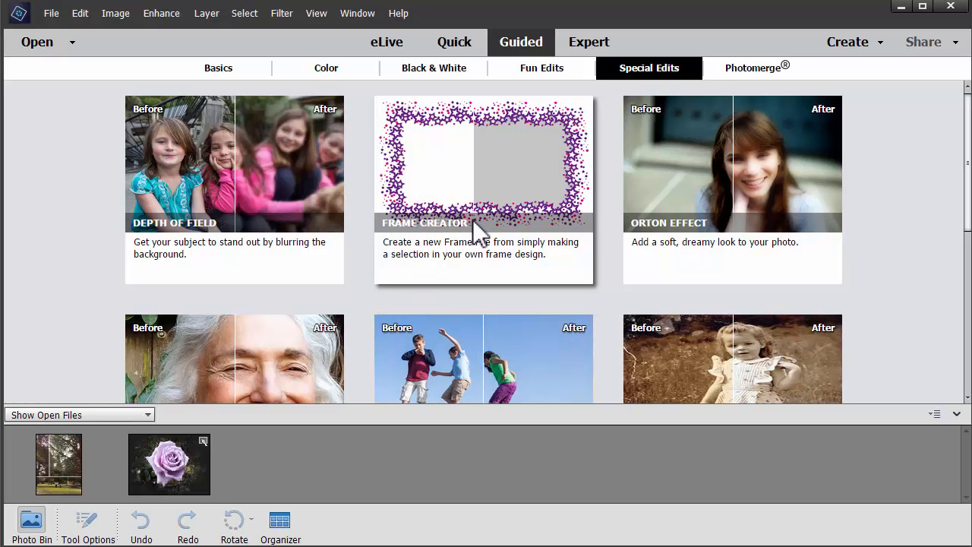
left_click(454, 191)
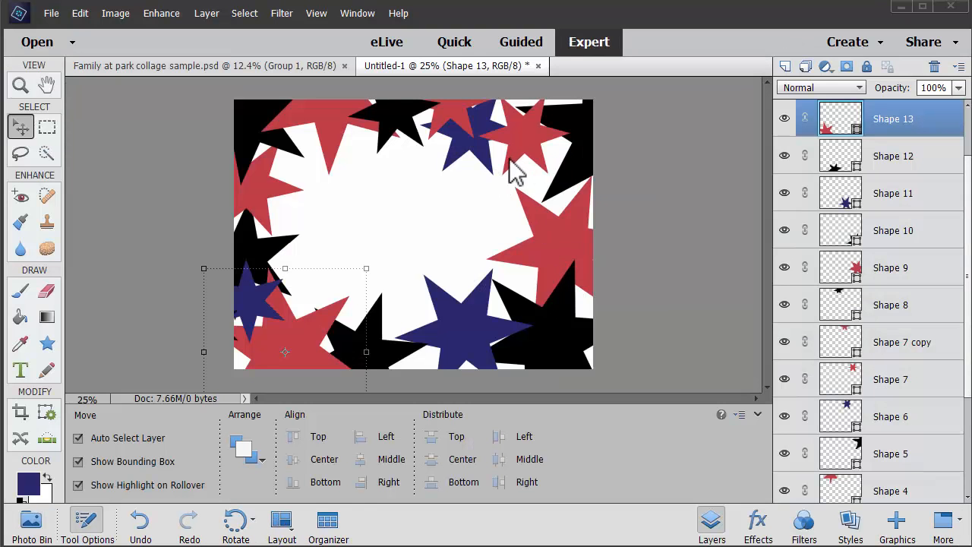
Move the upper-right red star up to the canvas edge, and copy the upper black star to the right edge in front of all stars
left_click_drag(550, 155, 535, 120)
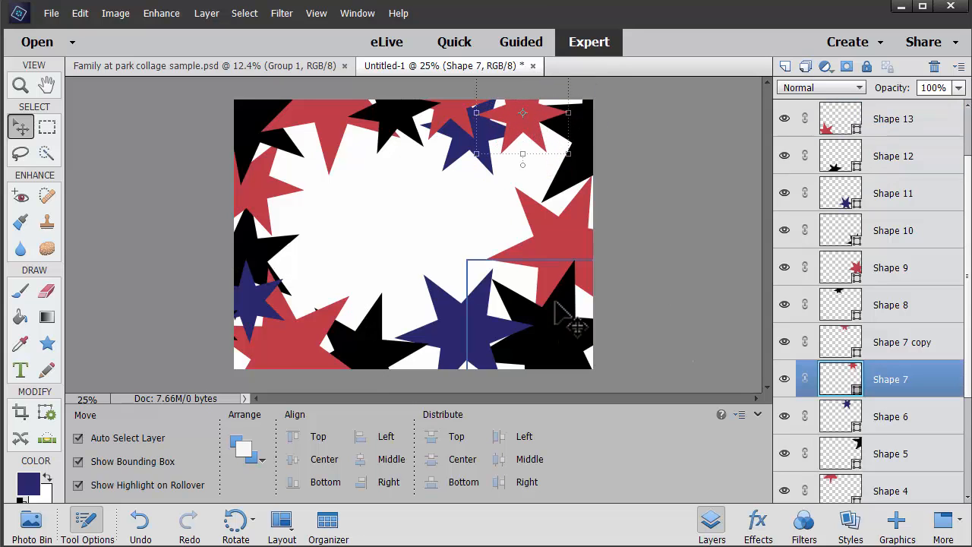
left_click(452, 202)
left_click_drag(410, 145, 588, 258)
key("ctrl+shift+bracketright")
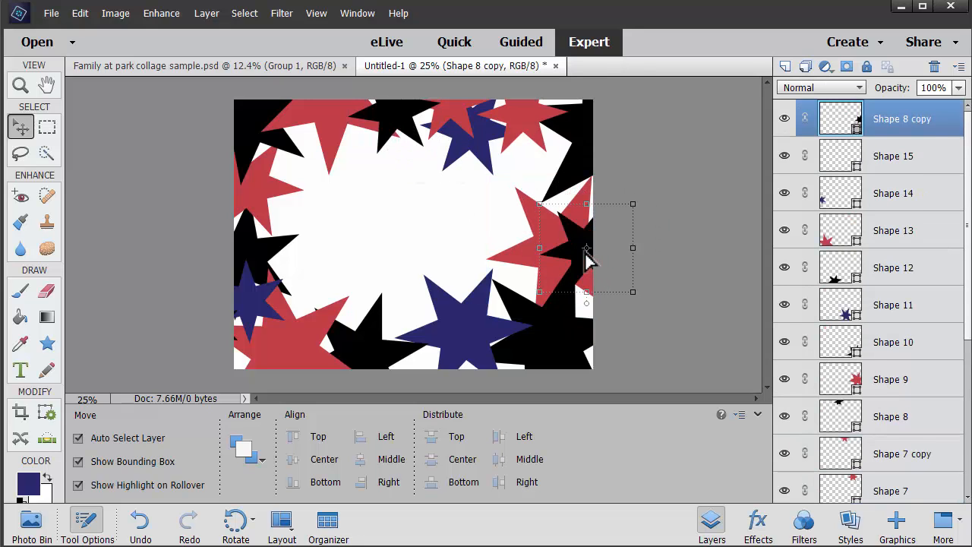
Bring the upper blue star in front of all other stars and move it up against the top edge of the canvas
left_click(495, 160)
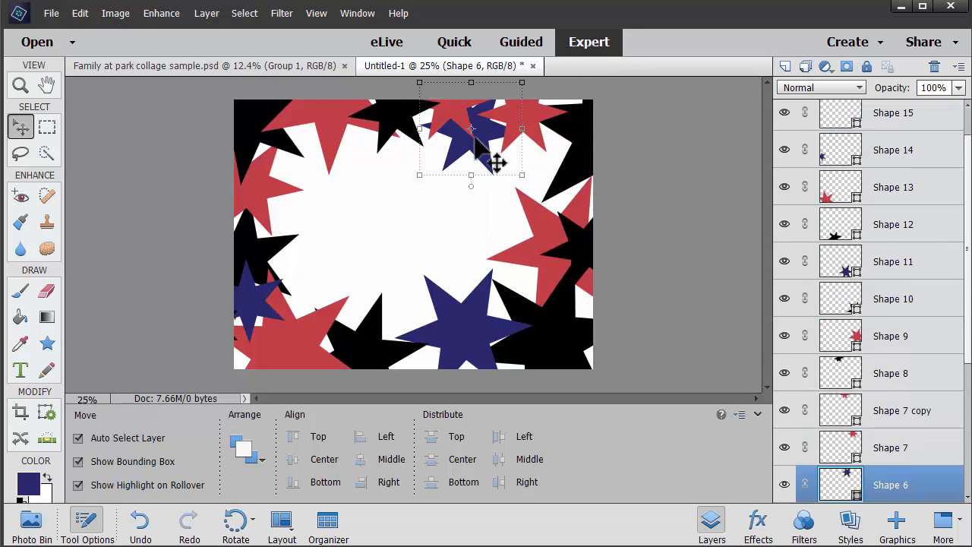
key("ctrl+shift+bracketright")
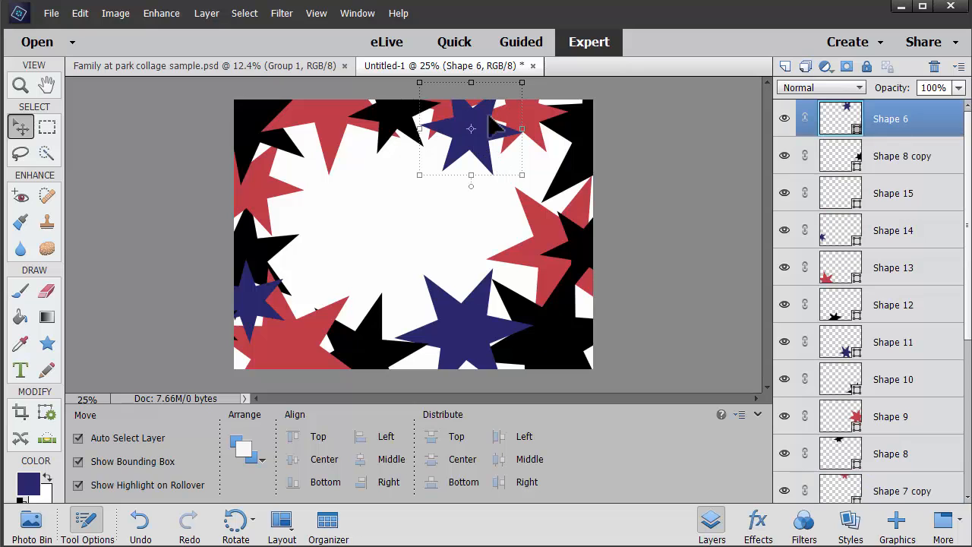
left_click_drag(483, 126, 494, 89)
left_click(208, 212)
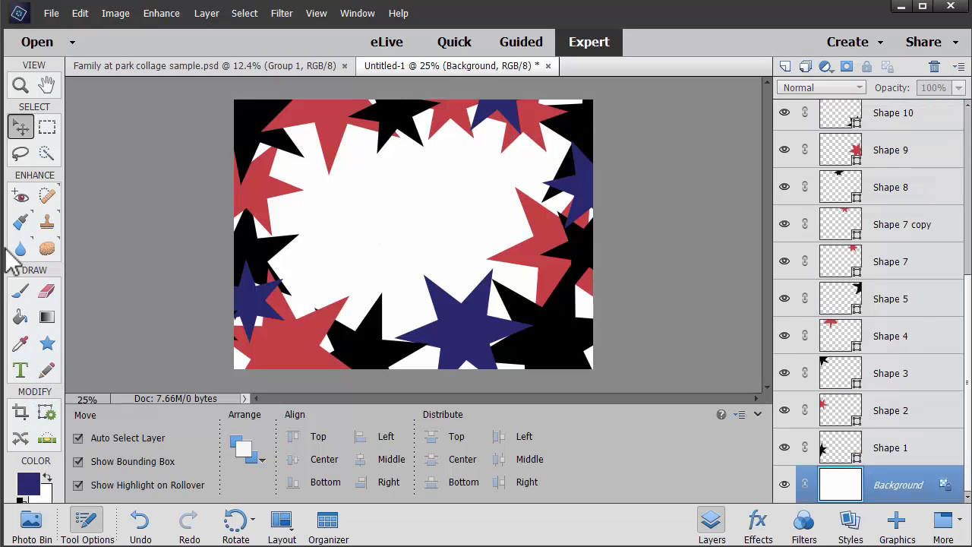
Paint straight dark blue 13 px brush lines along the canvas edges on the Background, and add a new layer above it
left_click(22, 296)
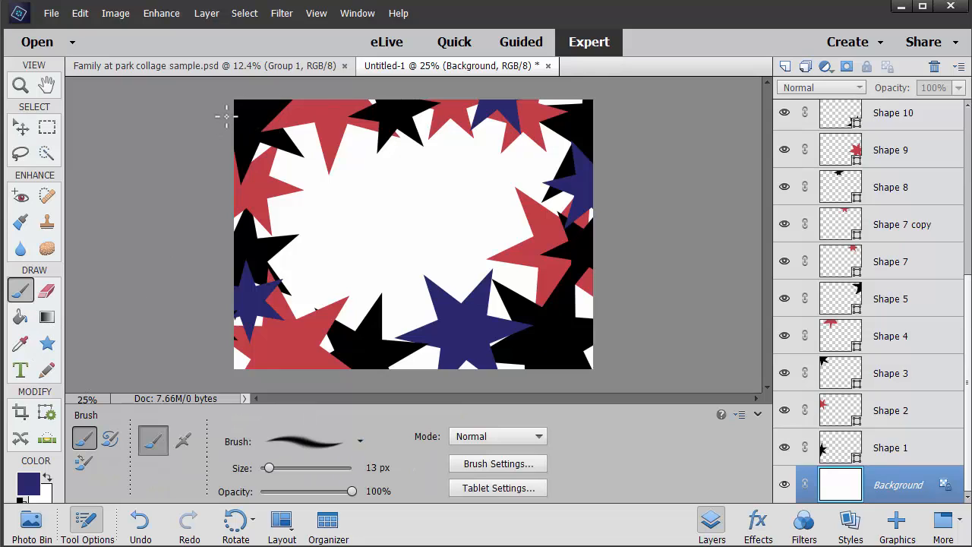
left_click(236, 363, "shift")
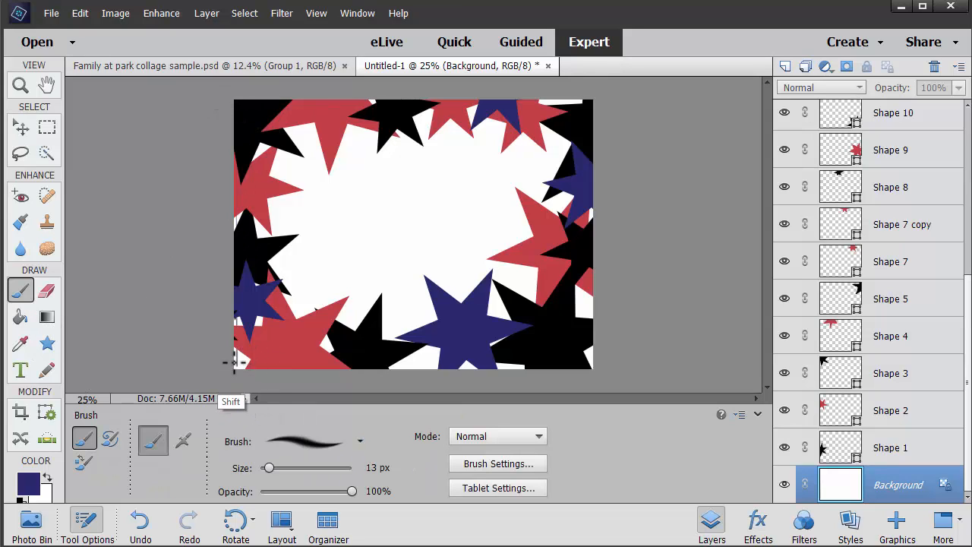
left_click(588, 361, "shift")
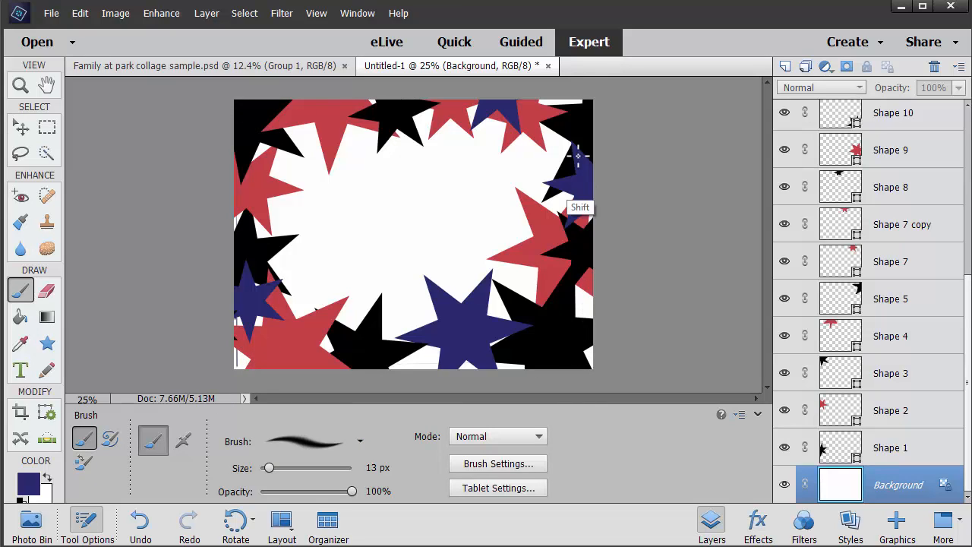
left_click(584, 105, "shift")
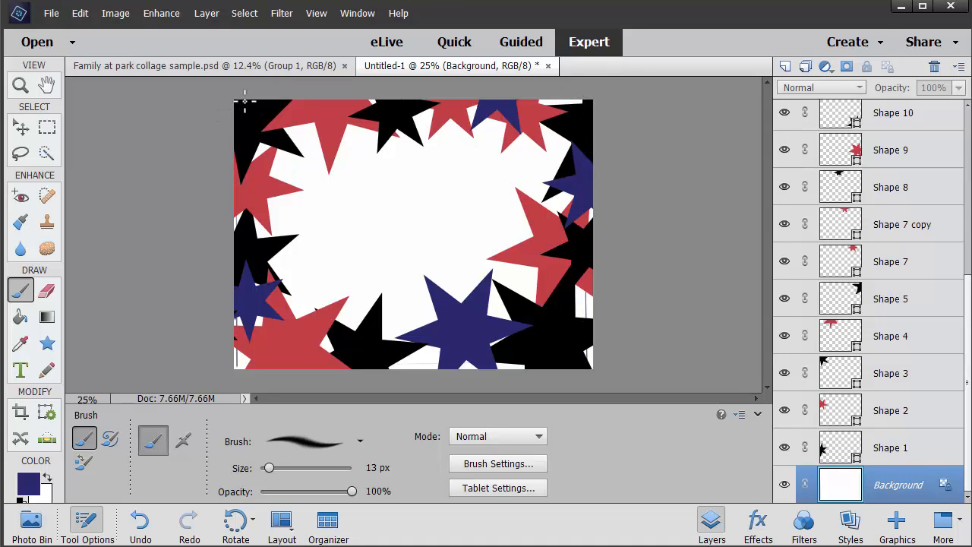
left_click(786, 67)
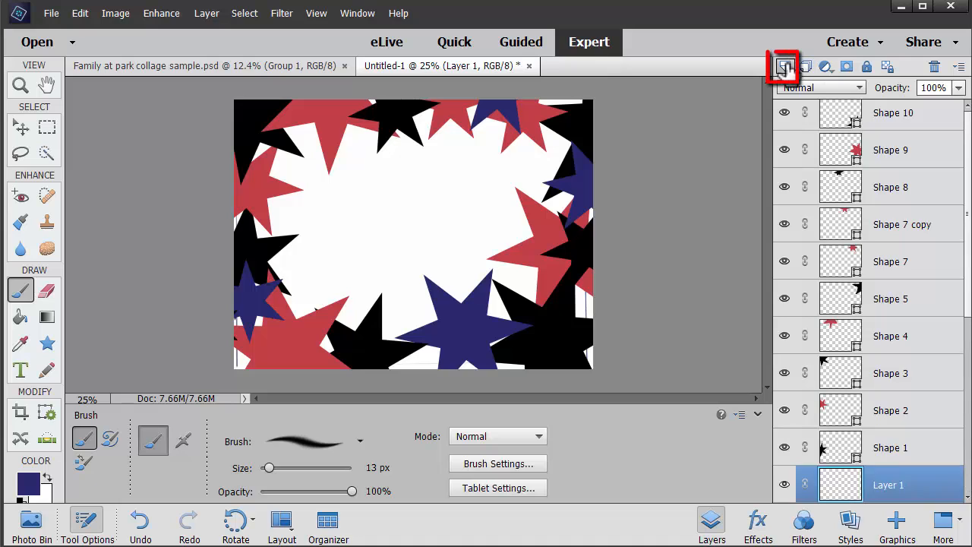
Bring the new empty layer in front of all stars and paint straight dark blue 13 px lines around it just inside the canvas edges
key("ctrl+shift+bracketright")
left_click(242, 107)
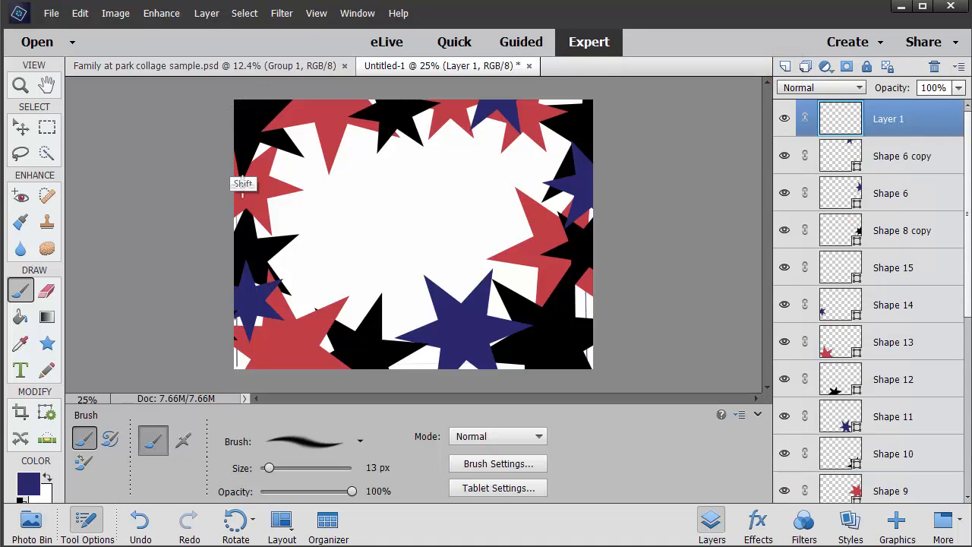
left_click(237, 360, "shift")
left_click(585, 362, "shift")
left_click(582, 106, "shift")
left_click(241, 107, "shift")
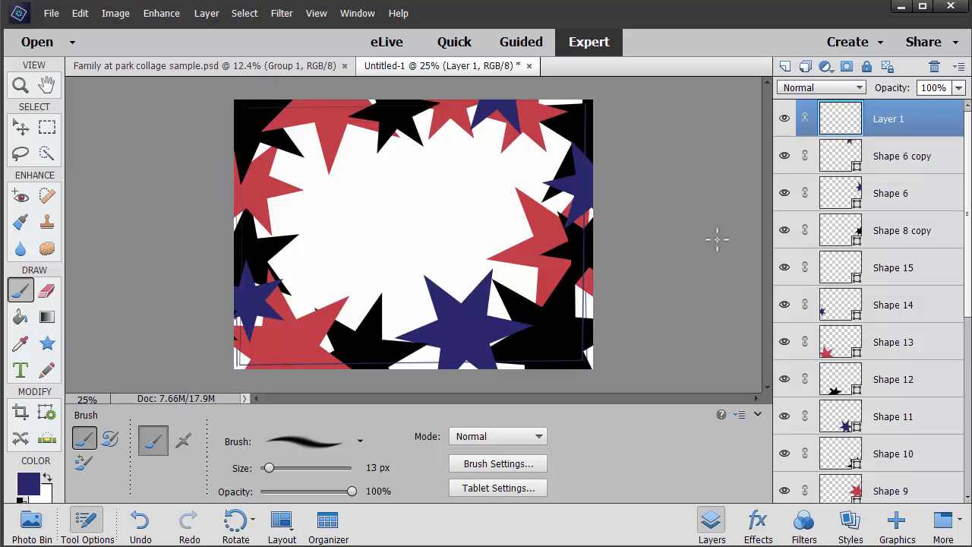
Duplicate the line layer three times to strengthen the painted outline
key("ctrl+j")
key("ctrl+j")
key("ctrl+j")
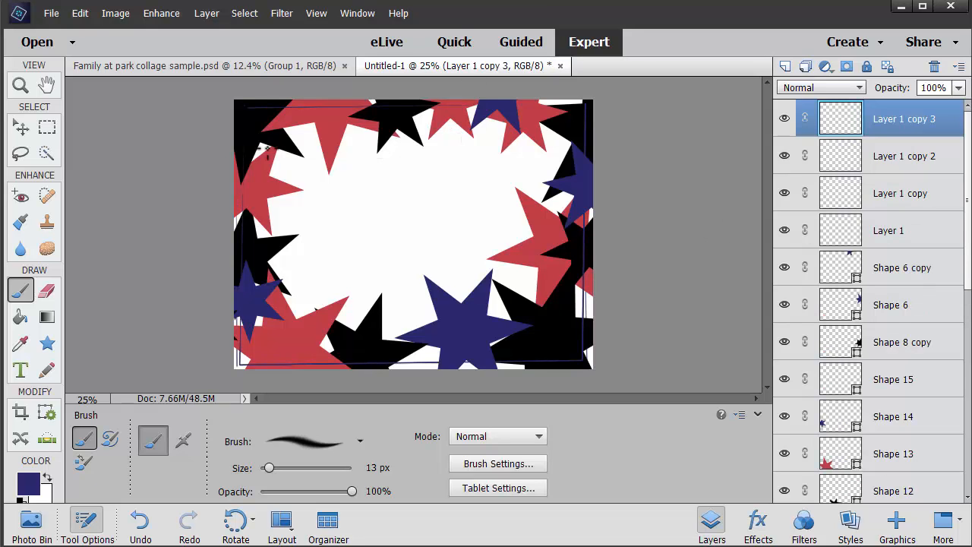
left_click(21, 127)
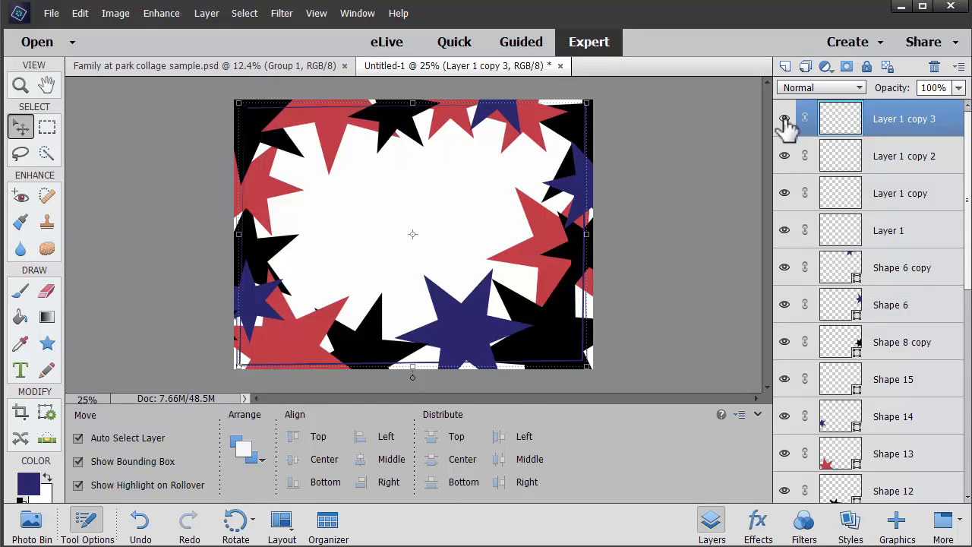
left_click(687, 238)
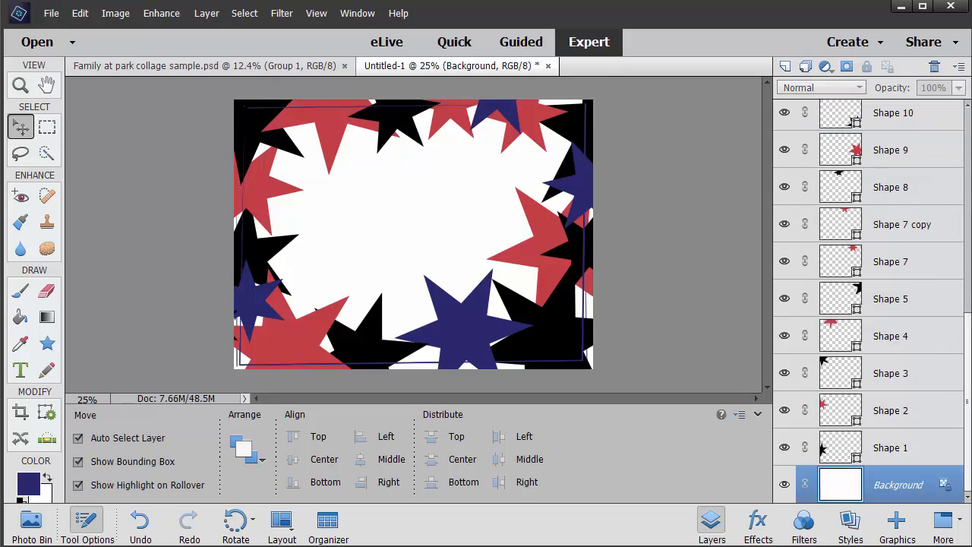
Merge Layer 1 copy, Layer 1 copy 2 and Layer 1 copy 3 into a single layer
scroll(917, 152, "up", 5)
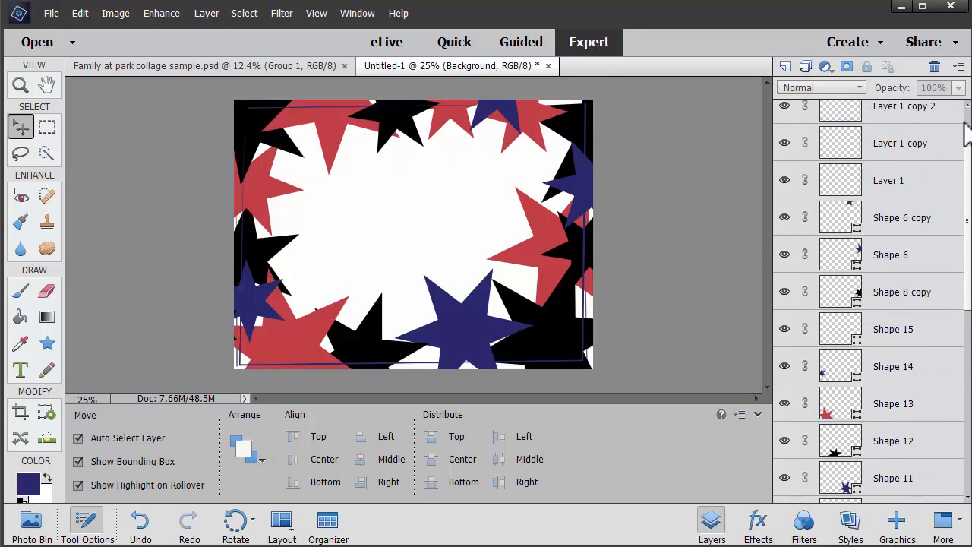
scroll(967, 133, "up", 2)
left_click(921, 122)
left_click(912, 199, "shift")
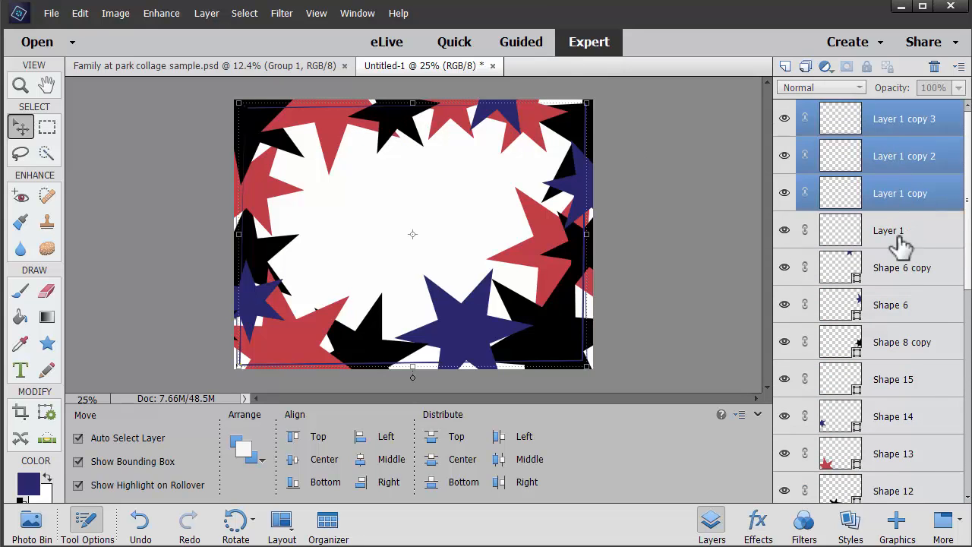
right_click(901, 190)
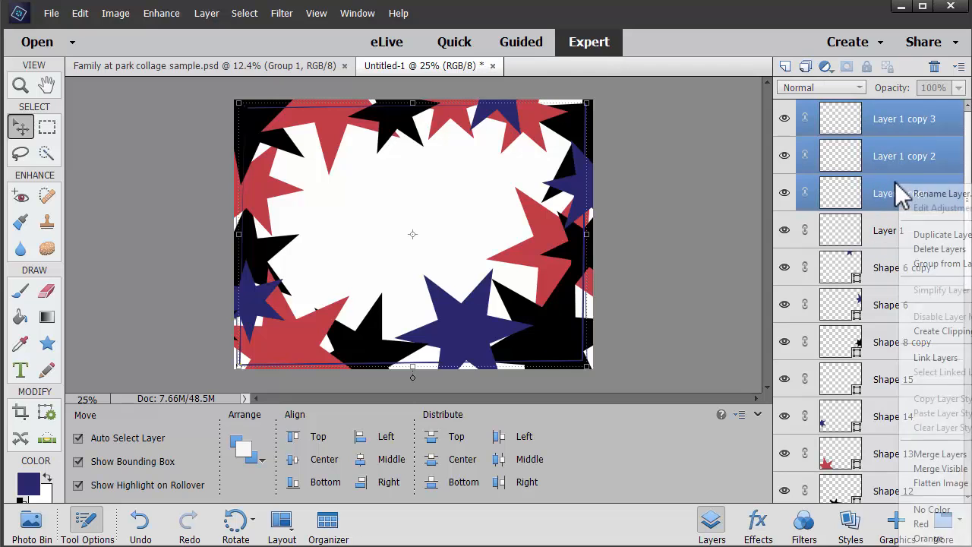
left_click(940, 453)
Clear the stray painted lines from the whole Background layer and drop the selection
scroll(951, 471, "down", 5)
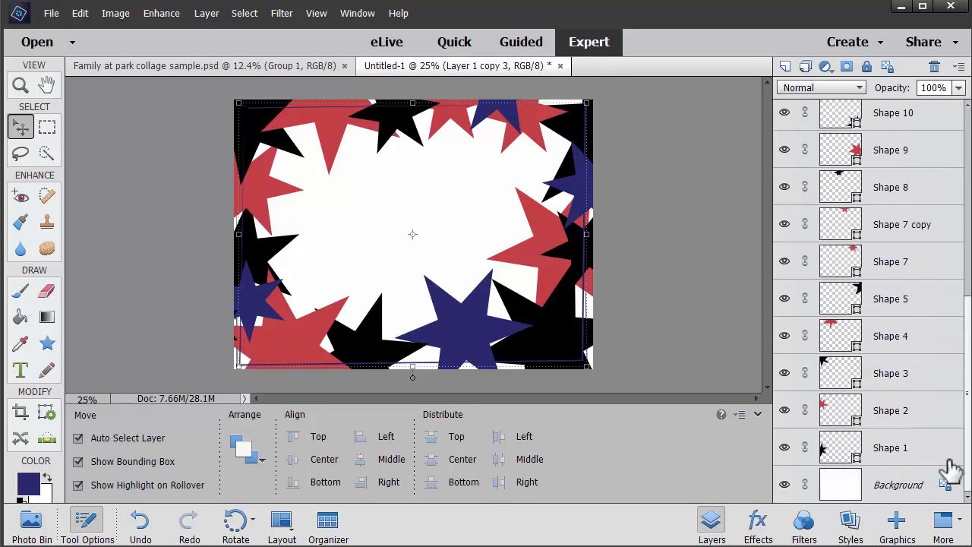
left_click(846, 493)
key("ctrl+a")
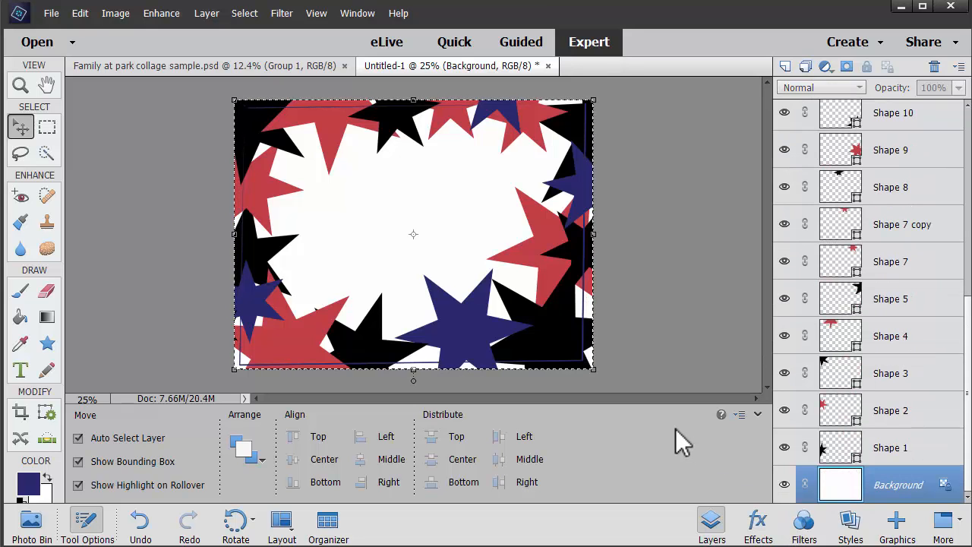
key("ctrl+d")
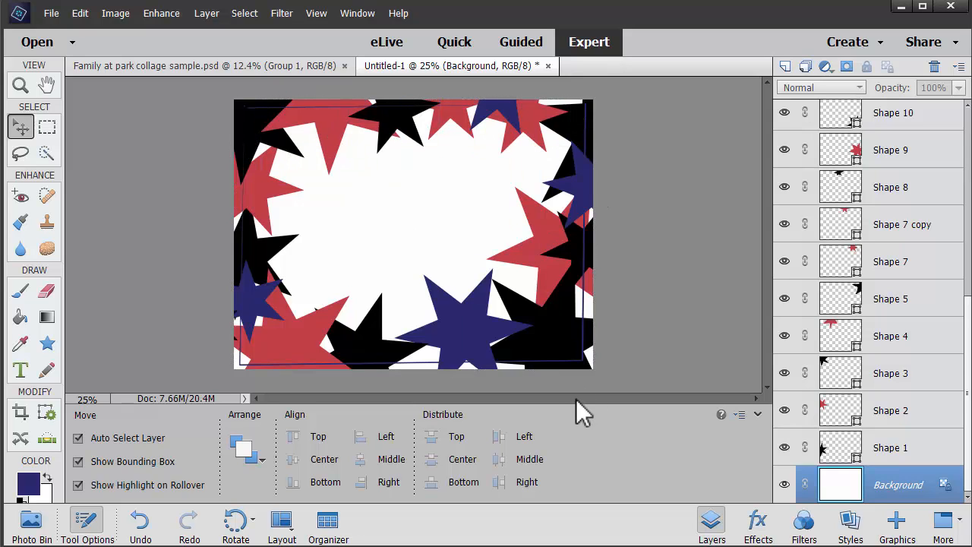
Move the large lower blue star down and fill the edges with a red star copy beside it and a blue star copy at the upper left
left_click_drag(472, 321, 473, 347)
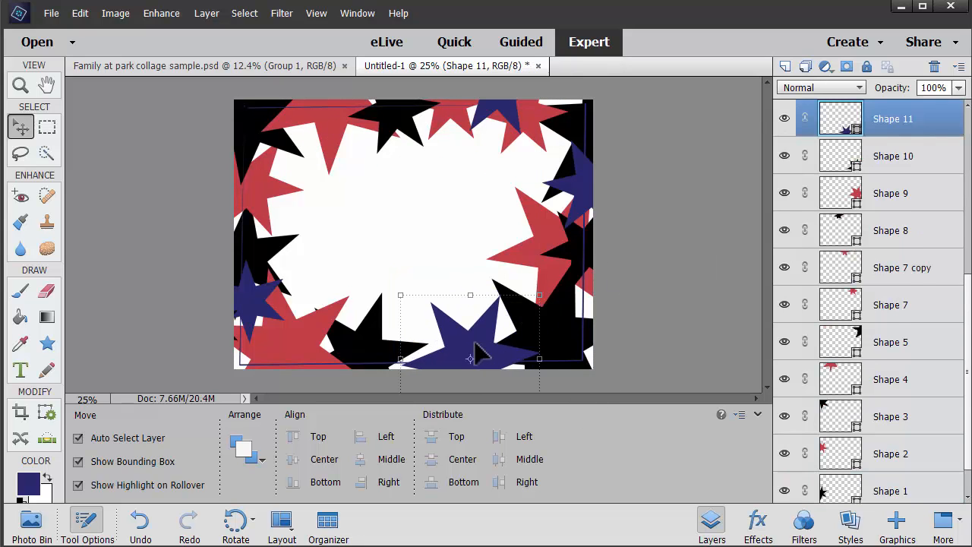
left_click(451, 134)
left_click_drag(451, 118, 414, 332)
left_click_drag(490, 346, 346, 117)
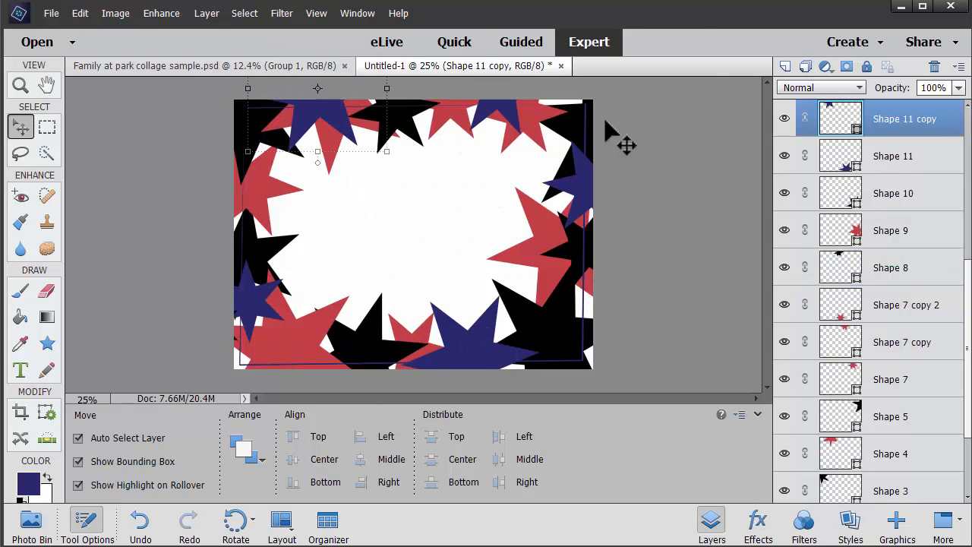
Switch the finished star design to Guided mode and open the Frame Creator edit
left_click(454, 44)
left_click(521, 42)
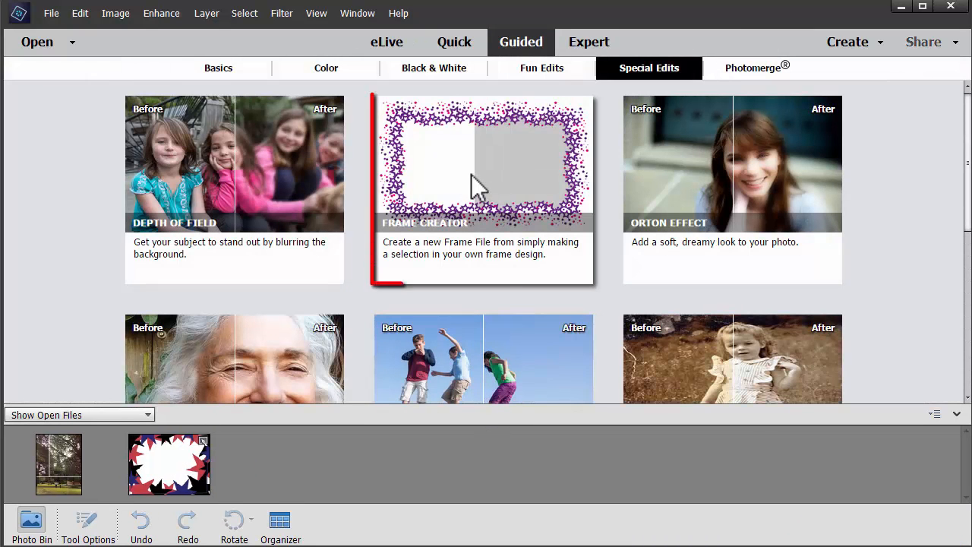
left_click(478, 187)
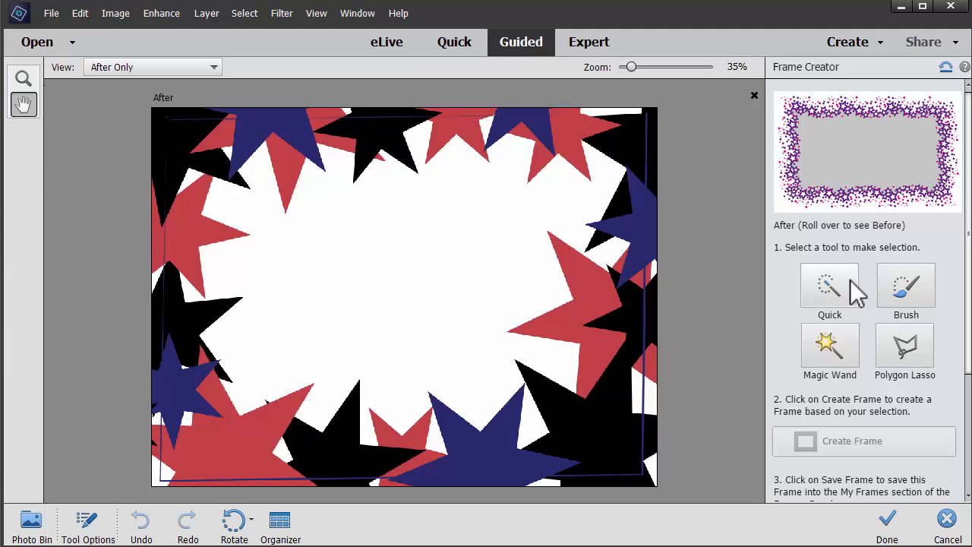
Select the white centre area of the star design with the Magic Wand and fit the whole design in view
left_click(836, 307)
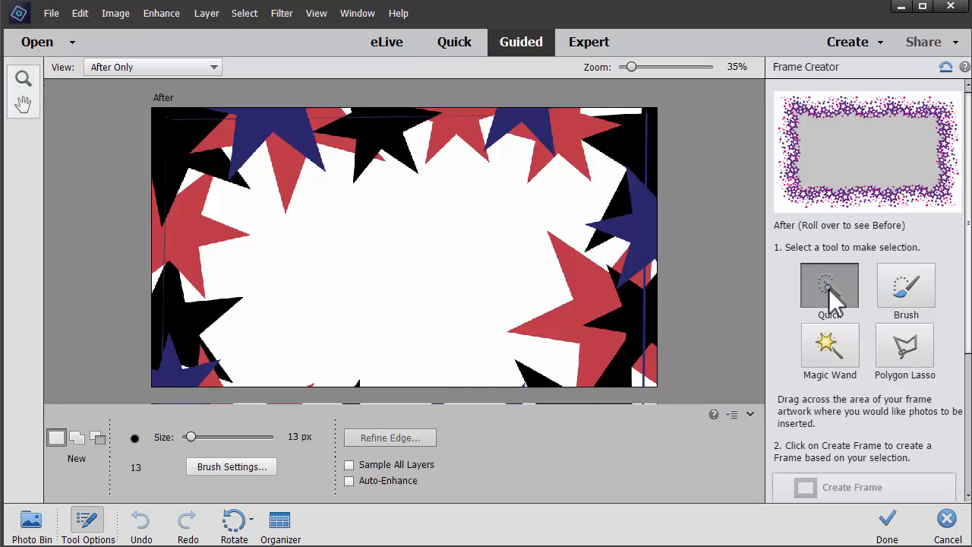
left_click(848, 346)
left_click(460, 262)
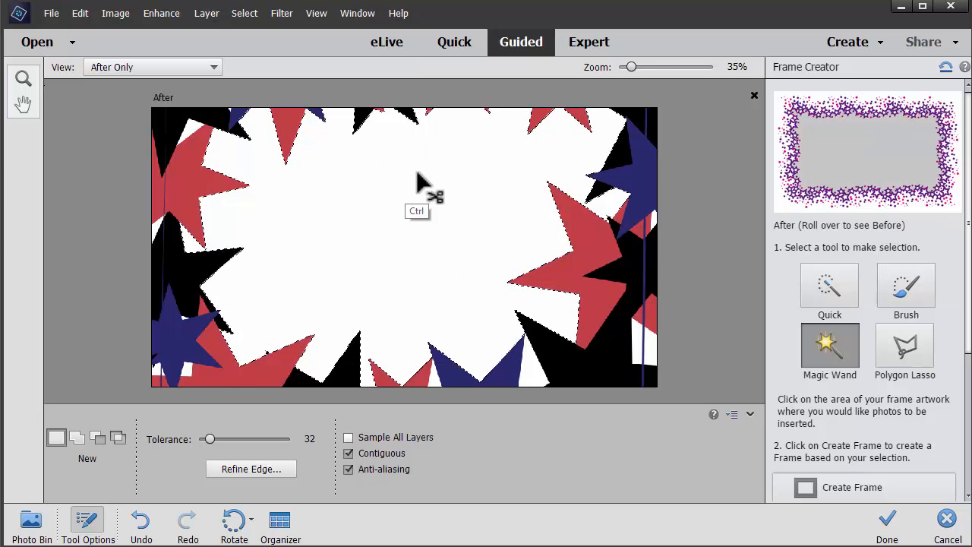
key("ctrl+0")
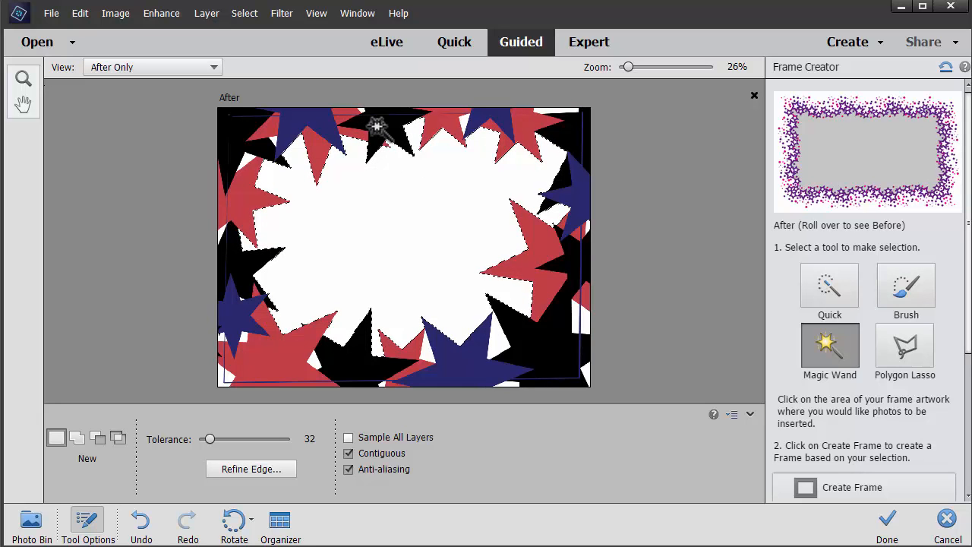
Add the small white gaps between the stars around the canvas edges to the Magic Wand selection
left_click(829, 300)
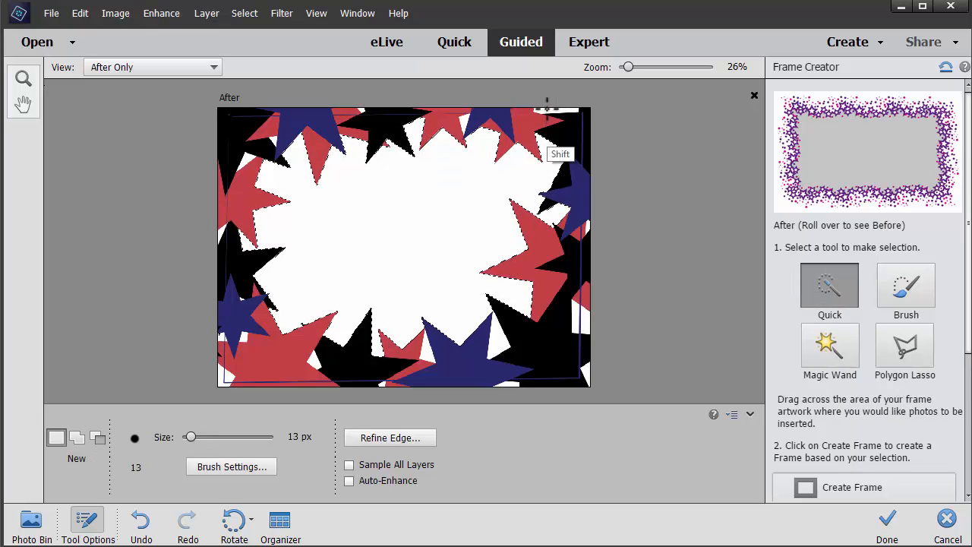
left_click(830, 351)
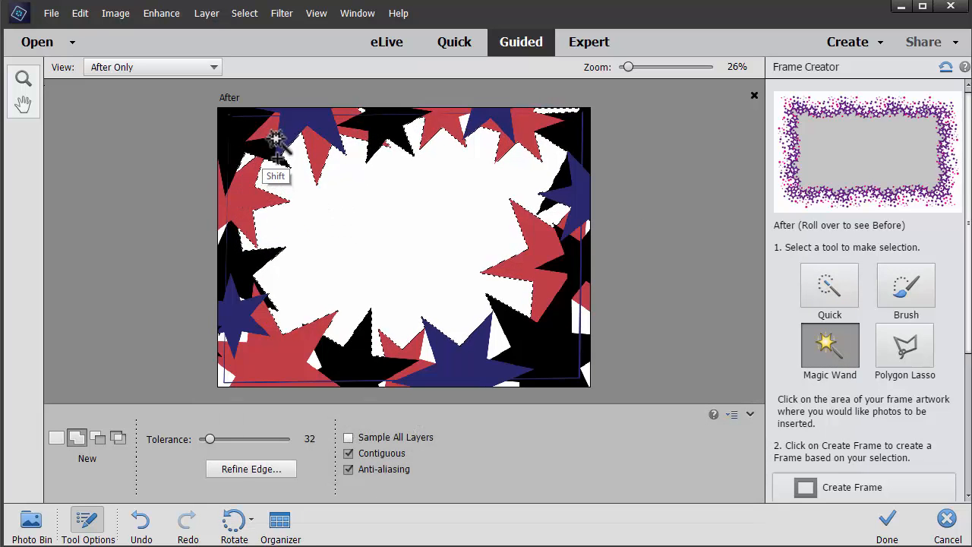
left_click(577, 327, "shift")
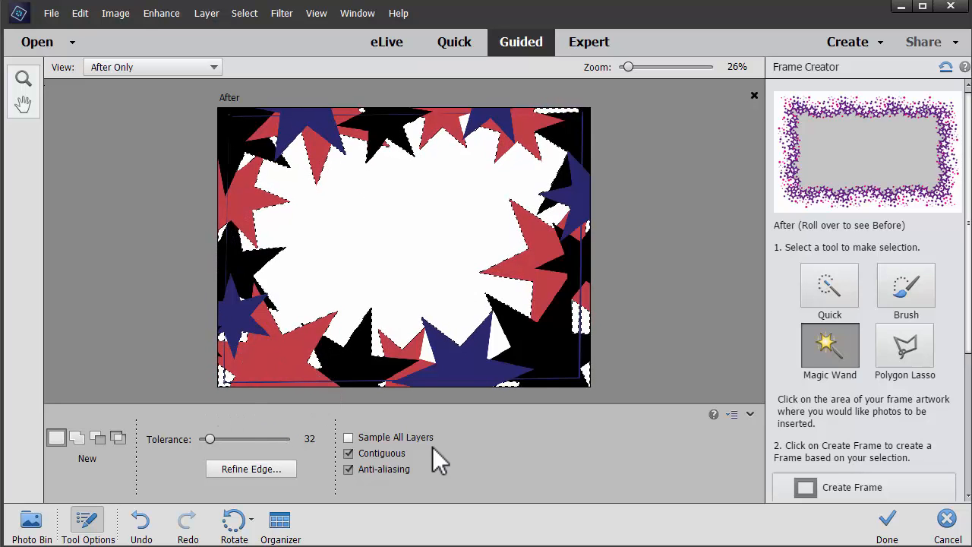
left_click(504, 346, "shift")
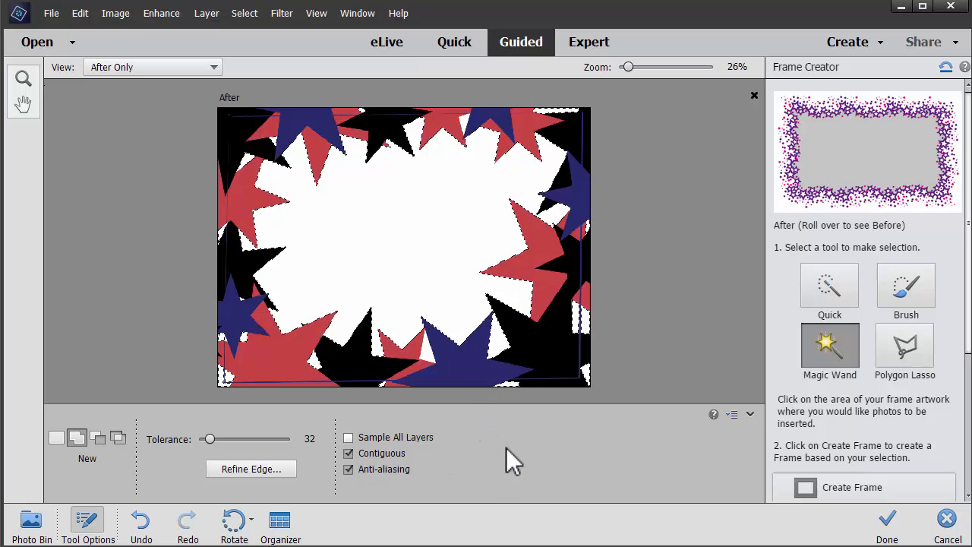
Add the remaining white gaps beside the lower-middle blue star and the upper blue star to the Magic Wand selection
key("ctrl+equal")
key("ctrl+equal")
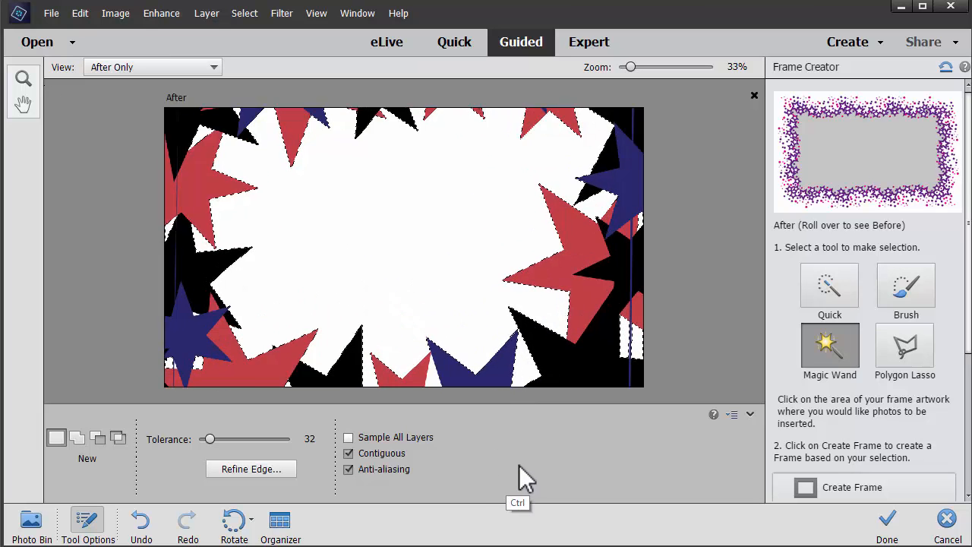
key("space")
left_click_drag(527, 306, 365, 89)
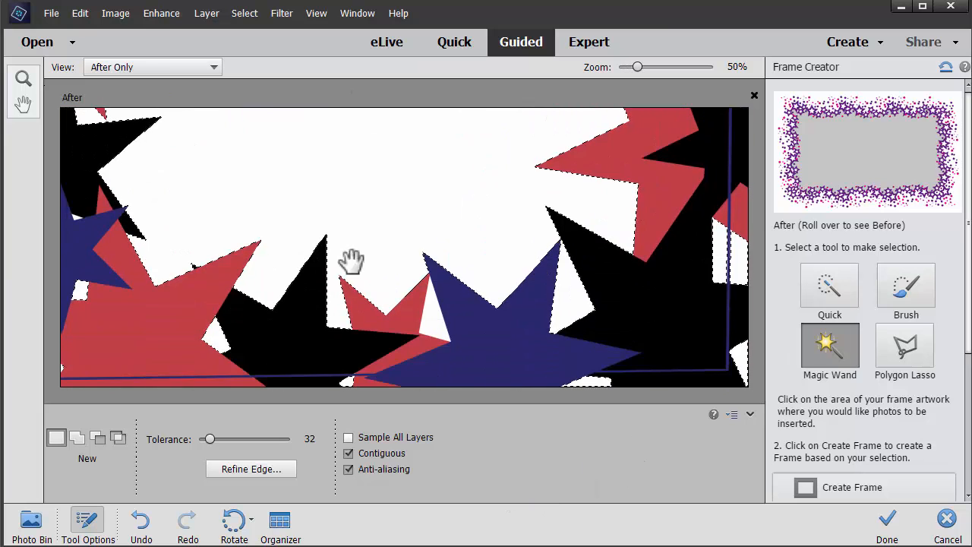
left_click(435, 327, "shift")
key("space")
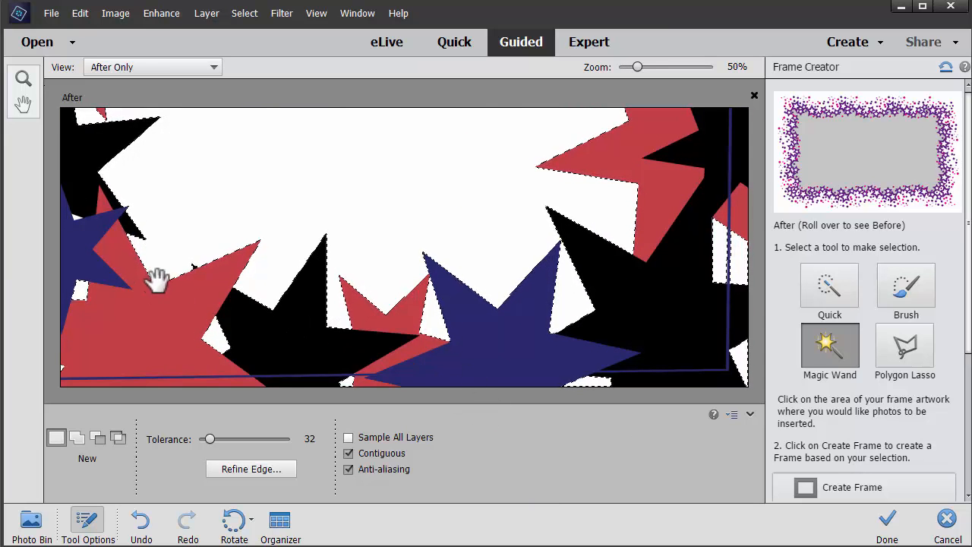
left_click_drag(452, 258, 506, 413)
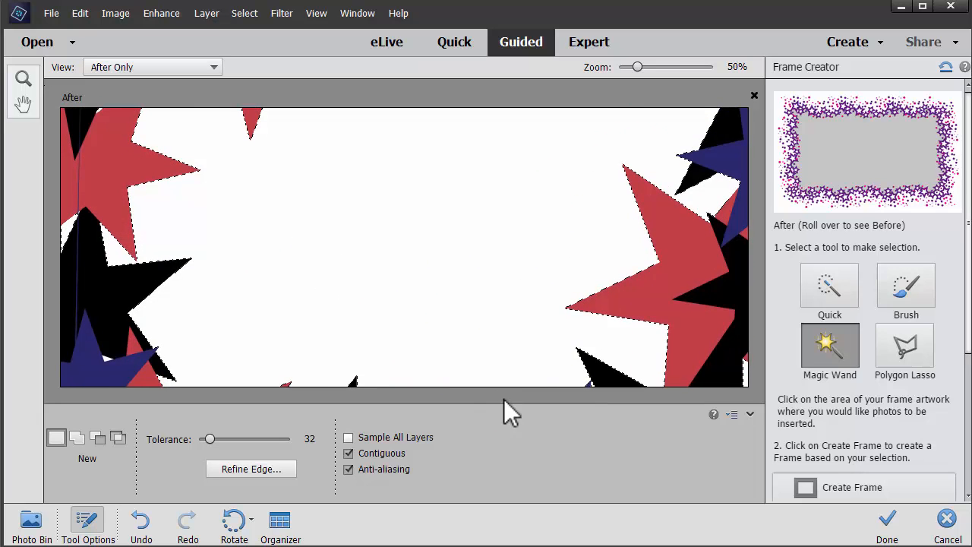
left_click_drag(347, 206, 350, 330)
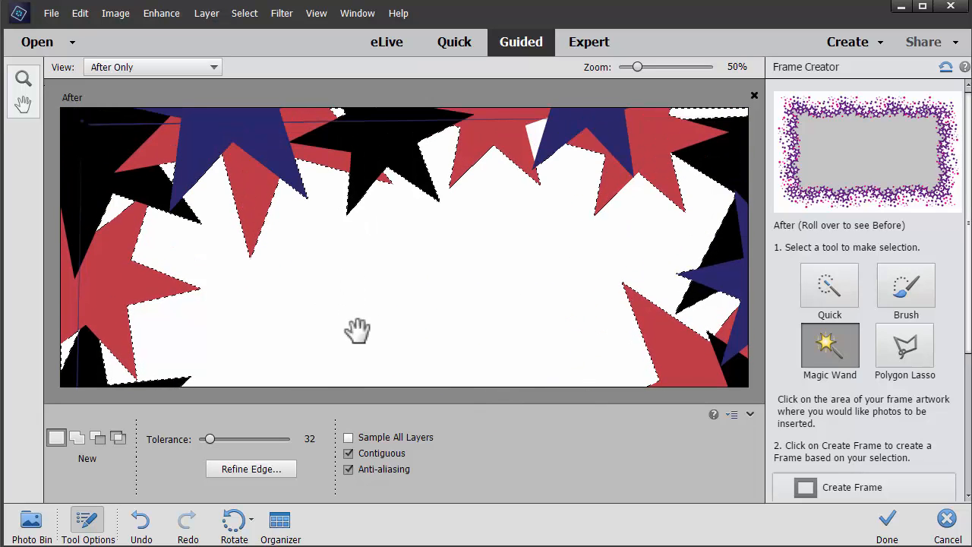
left_click(549, 149, "shift")
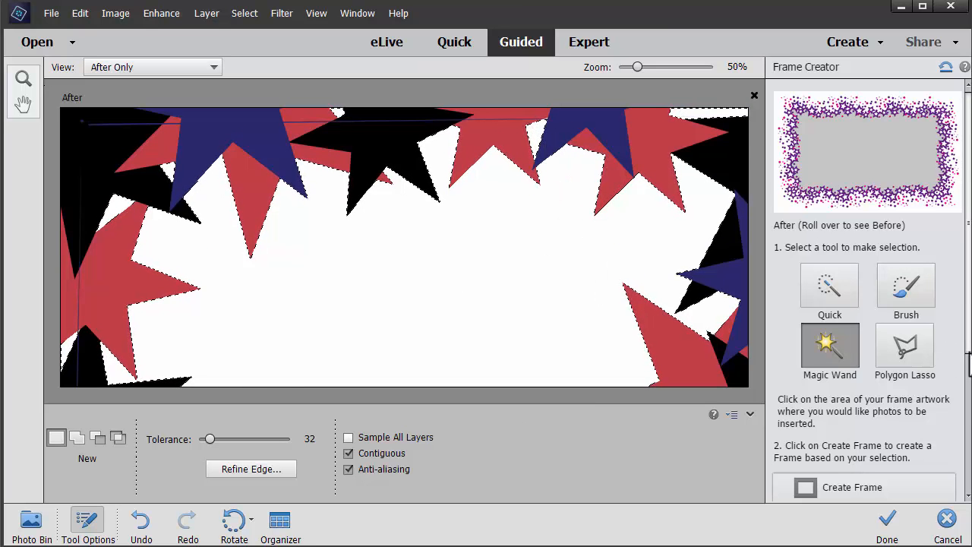
Create a frame from the selection, save it under the name Starry Border, and finish the Frame Creator edit
scroll(969, 342, "down", 3)
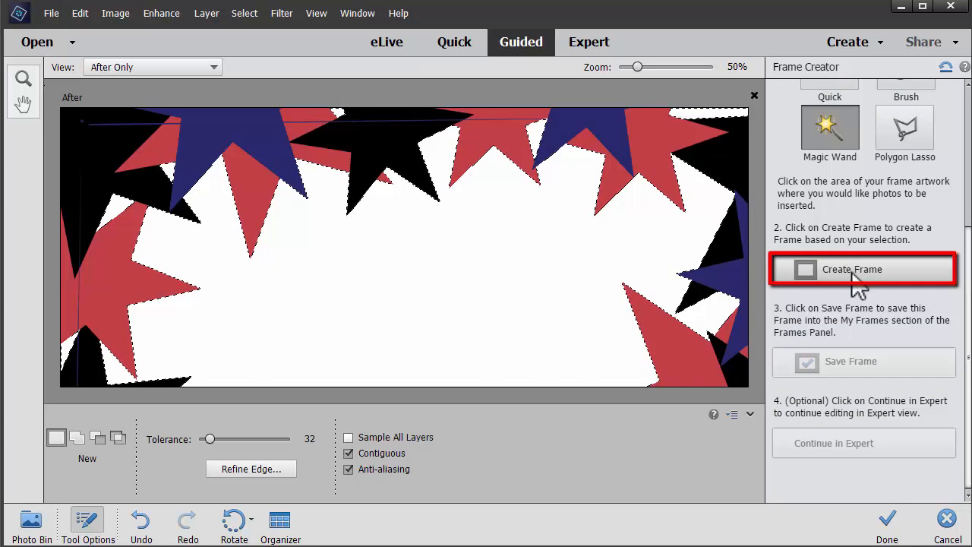
left_click(852, 274)
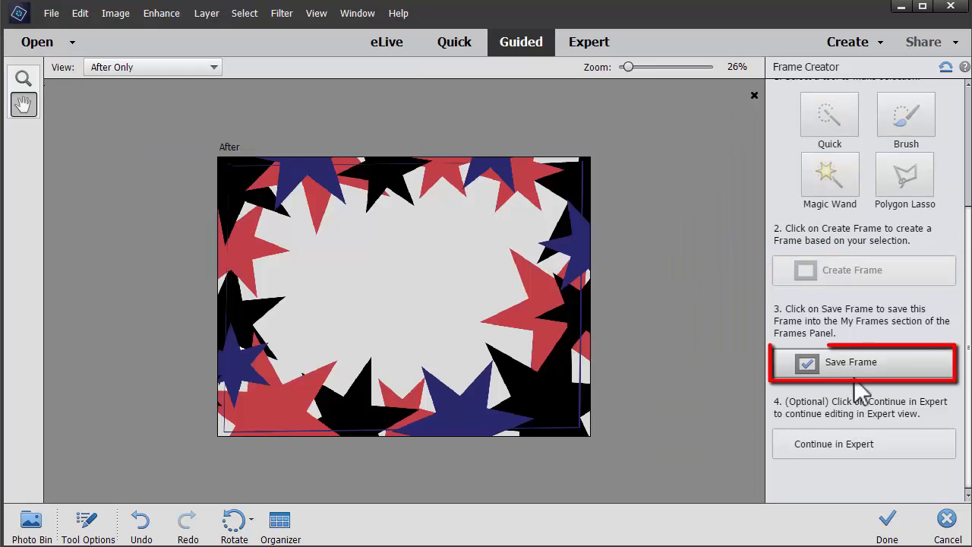
left_click(855, 379)
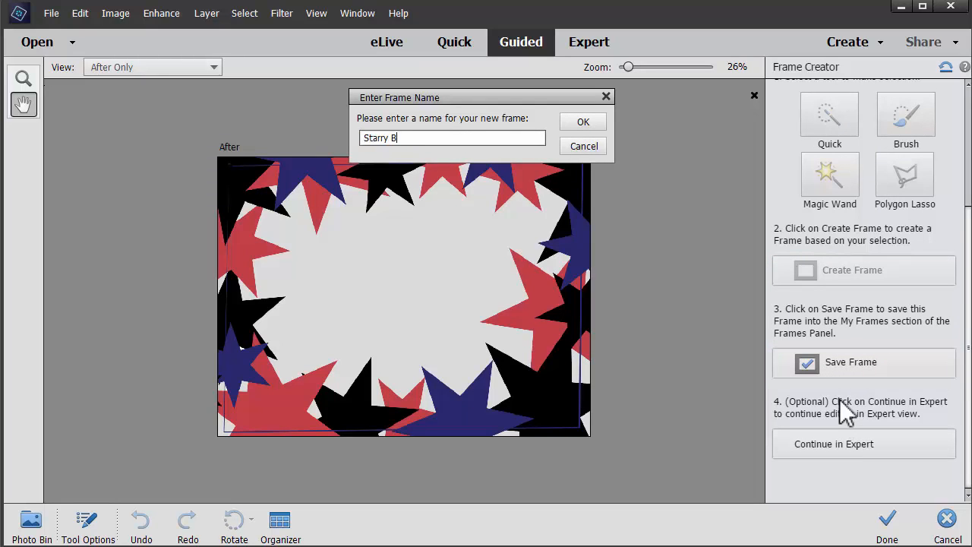
type("Starry Border")
key("Return")
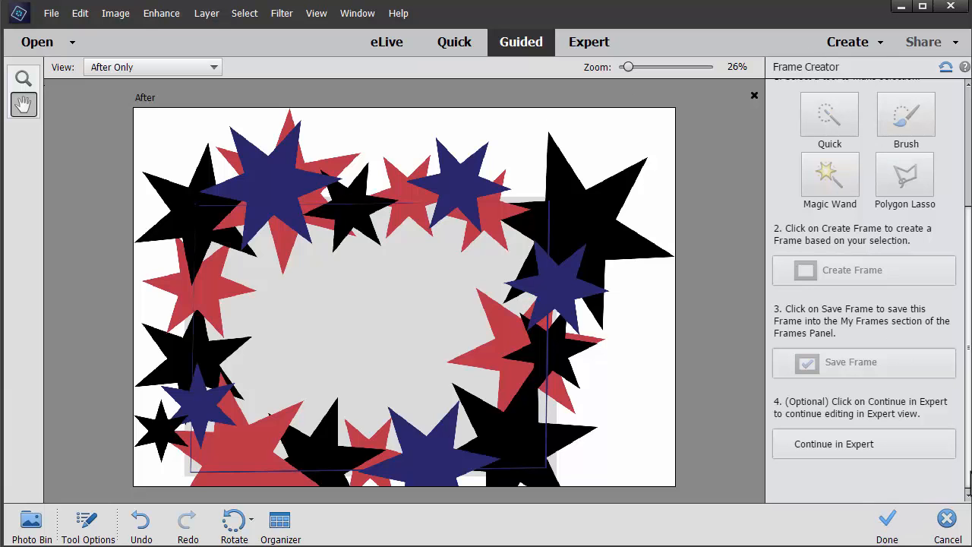
left_click(887, 520)
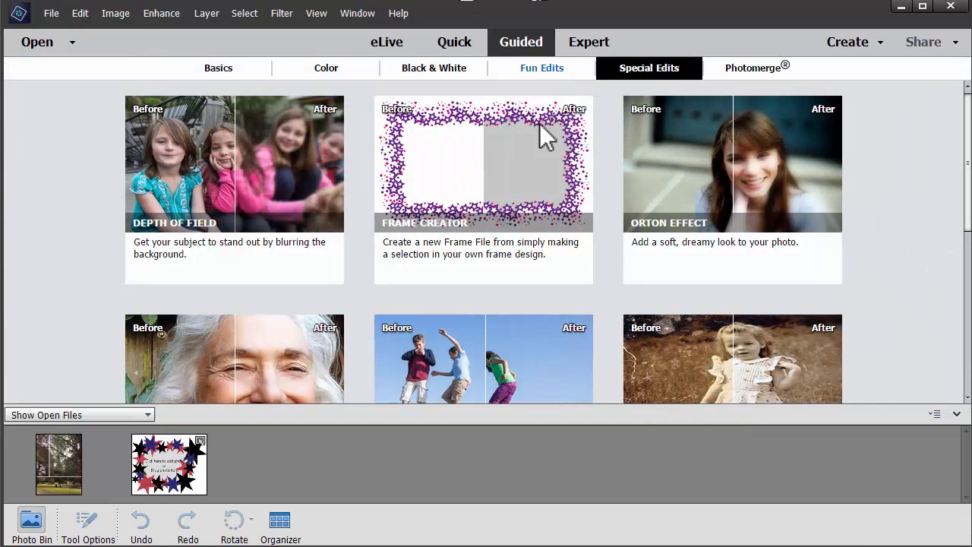
Return to Expert mode and create a new blank document
left_click(589, 42)
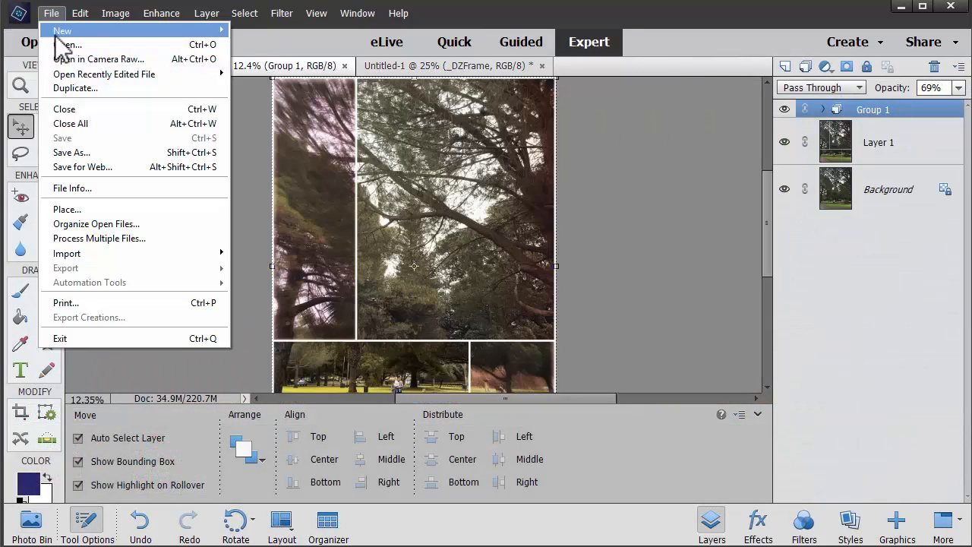
left_click(27, 37)
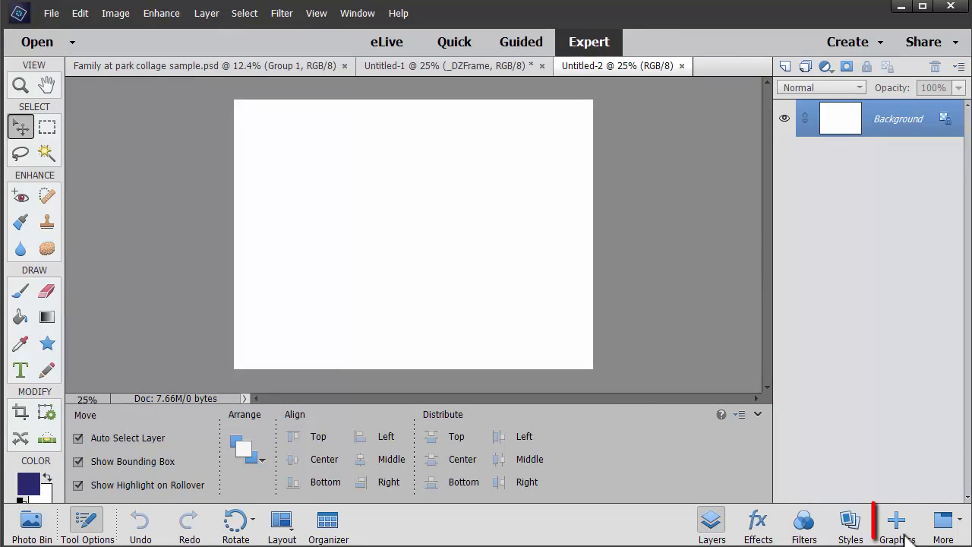
List the Frames graphics by type and apply the Starry Border frame to the blank document
left_click(899, 532)
left_click(889, 70)
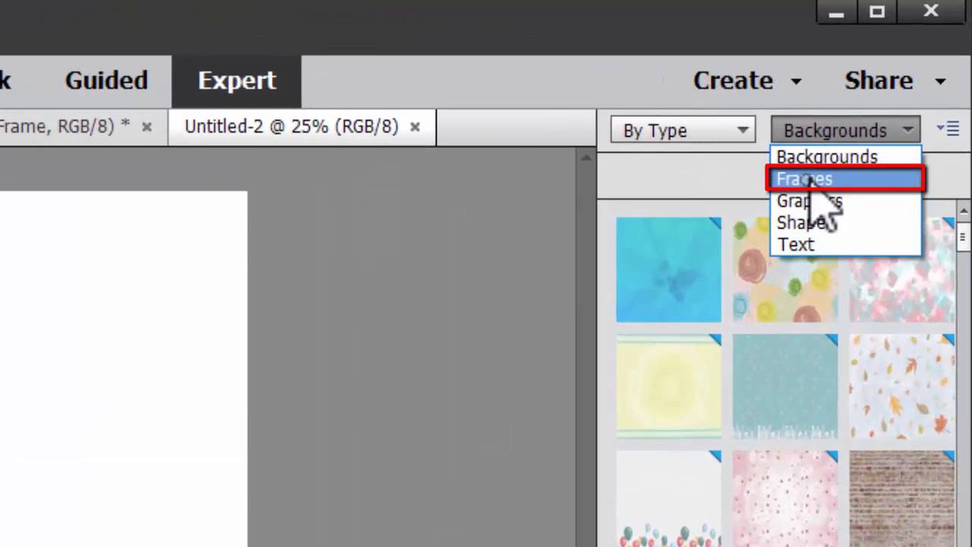
left_click(852, 129)
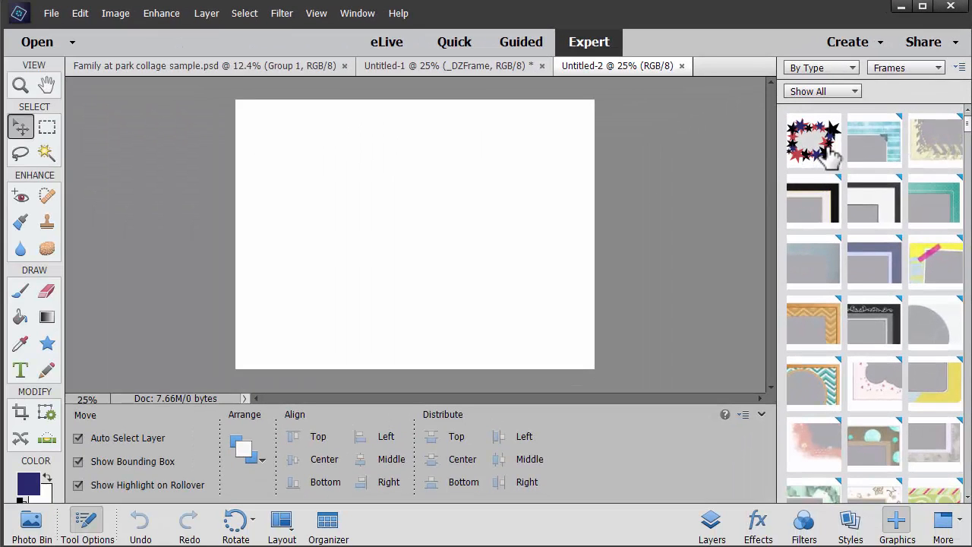
double_click(817, 152)
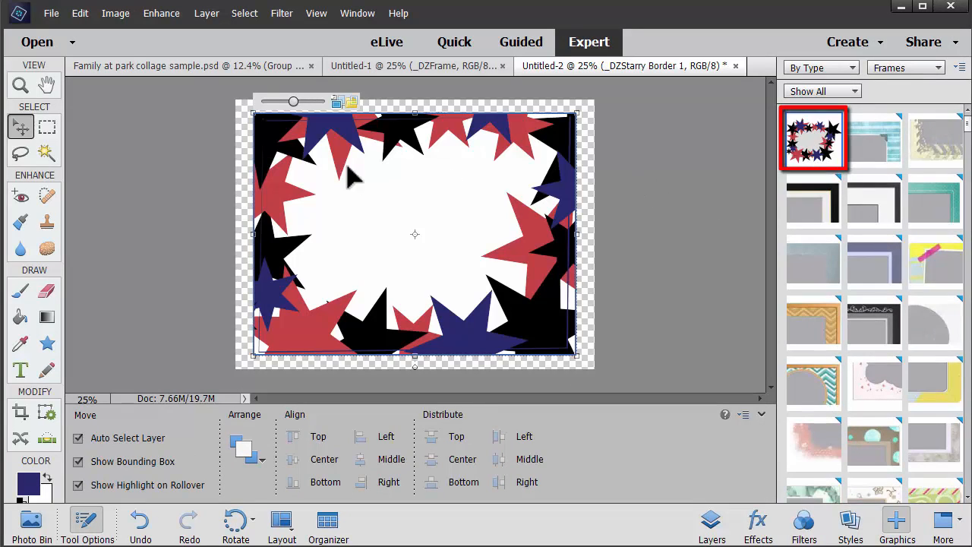
Place a close-up photo of the smiling baby from the Pictures\2016 05 folder into the Starry Border frame
left_click(351, 101)
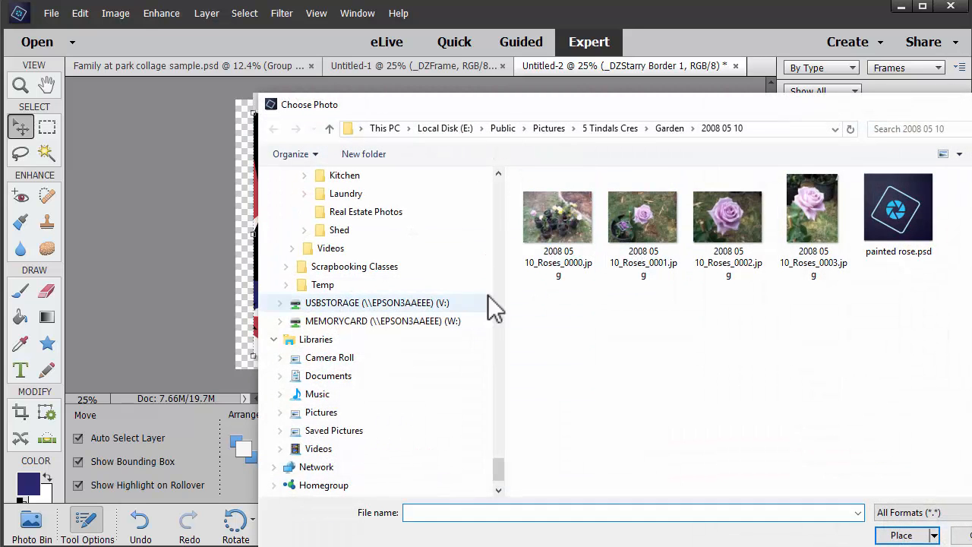
left_click_drag(498, 469, 509, 190)
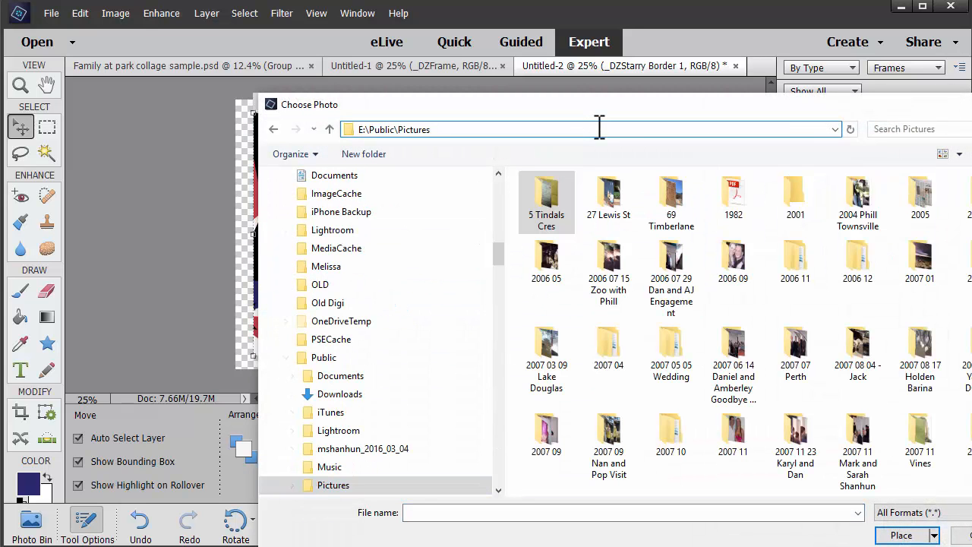
type("\\2016 0")
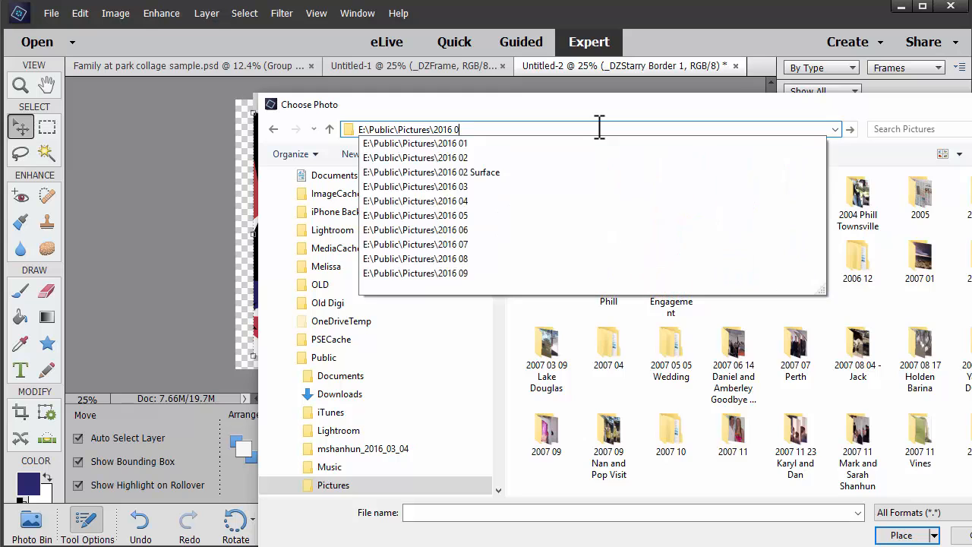
type("5")
key("Return")
double_click(728, 313)
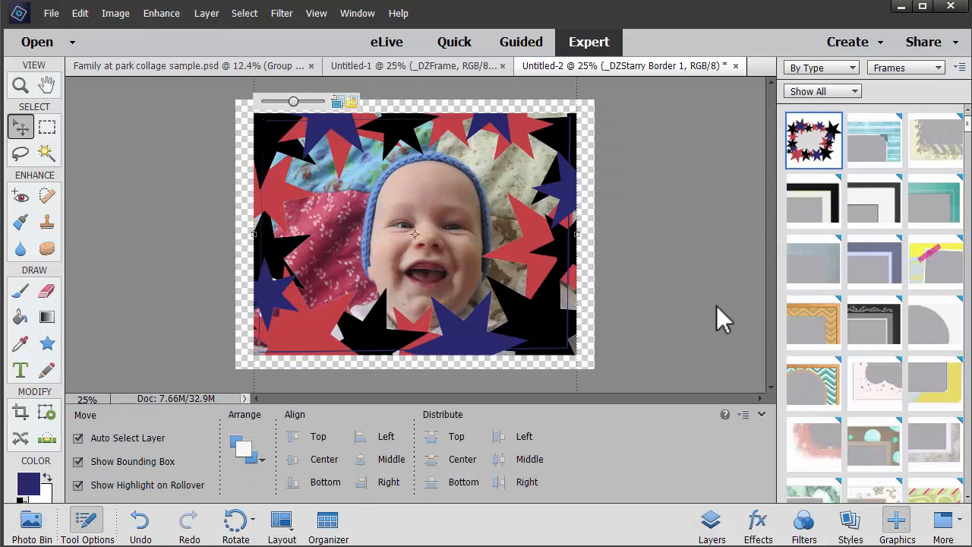
Reposition the smiling baby photo inside the frame and try scaling it down to 79%
left_click_drag(394, 276, 377, 263)
mouse_move(294, 101)
left_mouse_down()
mouse_move(314, 102)
mouse_move(282, 101)
left_mouse_up()
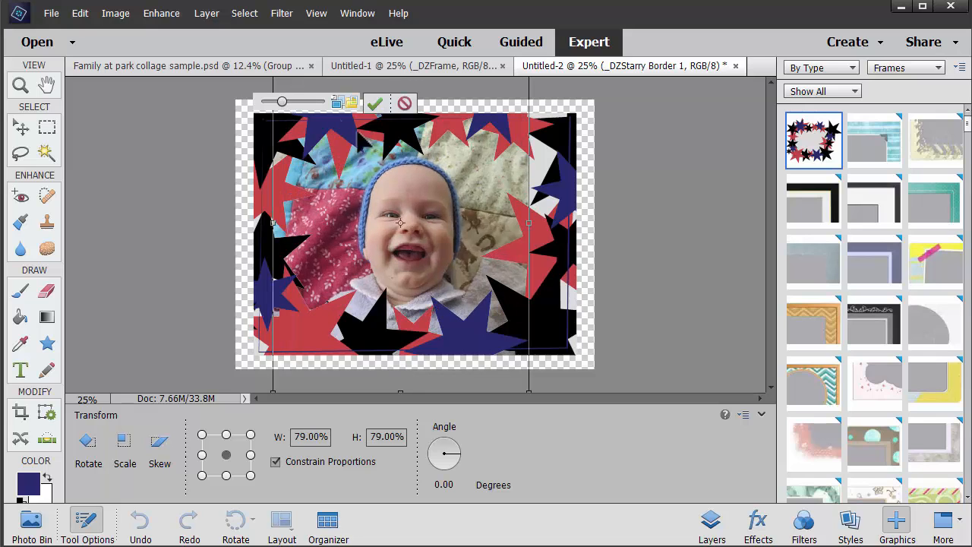
left_click(405, 104)
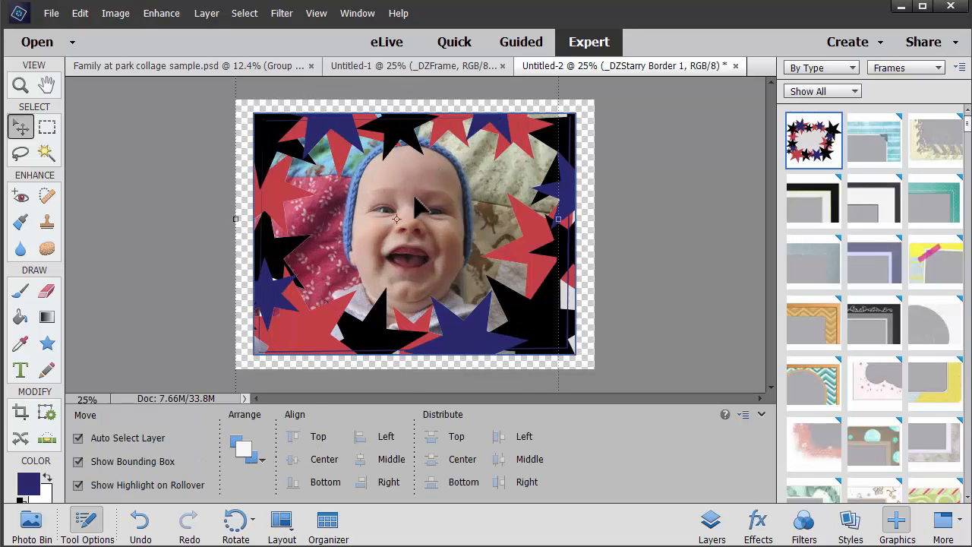
left_click_drag(420, 248, 445, 256)
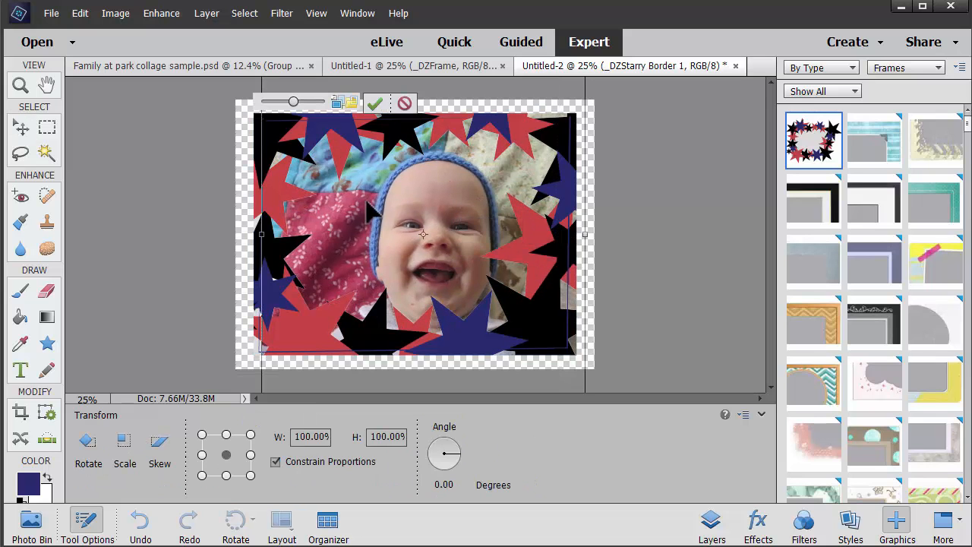
Replace the photo in the frame with IMG_5686.JPG from the 2016 05 folder
left_click(351, 103)
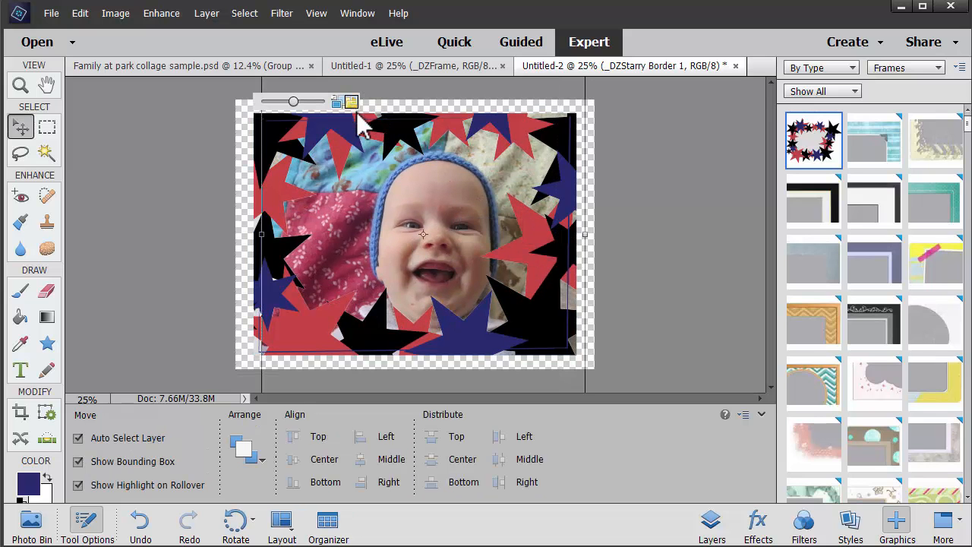
scroll(760, 304, "down", 10)
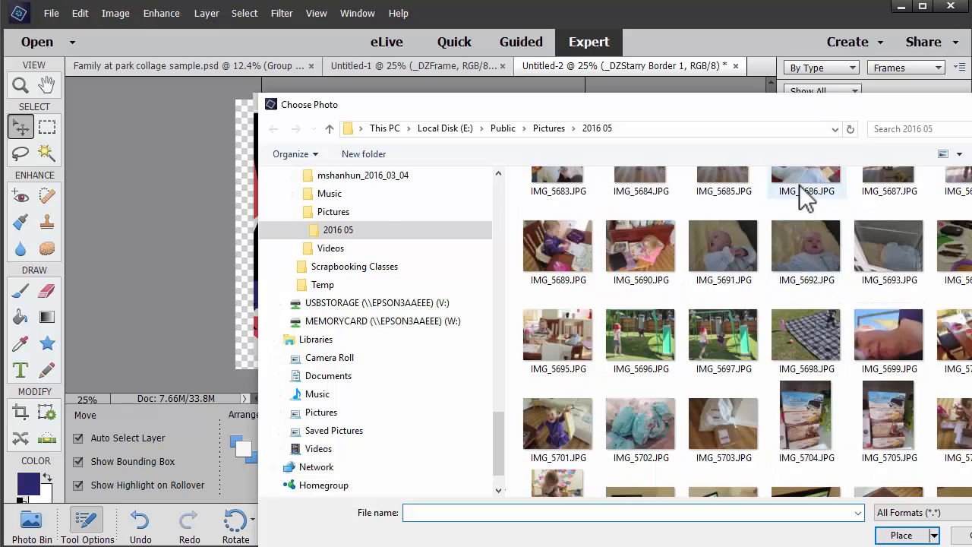
double_click(807, 196)
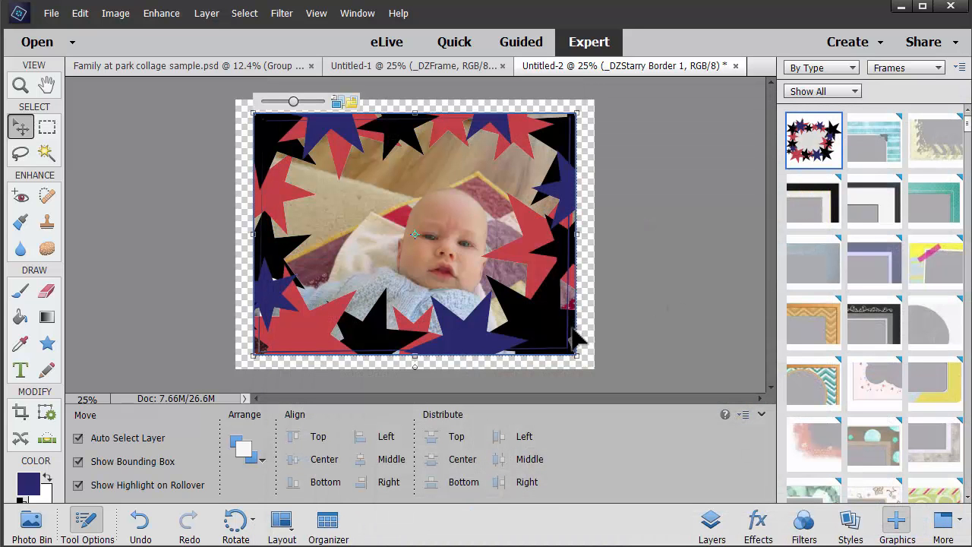
Reposition the new photo within the frame, scale it to 97.27%, and commit the transform
left_click_drag(415, 234, 450, 237)
left_click_drag(293, 101, 310, 102)
left_click_drag(346, 140, 295, 102)
left_click_drag(383, 148, 397, 150)
left_click_drag(386, 202, 405, 211)
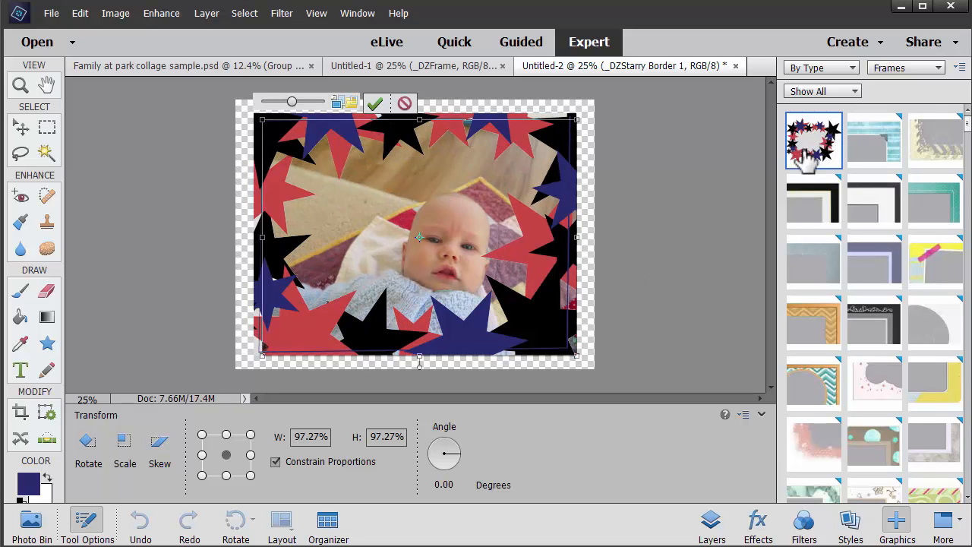
left_click(373, 106)
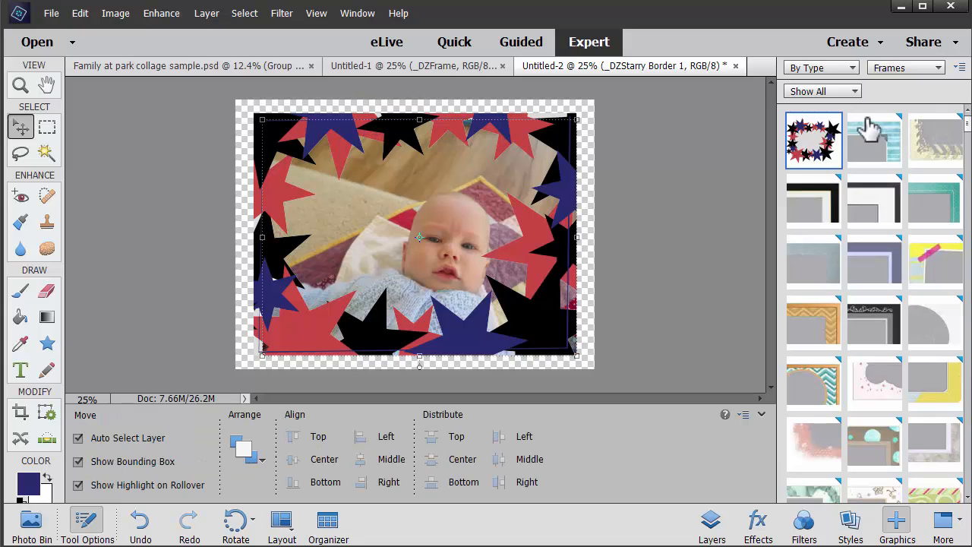
right_click(820, 148)
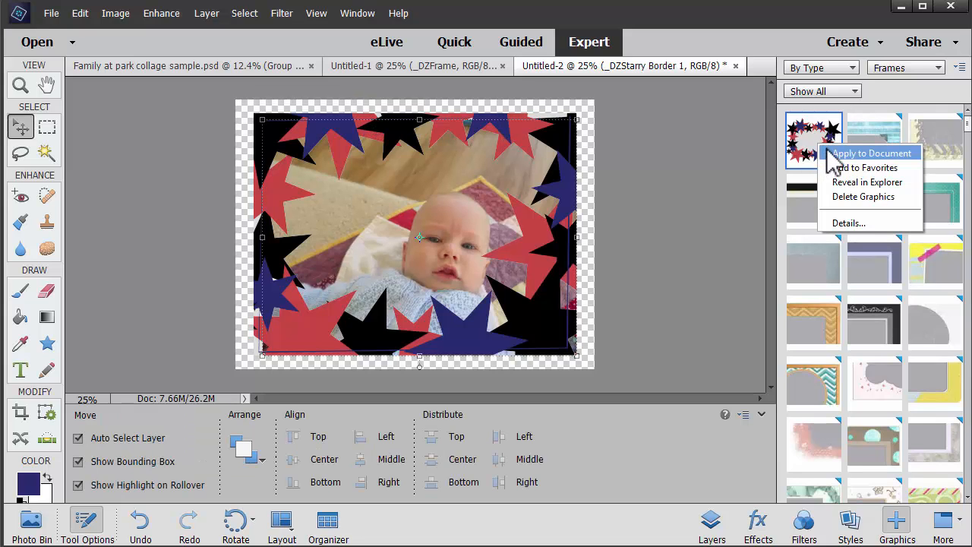
left_click(728, 262)
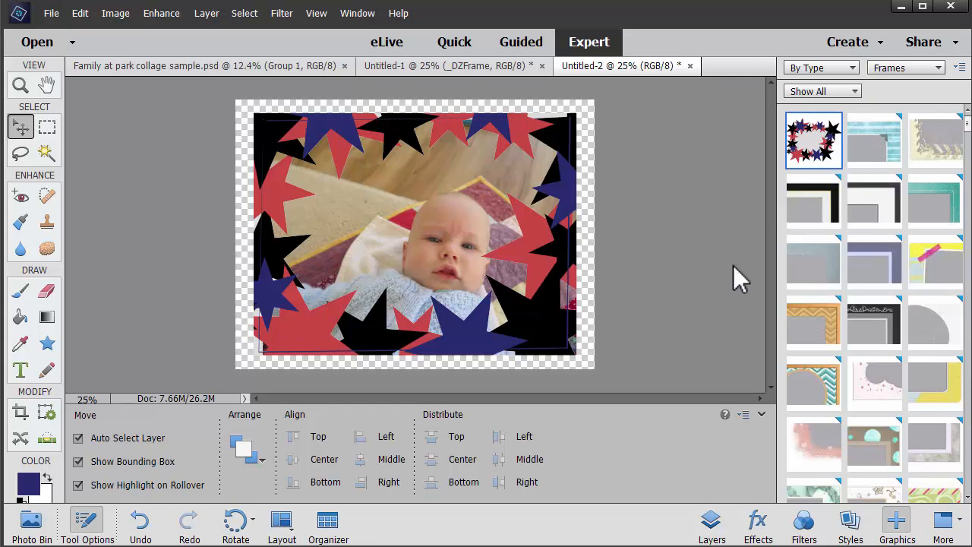
left_click_drag(413, 240, 445, 258)
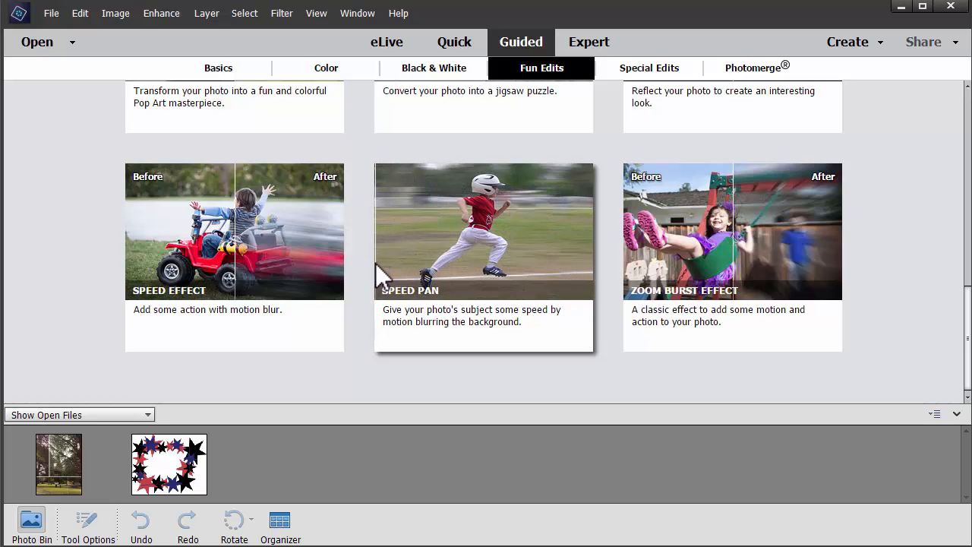
Browse the Special Edits in Guided mode, return to the Fun Edits, and open the Photo Text edit
left_click(648, 67)
left_click_drag(964, 216, 955, 368)
left_click(542, 68)
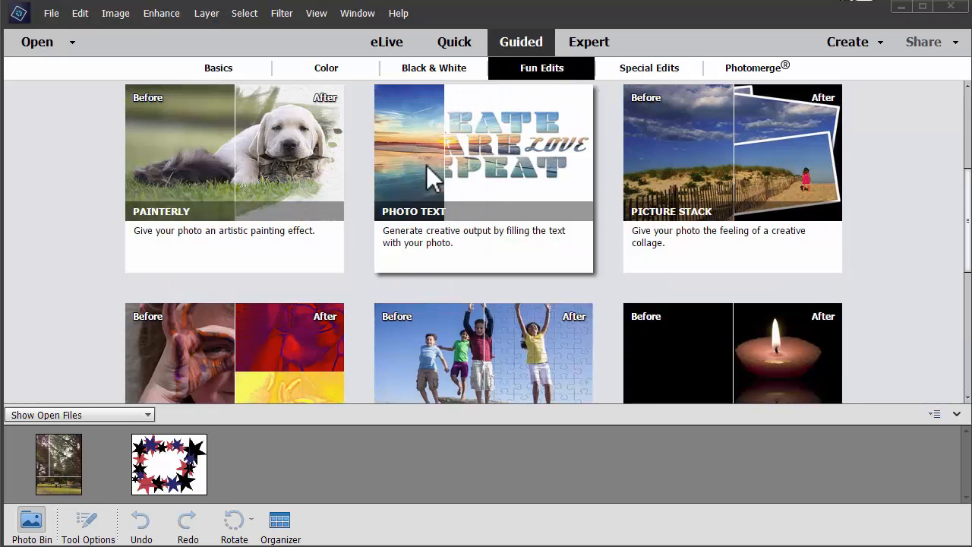
left_click(487, 163)
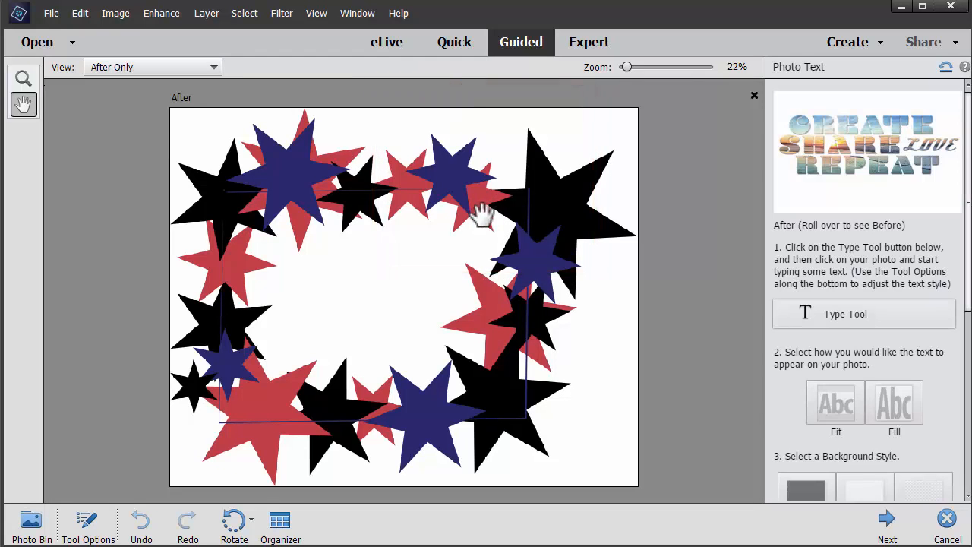
Open Zoo 15 July 2006 003.jpg in the Photo Text edit, discarding the current star image
left_click(38, 43)
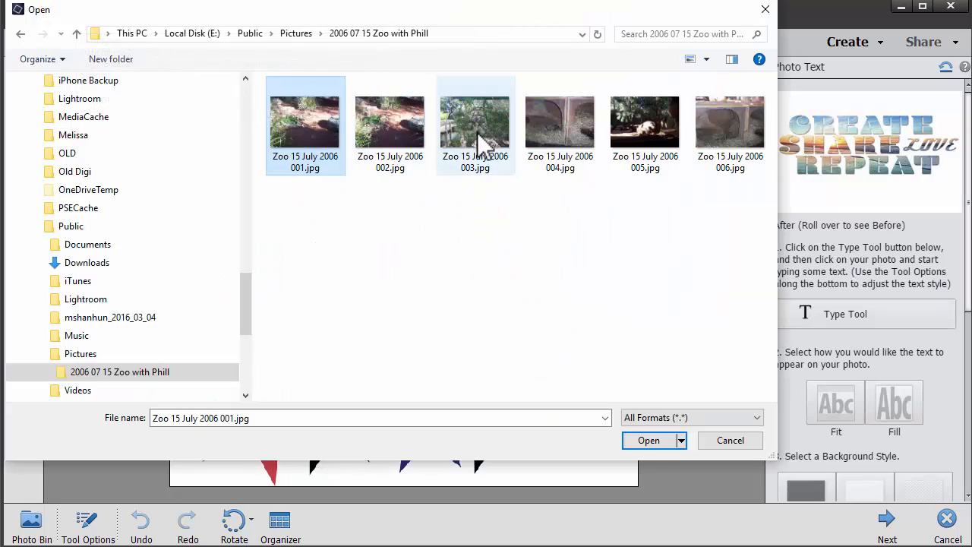
double_click(479, 148)
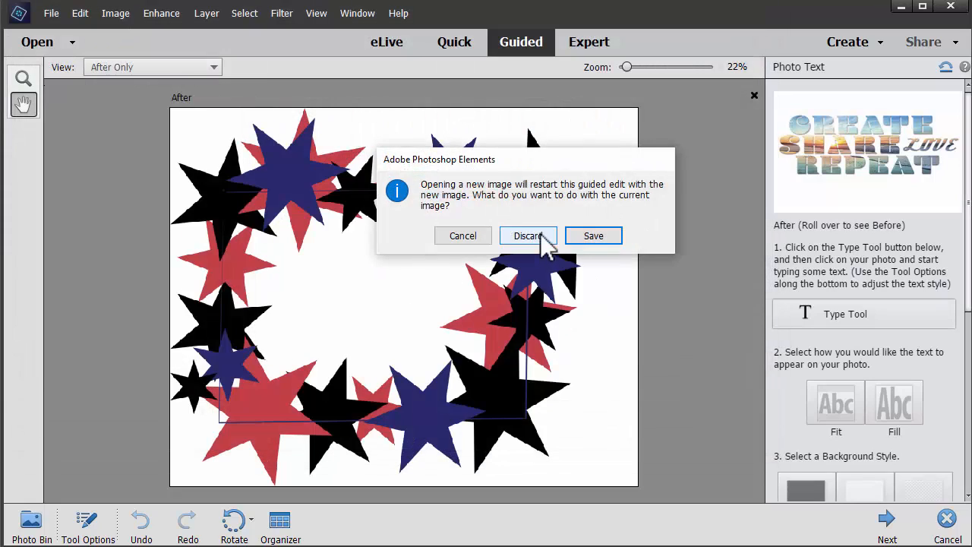
left_click(538, 237)
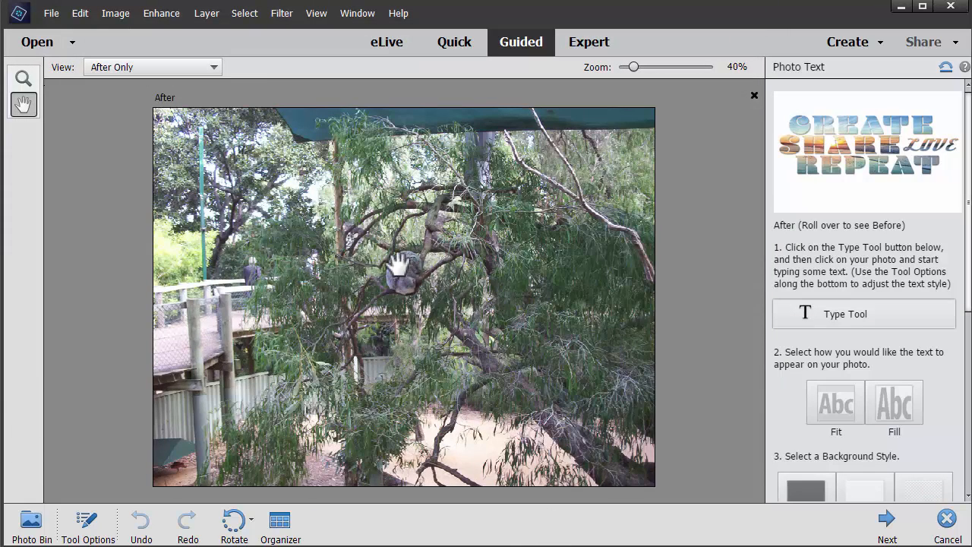
Add the text KOALAS with the Type tool, commit it, and position it over the koala near the photo's centre
left_click_drag(970, 279, 970, 325)
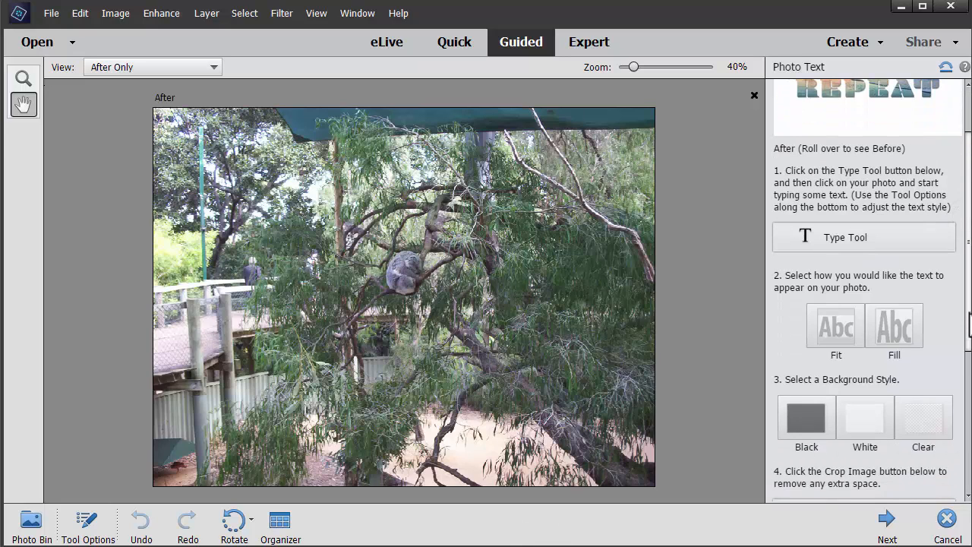
left_click(838, 242)
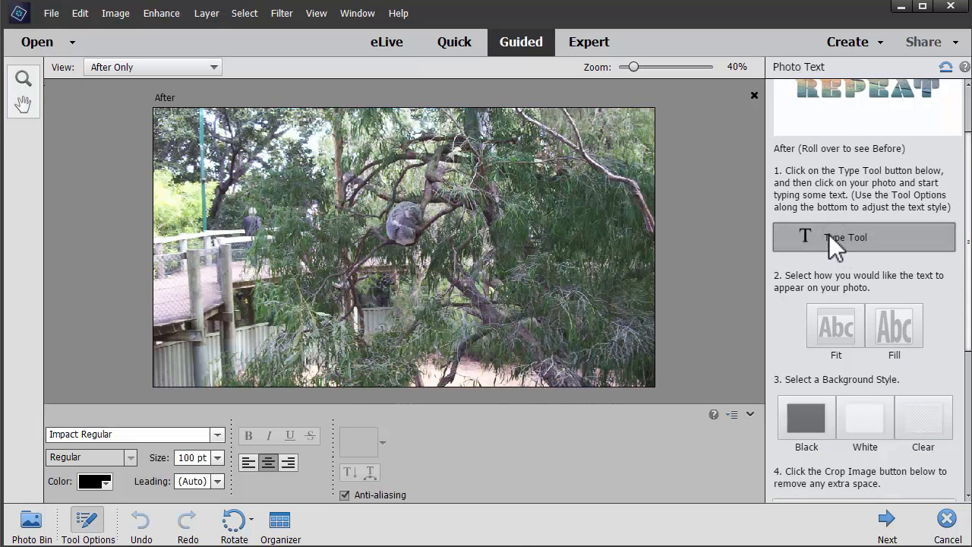
type("KOALAS")
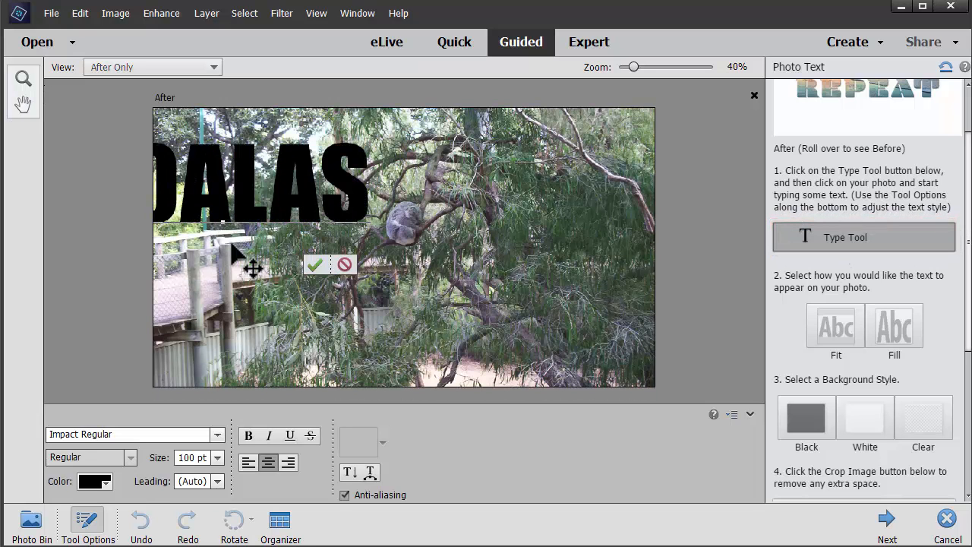
left_click(315, 264)
left_click_drag(304, 243, 518, 270)
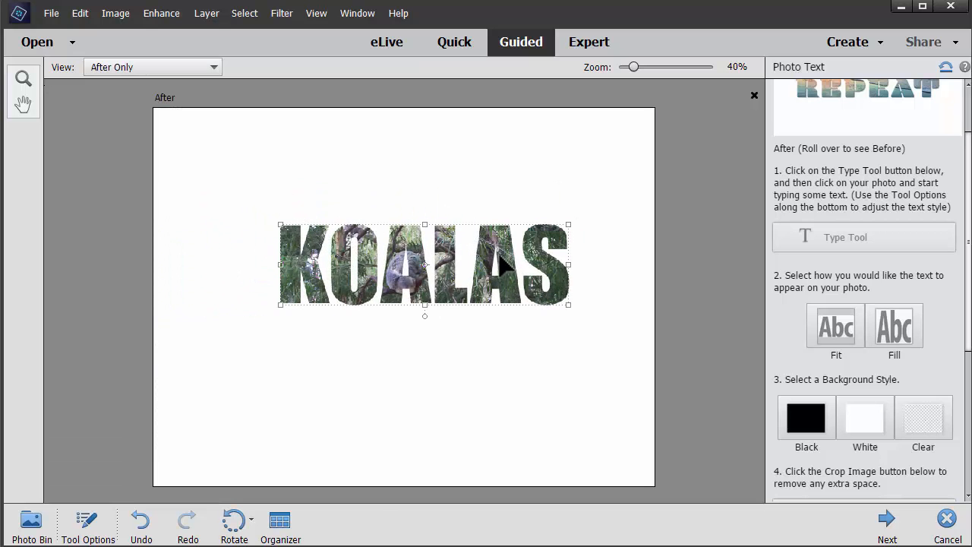
Enlarge the KOALAS photo text to nearly the full photo width and position it over the koala, accepting the transformation
left_click_drag(277, 224, 195, 169)
left_click_drag(484, 275, 640, 482)
mouse_move(524, 288)
left_mouse_down()
mouse_move(503, 315)
mouse_move(521, 303)
mouse_move(515, 299)
left_mouse_up()
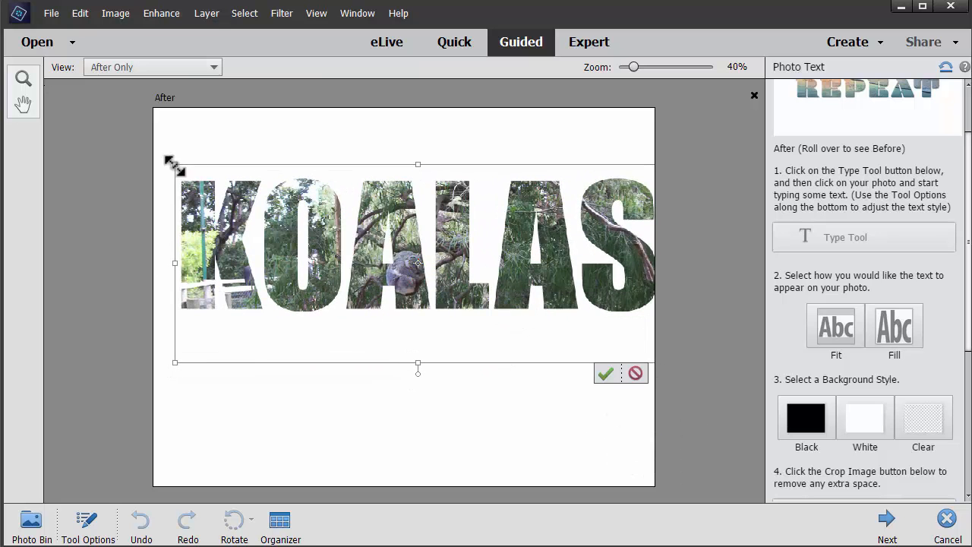
left_click_drag(173, 164, 199, 194)
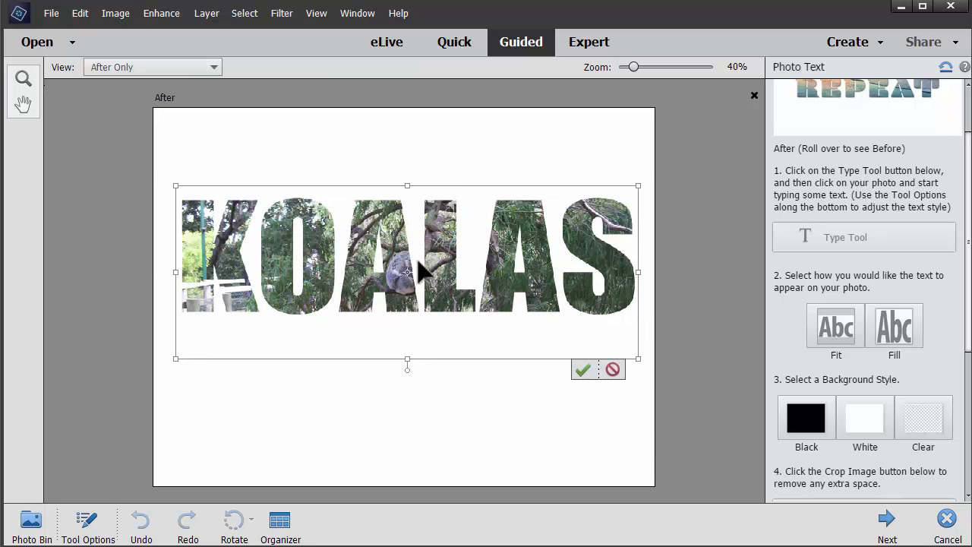
left_click_drag(419, 304, 424, 307)
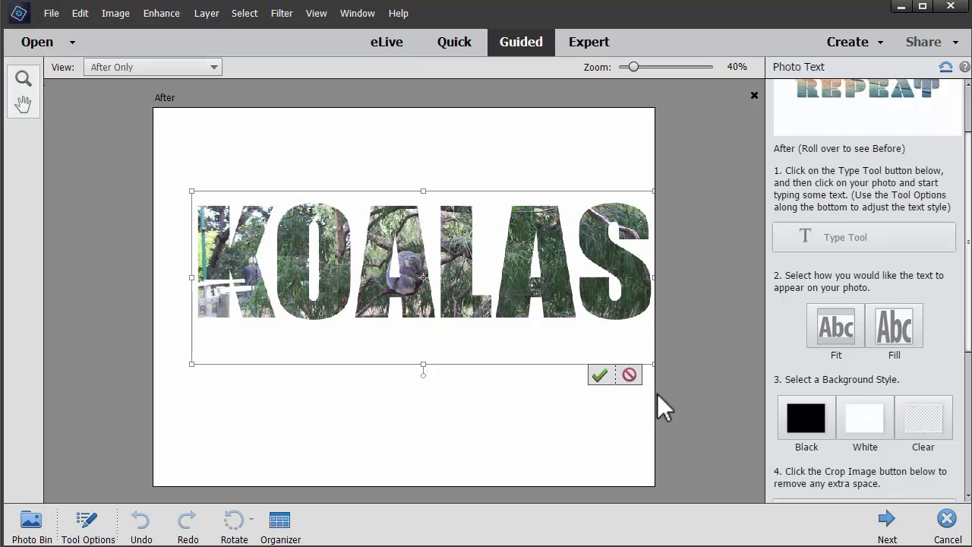
left_click(600, 376)
Compare the Clear and White background styles behind the photo text, and set the background style to Black
left_click(922, 433)
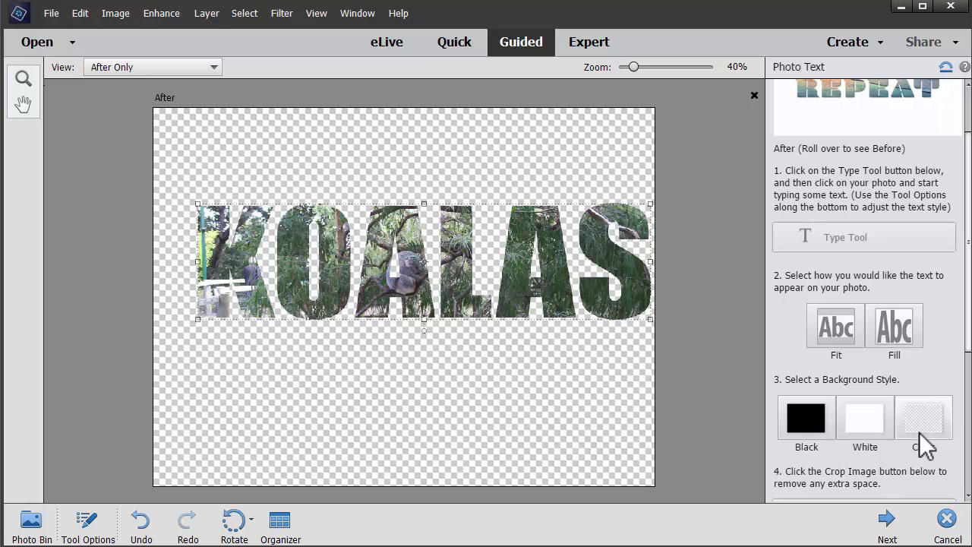
left_click(862, 432)
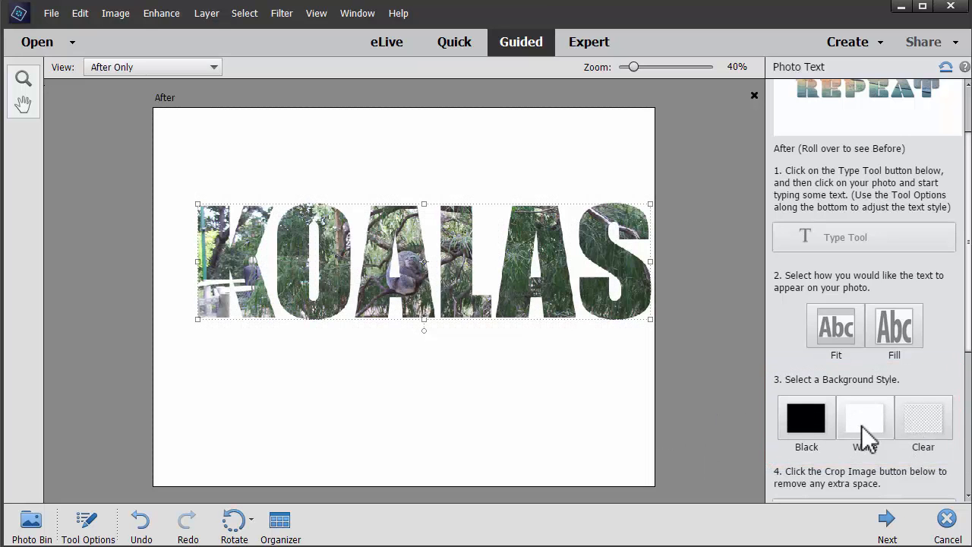
left_click(929, 430)
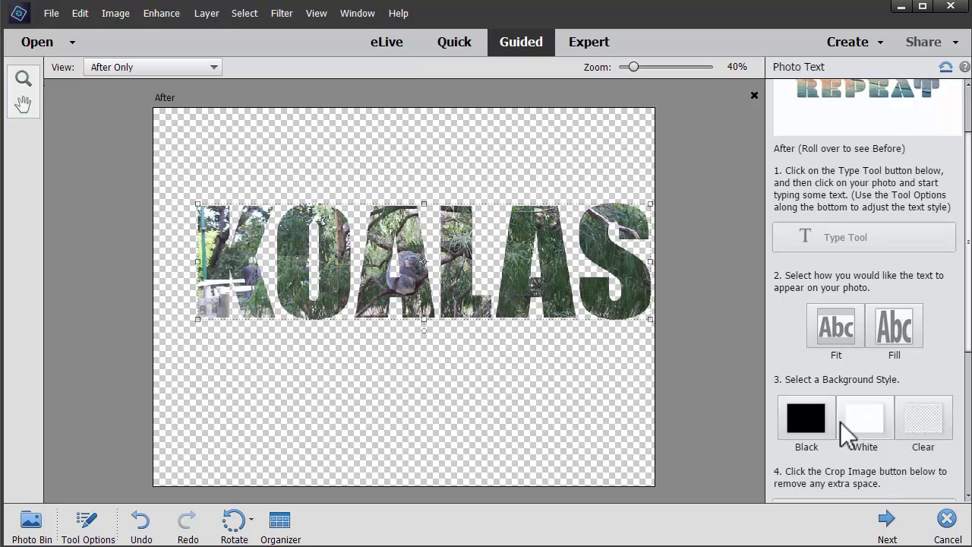
left_click(797, 428)
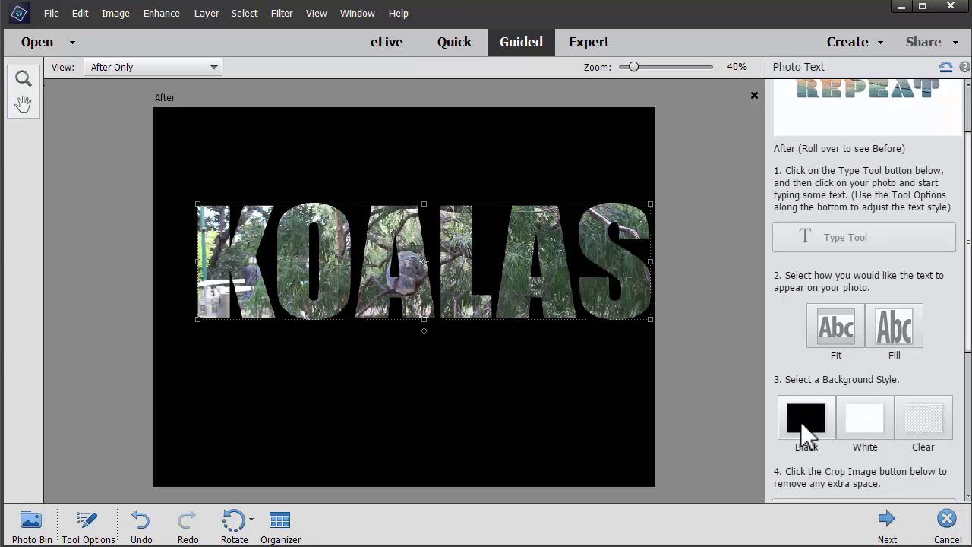
left_click(866, 430)
left_click(824, 418)
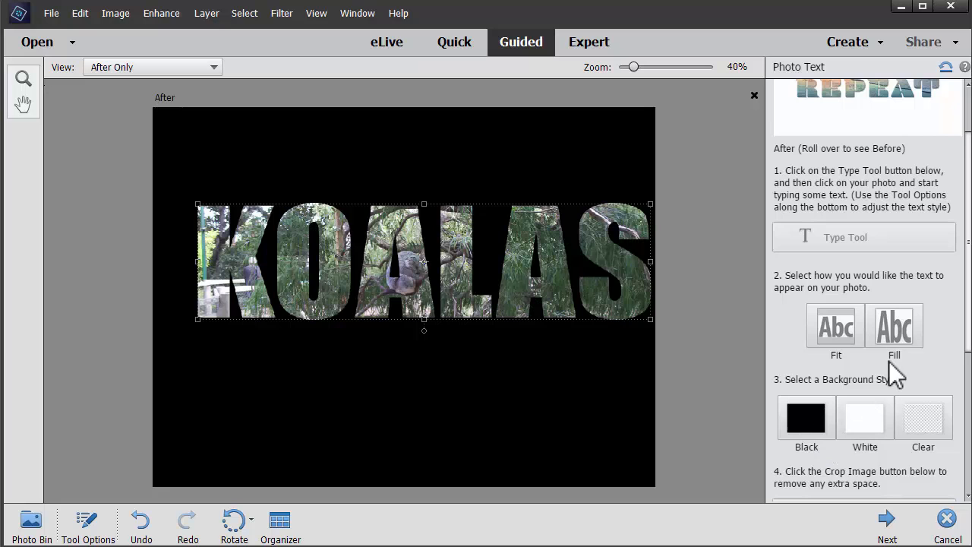
Remove the final S from the photo text so that it reads KOALA, and commit the edit
scroll(965, 395, "down", 3)
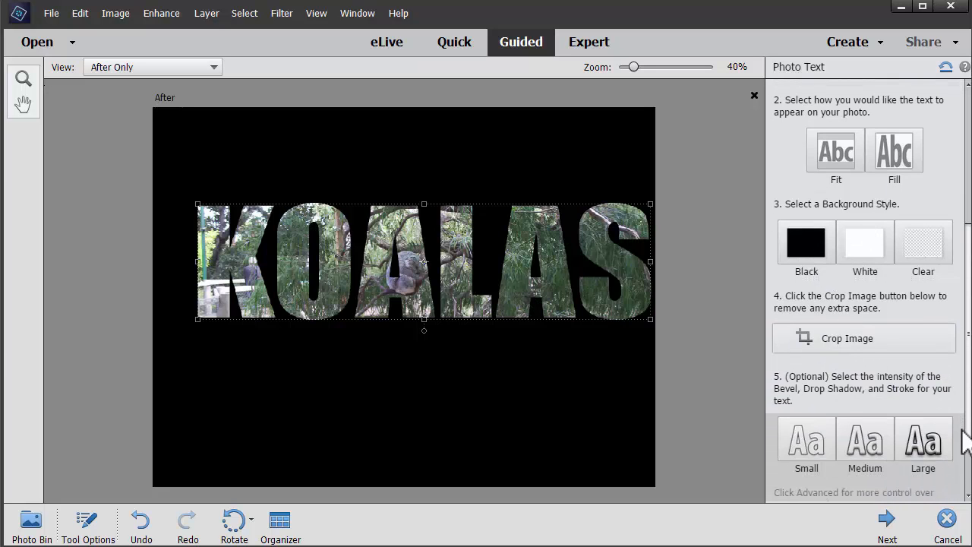
scroll(963, 445, "up", 4)
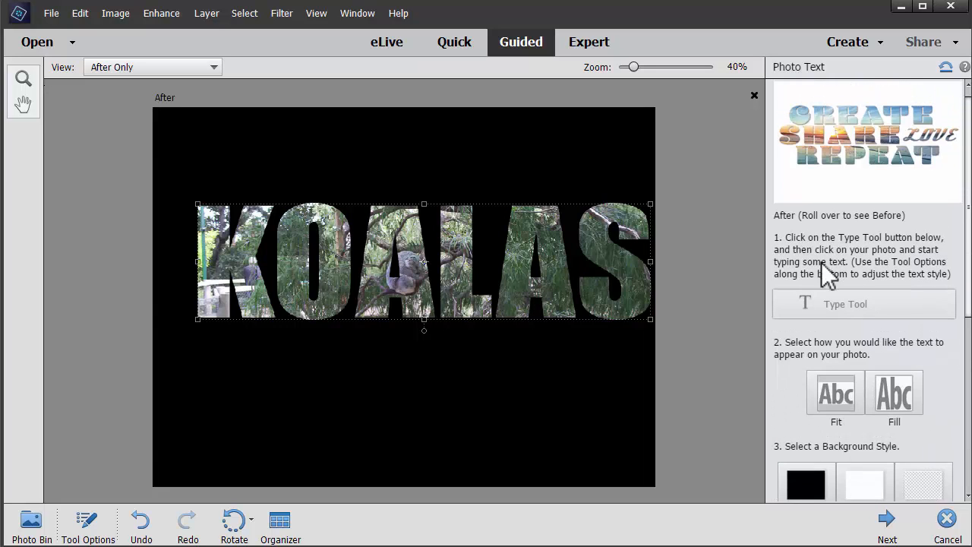
left_click(593, 250)
left_click(579, 232)
key("Delete")
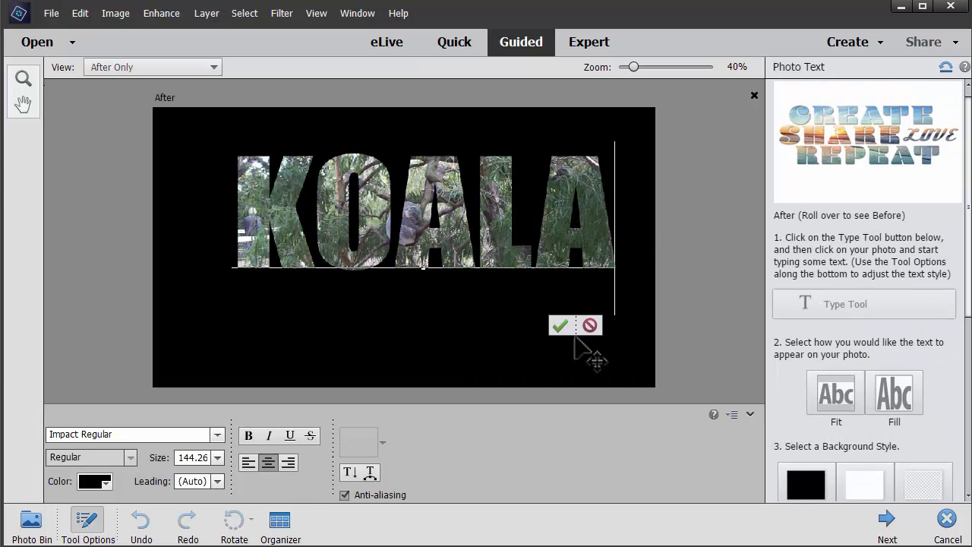
left_click(562, 327)
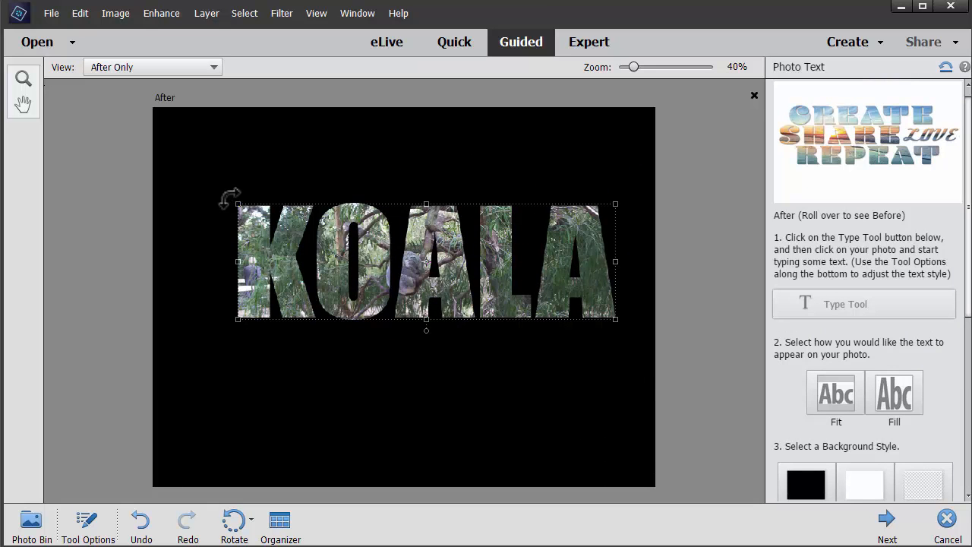
Enlarge and reposition the KOALA text over the koala, and crop away the extra black space around it
left_click_drag(234, 201, 157, 126)
left_click_drag(356, 275, 387, 305)
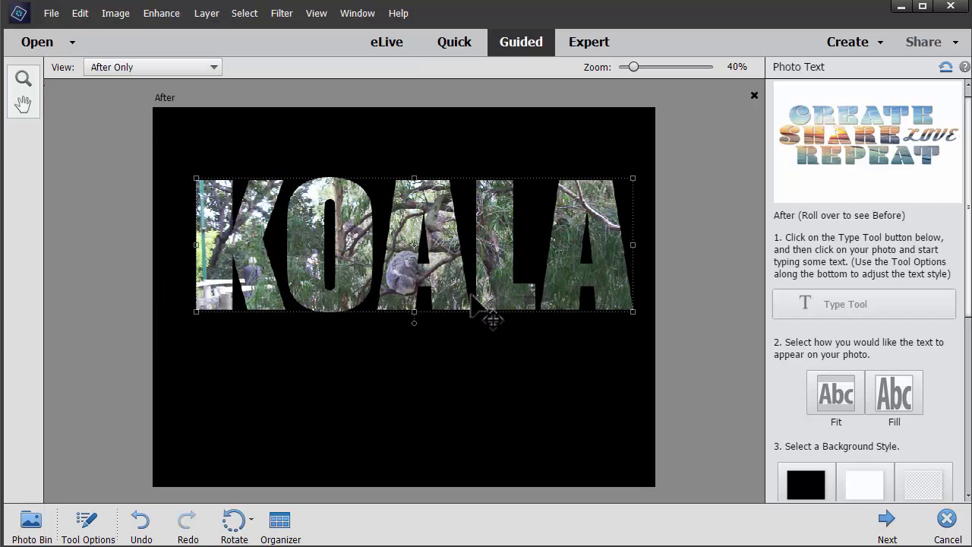
scroll(820, 354, "down", 3)
scroll(869, 292, "down", 3)
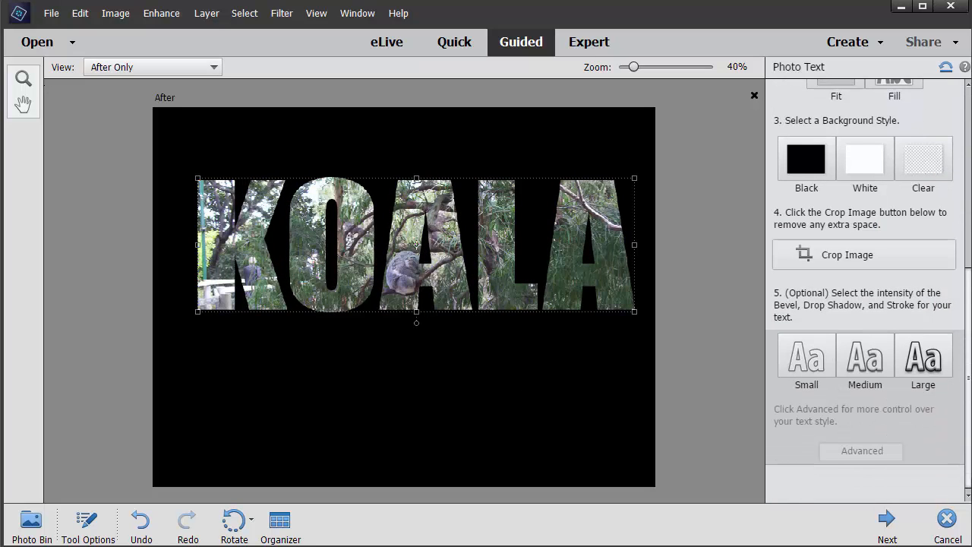
left_click(805, 258)
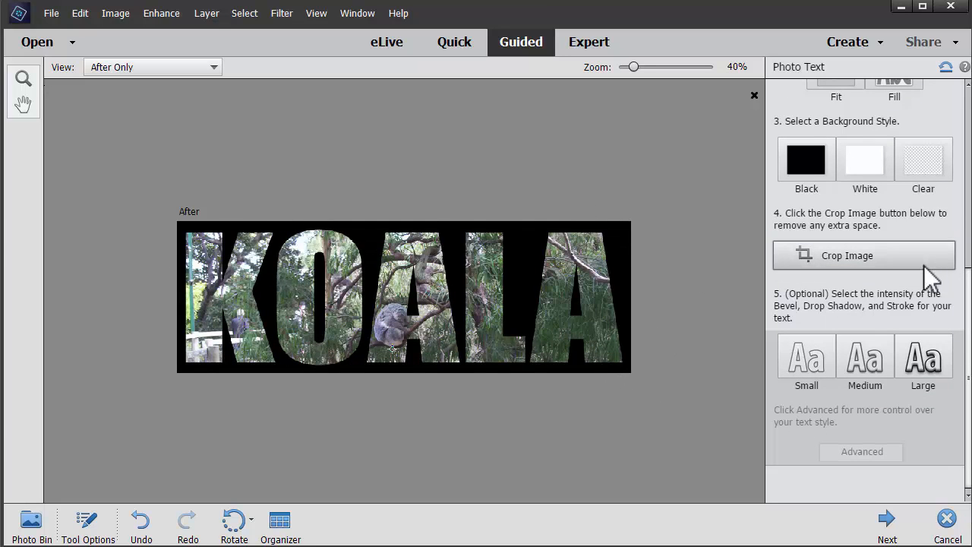
Try the different bevel, drop shadow and stroke intensities on the KOALA text, and accept its advanced style settings
left_click(870, 363)
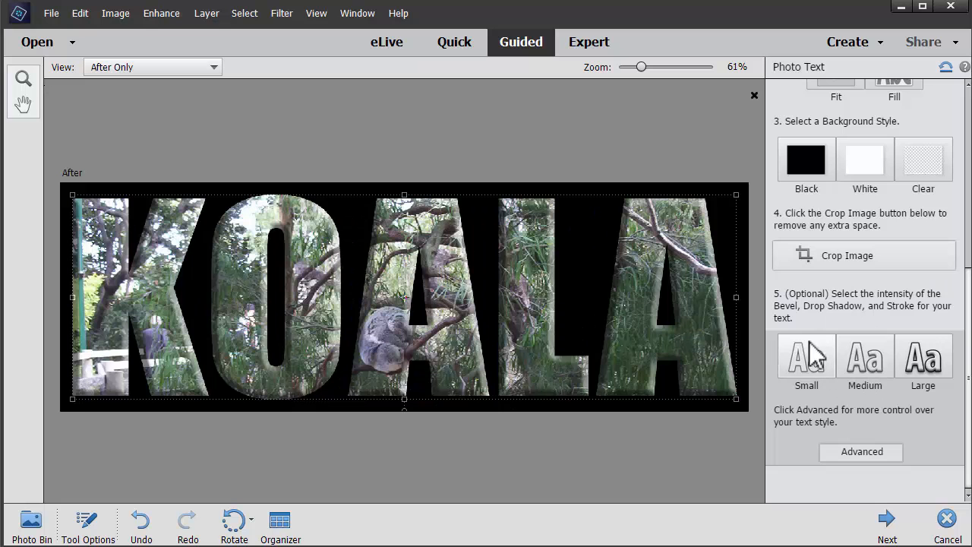
left_click(805, 367)
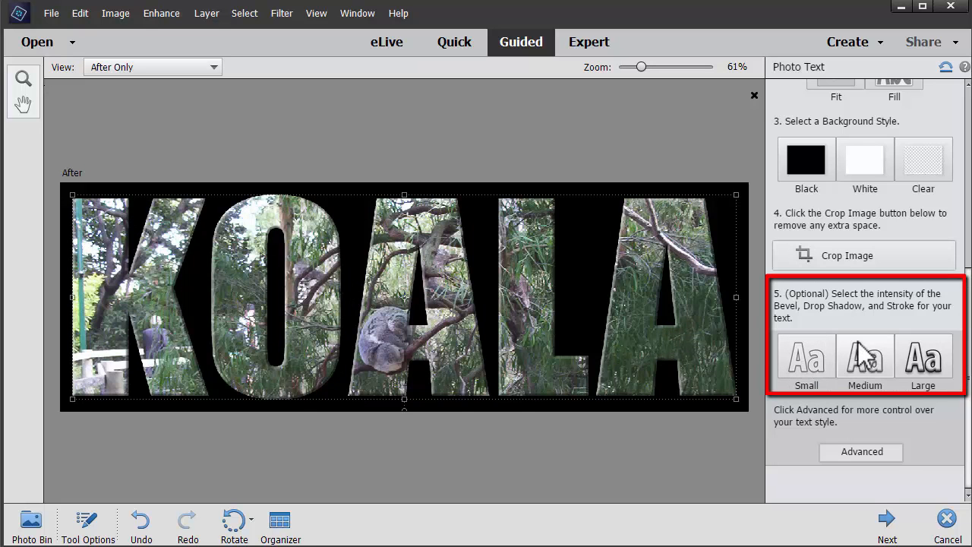
left_click(923, 365)
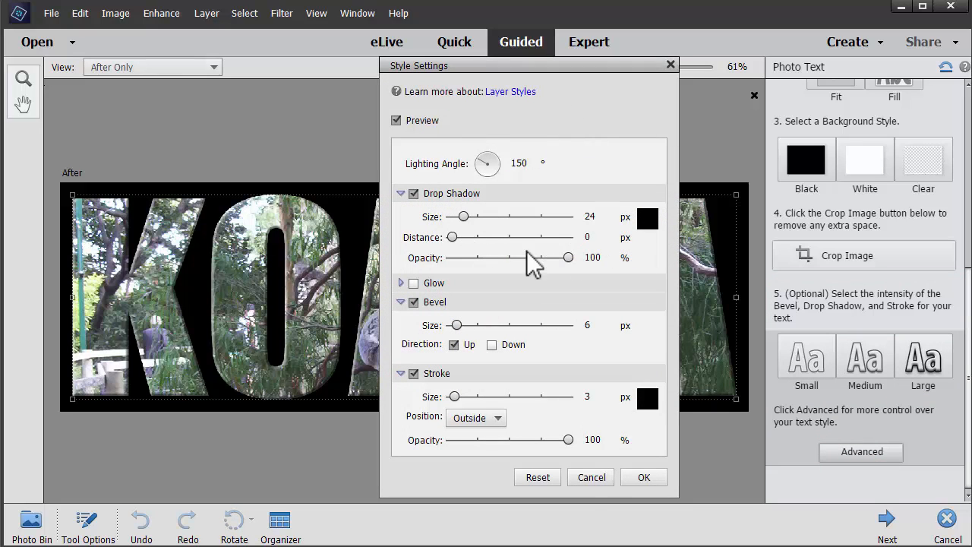
left_click(635, 480)
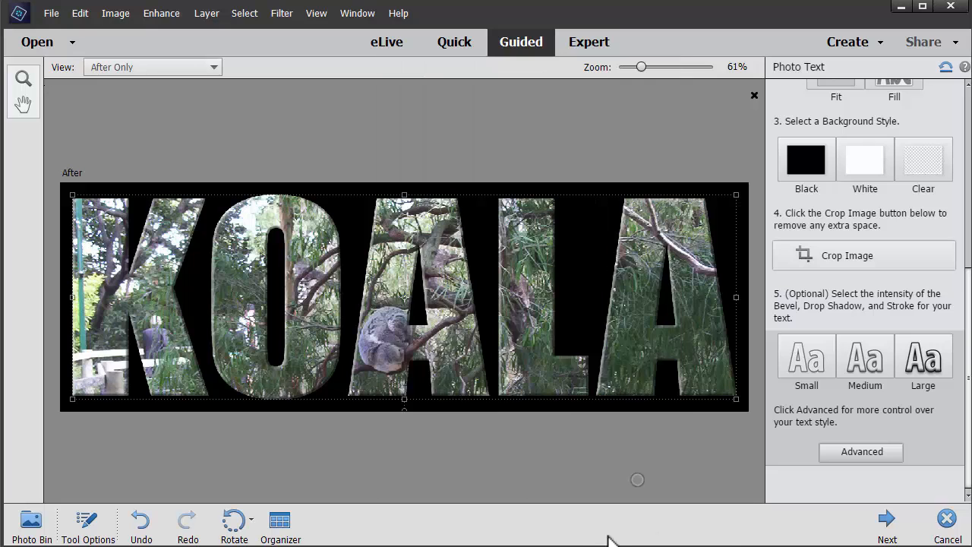
Finish the Photo Text guided edit and continue editing the result in Expert mode
left_click(887, 521)
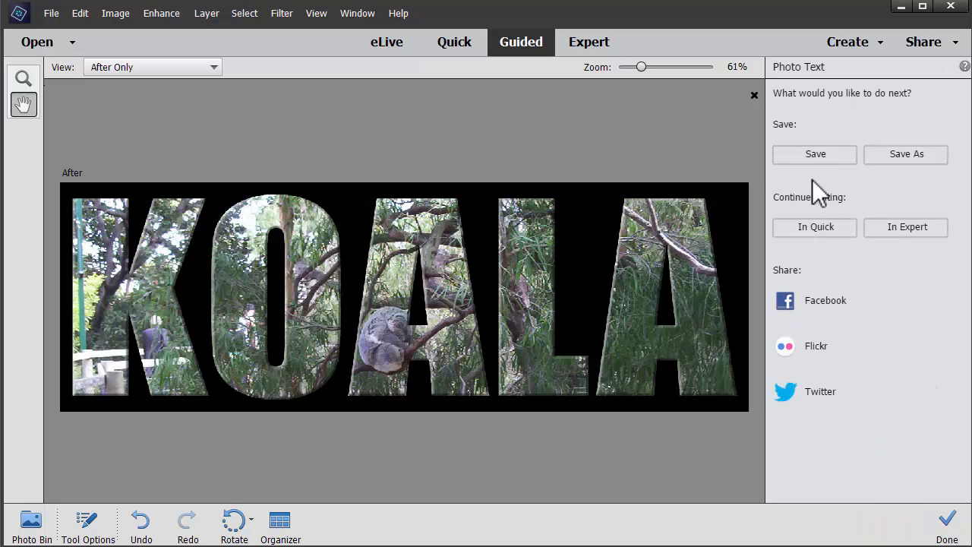
left_click(904, 227)
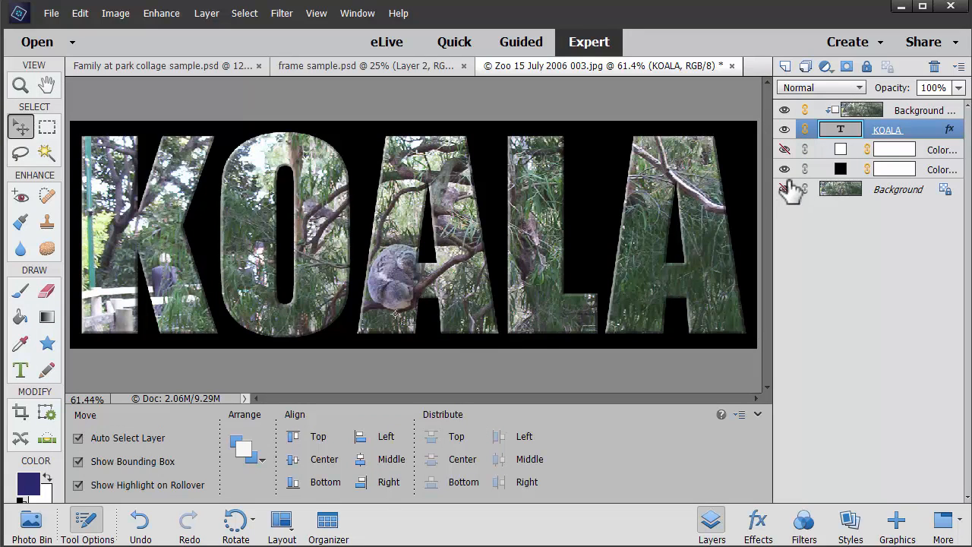
Toggle the visibility of the black and white color fill layers to compare black, white and transparent backgrounds
left_click(844, 194)
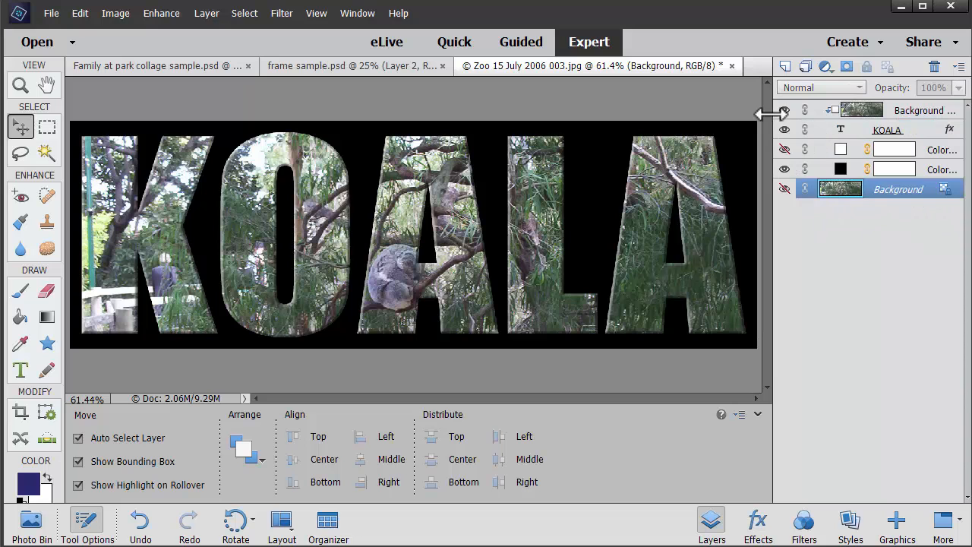
left_click(785, 169)
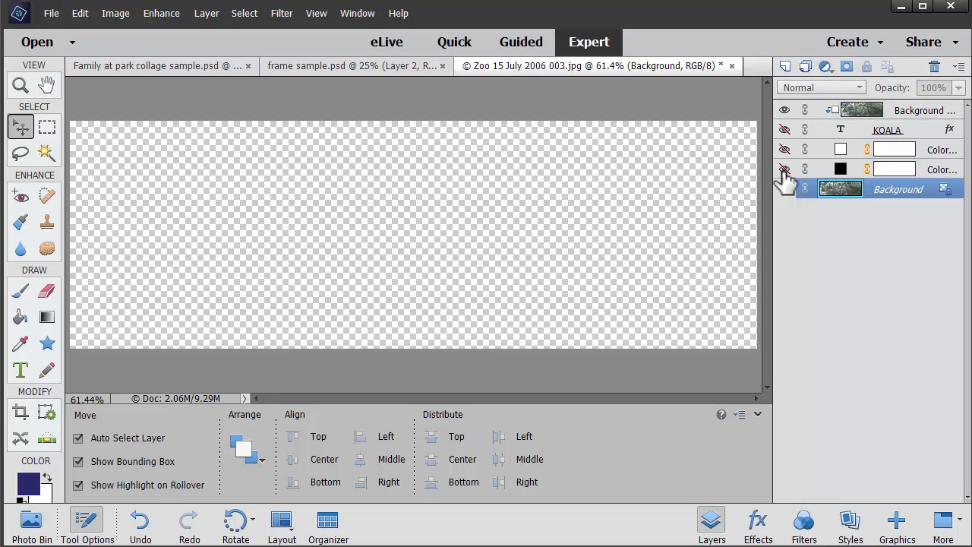
left_click(784, 150)
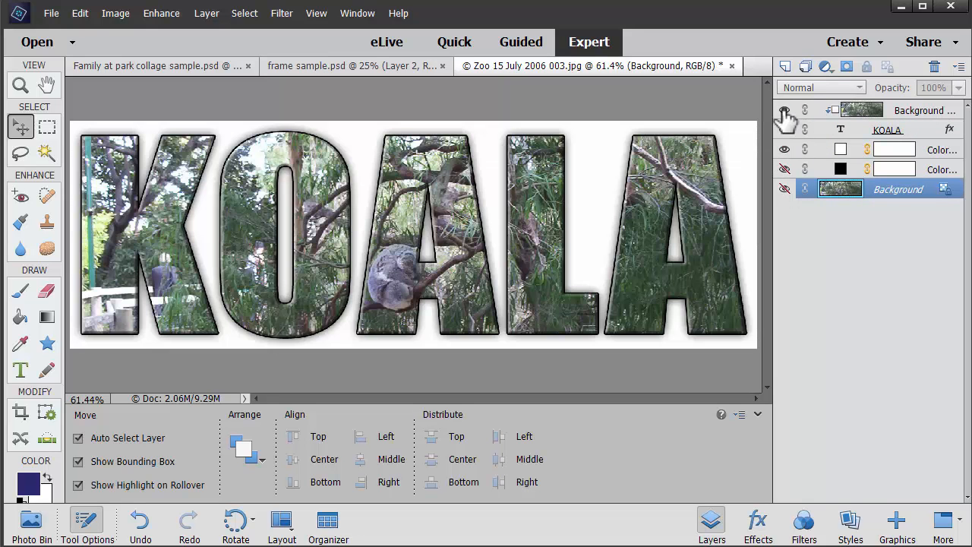
left_click(784, 149)
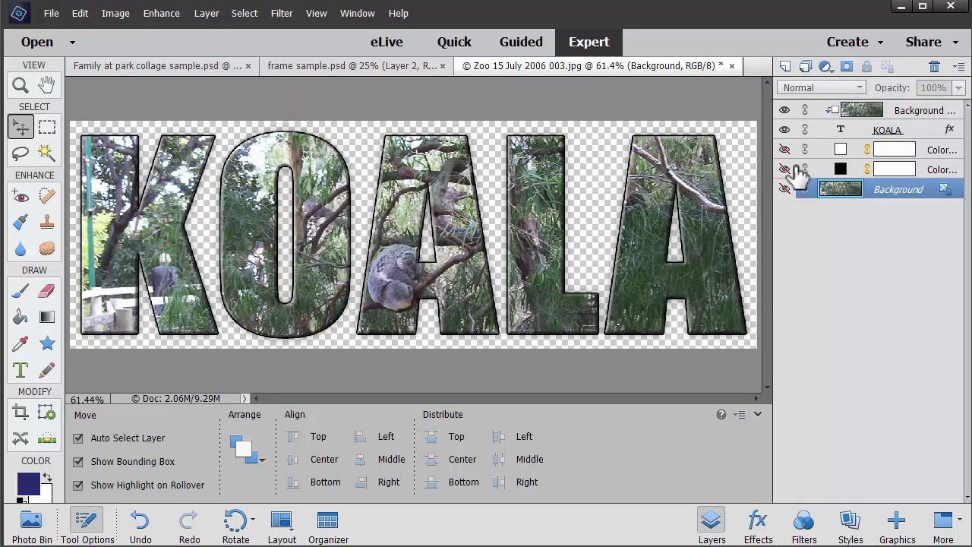
left_click(785, 169)
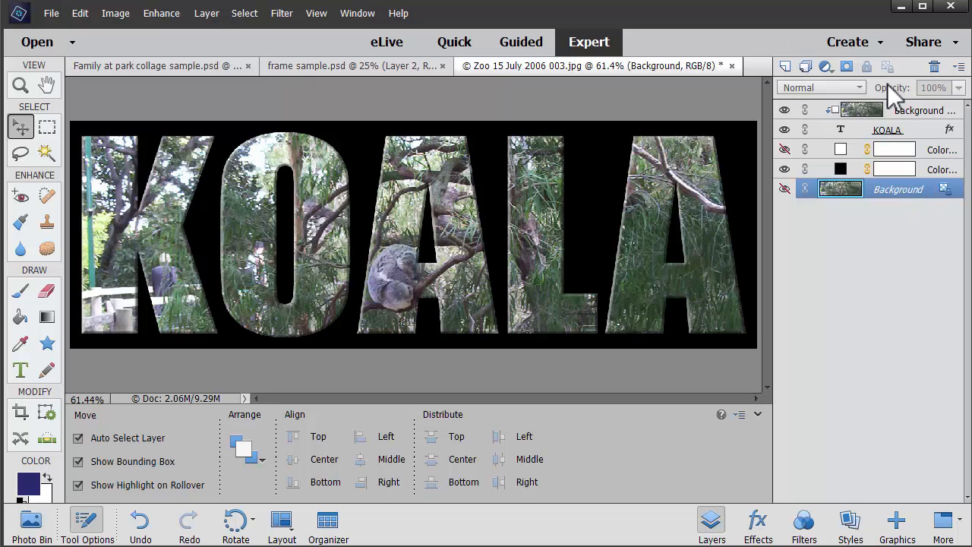
Look at the Guided and Quick modes, return to Expert mode, and view the open star frame and KOALA images
left_click(511, 44)
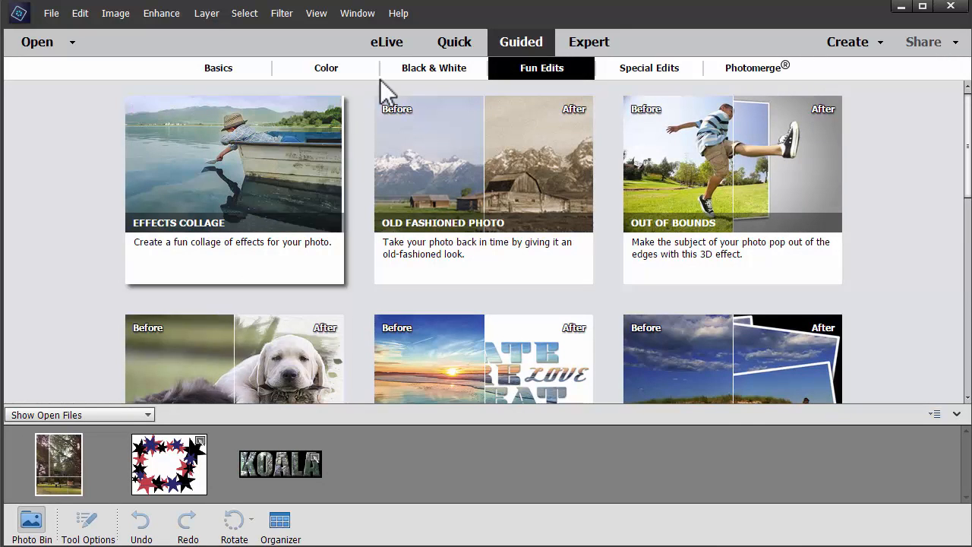
left_click(455, 44)
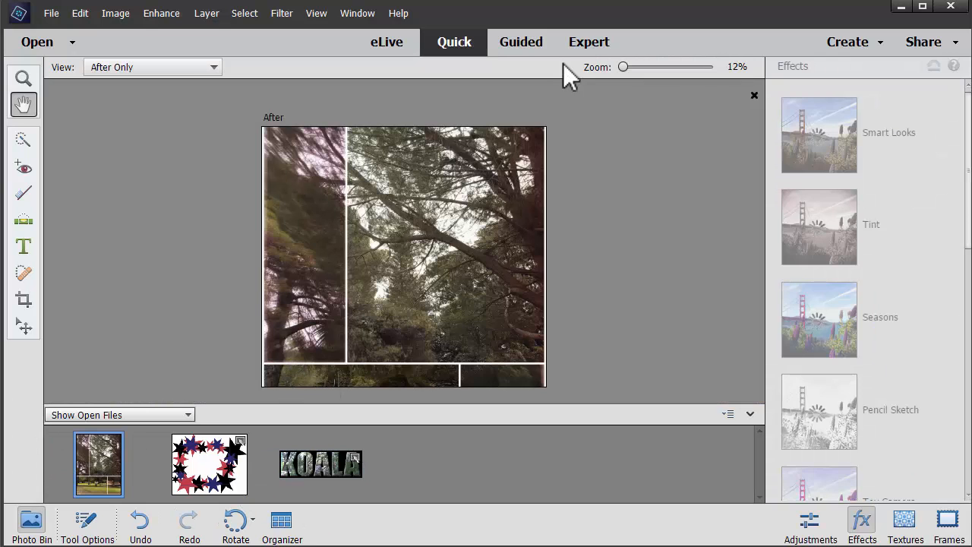
left_click(32, 523)
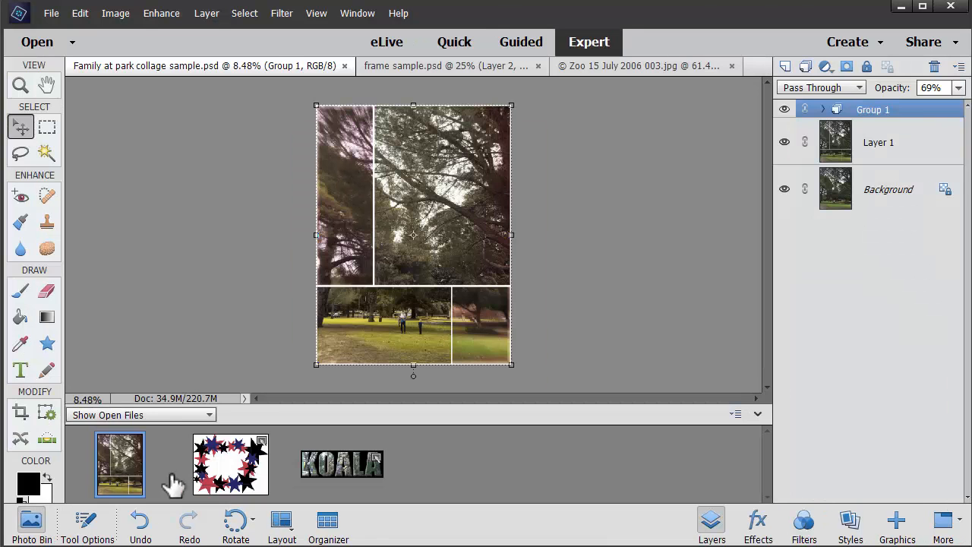
left_click(242, 467)
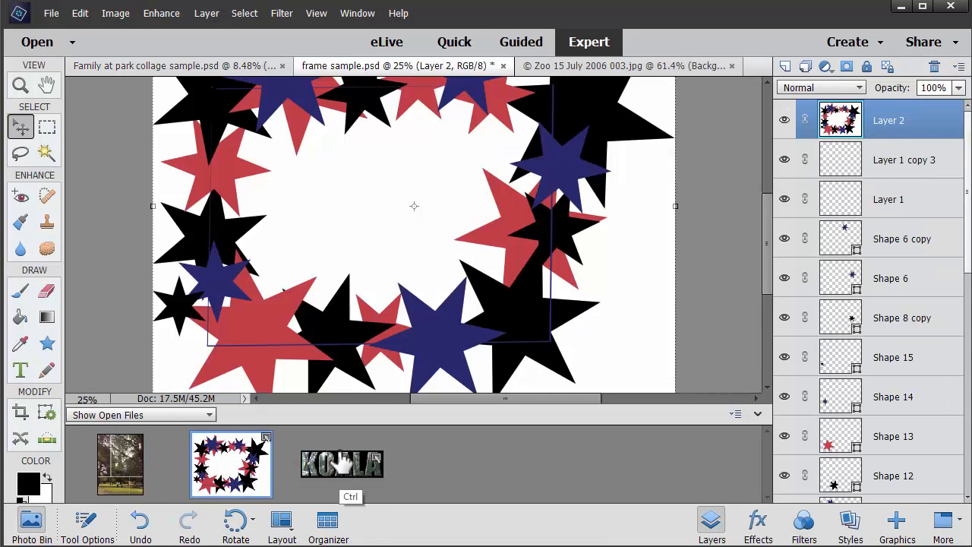
left_click(337, 465)
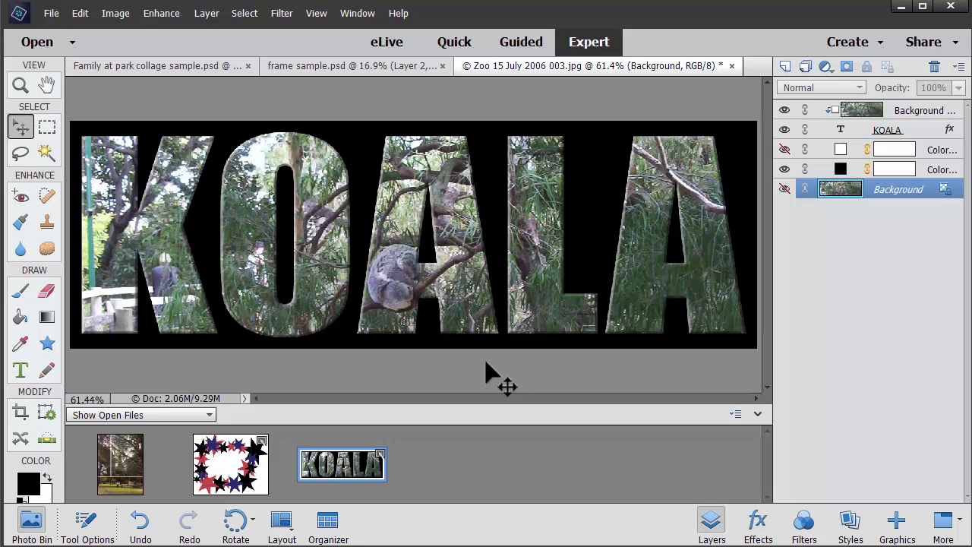
Browse to the Scrapbooking folder and open the two-page scrapbook layout PSD with the toddler photos
left_click(55, 14)
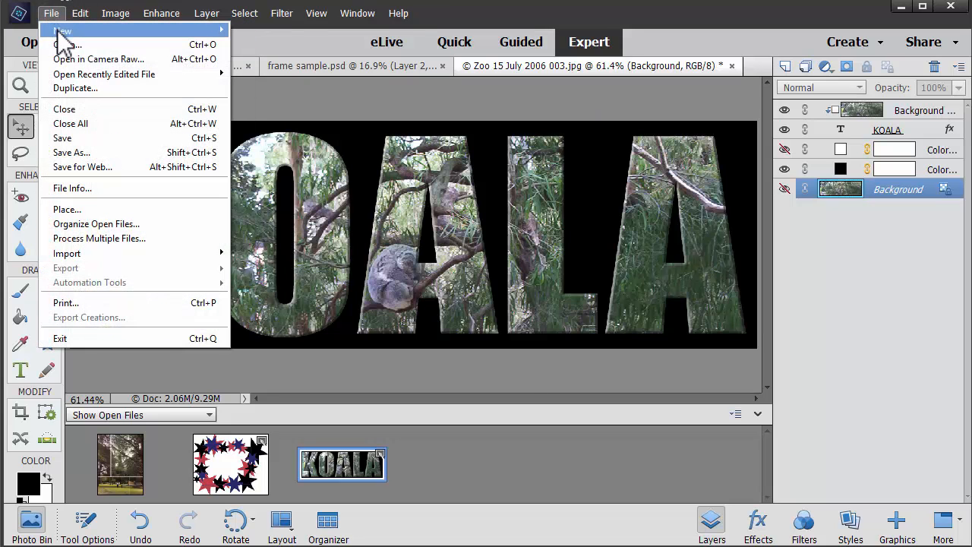
mouse_move(65, 36)
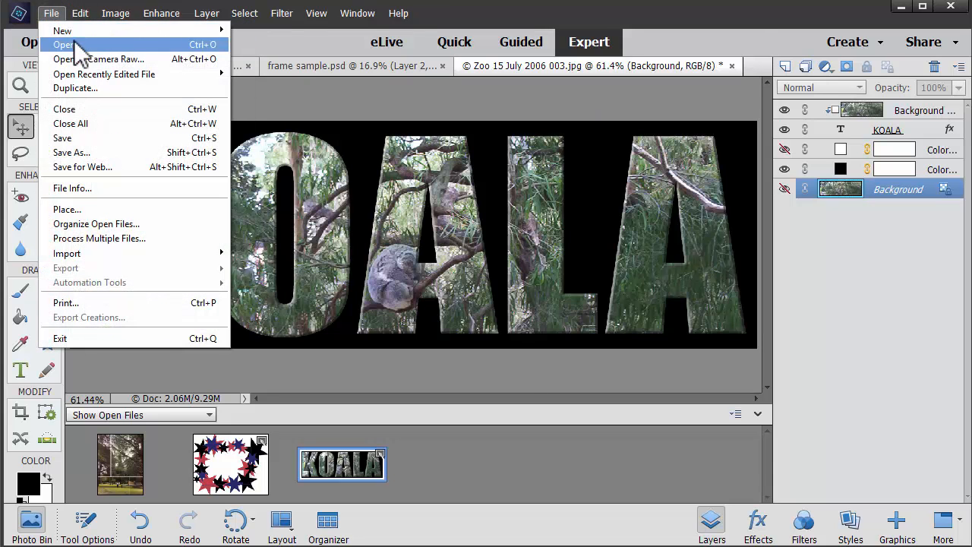
left_click(76, 46)
left_click_drag(246, 363, 246, 118)
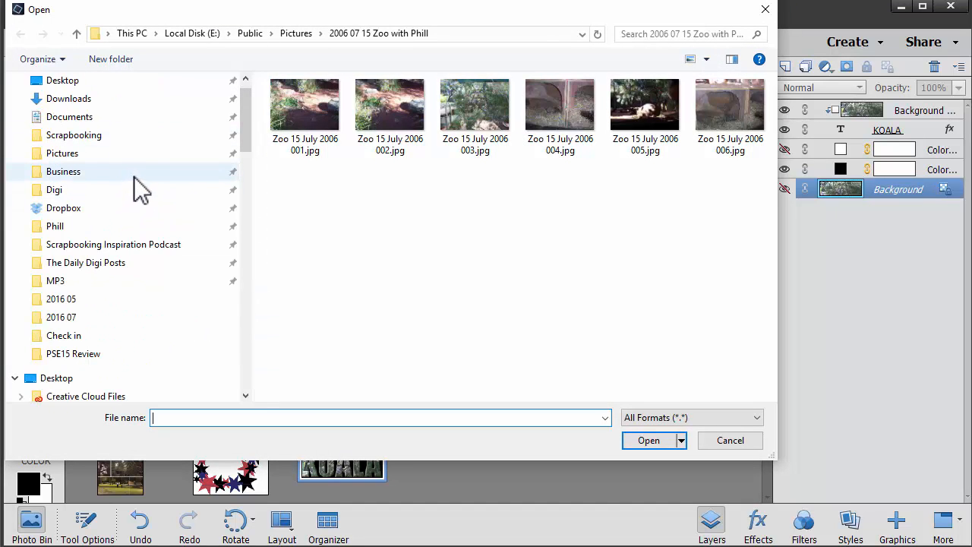
left_click(107, 135)
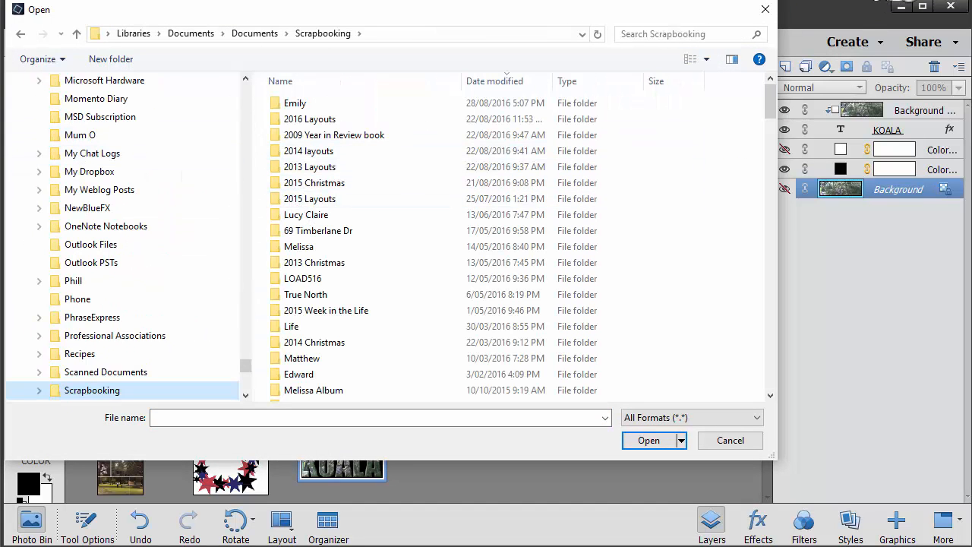
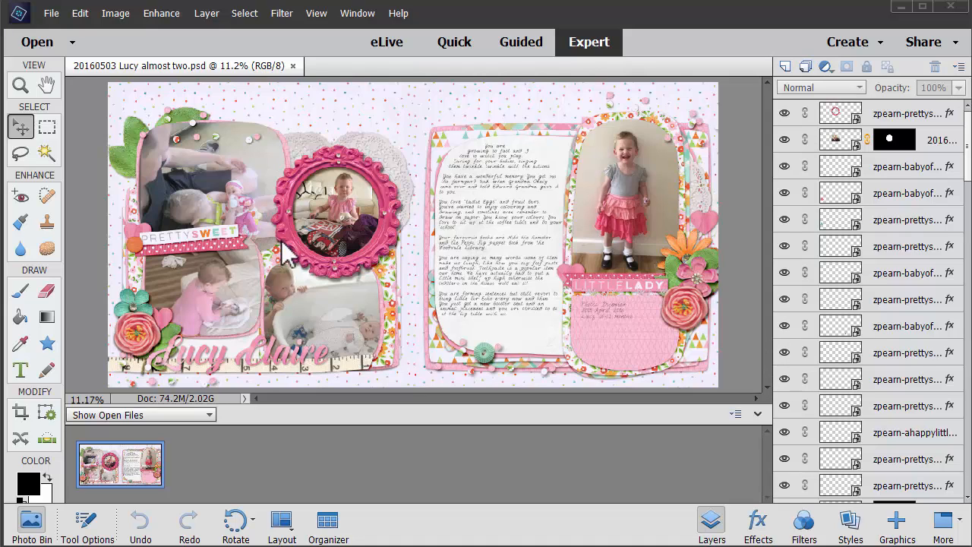
Select the photo of the standing girl and review the layout's layer stack with its enlarged thumbnails from top to bottom
left_click(617, 278)
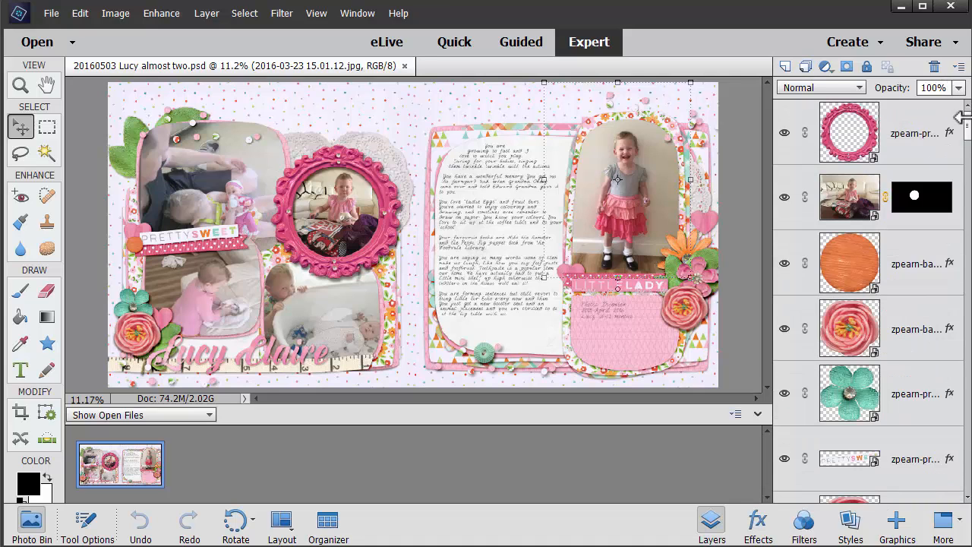
left_click_drag(970, 131, 963, 506)
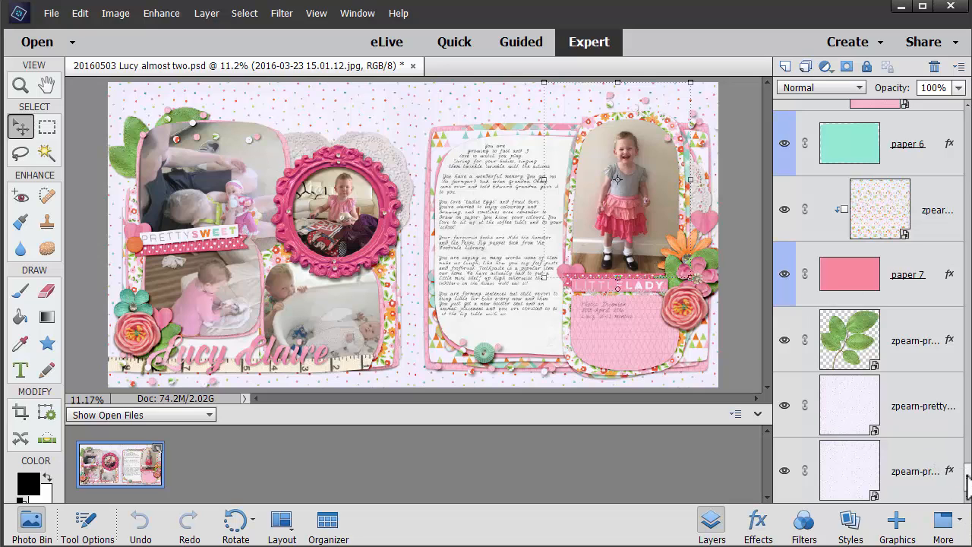
scroll(857, 217, "up", 10)
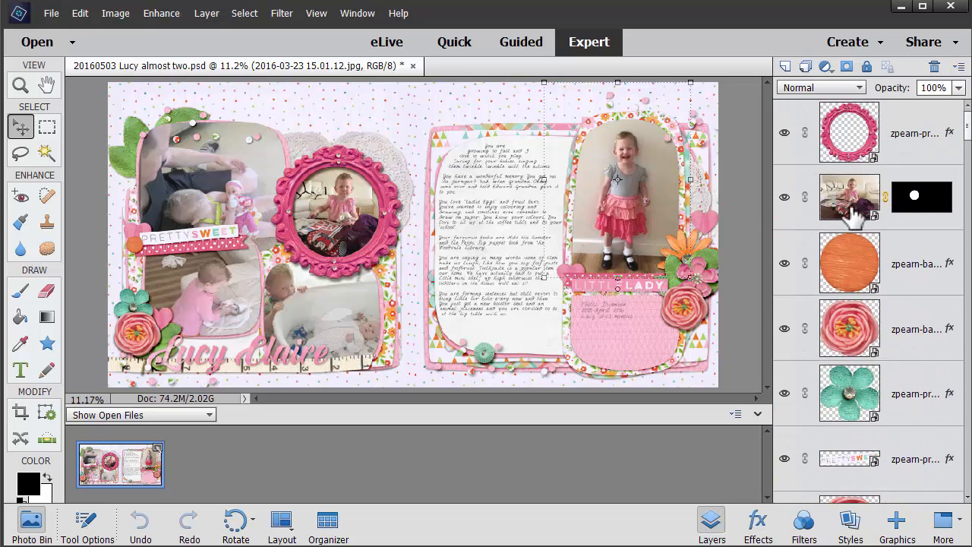
Release the clipping mask on the photo of the standing girl and clip it to the photo 1 layer again
left_click(600, 212)
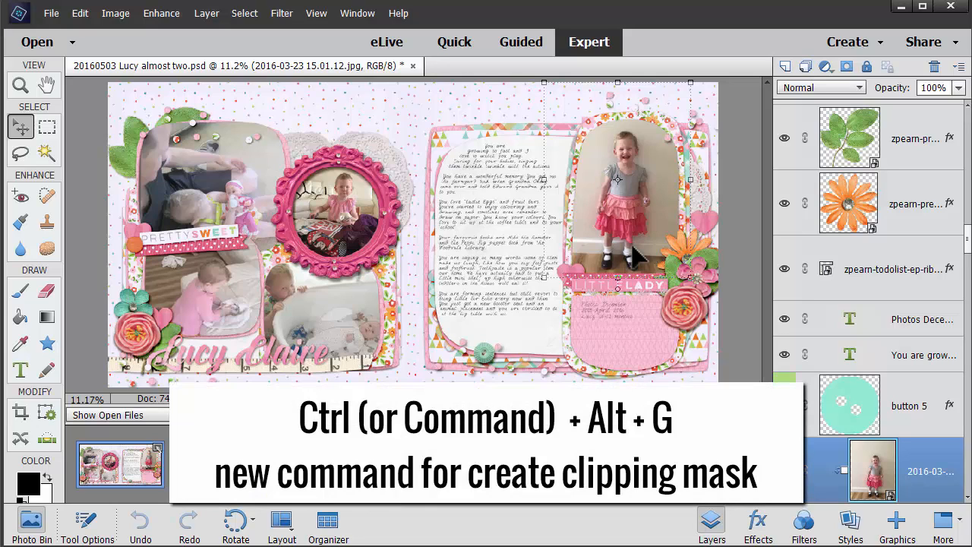
key("ctrl+alt+g")
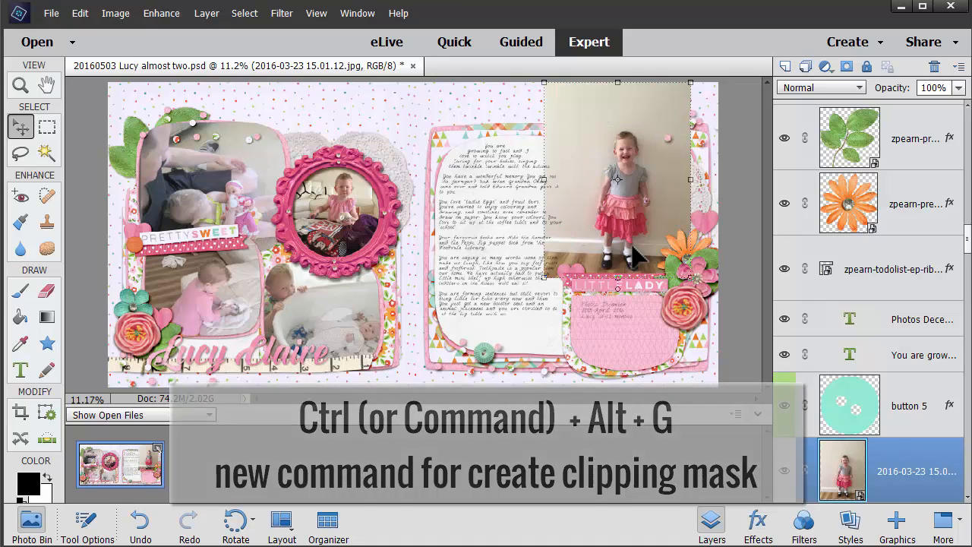
key("ctrl+alt+g")
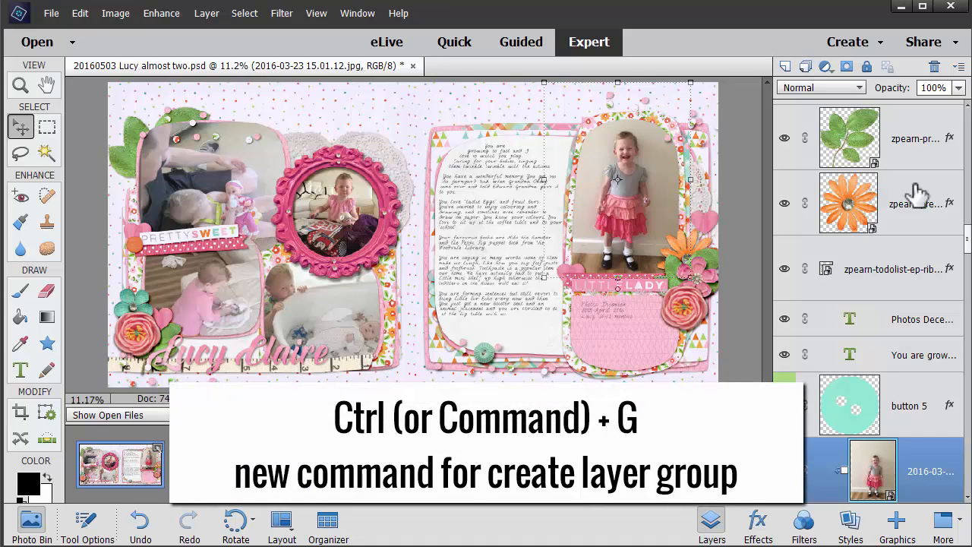
Select the two pink paint layers and the pink name text layer they are clipped to, and group them
mouse_move(967, 247)
left_mouse_down()
mouse_move(969, 274)
mouse_move(969, 259)
left_mouse_up()
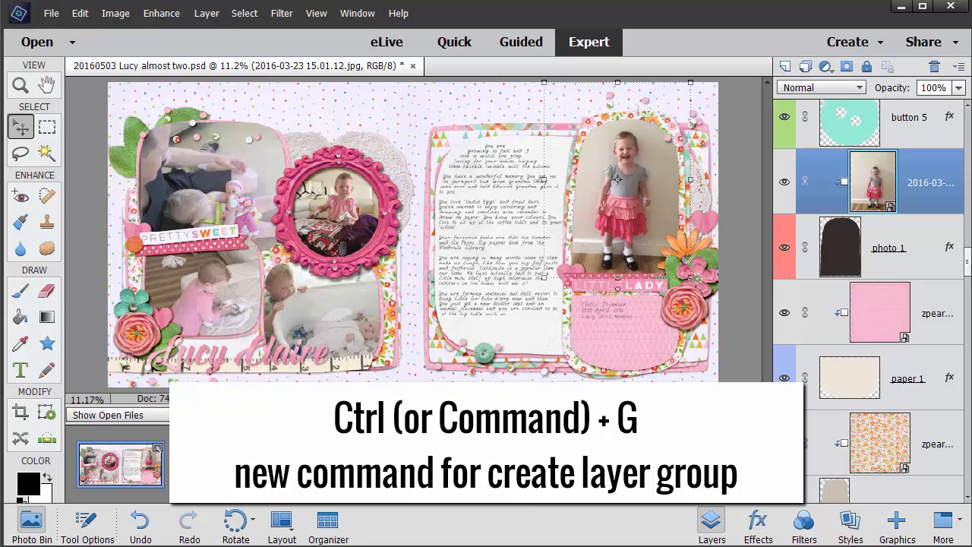
key("ctrl+equal")
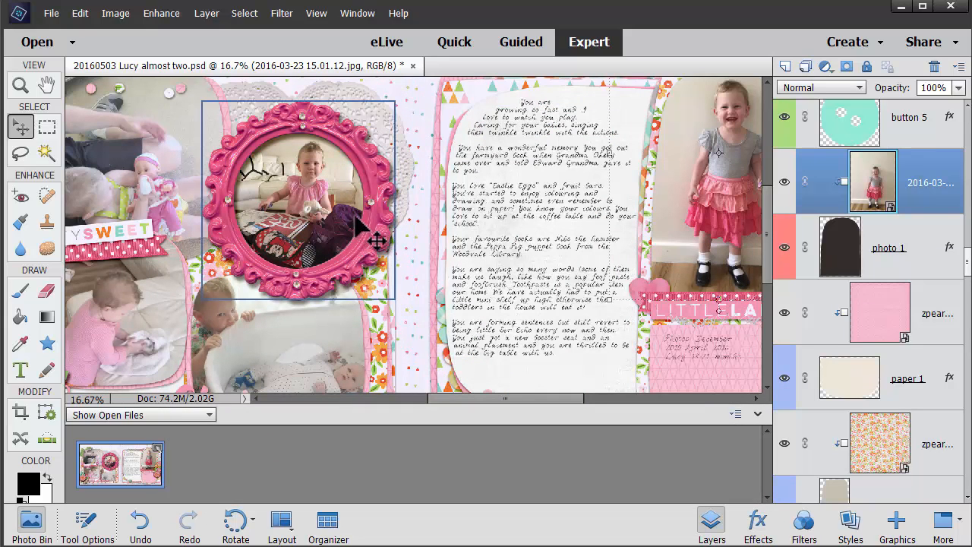
key("ctrl+equal")
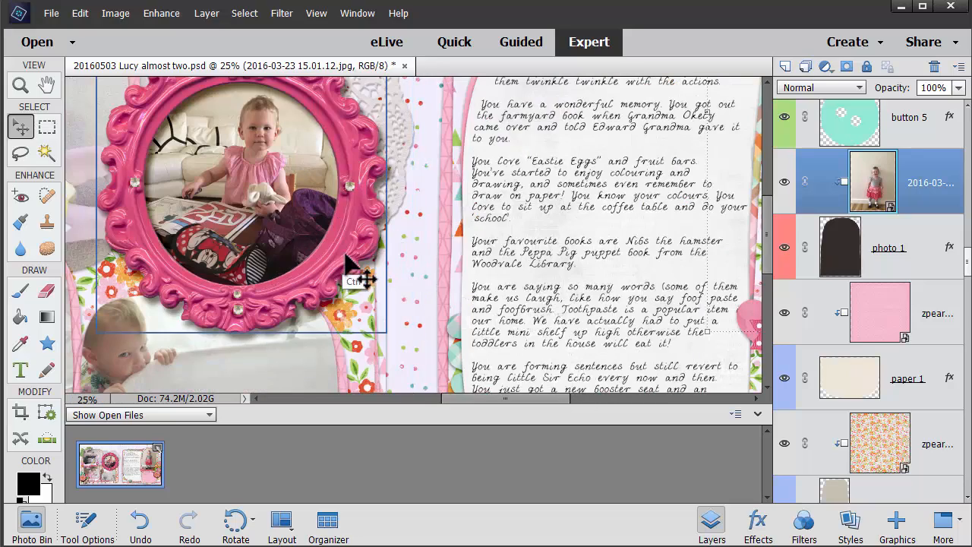
key("ctrl+equal")
left_click_drag(480, 253, 662, 53)
left_click_drag(336, 326, 527, 162)
left_click_drag(262, 285, 326, 278)
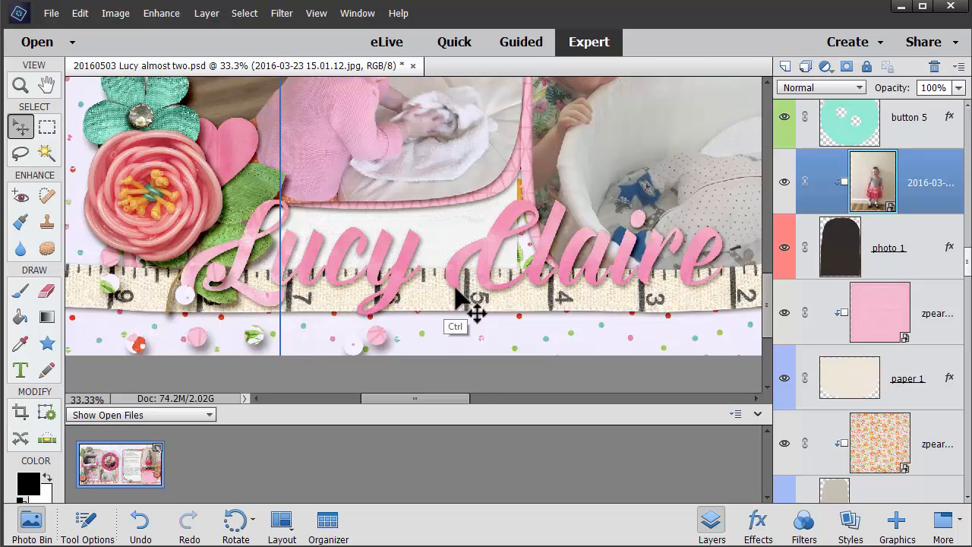
key("ctrl+minus")
left_click(558, 277, "ctrl")
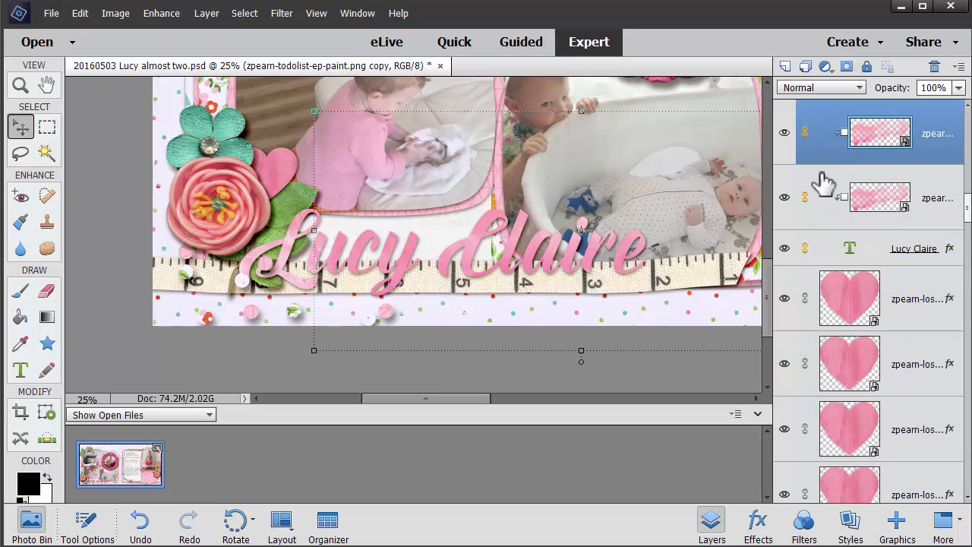
left_click(875, 254, "shift")
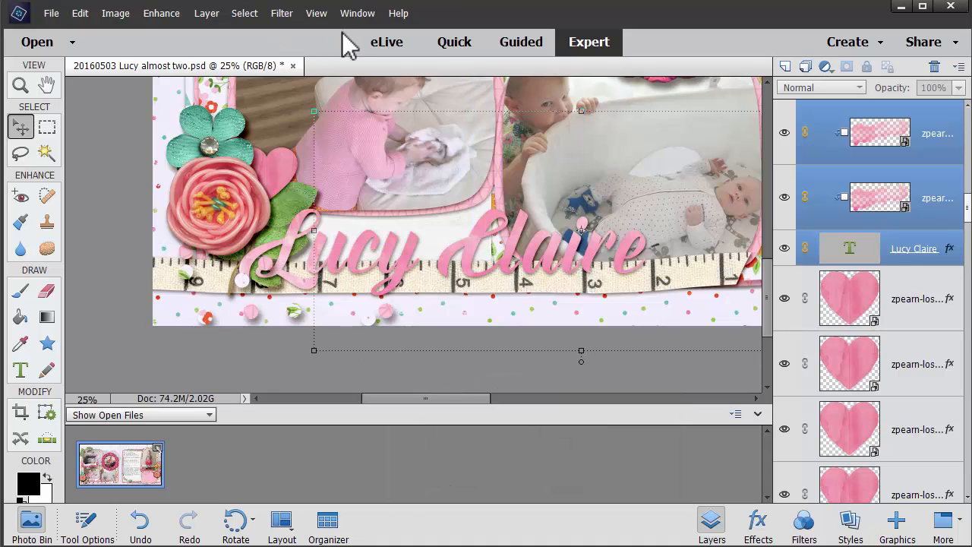
left_click(206, 15)
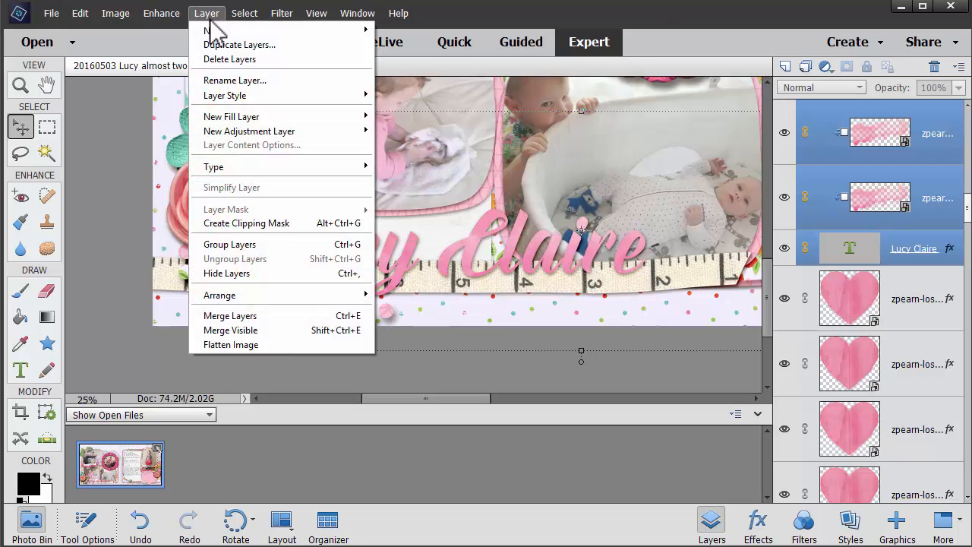
left_click(221, 245)
Rename the new layer group Title and move the title artwork with its flower cluster slightly to the right
right_click(873, 112)
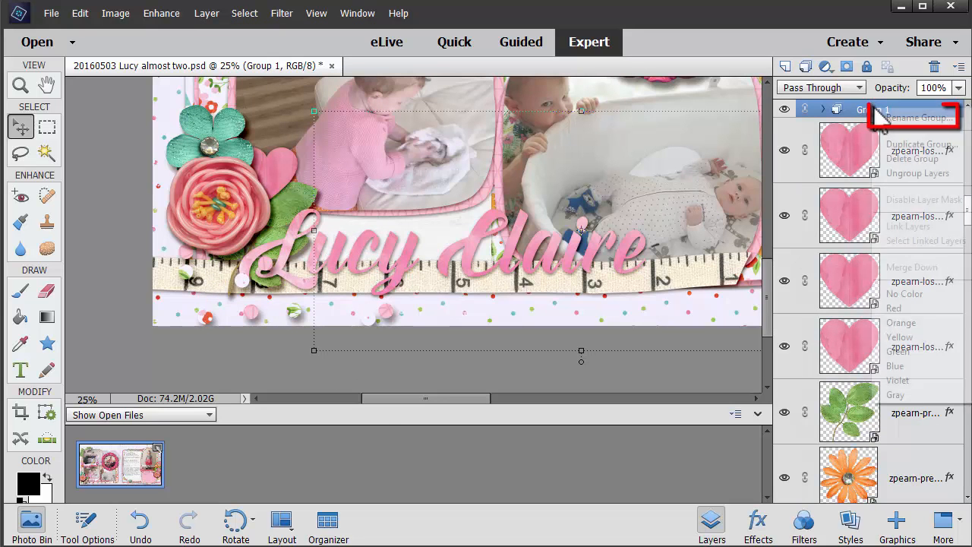
left_click(897, 122)
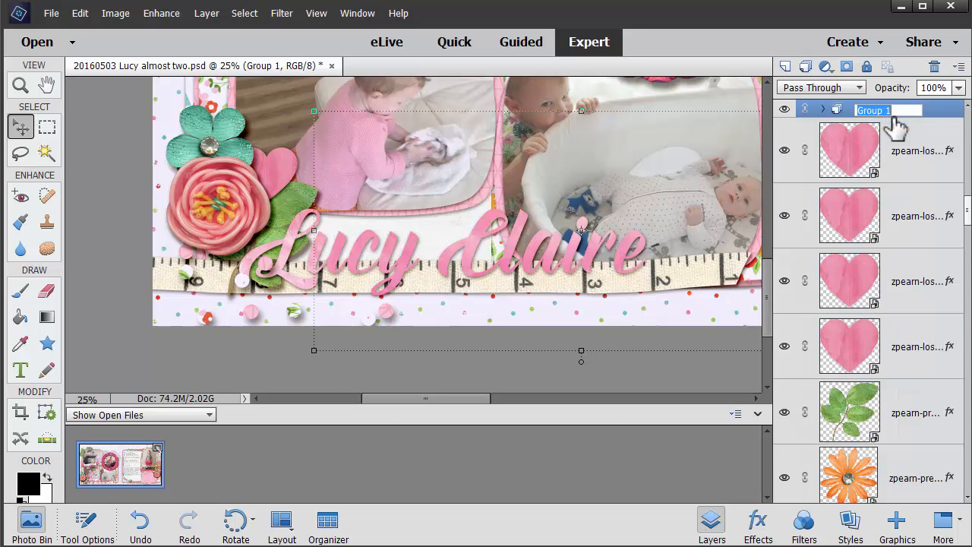
key("Return")
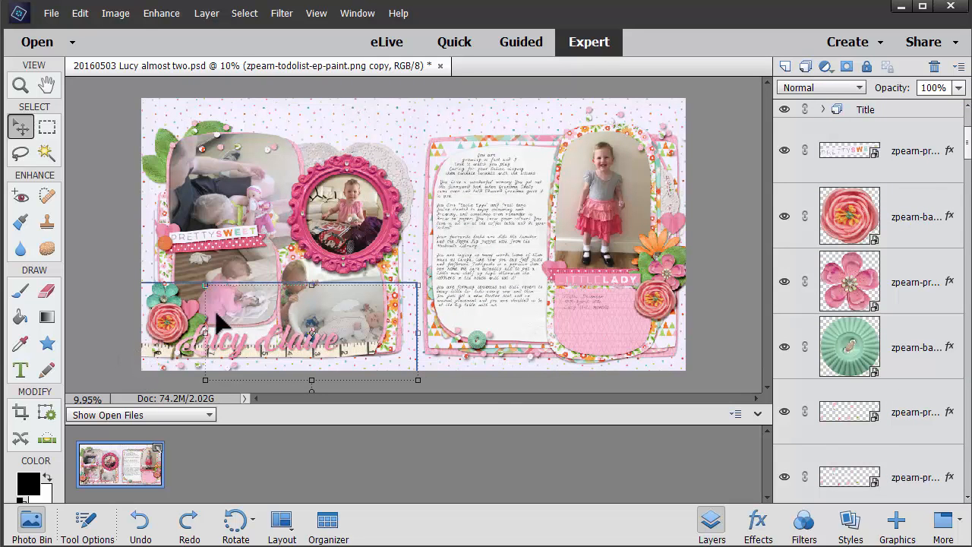
mouse_move(177, 331)
left_mouse_down()
mouse_move(290, 271)
mouse_move(388, 112)
mouse_move(410, 134)
mouse_move(406, 120)
mouse_move(403, 130)
mouse_move(423, 156)
mouse_move(407, 120)
mouse_move(228, 150)
mouse_move(196, 148)
mouse_move(188, 129)
mouse_move(193, 135)
mouse_move(170, 146)
mouse_move(151, 136)
mouse_move(190, 346)
mouse_move(182, 321)
left_mouse_up()
left_click(87, 215)
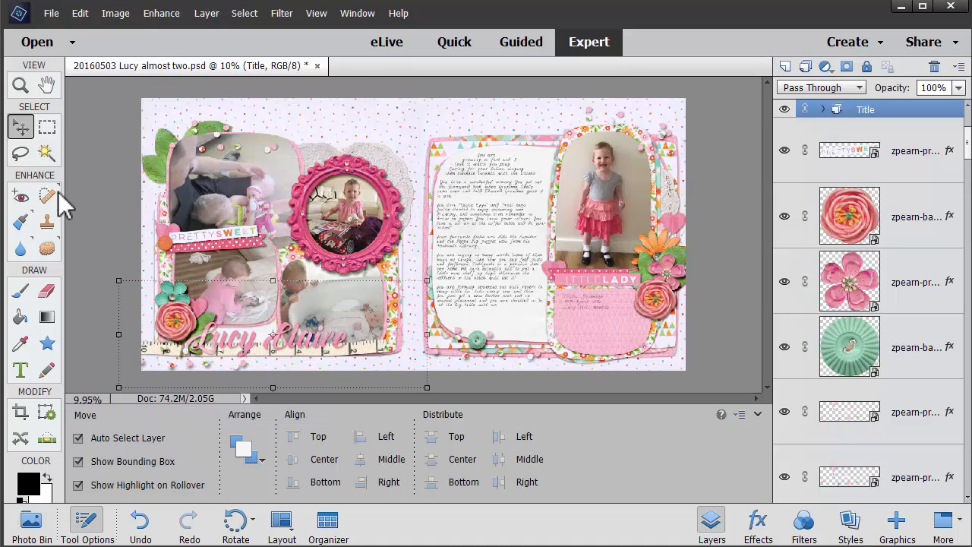
Try red, violet and yellow color labels on the Title group, and clear the label with No Color
right_click(864, 108)
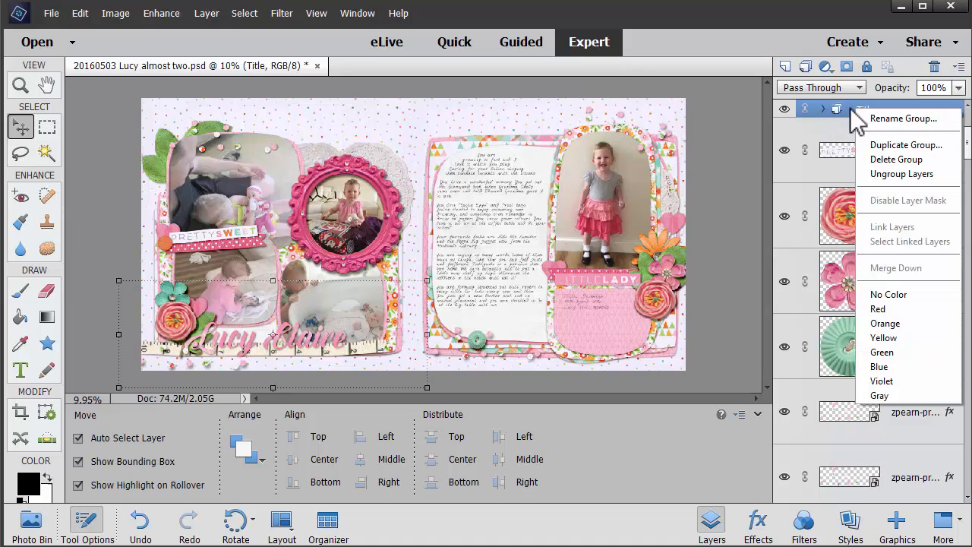
left_click(880, 311)
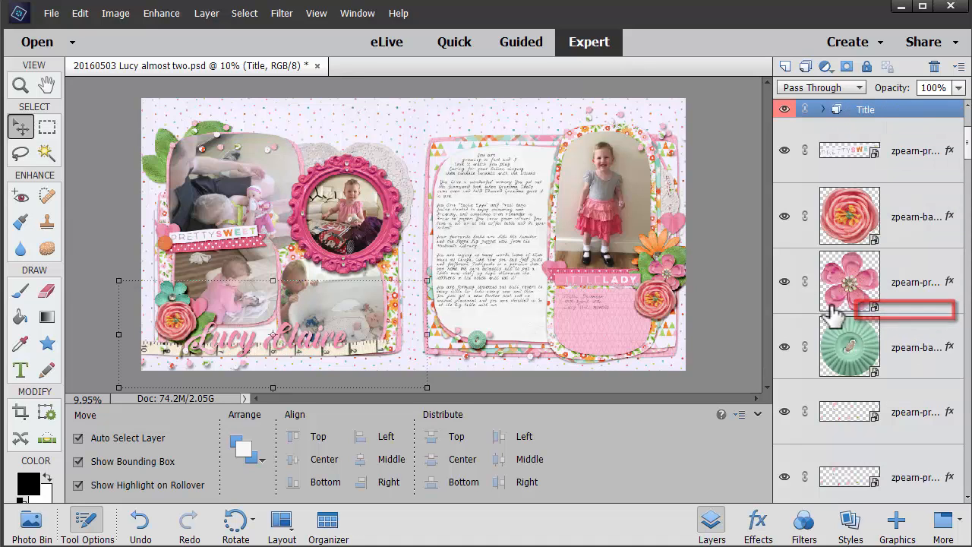
right_click(886, 114)
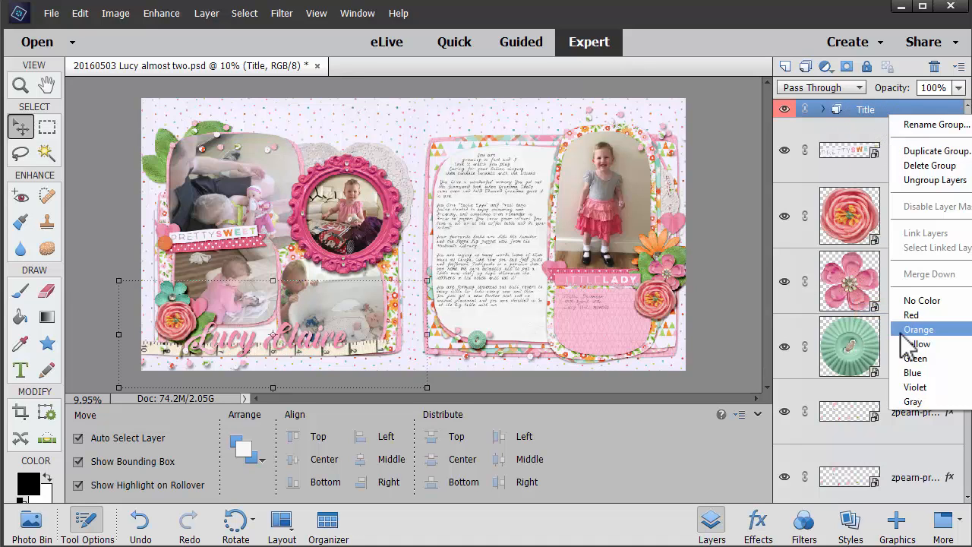
left_click(912, 388)
right_click(889, 115)
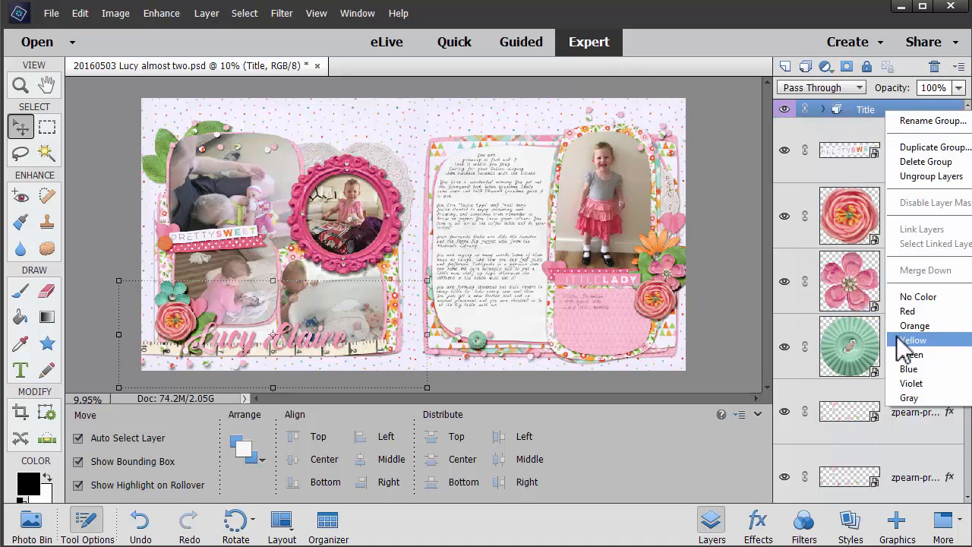
left_click(899, 339)
right_click(890, 114)
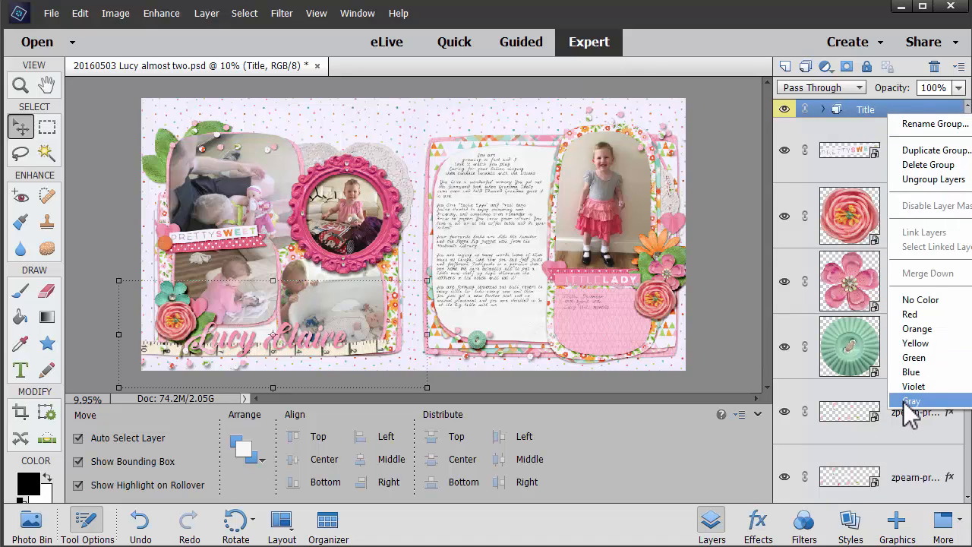
left_click(911, 300)
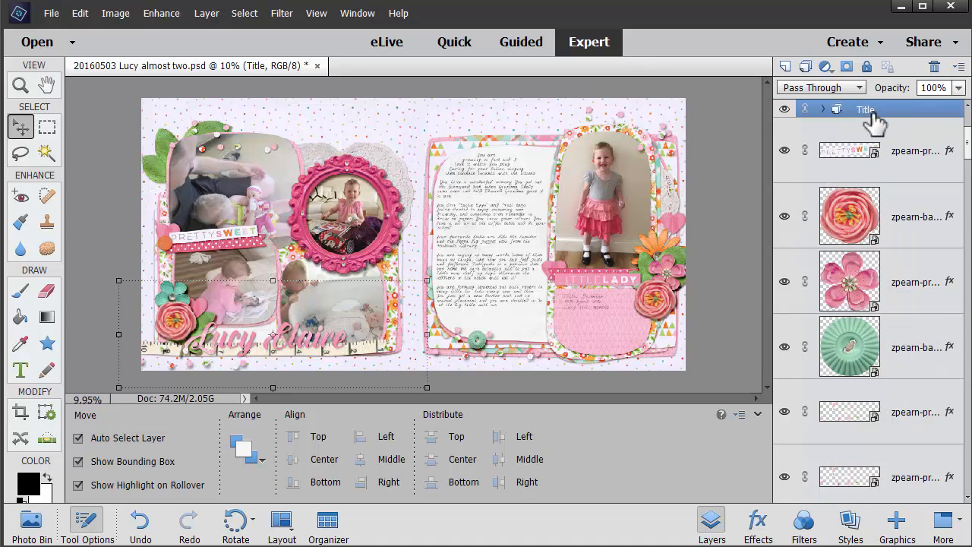
Give the Title group a red color label, and expand and collapse the group to check its layers
right_click(876, 121)
left_click(891, 301)
left_click(823, 110)
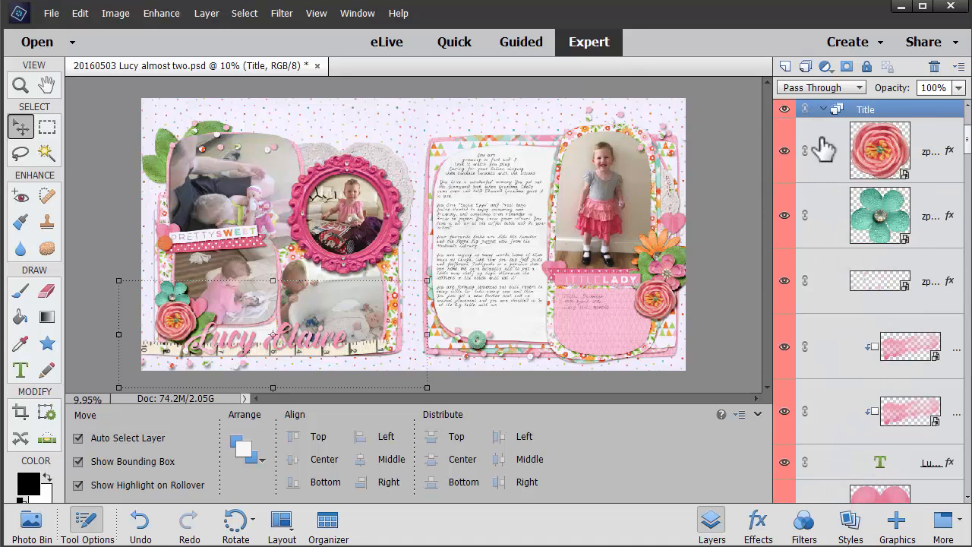
left_click(822, 110)
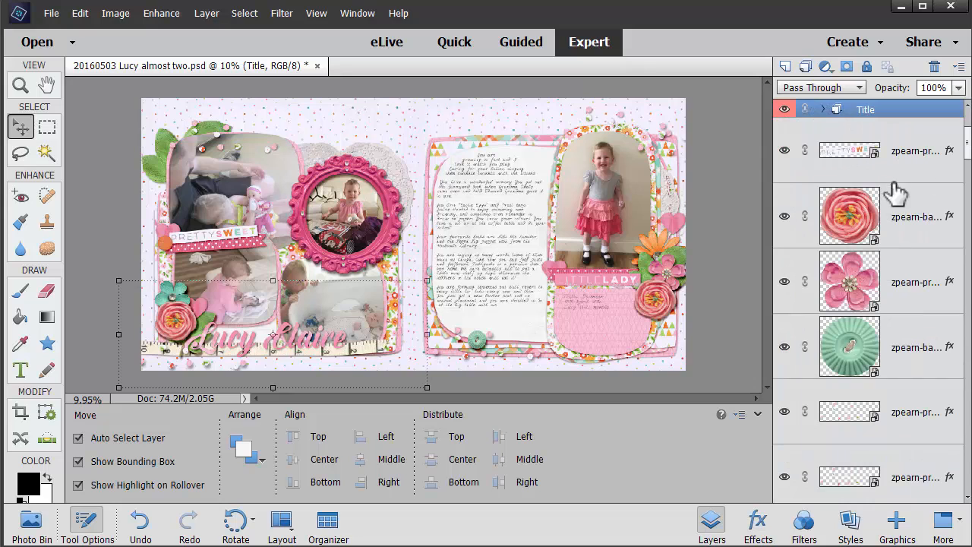
Look through the paper layers, and select the rose on the second page and the title artwork to locate their layers
left_click_drag(969, 152, 969, 244)
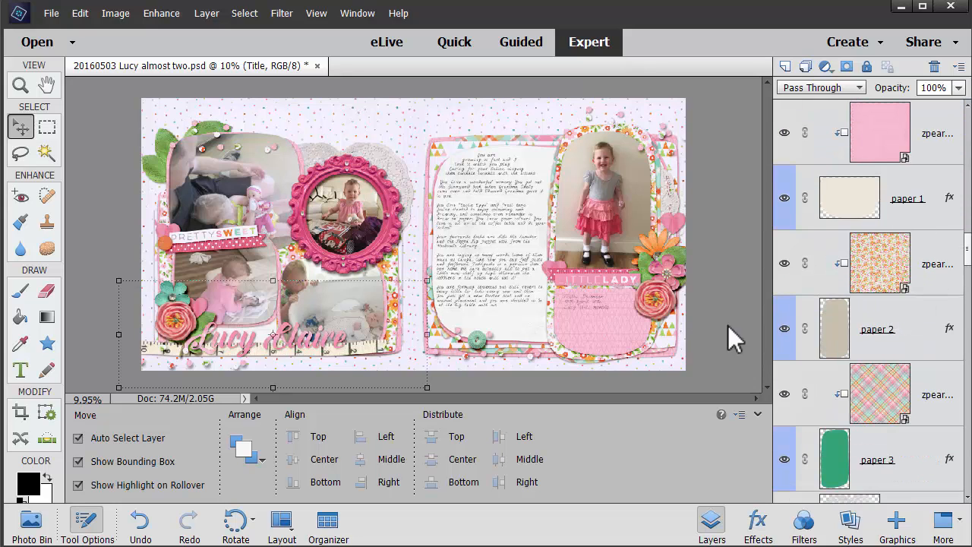
left_click(654, 295)
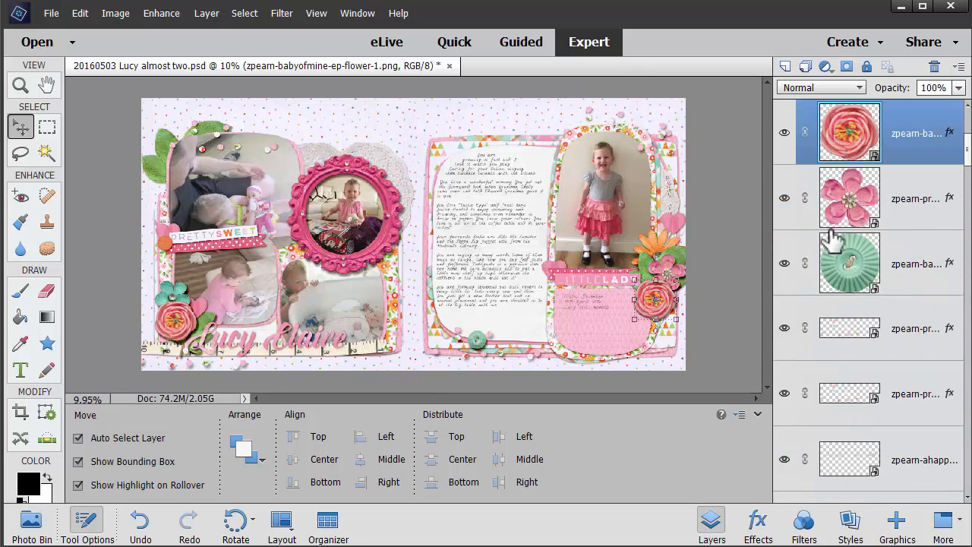
left_click(710, 282)
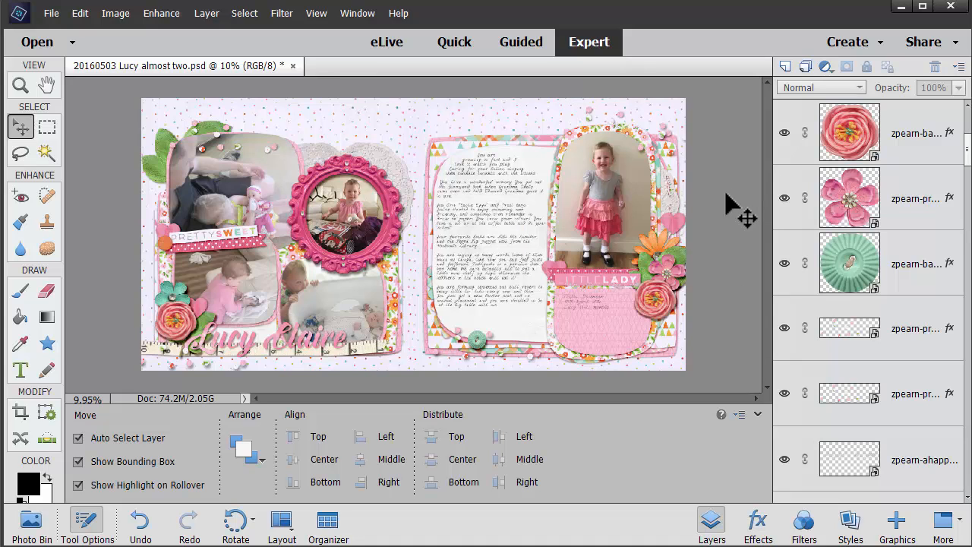
left_click(198, 337)
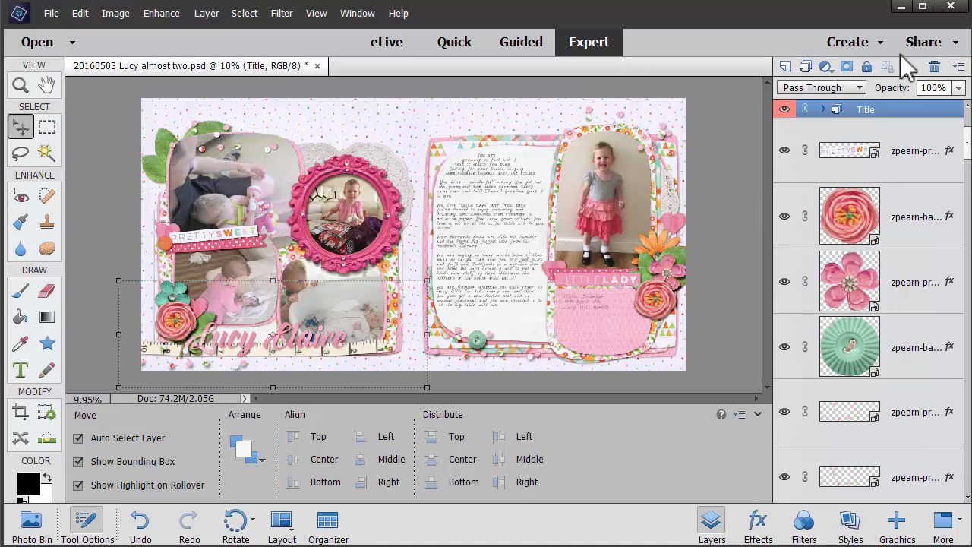
Try several Bevels styles, including the dark metallic one, on the Title group
left_click(763, 523)
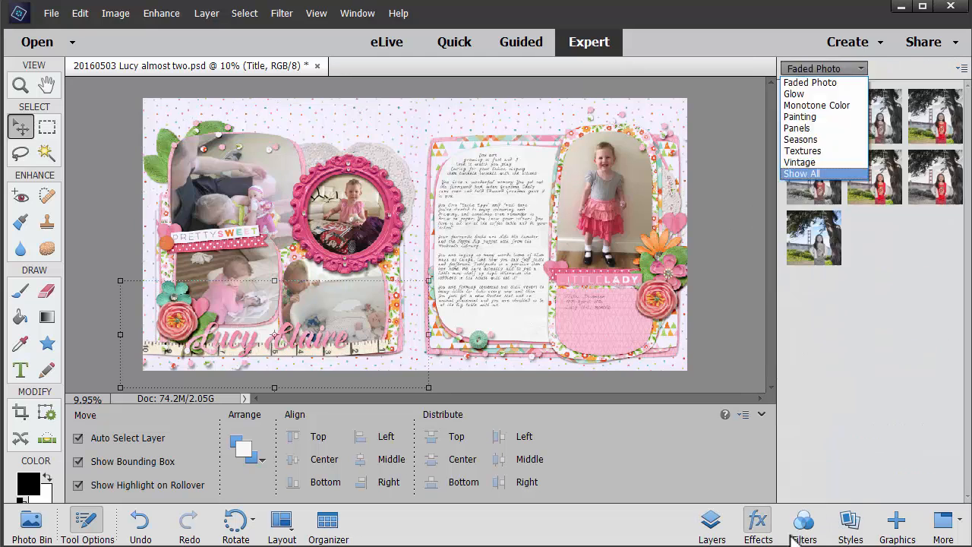
left_click(853, 528)
left_click(872, 120)
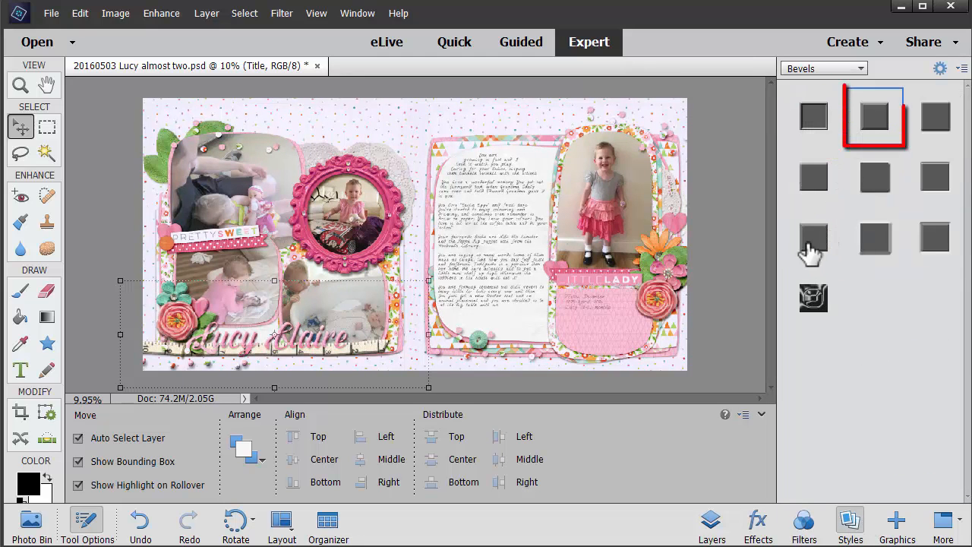
left_click(812, 298)
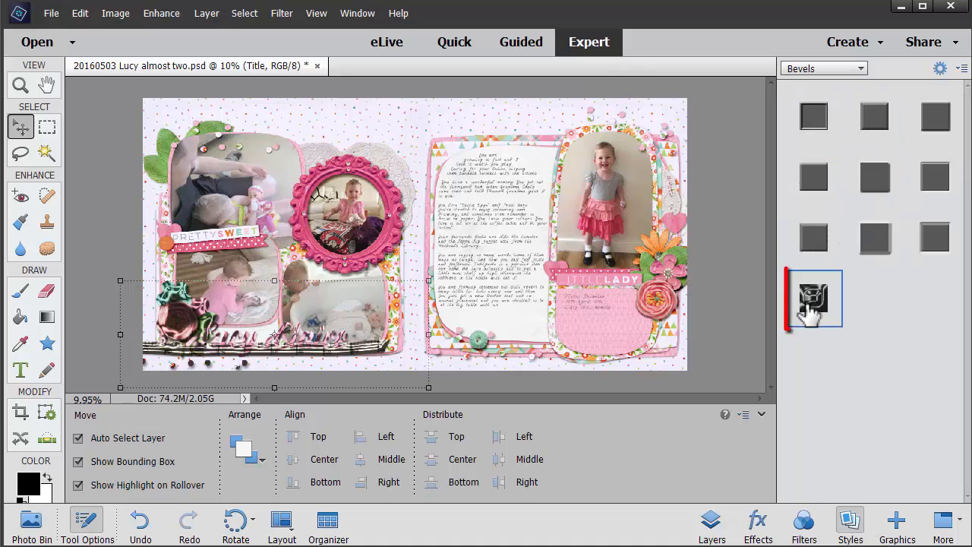
left_click_drag(933, 242, 907, 284)
Look over the Drop Shadows styles and clear the layer style from the Title group
left_click(827, 68)
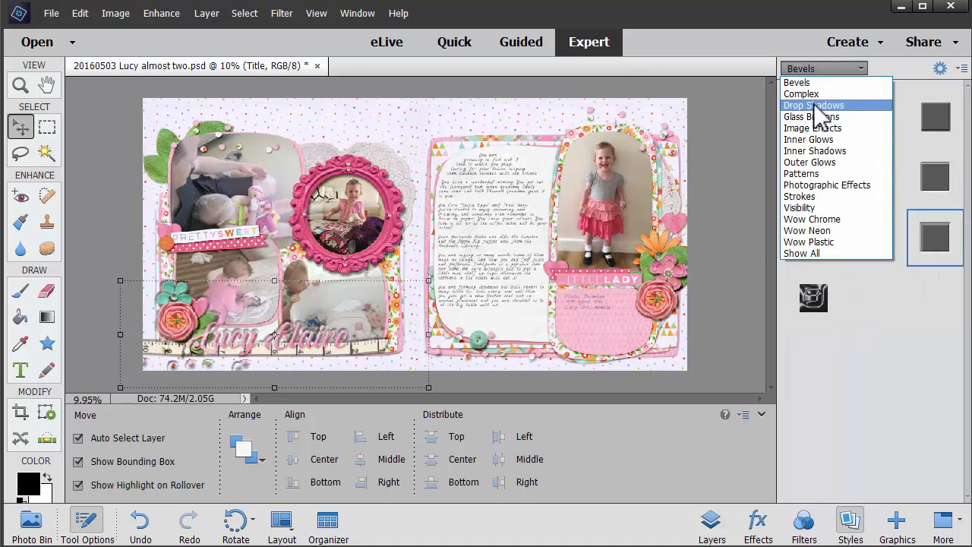
left_click(812, 106)
left_click_drag(882, 189, 899, 312)
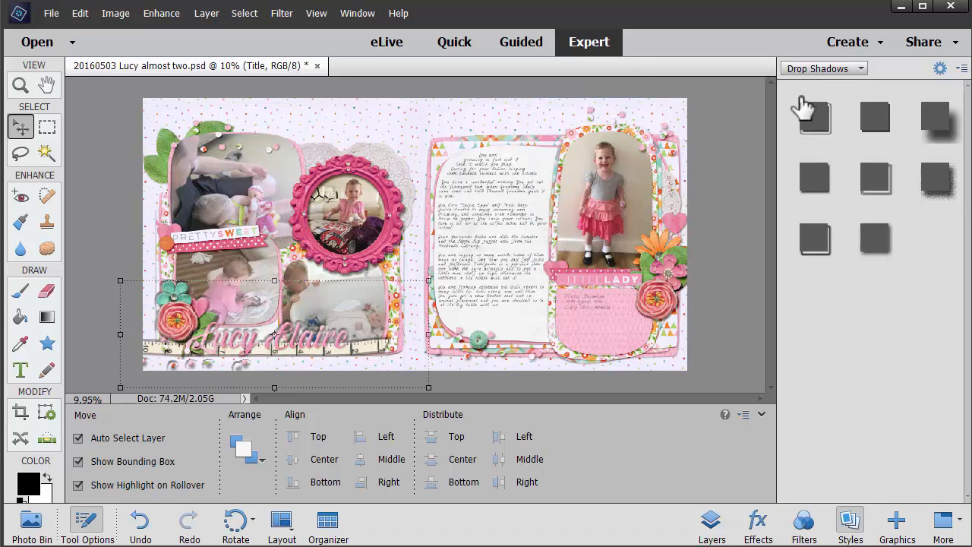
left_click(713, 532)
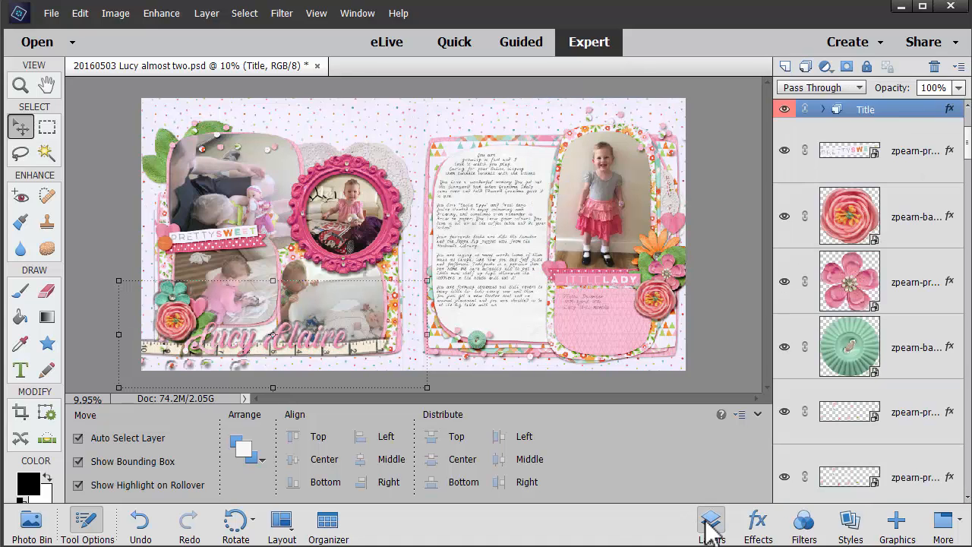
right_click(951, 110)
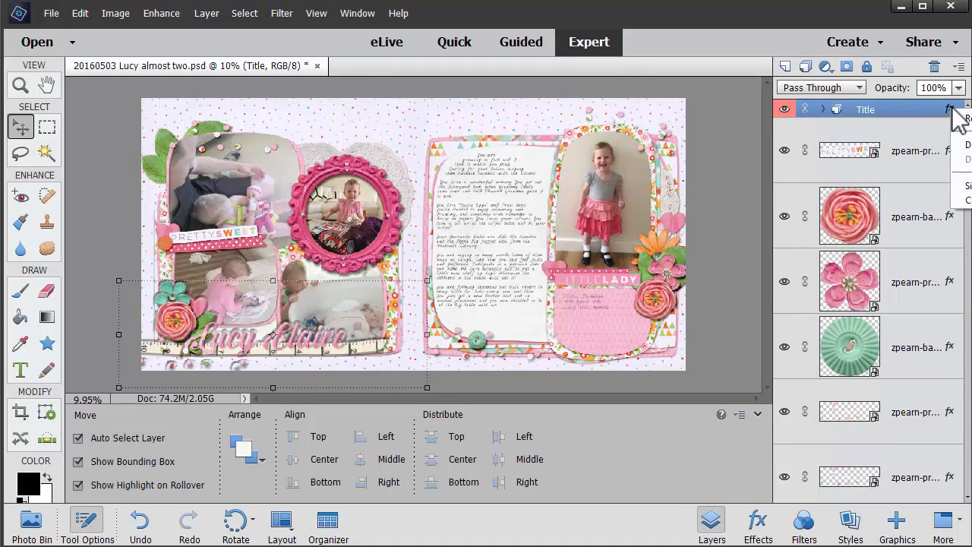
left_click(967, 201)
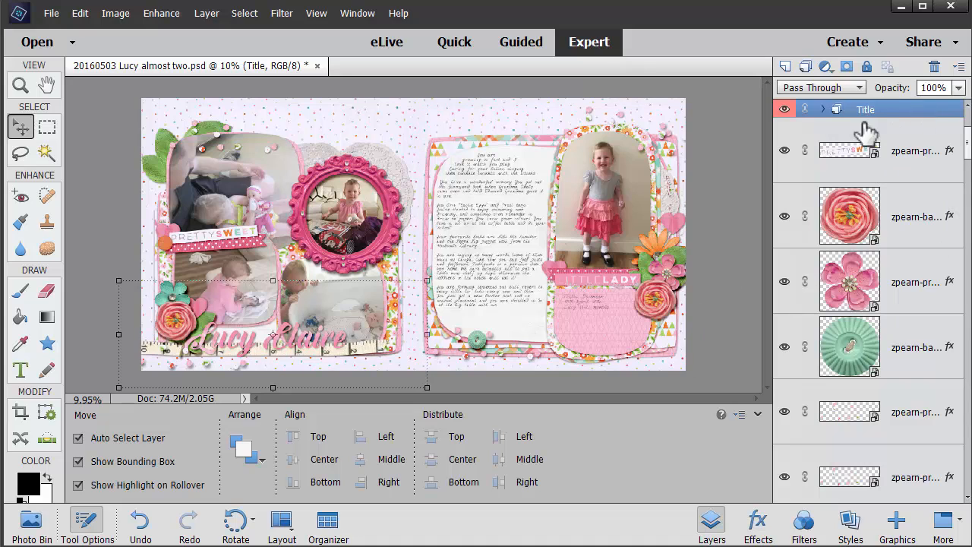
Check the rose layer inside the Title group, collapse the group, and select the girl's photo on the second page
left_click(823, 110)
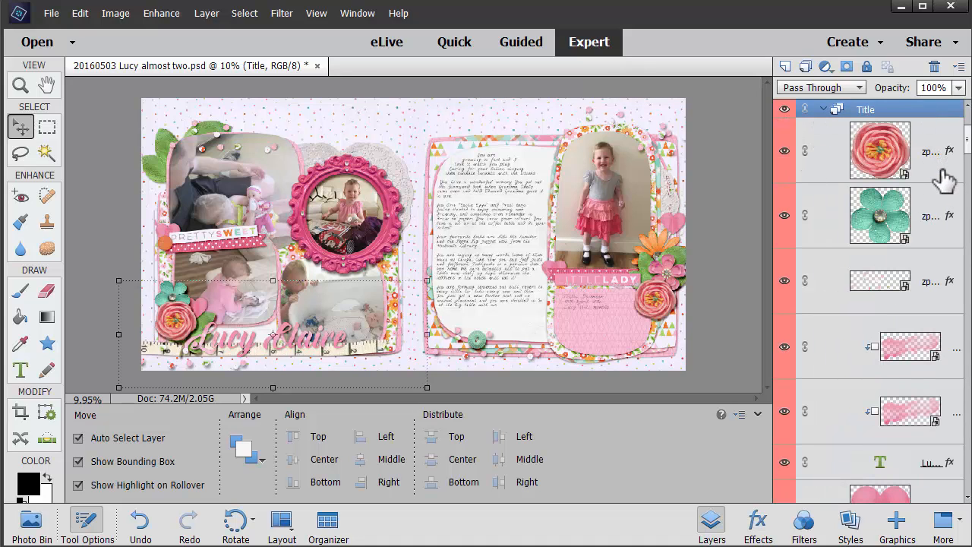
left_click(936, 166)
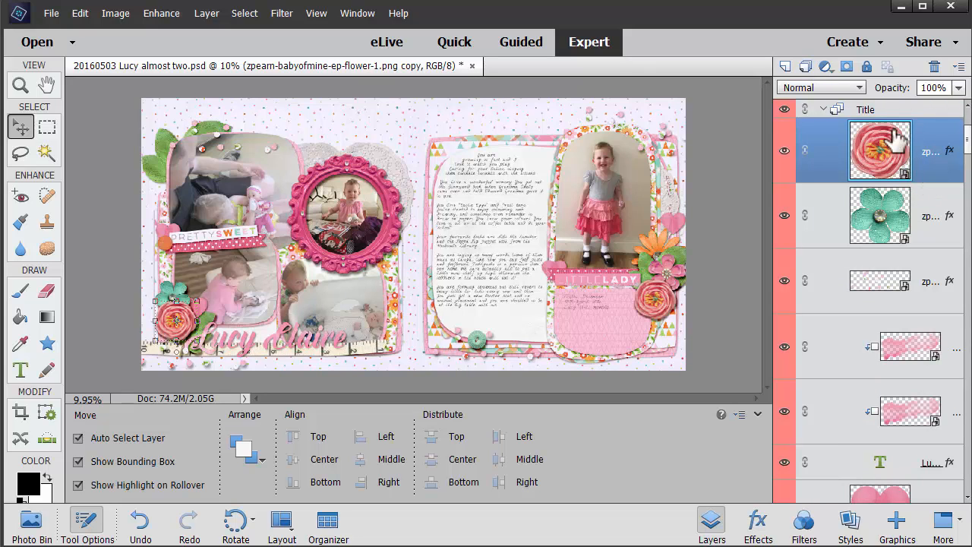
left_click(823, 110)
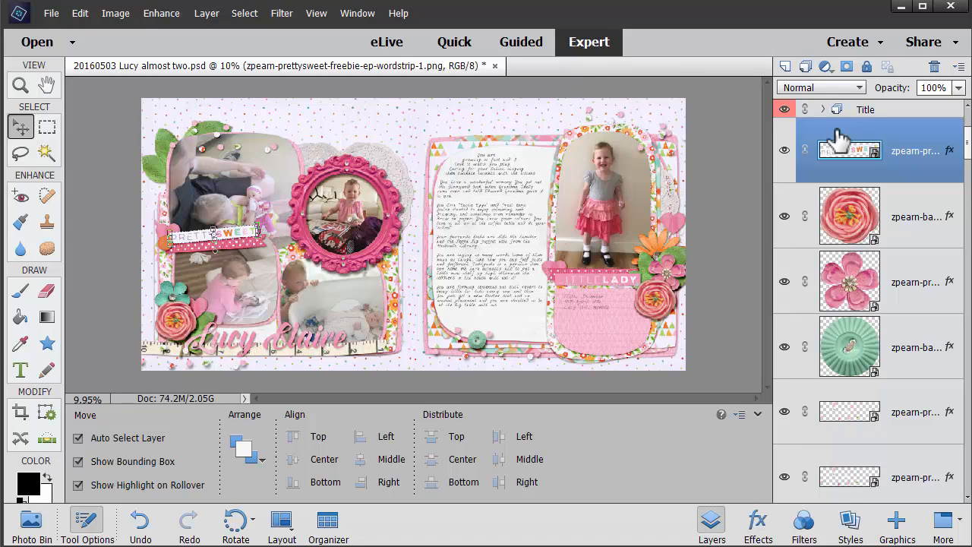
left_click(127, 181)
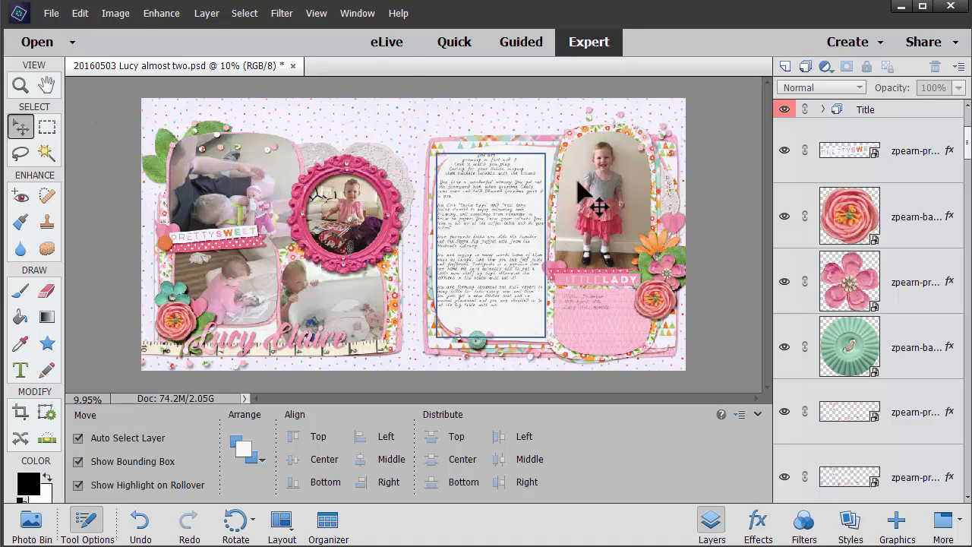
left_click(560, 275)
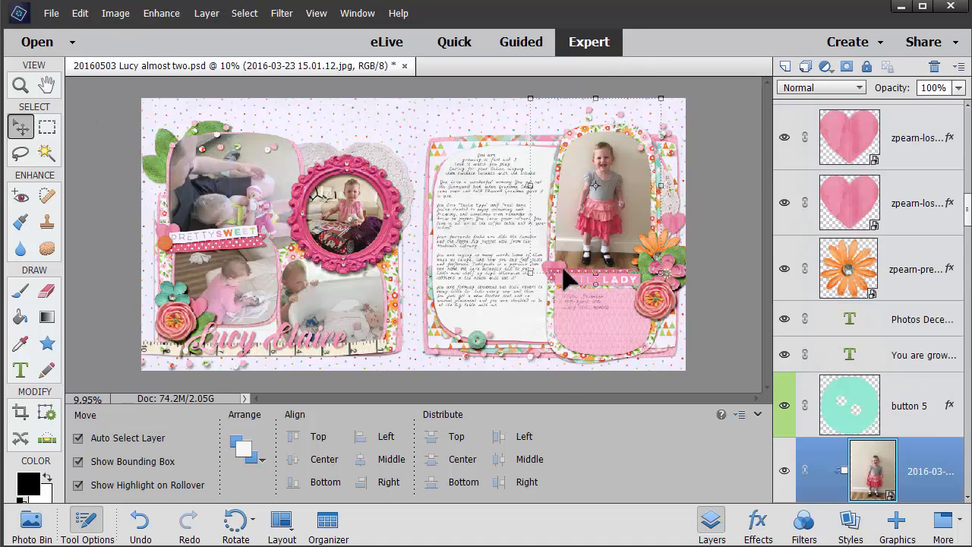
Try the Disable Smart Objects option in the General preferences, clear it again, and cancel the preferences
left_click(82, 21)
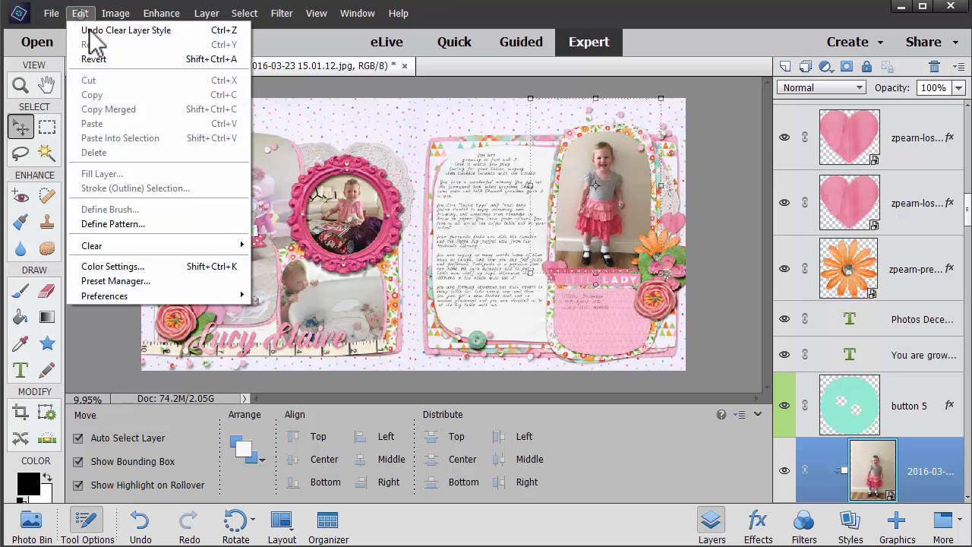
left_click(181, 296)
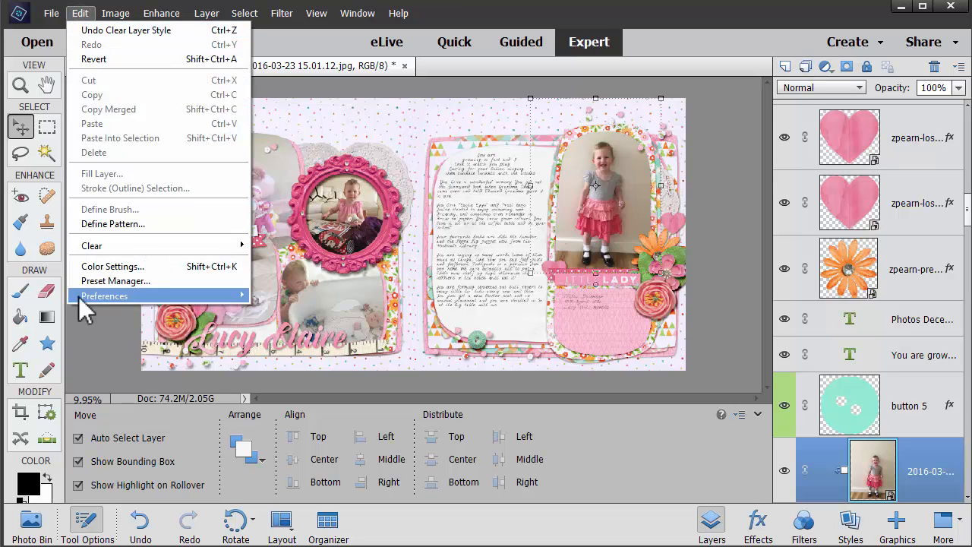
left_click(42, 295)
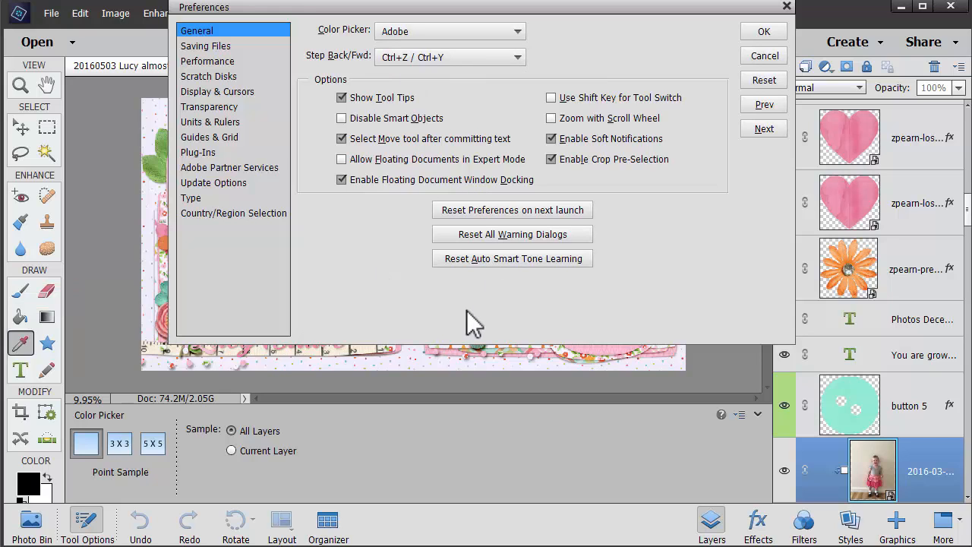
left_click(341, 118)
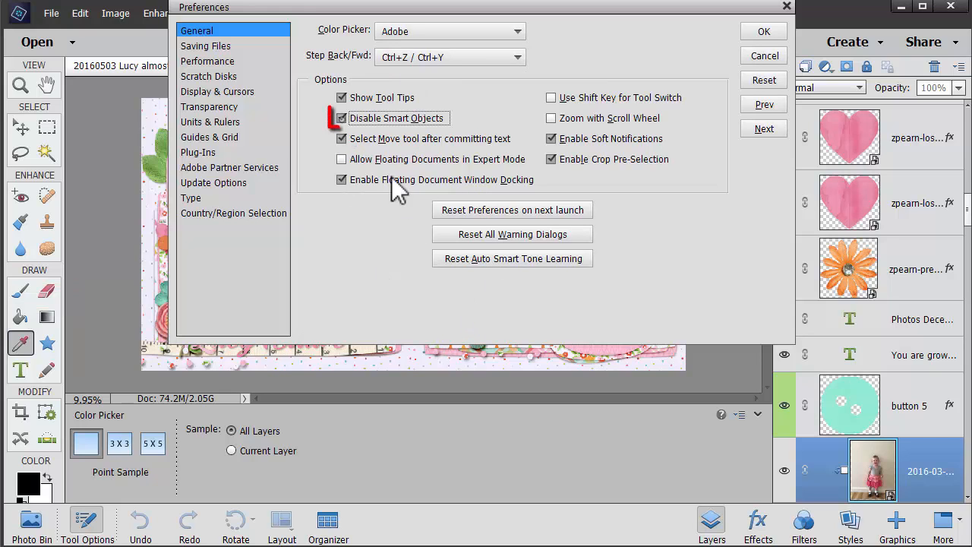
left_click(341, 118)
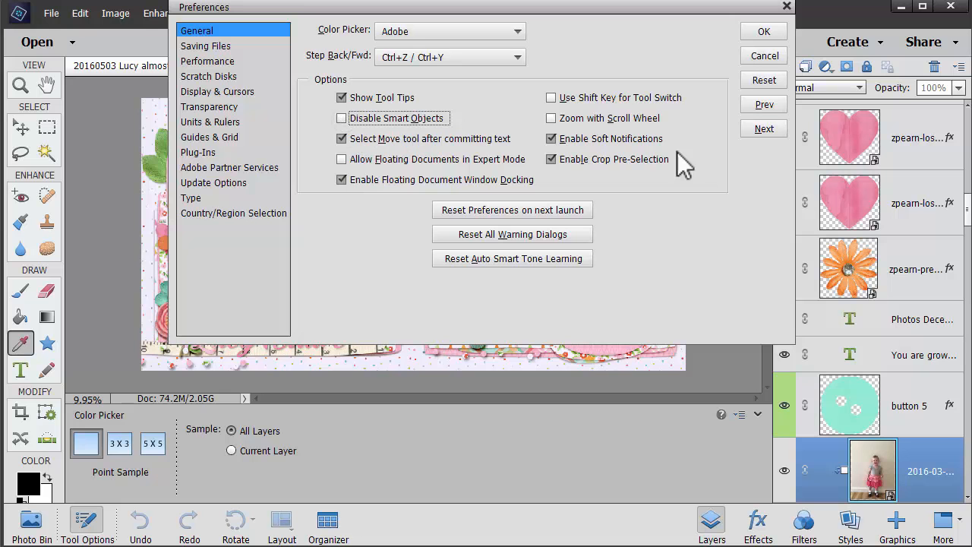
left_click(756, 57)
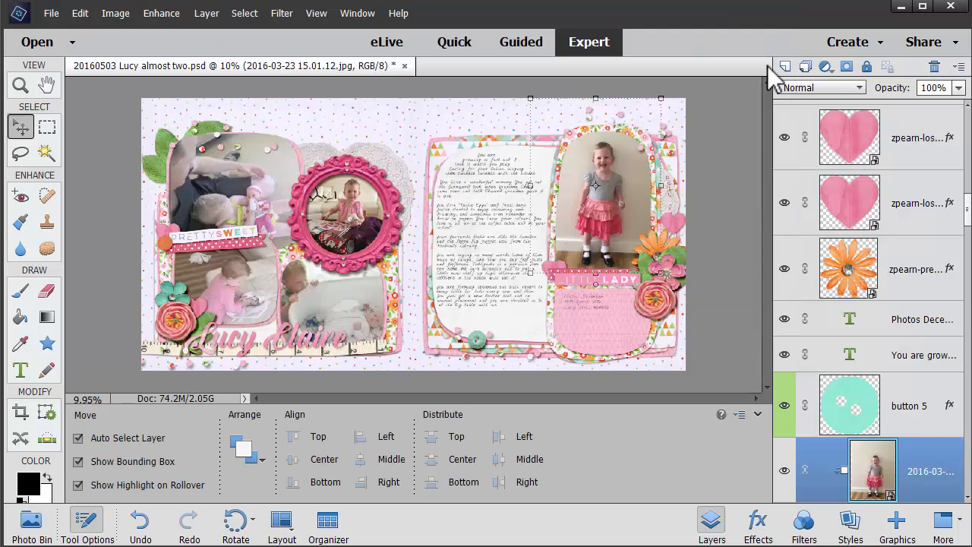
Open the baby photo's quick edit PSD and place it on the scrapbook layout, scaled to 49.50%
left_click(37, 41)
double_click(638, 122)
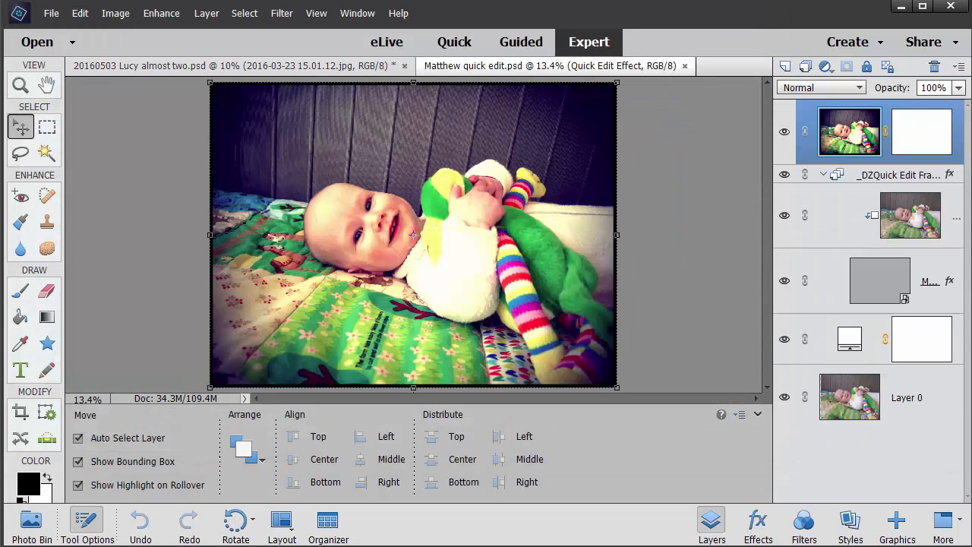
left_click(30, 524)
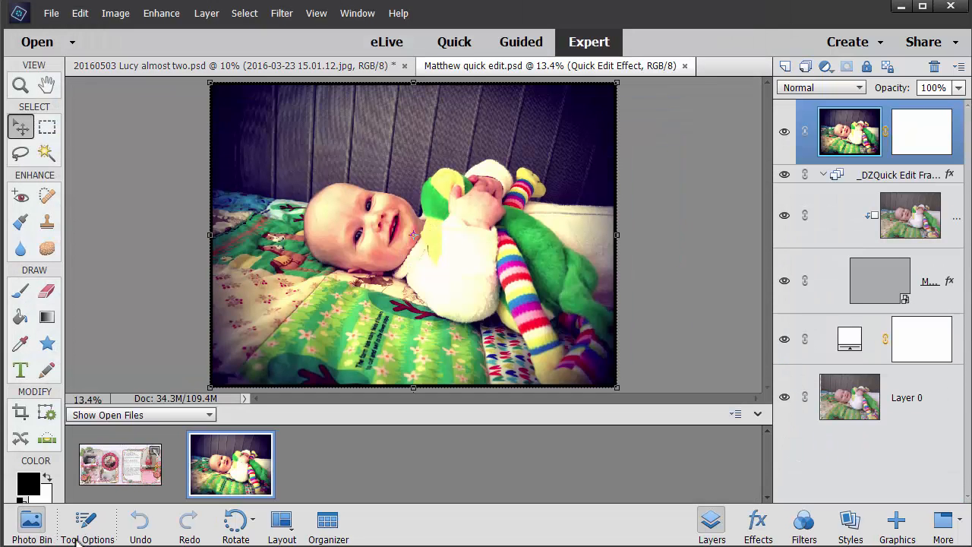
left_click(134, 465)
left_click_drag(228, 475, 449, 234)
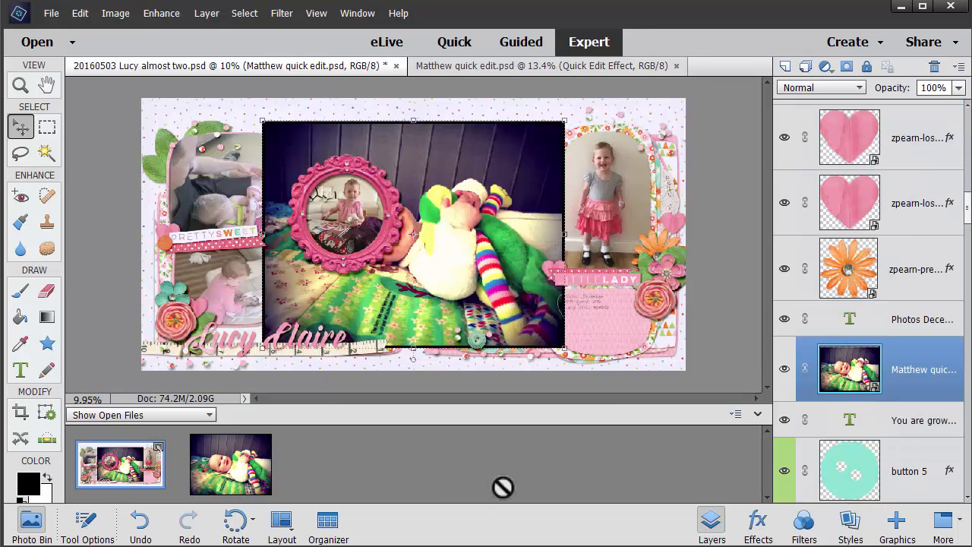
left_click_drag(262, 121, 415, 236)
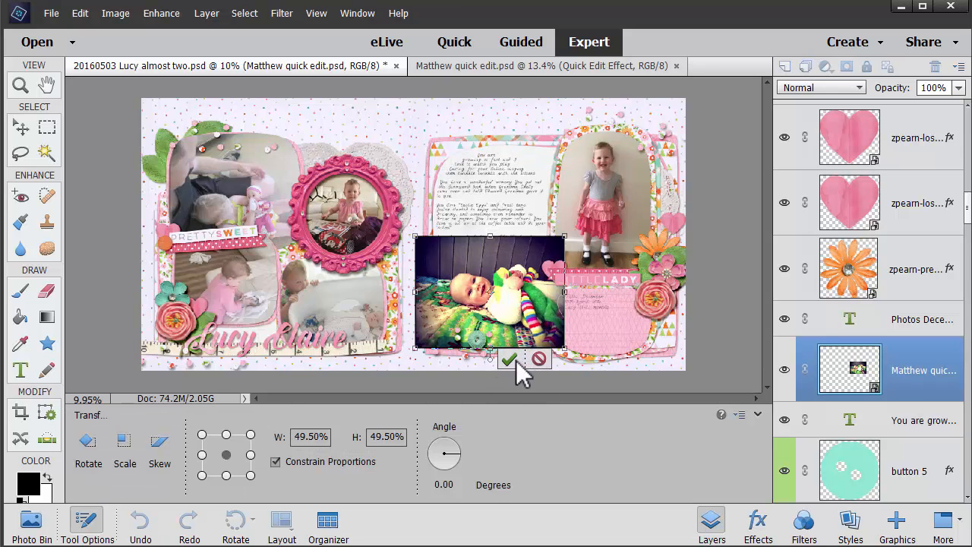
left_click(511, 360)
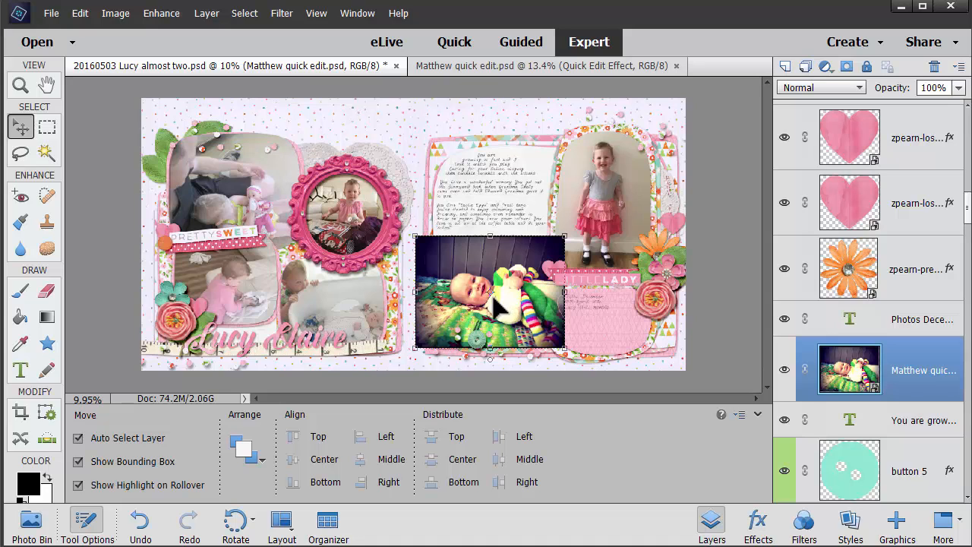
Try to paint on the placed baby photo with the Brush tool and decline simplifying its smart layer
left_click(20, 291)
left_click(499, 334)
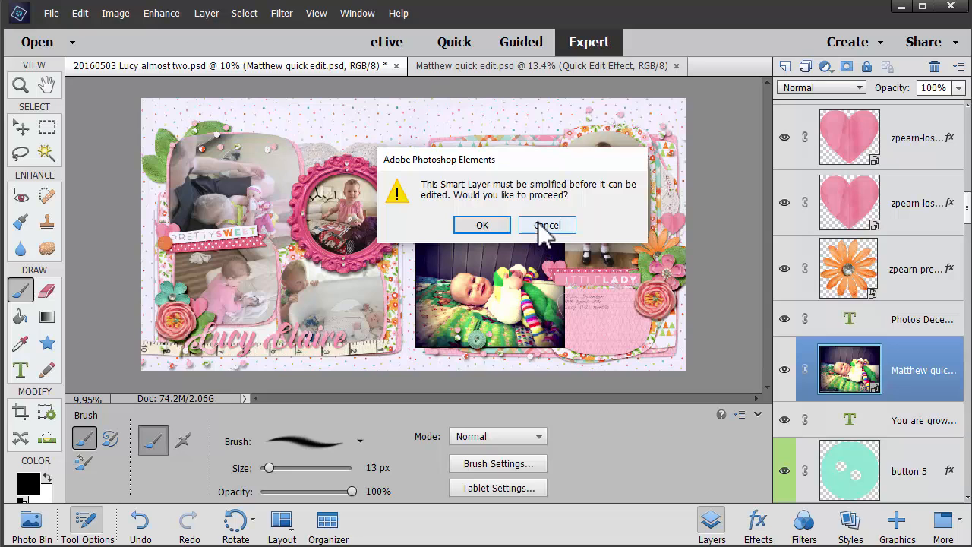
left_click(547, 226)
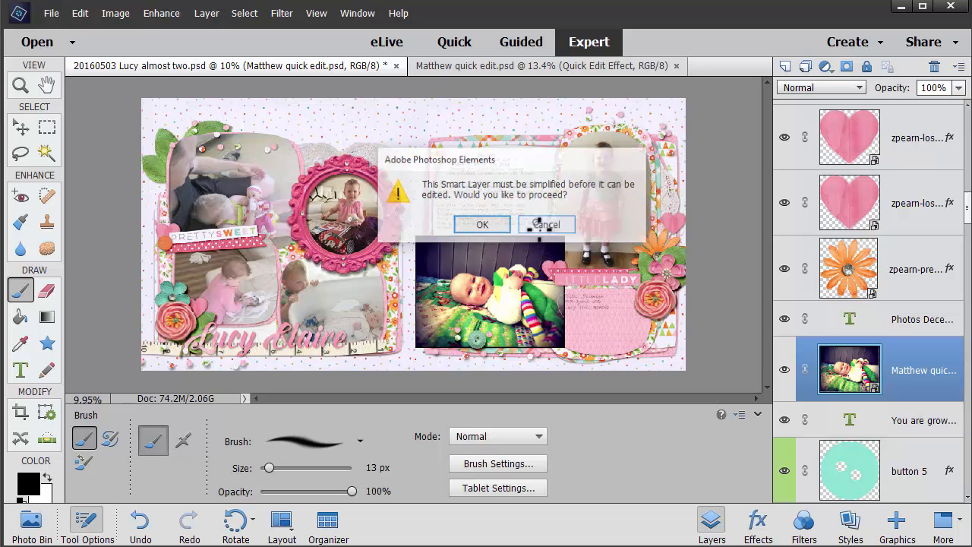
Delete the baby photo's smart layer from the scrapbook layout
left_click(20, 128)
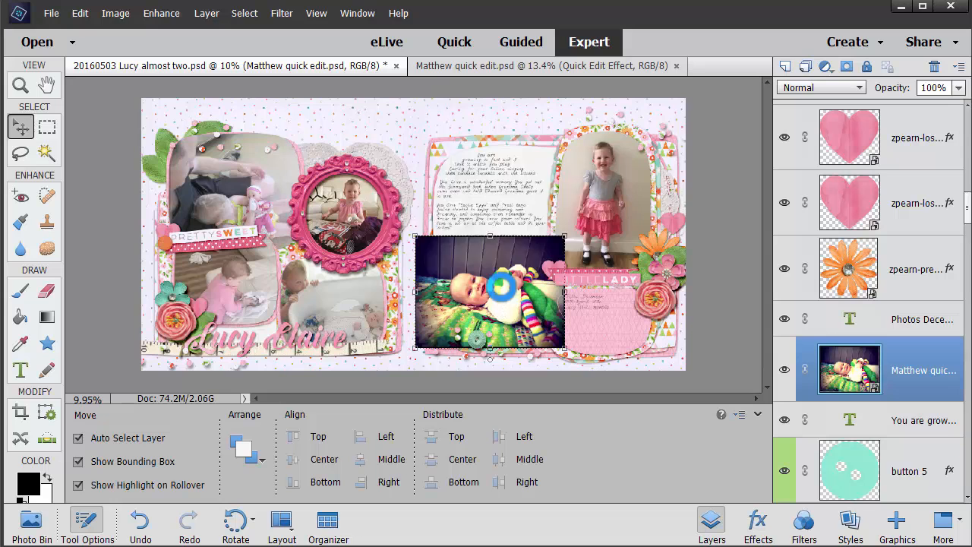
key("Delete")
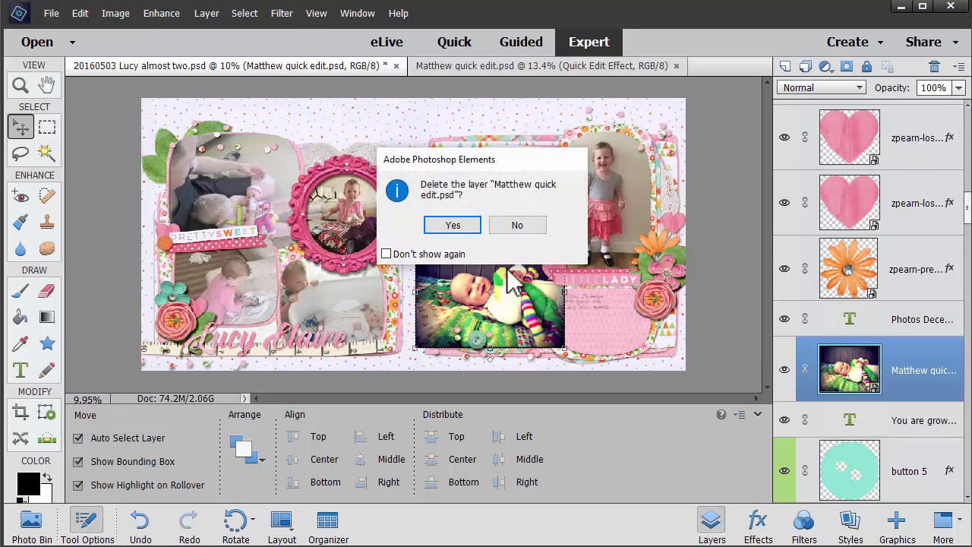
left_click(519, 226)
left_click(931, 65)
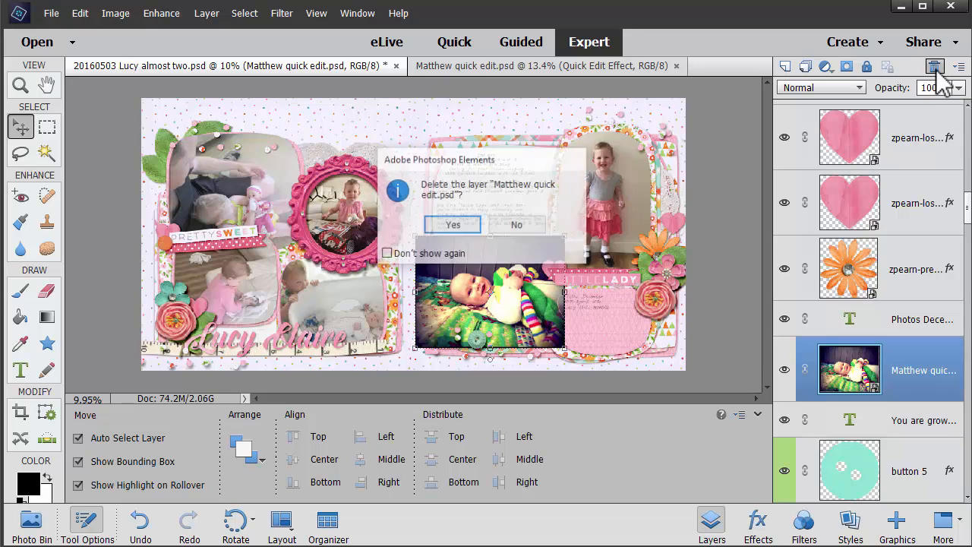
left_click(453, 225)
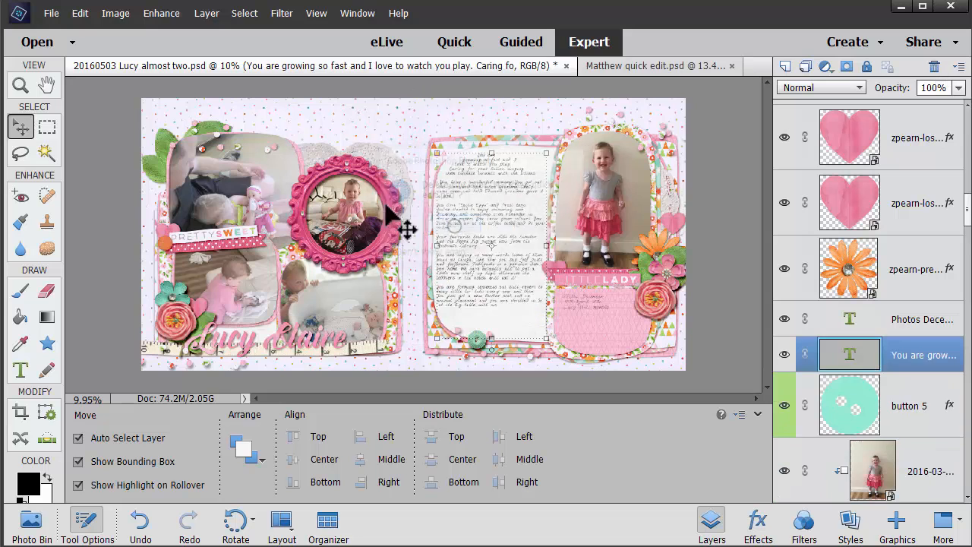
Enable Disable Smart Objects in the General preferences and apply the change
left_click(79, 13)
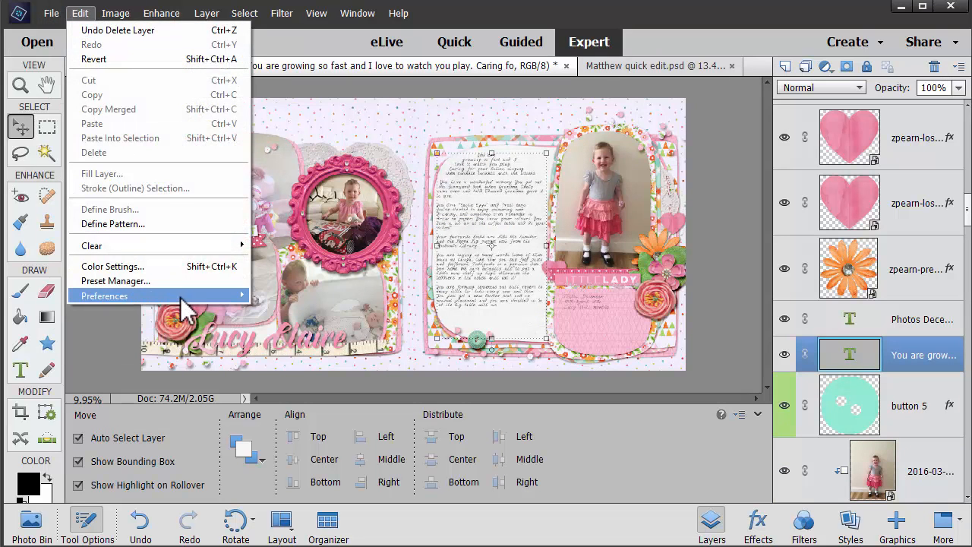
mouse_move(180, 297)
left_click(30, 297)
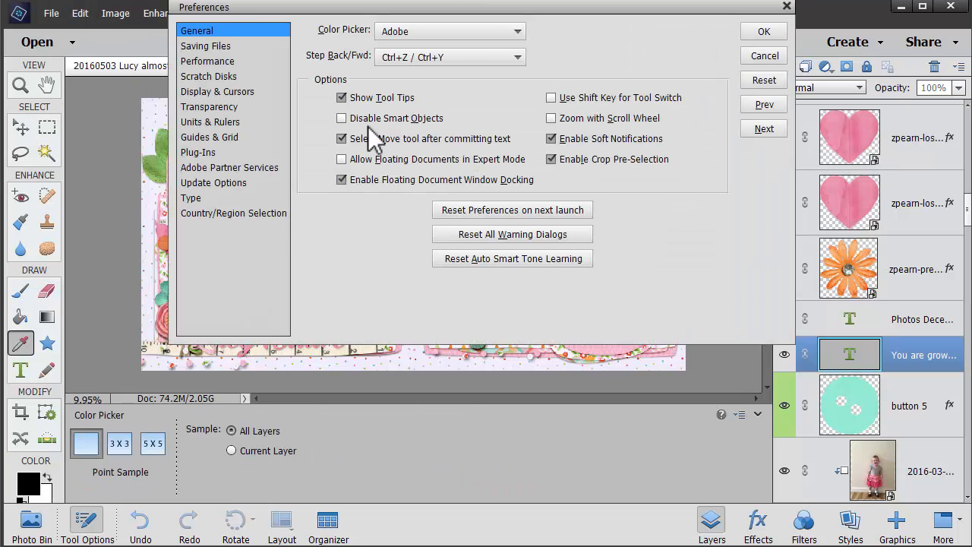
left_click(420, 119)
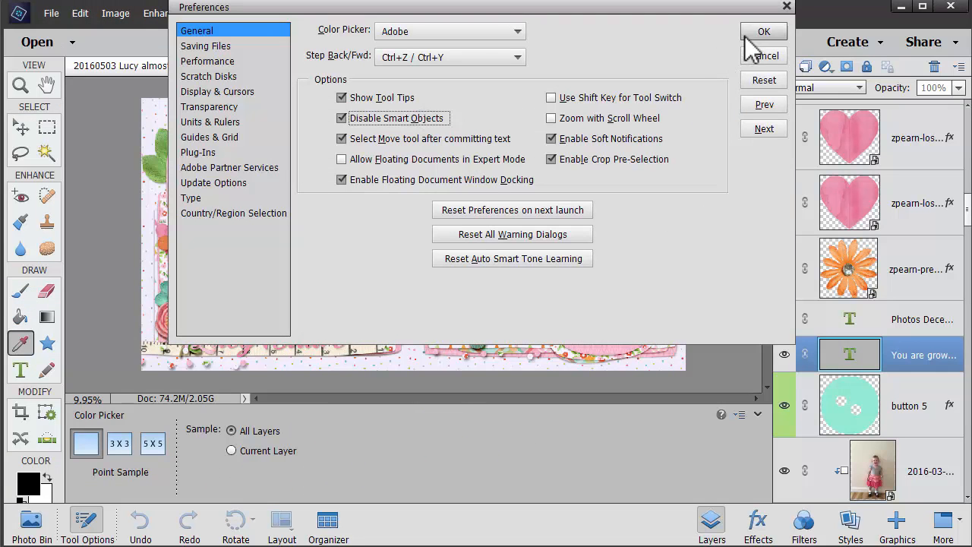
left_click(750, 34)
Add the open baby photo to the scrapbook layout again and move it over the second page
left_click(32, 521)
left_click_drag(232, 486, 413, 234)
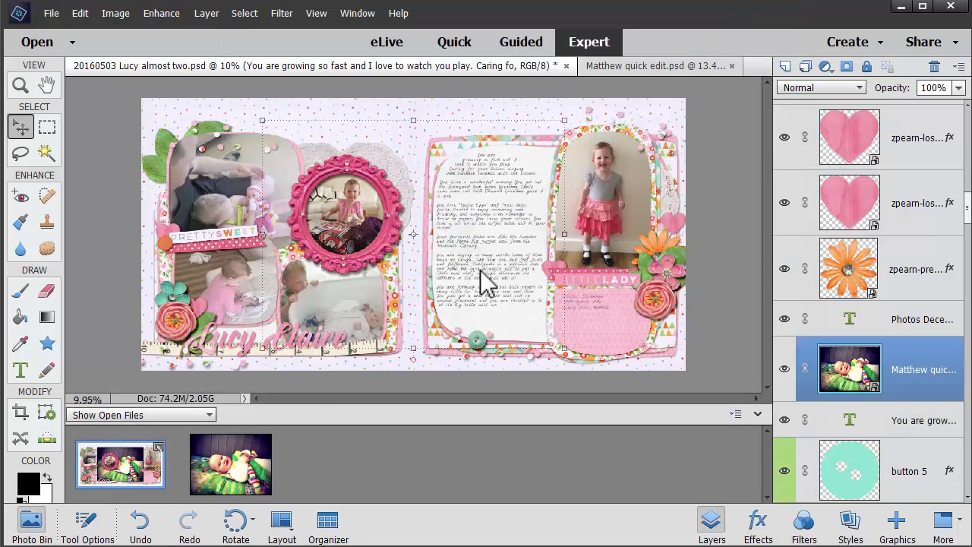
left_click_drag(452, 184, 577, 155)
left_click_drag(480, 200, 455, 232)
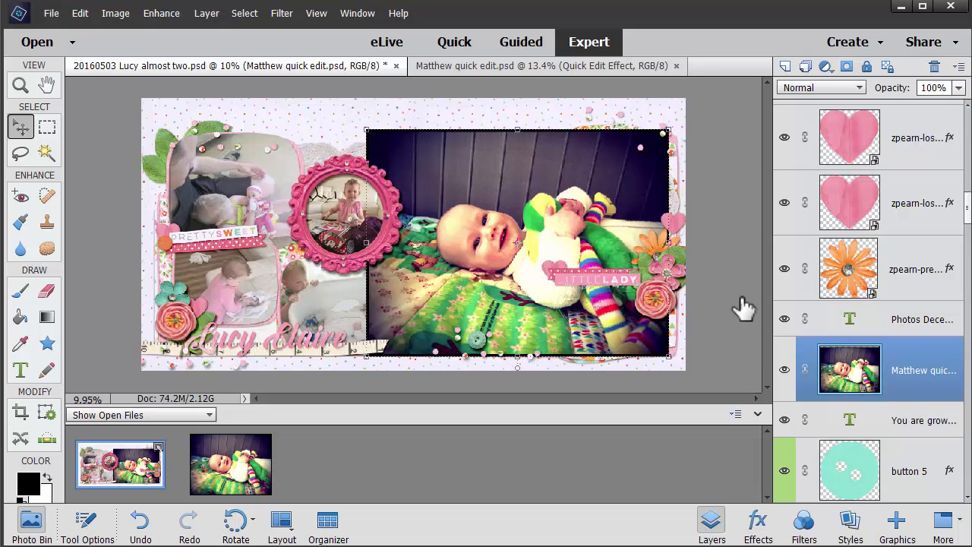
Shrink the baby photo, place it over the journaling on the second page and commit the transformation
left_click_drag(365, 130, 524, 249)
left_click_drag(566, 346, 469, 280)
key("Return")
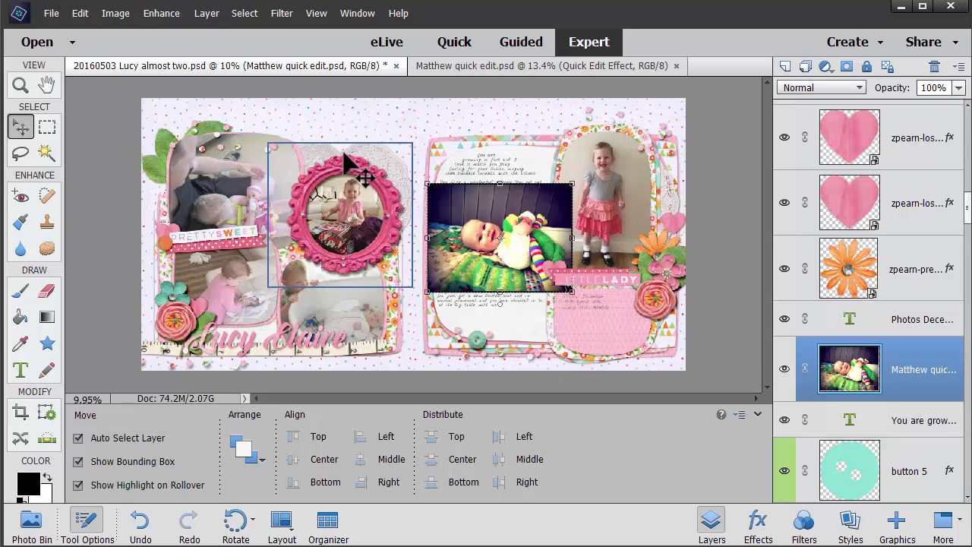
Delete the resized baby photo's layer from the scrapbook layout
key("ctrl+equal")
key("ctrl+equal")
key("ctrl+equal")
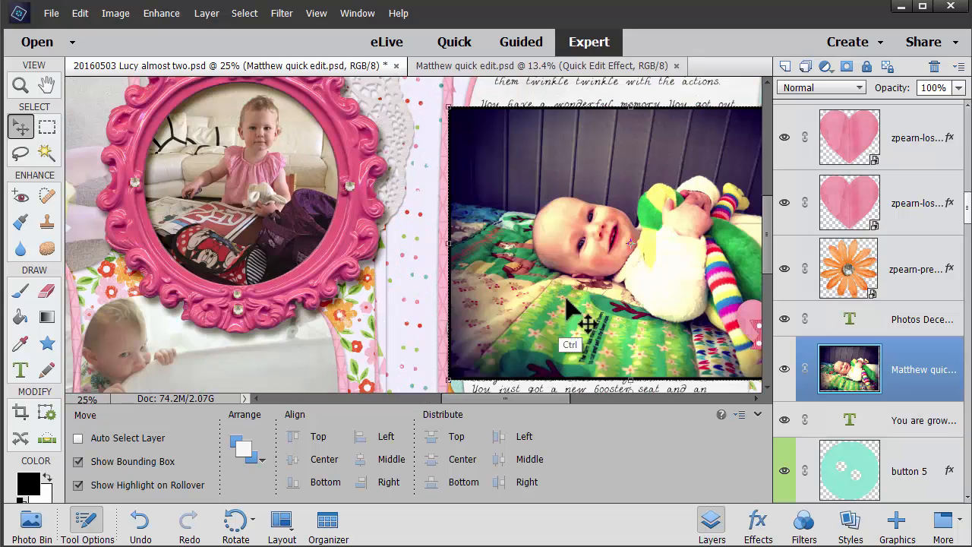
key("ctrl+equal")
key("Delete")
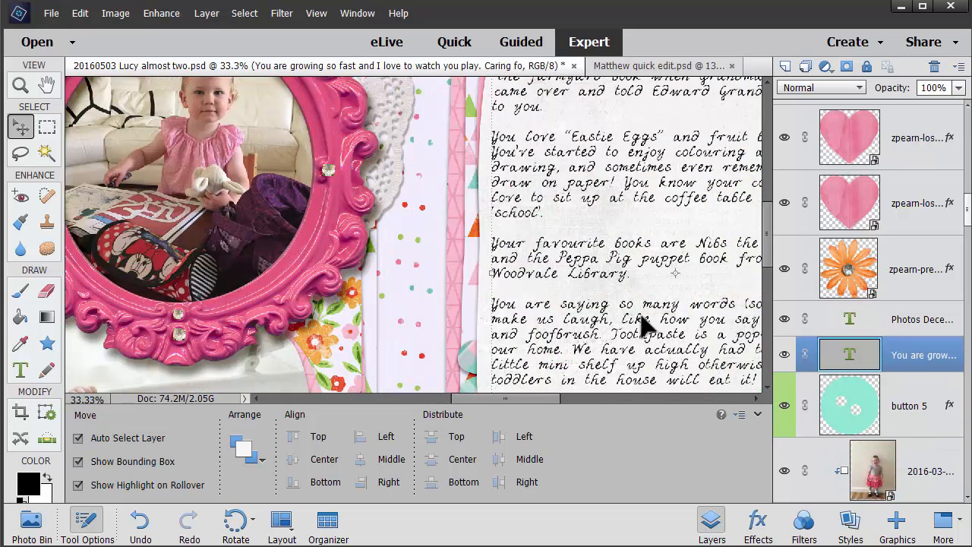
key("ctrl+0")
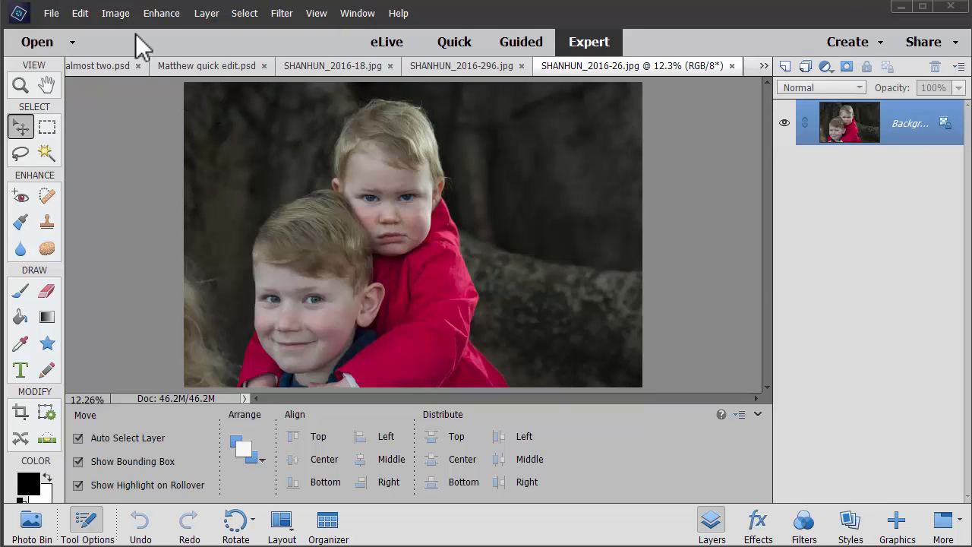
Open Adjust Facial Features for SHANHUN_2016-26.jpg, select the younger child's face and look through the Face, Eyes and Lips adjustments
left_click(156, 14)
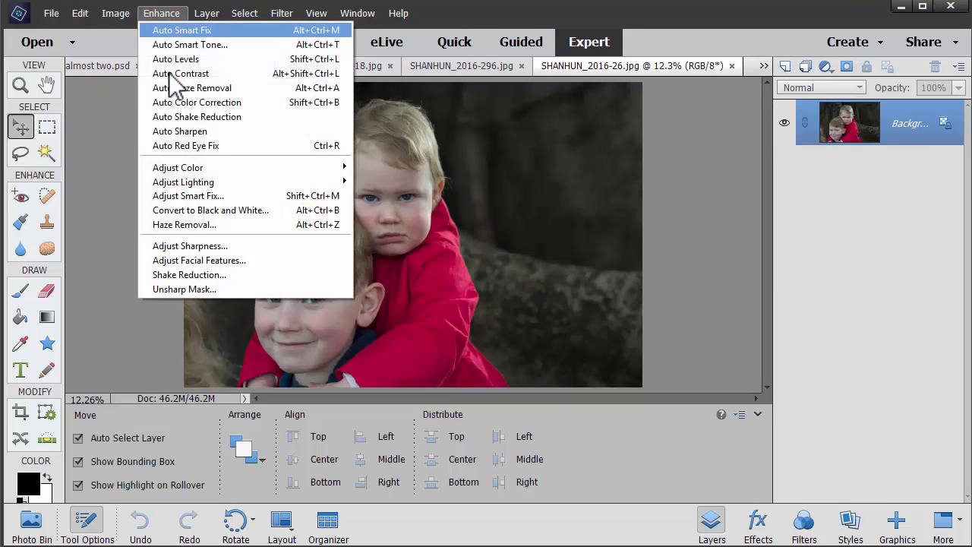
left_click(177, 263)
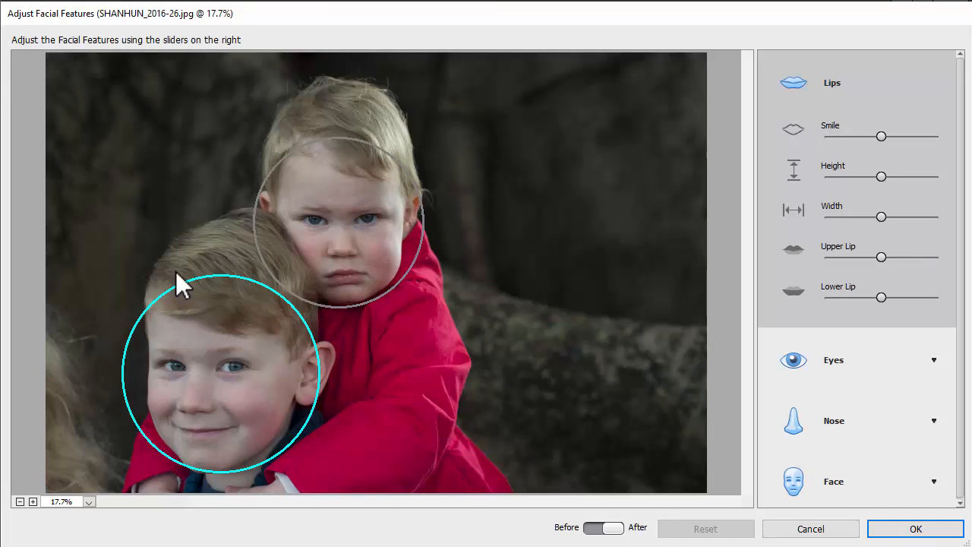
left_click(357, 278)
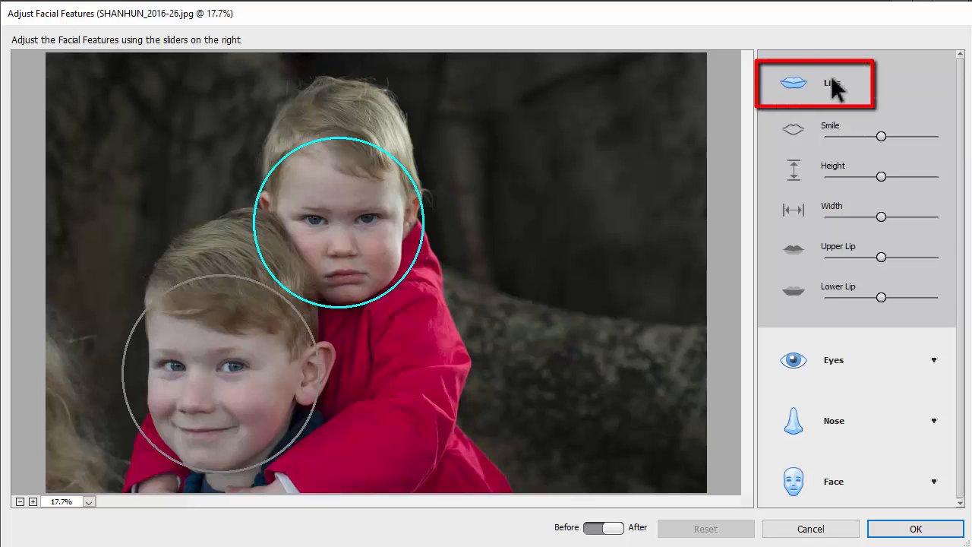
left_click(828, 483)
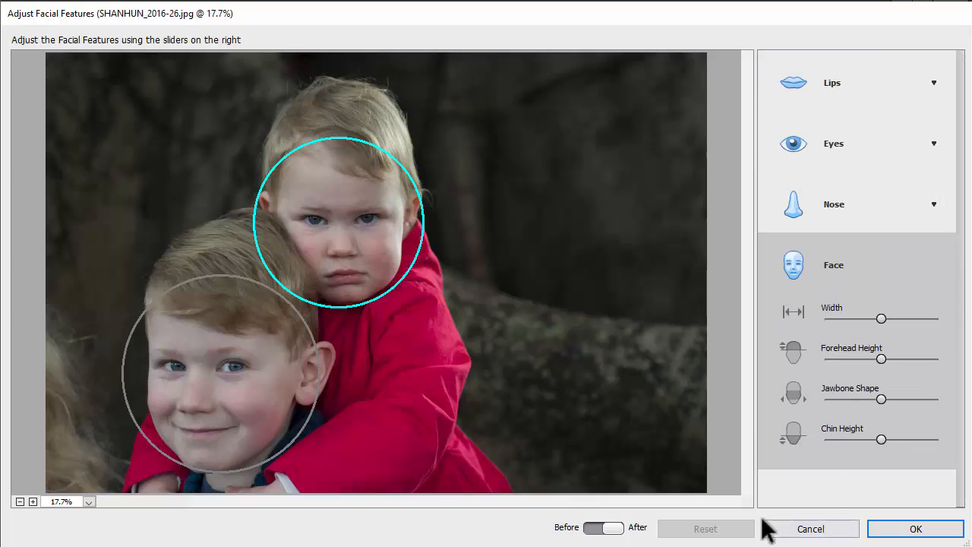
left_click(824, 144)
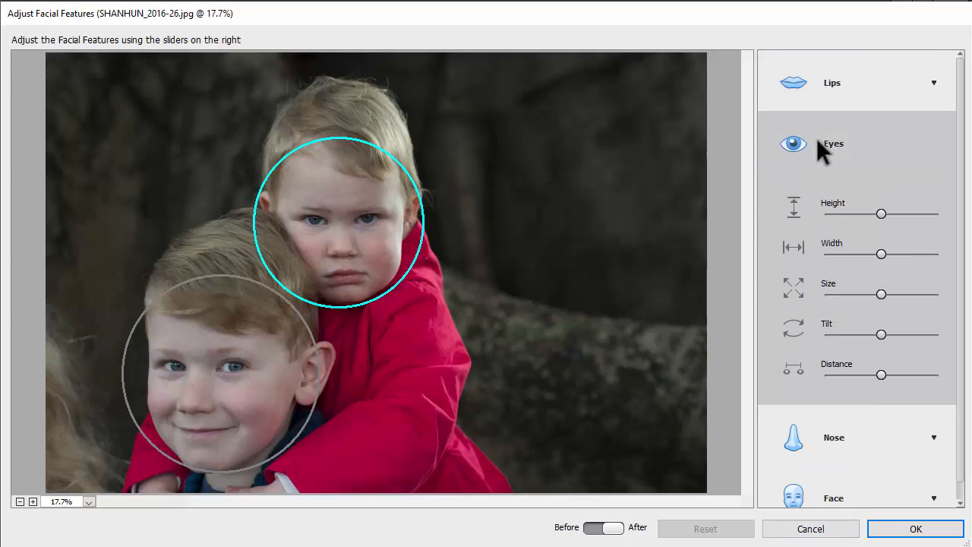
left_click(818, 85)
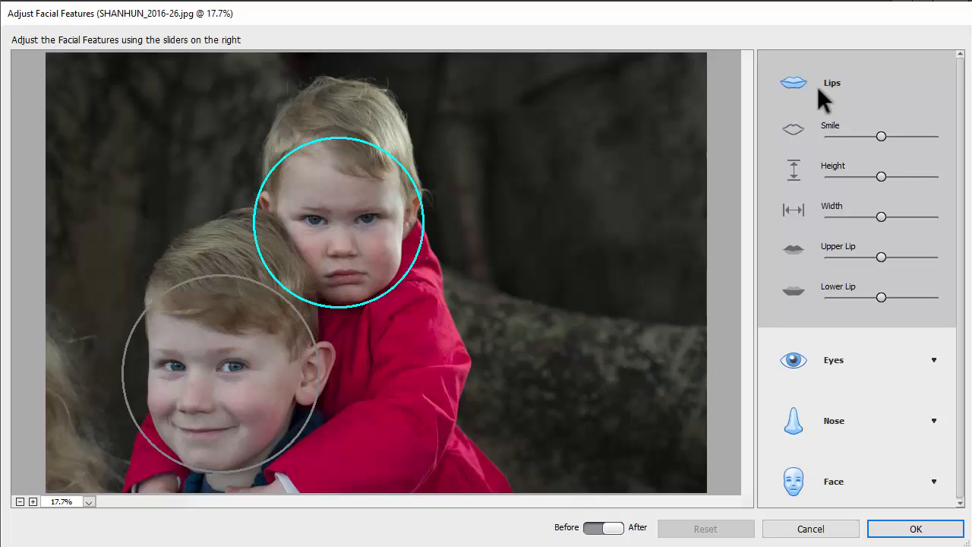
Try increasing the younger child's smile and strongly reducing the lower lip, and reset the facial adjustments
left_click_drag(883, 137, 911, 133)
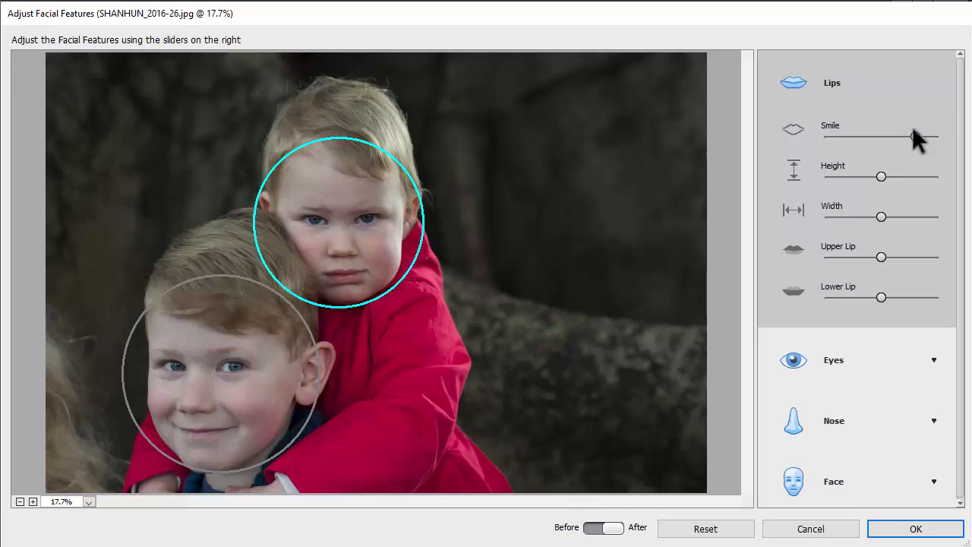
left_click_drag(905, 211, 871, 214)
mouse_move(882, 297)
left_mouse_down()
mouse_move(857, 302)
mouse_move(818, 287)
left_mouse_up()
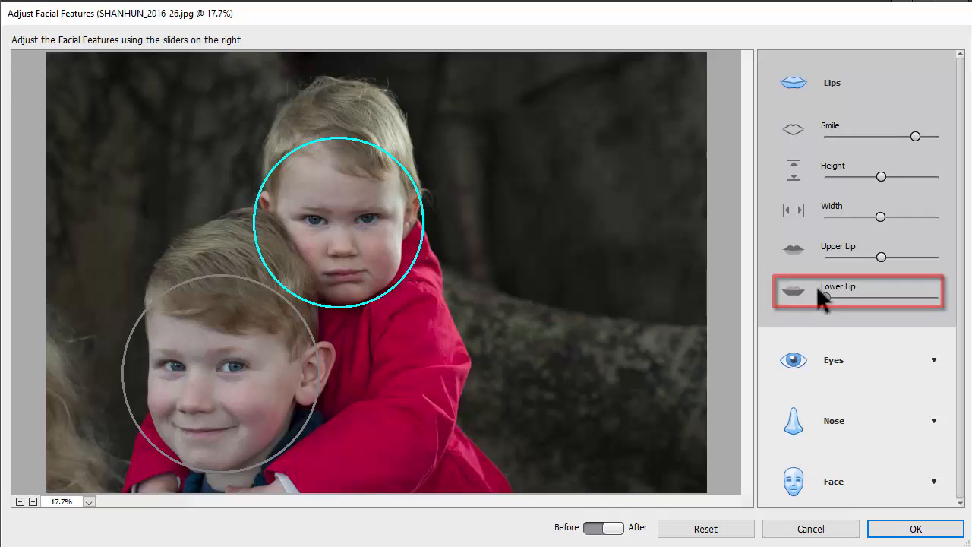
left_click(710, 530)
Increase the younger child's smile, slightly reduce the lower lip, compare before and after, and apply the adjustments
left_click_drag(881, 135, 908, 129)
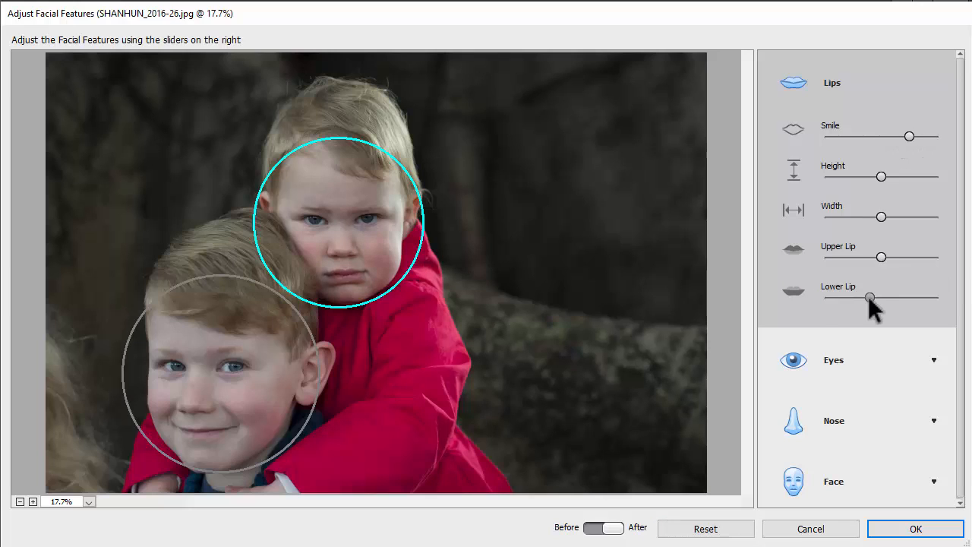
left_click(936, 361)
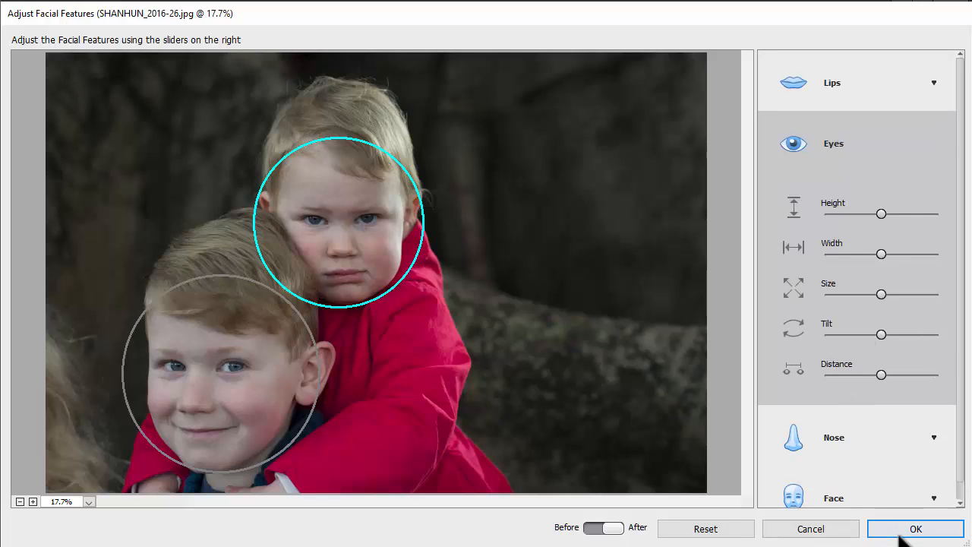
left_click(589, 531)
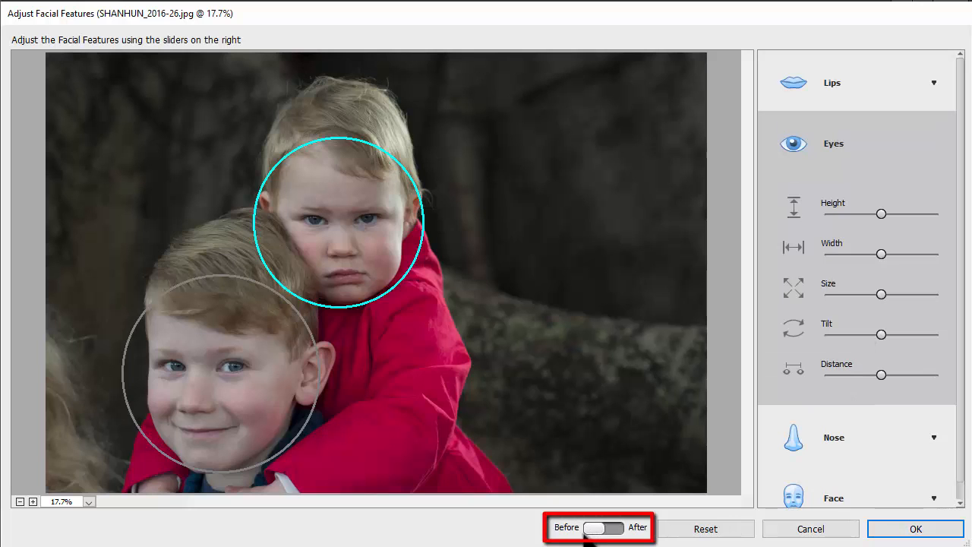
left_click(617, 530)
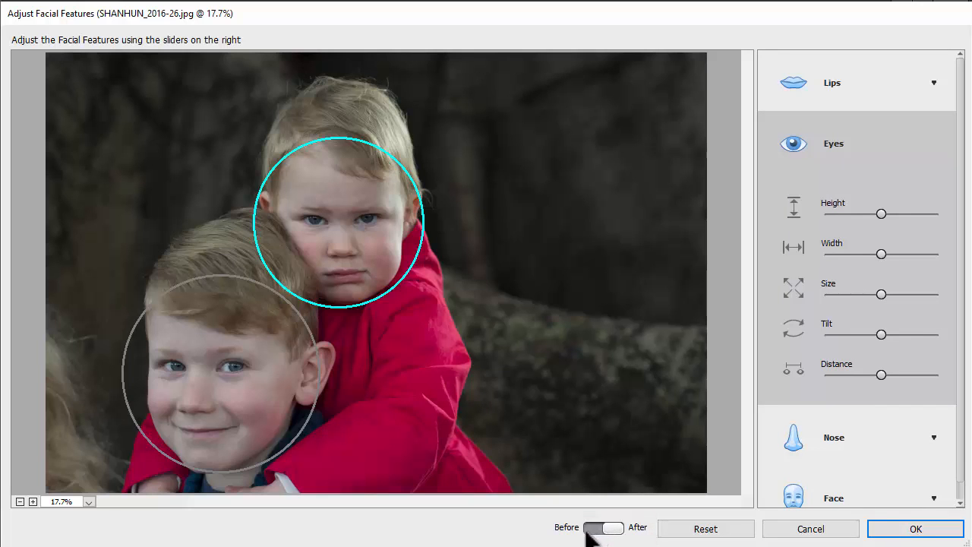
left_click(908, 536)
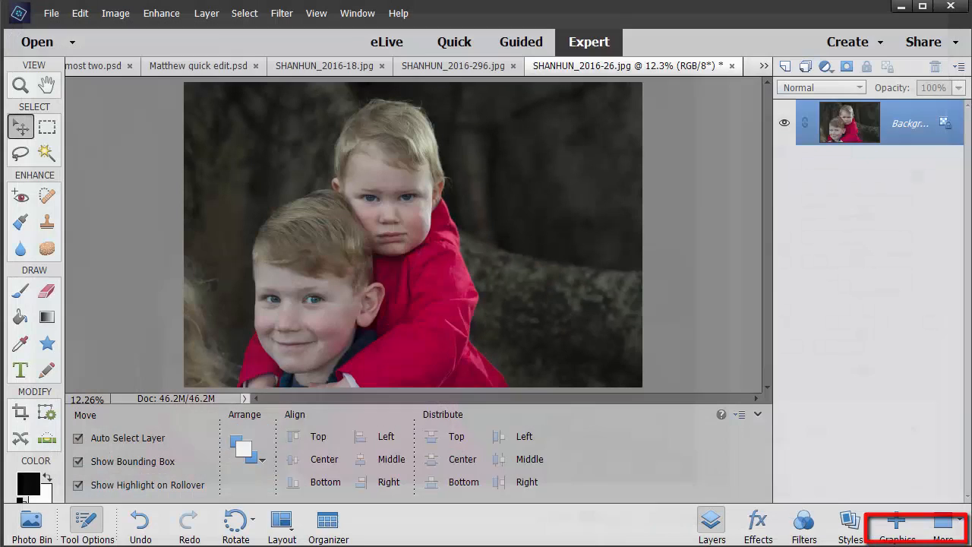
Use Adjust Facial Features on SHANHUN_2016-296.jpg to increase the boy's smile and upper lip, comparing before and after
left_click(474, 66)
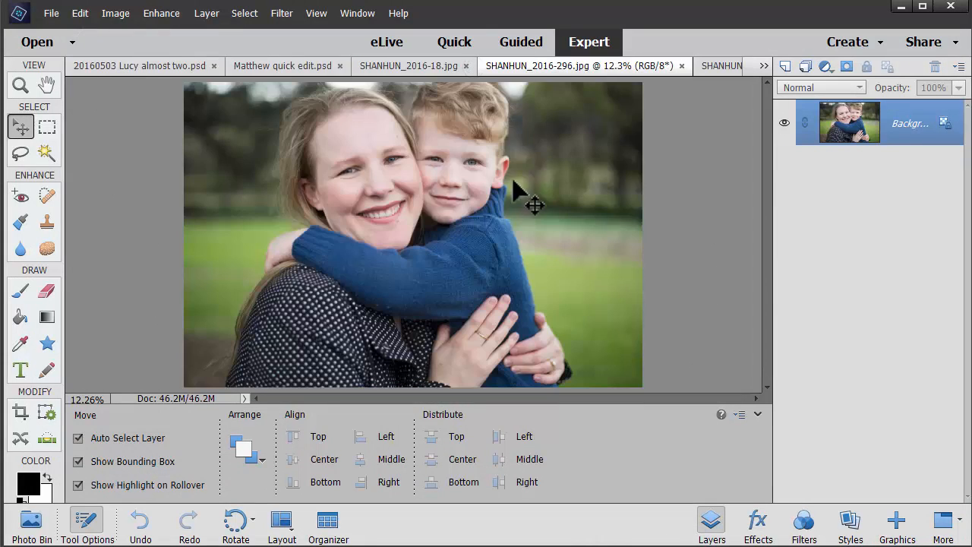
left_click(113, 14)
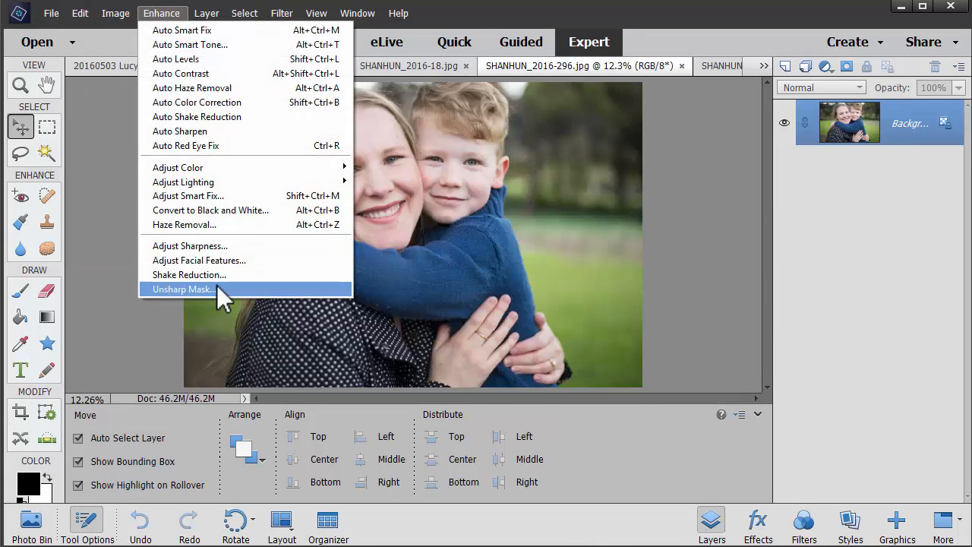
left_click(215, 263)
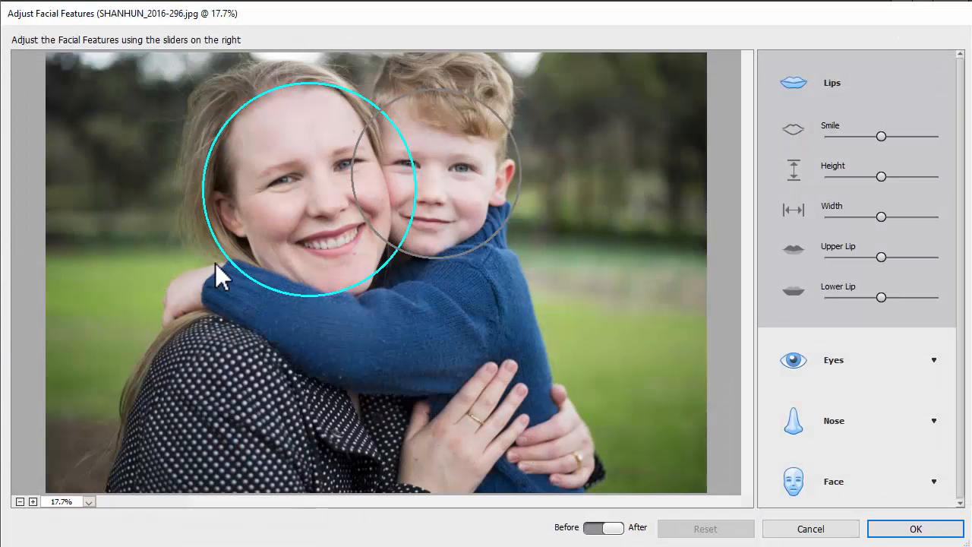
left_click(465, 204)
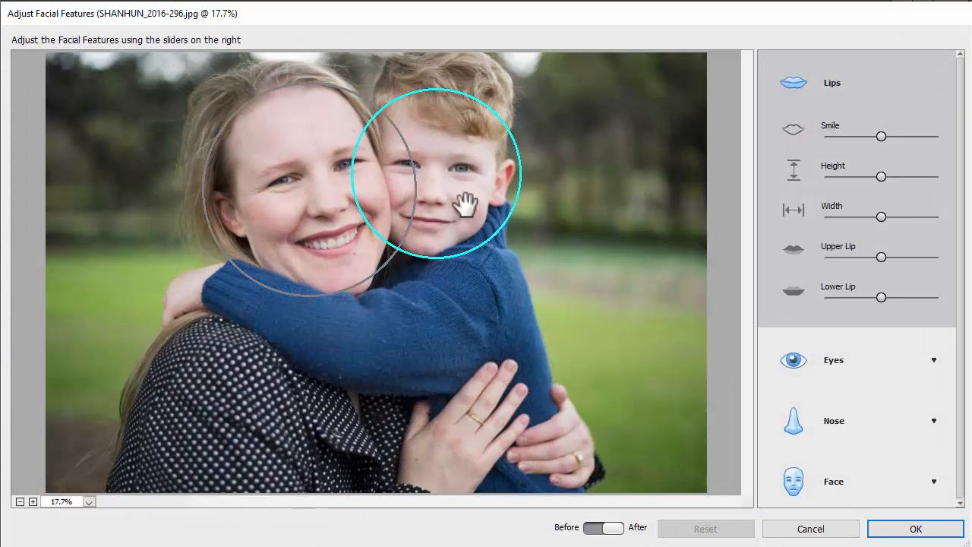
left_click_drag(881, 136, 900, 136)
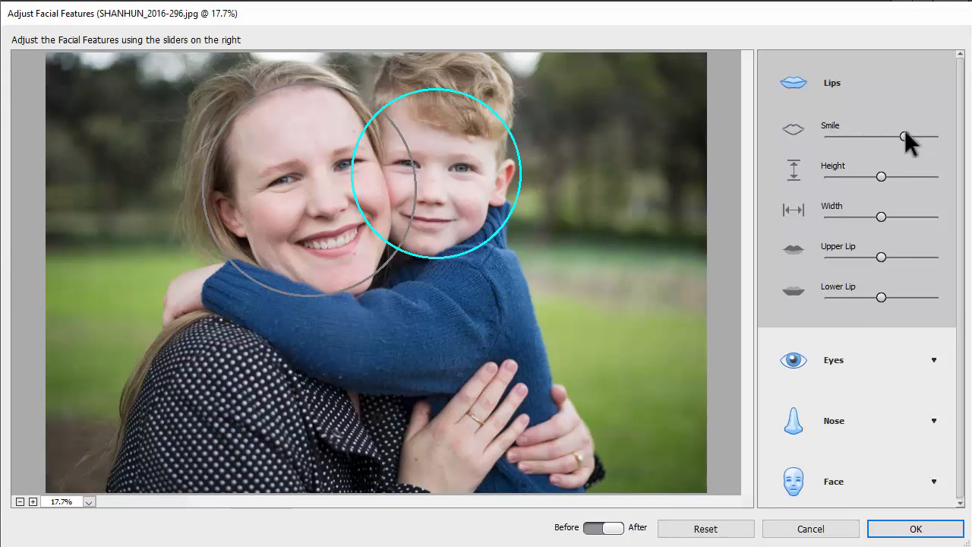
left_click_drag(908, 253, 912, 253)
left_click(591, 528)
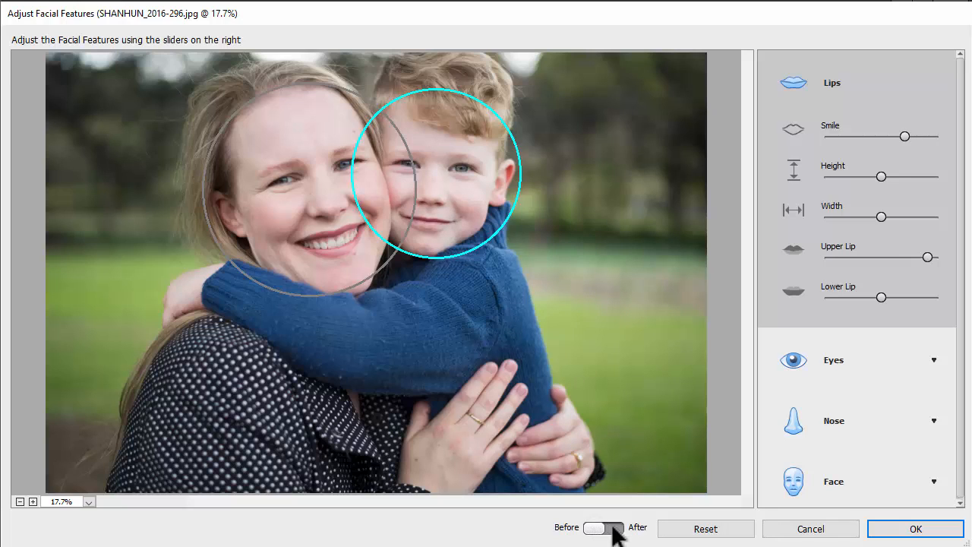
left_click(615, 528)
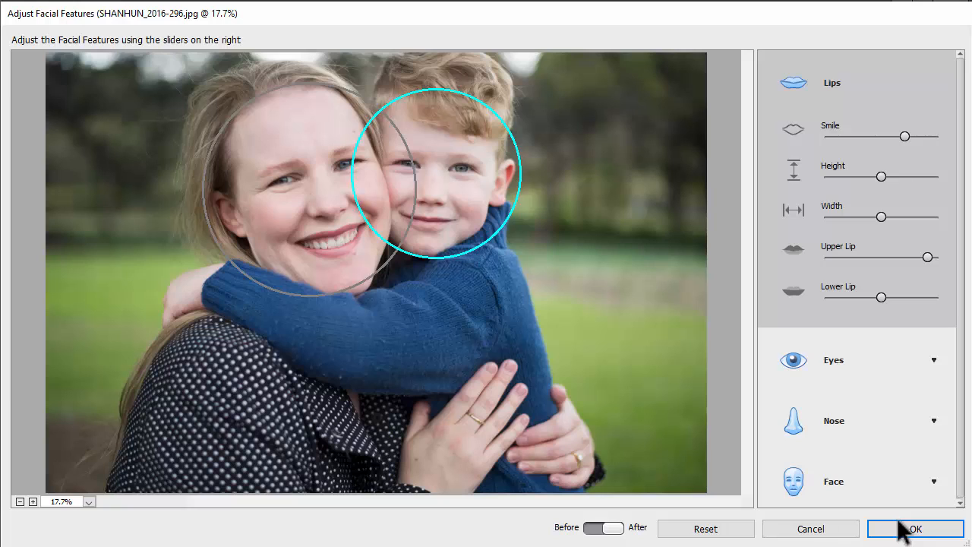
Increase the eye height on the woman's face and apply the facial adjustments
left_click(315, 199)
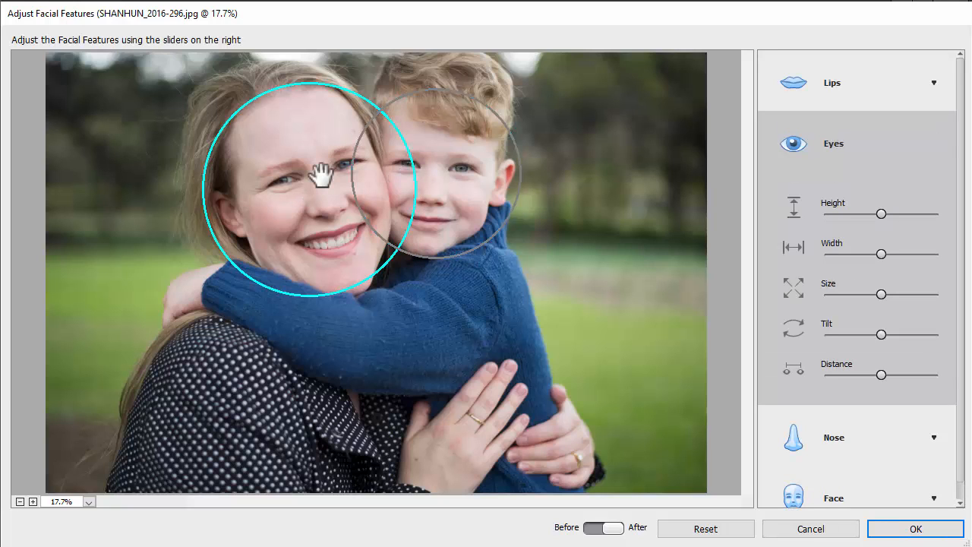
left_click_drag(881, 214, 895, 214)
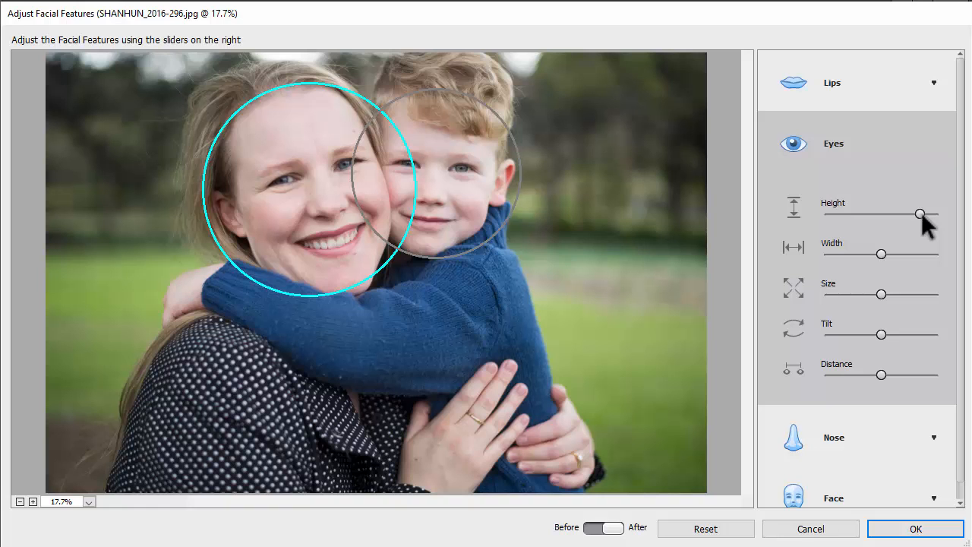
left_click(887, 528)
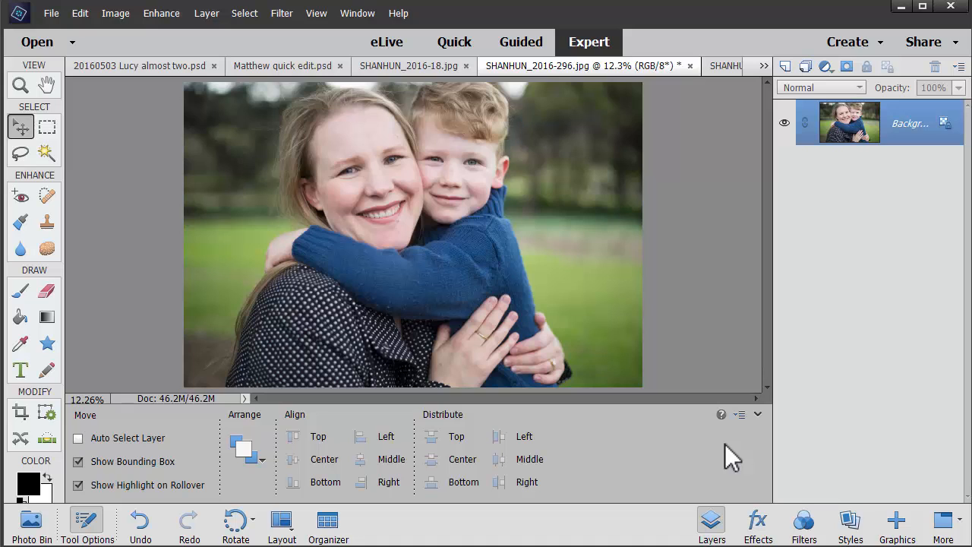
Undo and redo the facial adjustments to compare results in SHANHUN_2016-296.jpg and SHANHUN_2016-26.jpg
key("ctrl+z")
key("ctrl+y")
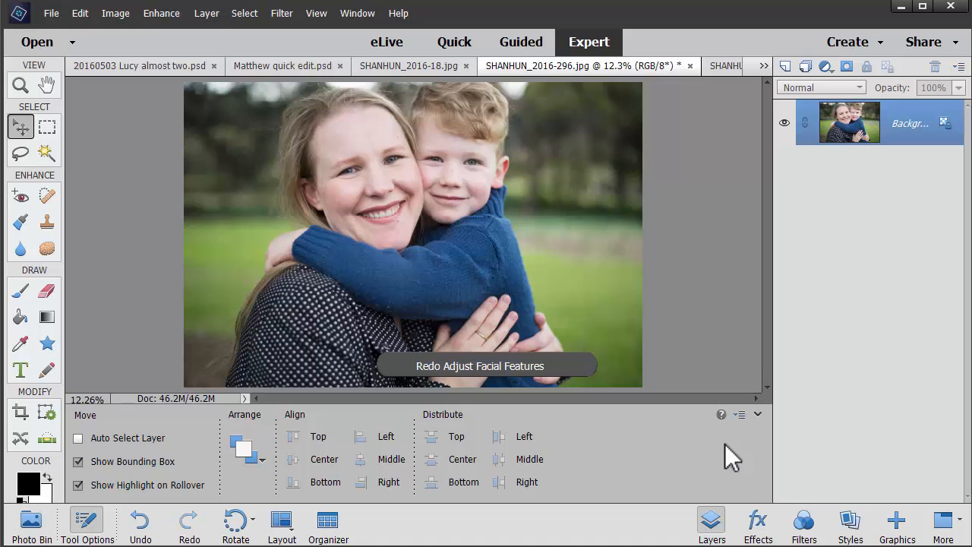
left_click(722, 67)
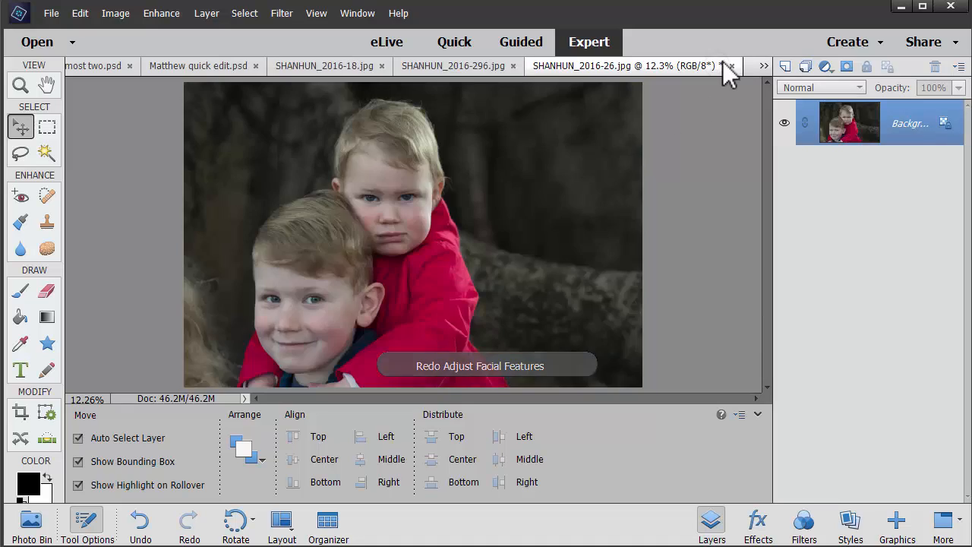
key("ctrl+y")
Open Adjust Facial Features for SHANHUN_2016-18.jpg and increase the smile of the boy in the blue cardigan
left_click(349, 66)
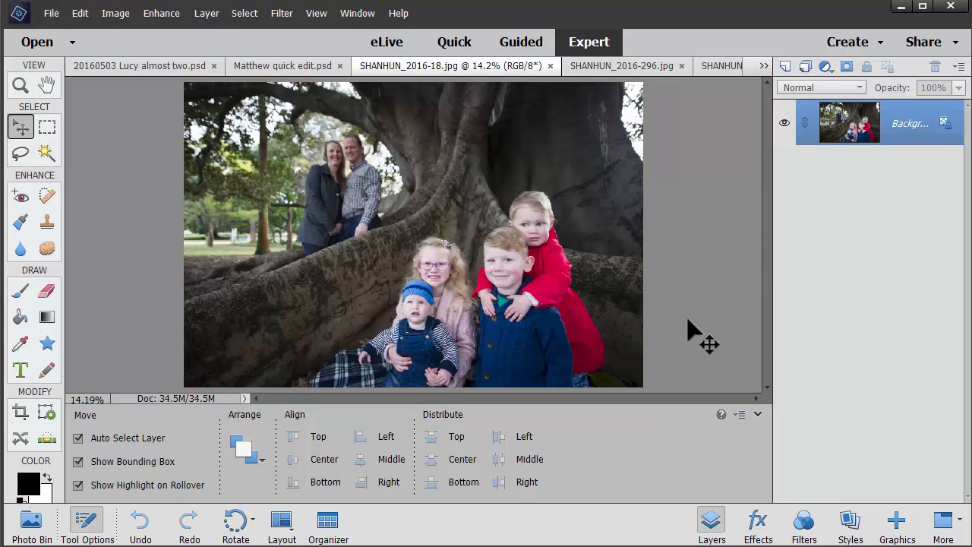
left_click(162, 15)
mouse_move(135, 16)
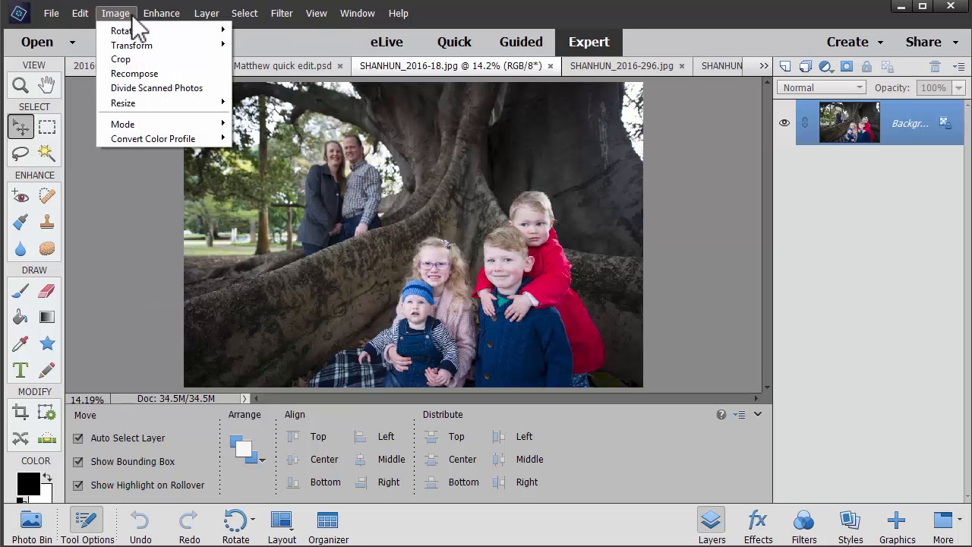
left_click(232, 260)
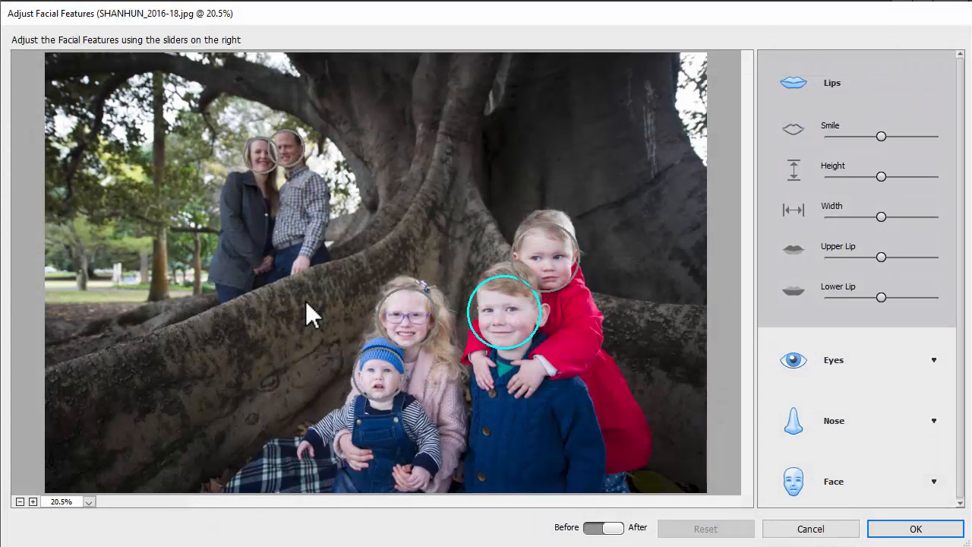
left_click_drag(881, 136, 906, 130)
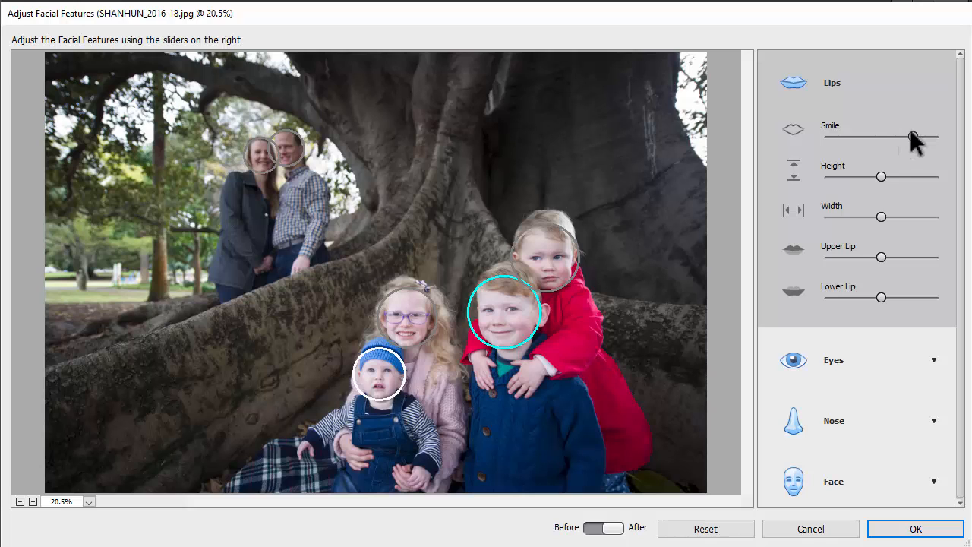
Increase the smile of the child in the red coat and apply the facial adjustments
left_click(386, 376)
left_click(562, 259)
left_click_drag(881, 136, 917, 137)
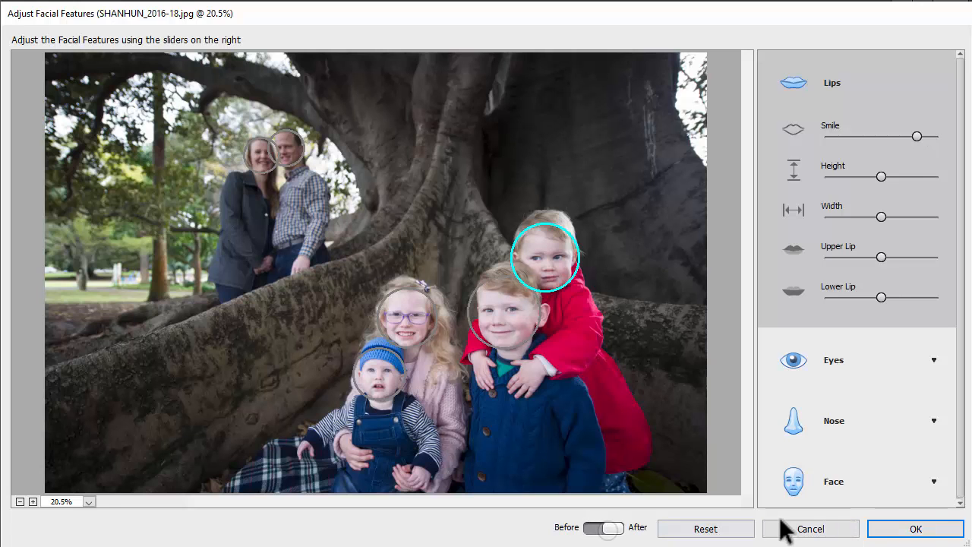
left_click(892, 528)
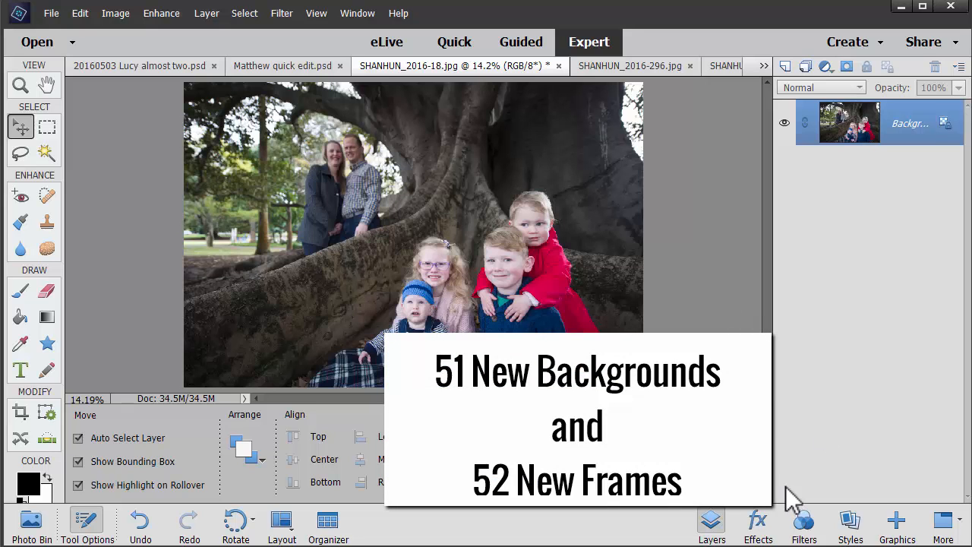
Try the Silver Glass frame on the family photo with the picture scaled down inside it, and undo the frame
left_click(893, 523)
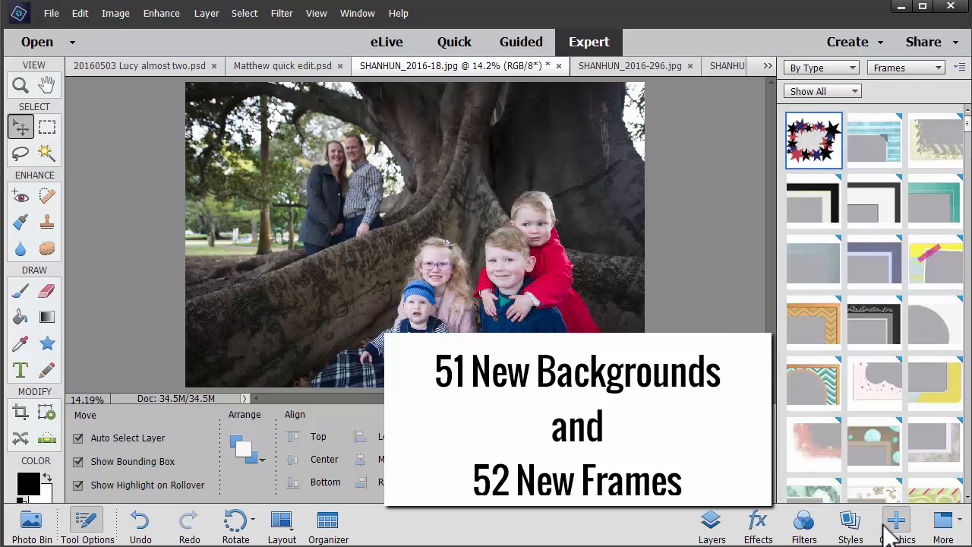
left_click_drag(969, 142, 967, 456)
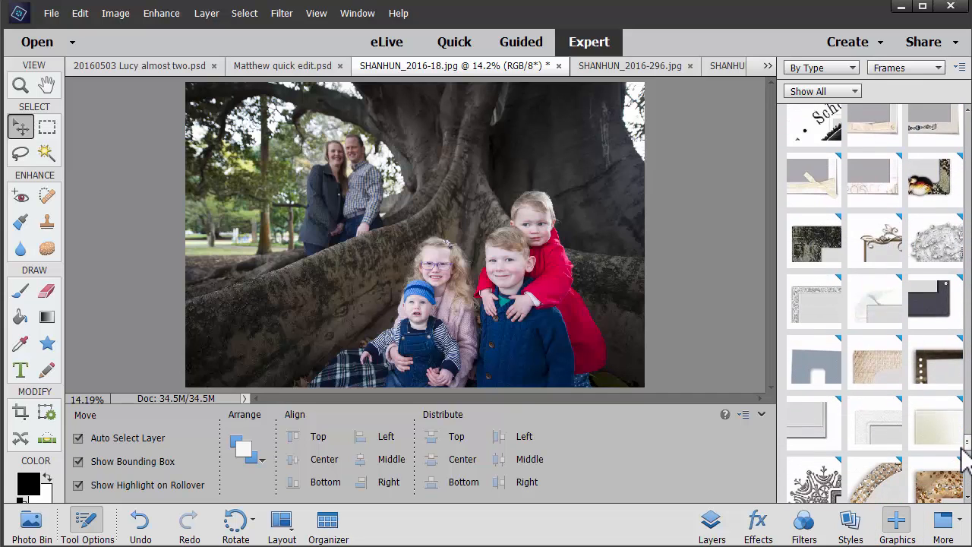
double_click(928, 257)
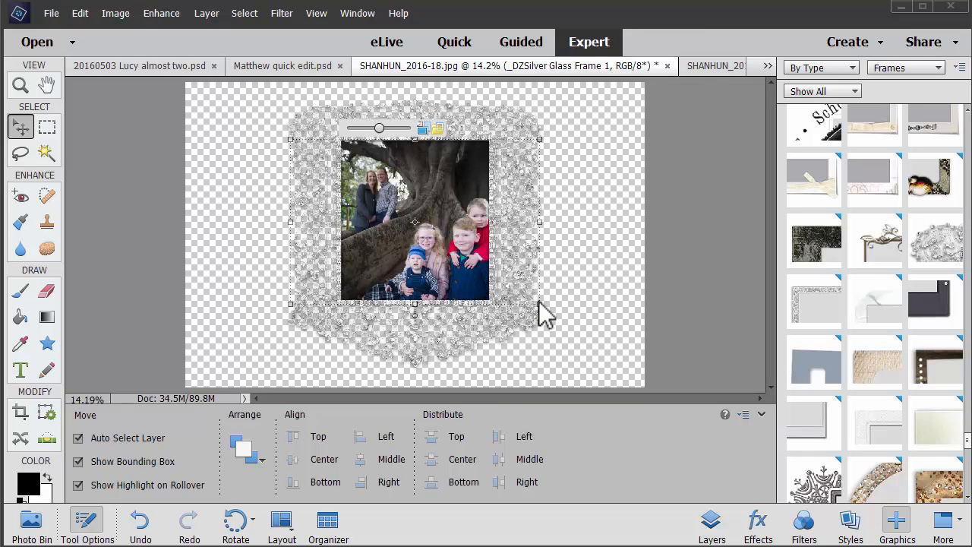
left_click_drag(379, 128, 361, 129)
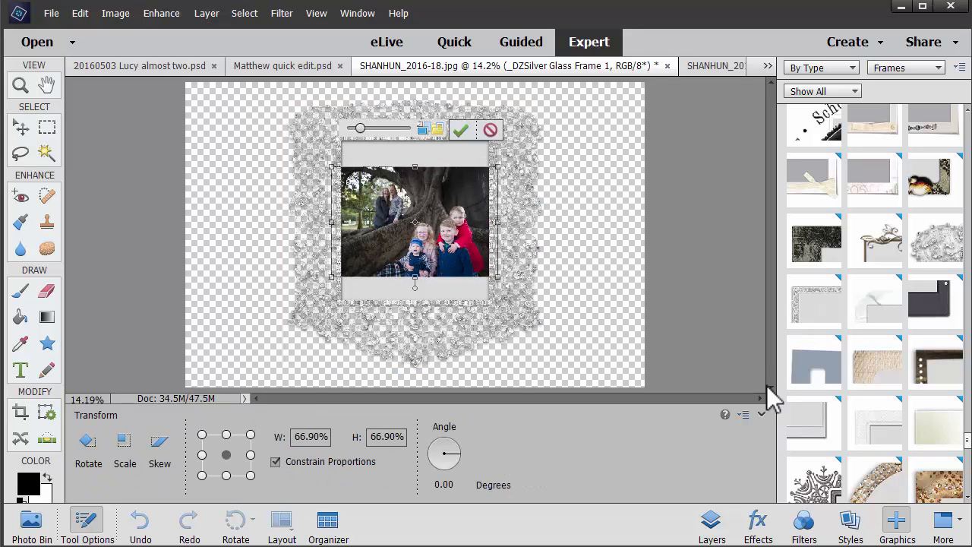
left_click(491, 131)
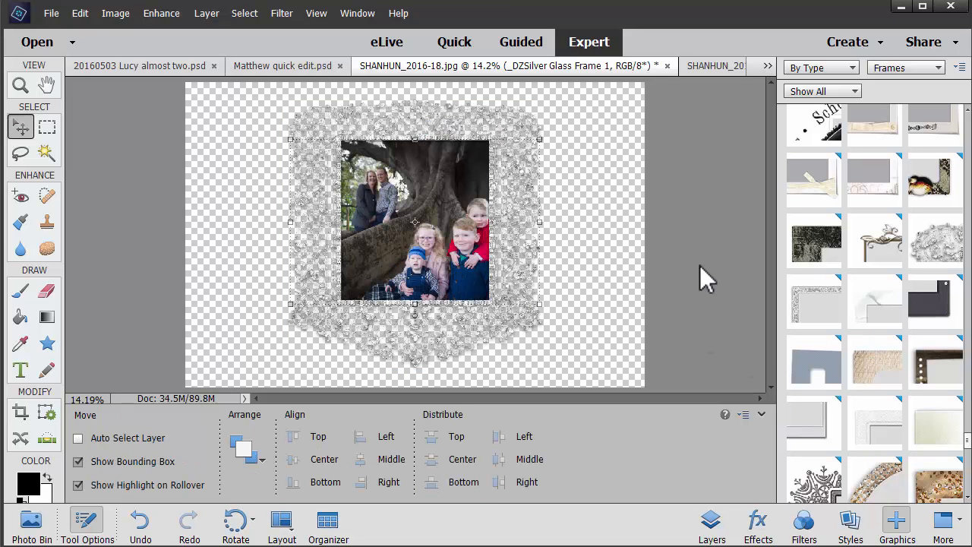
key("ctrl+z")
key("ctrl+z")
Add the rectangular Silvery Frame graphic around the family photo and confirm the picture scale at 100.70%
double_click(809, 299)
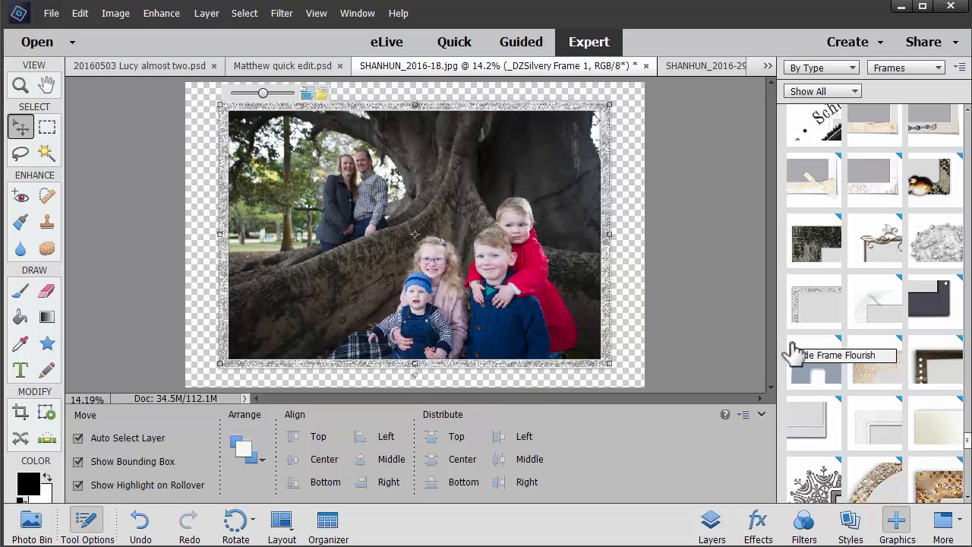
mouse_move(263, 94)
left_mouse_down()
mouse_move(254, 96)
mouse_move(267, 95)
left_mouse_up()
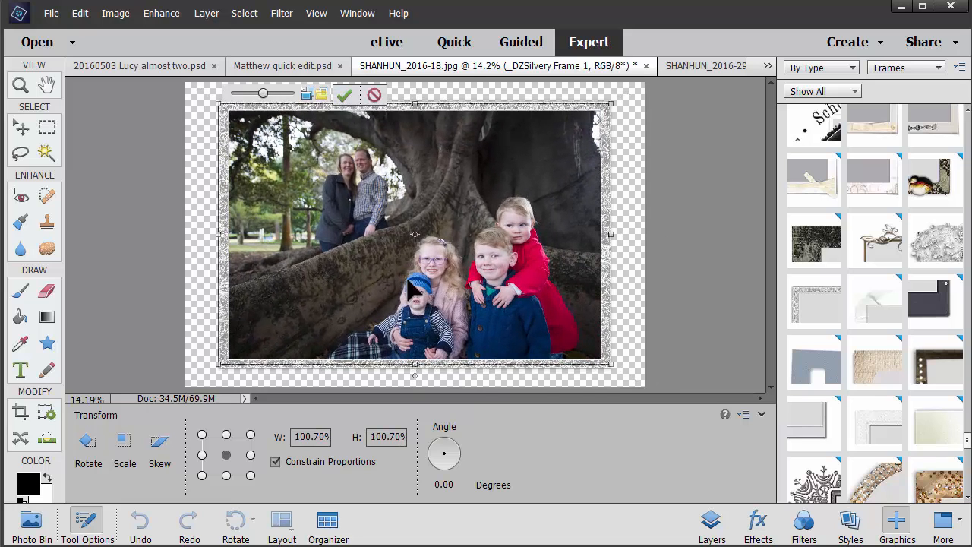
left_click(345, 94)
Place the wooden plank graphic from the Backgrounds collection behind the framed family photo
left_click(908, 67)
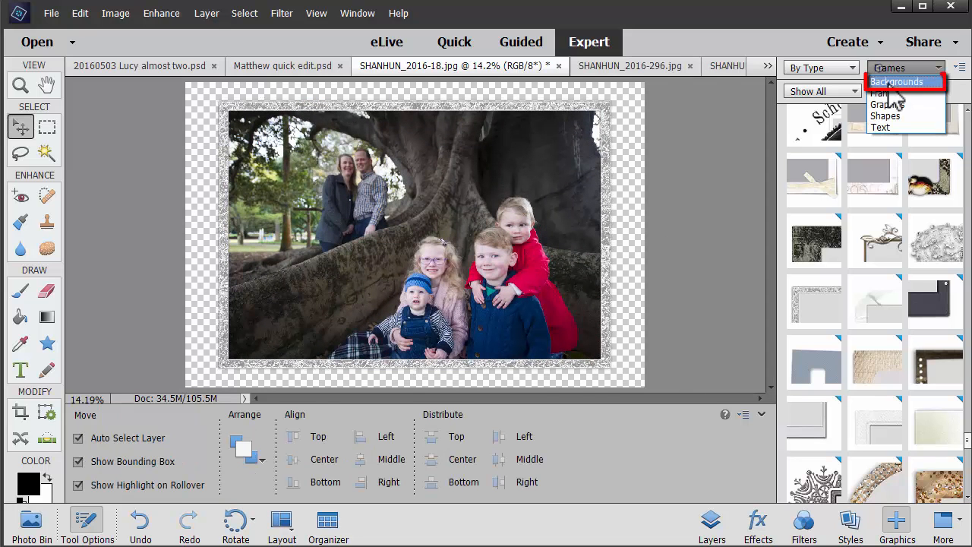
left_click(885, 83)
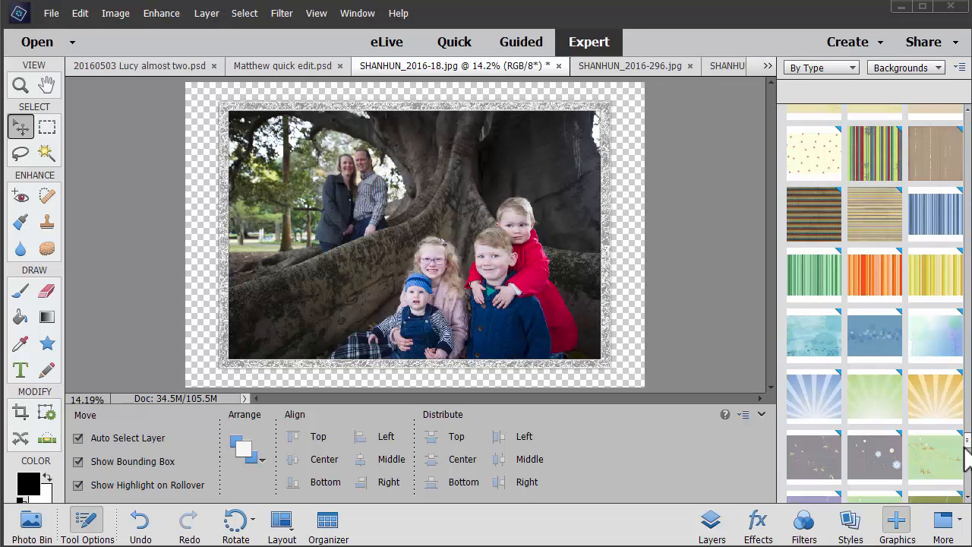
left_click(965, 488)
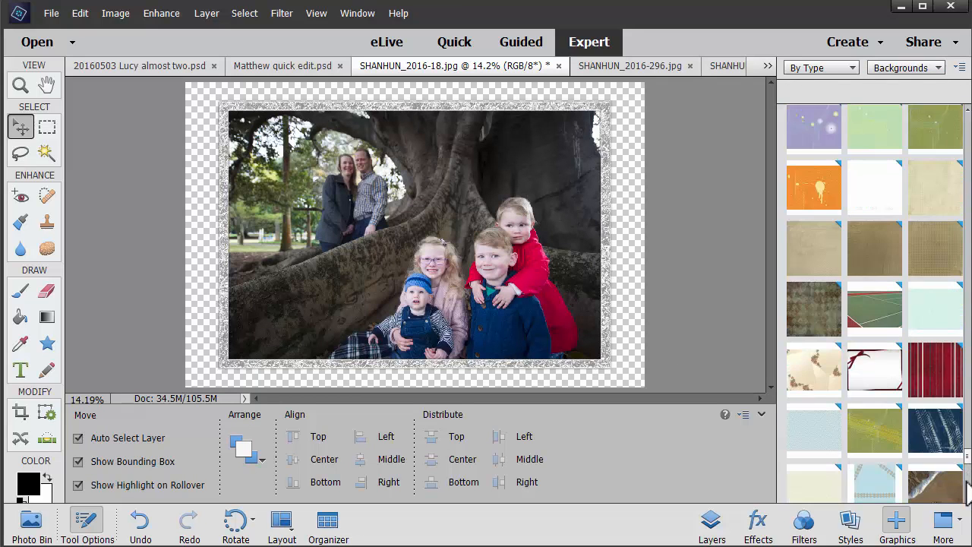
left_click(965, 490)
left_click(967, 493)
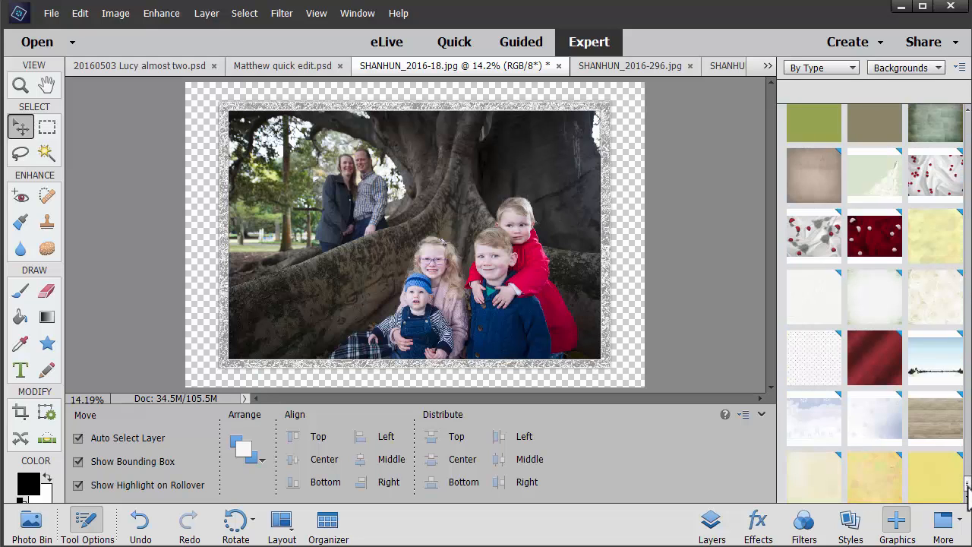
double_click(937, 435)
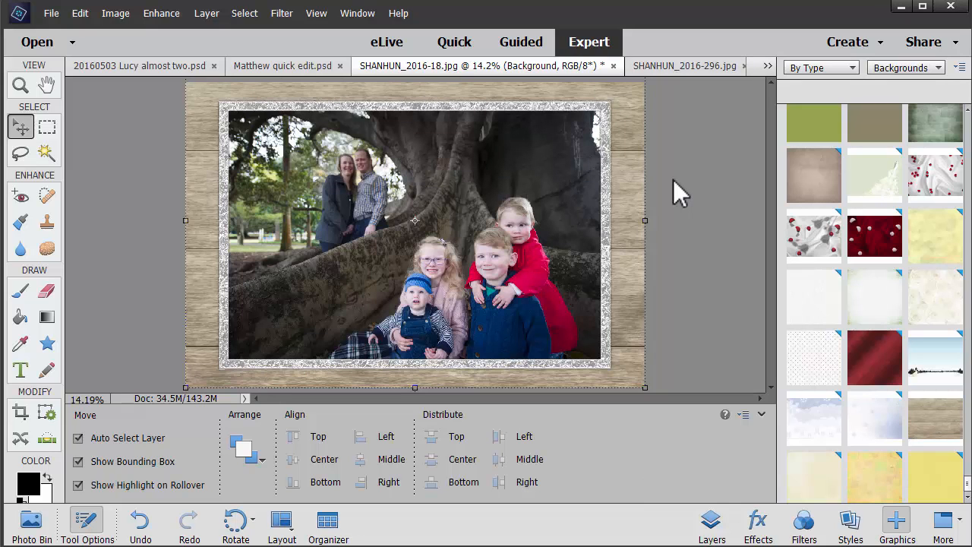
key("ctrl+minus")
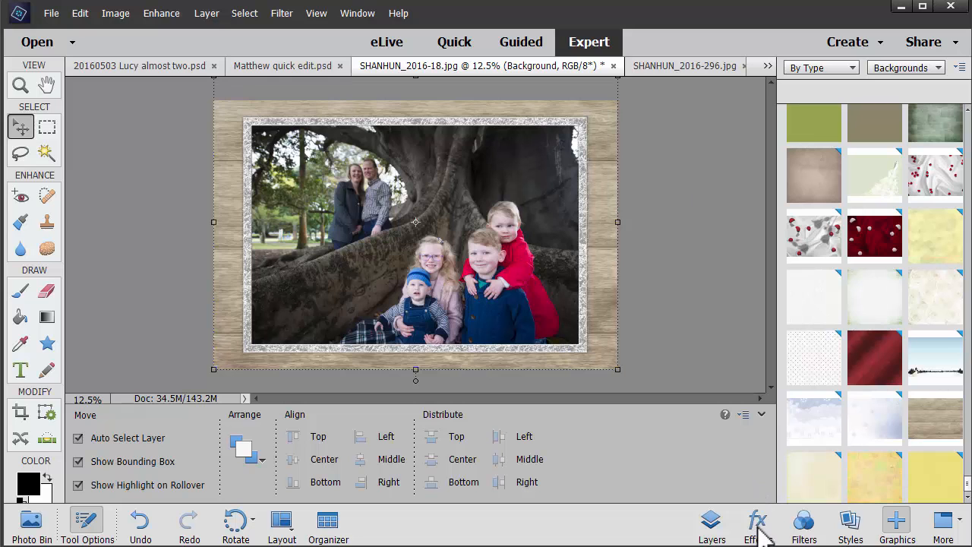
left_click(804, 523)
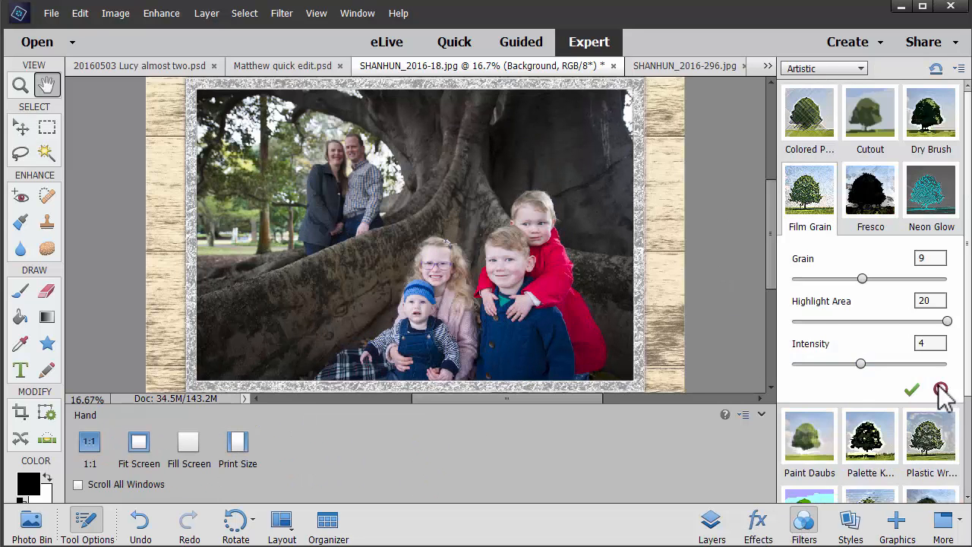
left_click(943, 391)
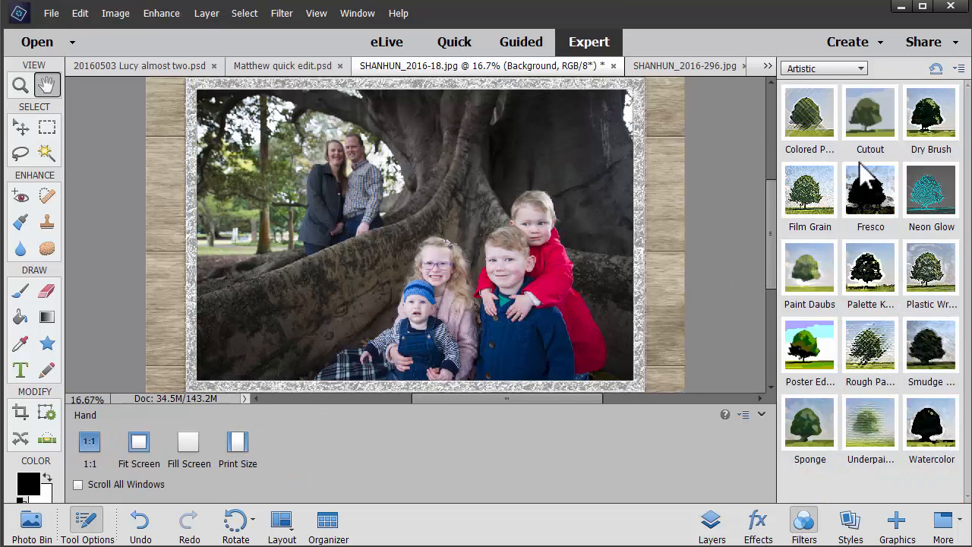
Select the photo layer in the silver frame group and set Film Grain to Grain 2, Highlight Area 10 and Intensity 1
left_click(712, 522)
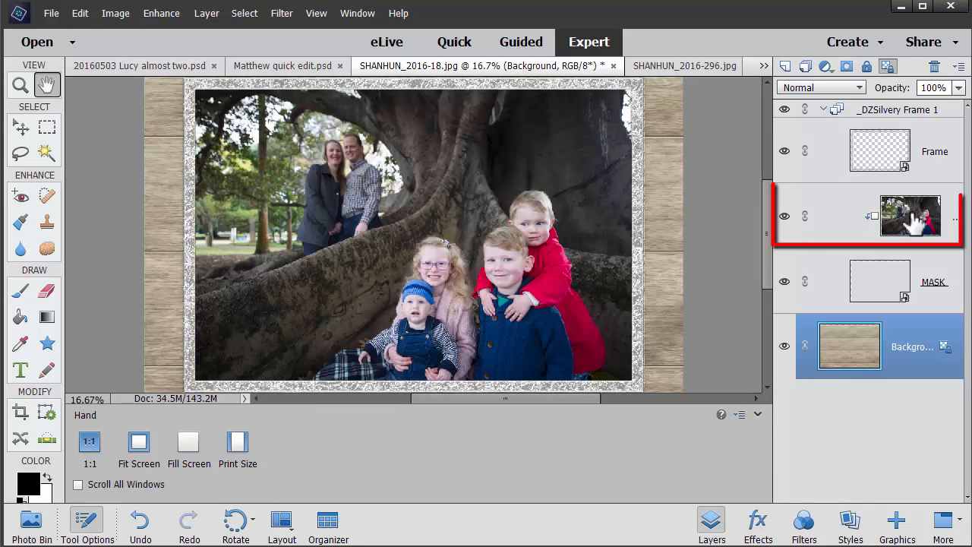
left_click(843, 217)
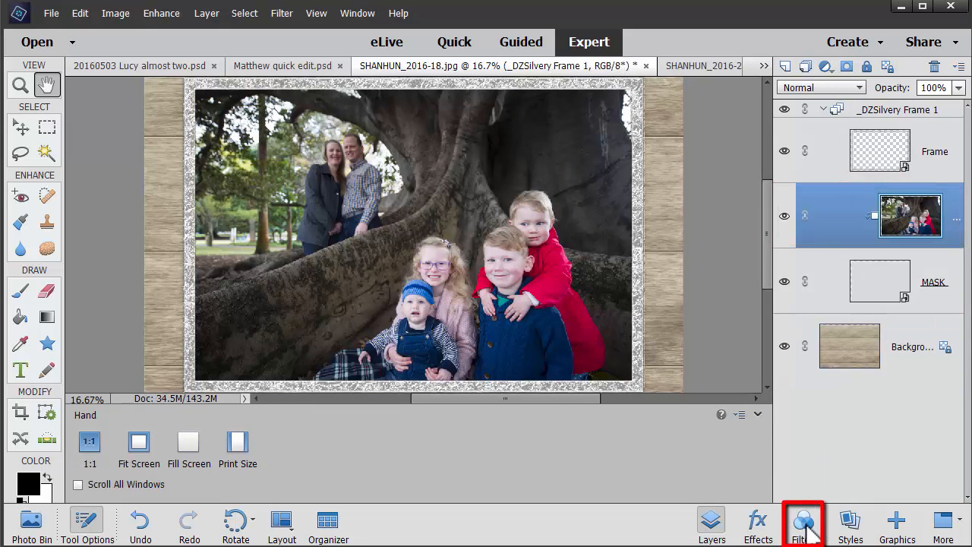
left_click(803, 521)
left_click(805, 215)
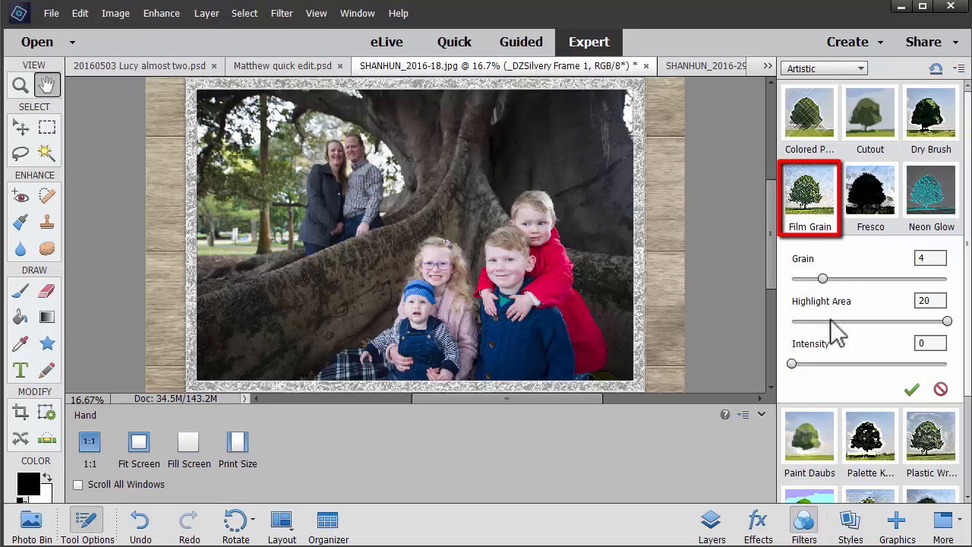
mouse_move(794, 365)
left_mouse_down()
mouse_move(831, 365)
mouse_move(803, 365)
left_mouse_up()
left_click_drag(947, 321, 873, 322)
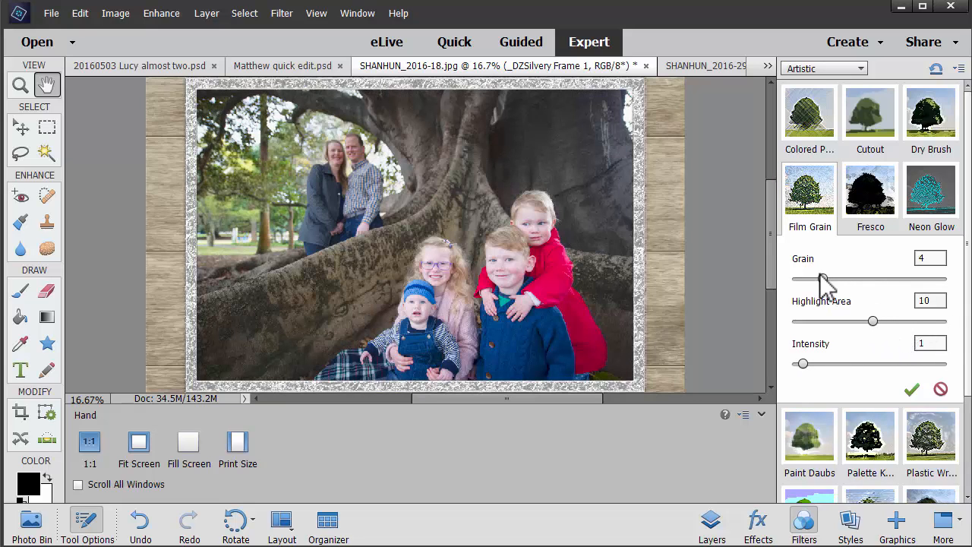
left_click_drag(821, 279, 806, 279)
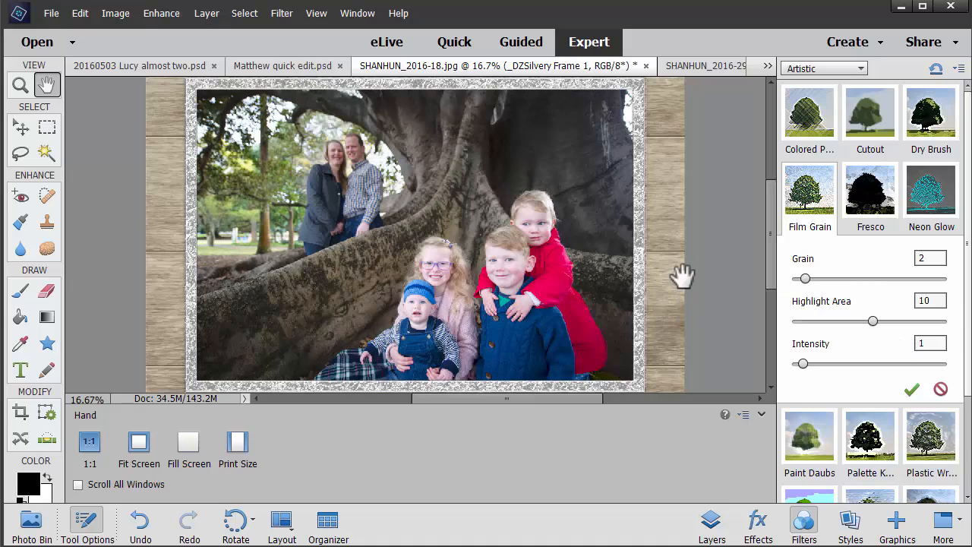
Check the film grain on the children's faces at 100% and apply the filter to the photo
key("ctrl+equal")
key("ctrl+equal")
key("ctrl+equal")
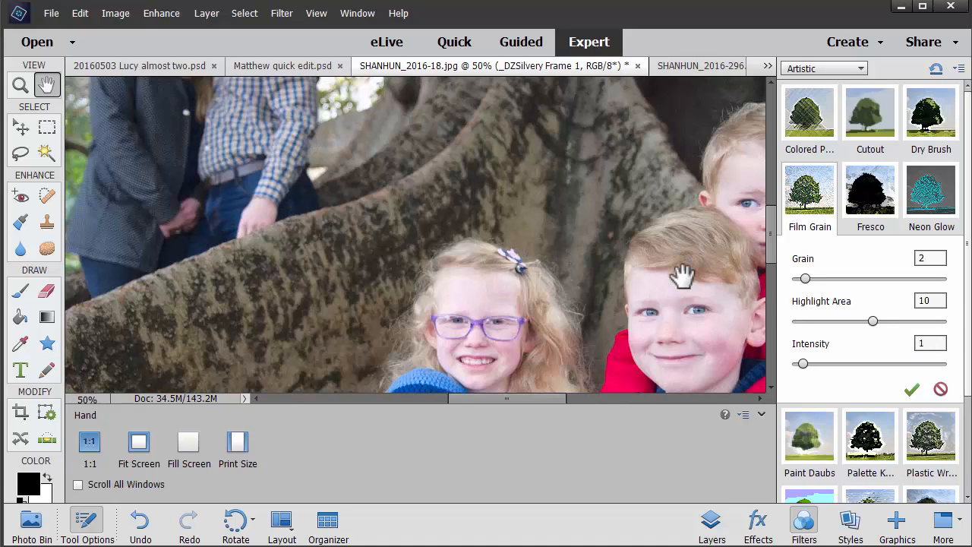
key("ctrl+equal")
key("ctrl+equal")
left_click_drag(682, 277, 330, 138)
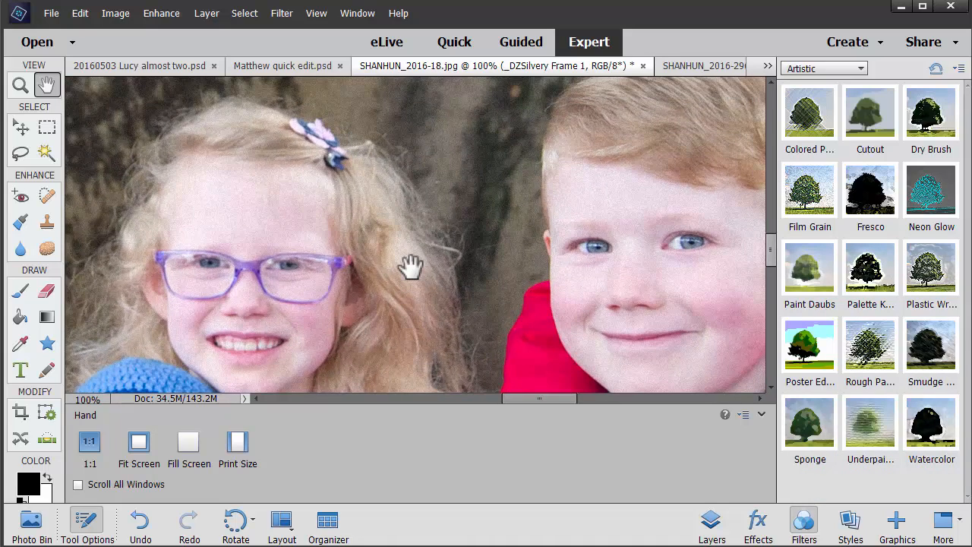
key("ctrl+0")
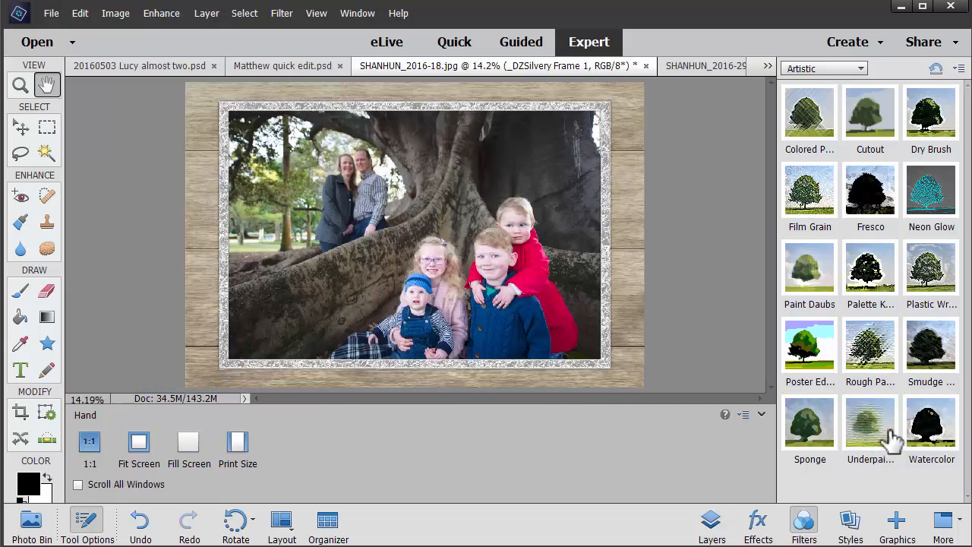
Reopen the Film Grain settings without applying them and undo the film grain on the family photo
left_click(825, 203)
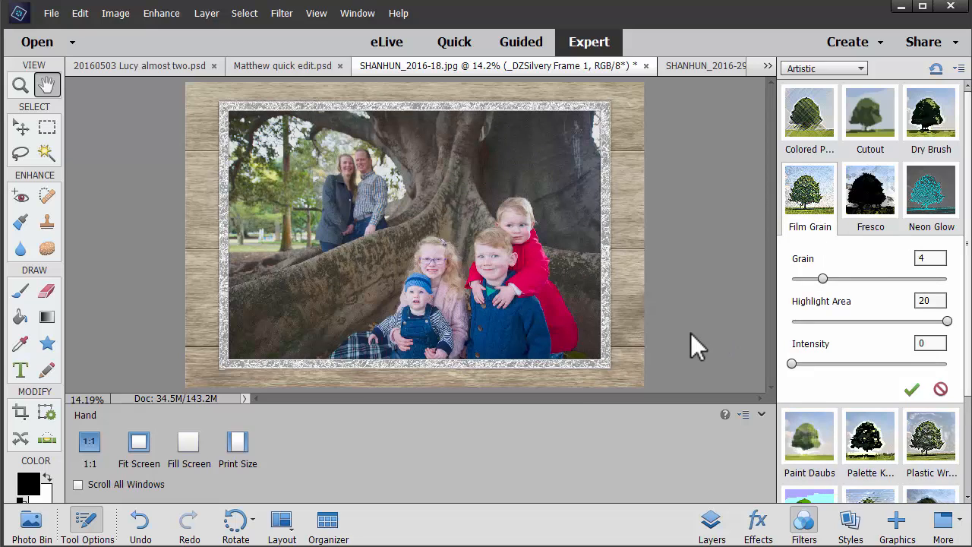
key("ctrl+z")
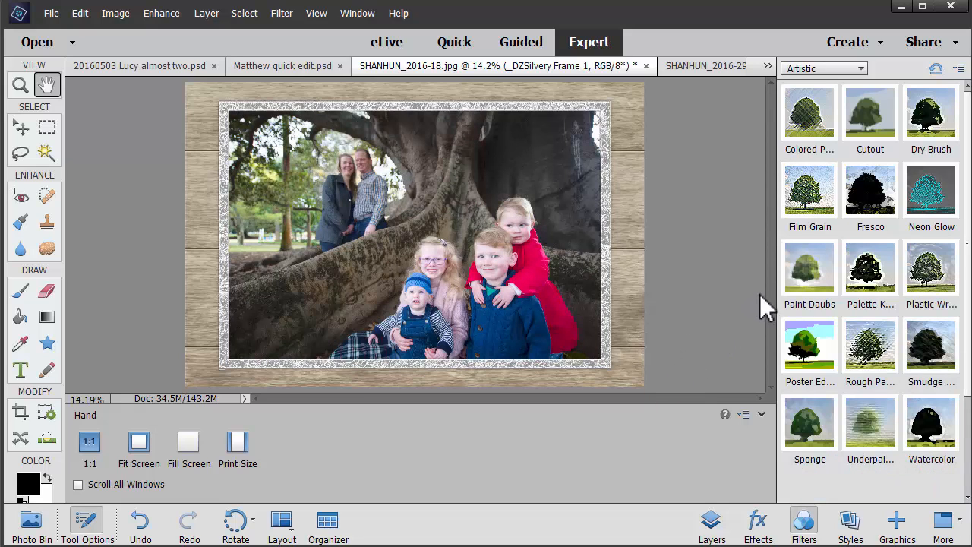
left_click(714, 536)
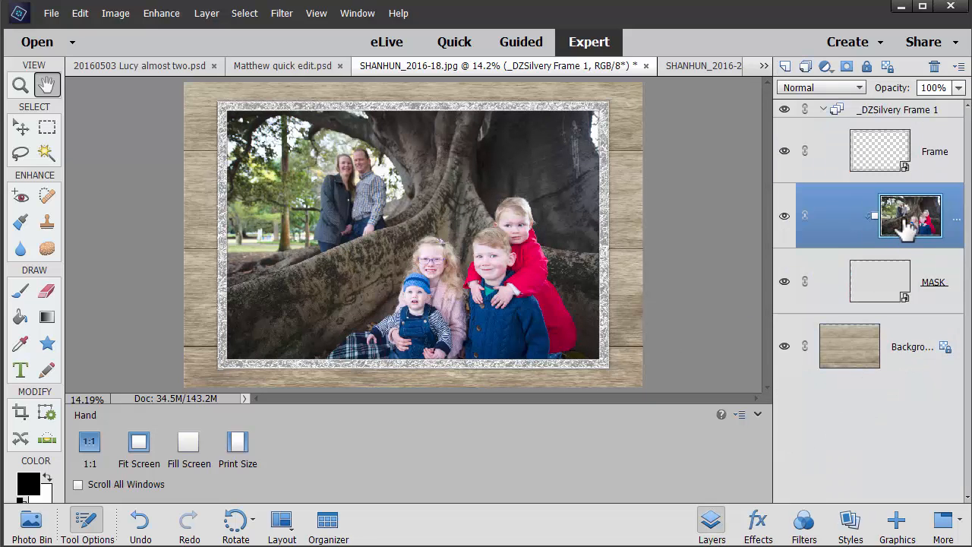
left_click(760, 532)
left_click(803, 520)
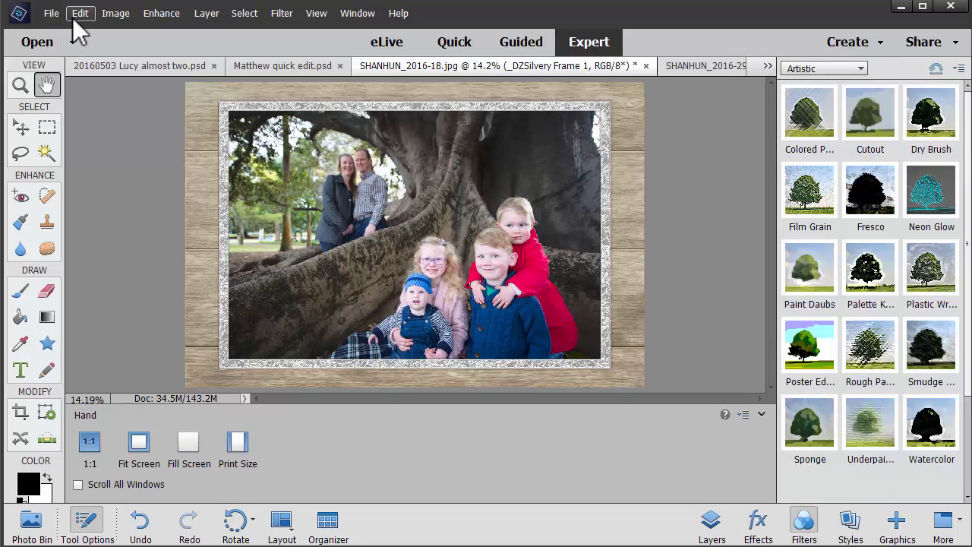
left_click(80, 13)
left_click(79, 32)
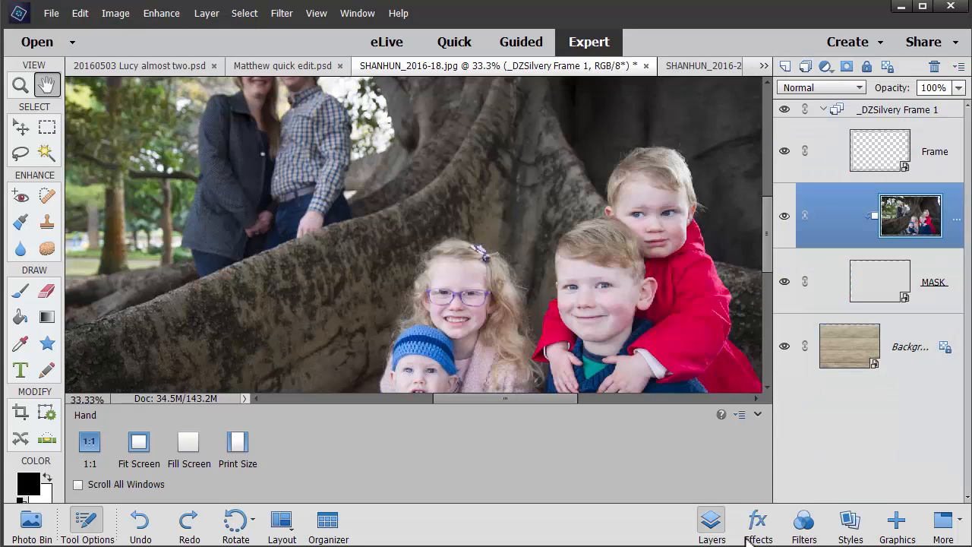
Apply the Blur filter from the Blur category to the framed photo layer
left_click(803, 524)
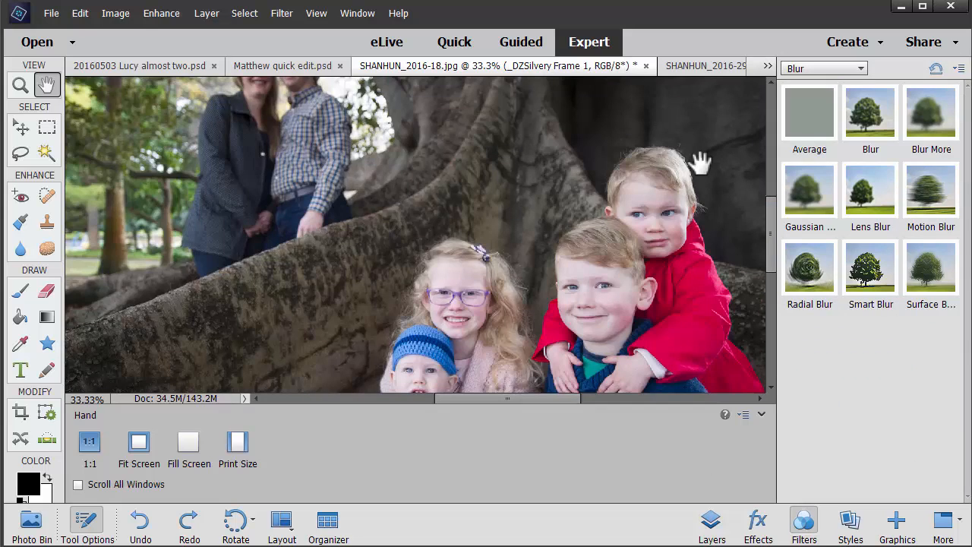
key("ctrl+minus")
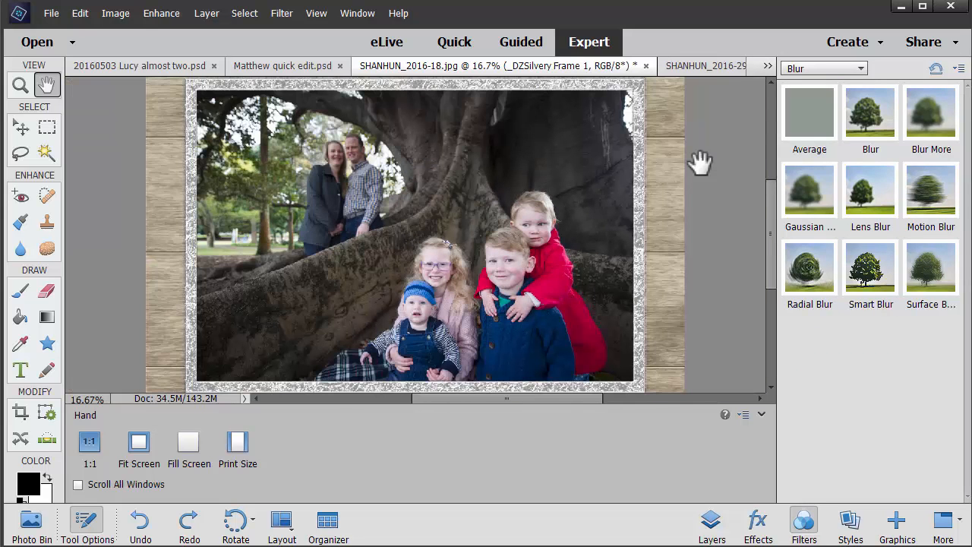
left_click(870, 118)
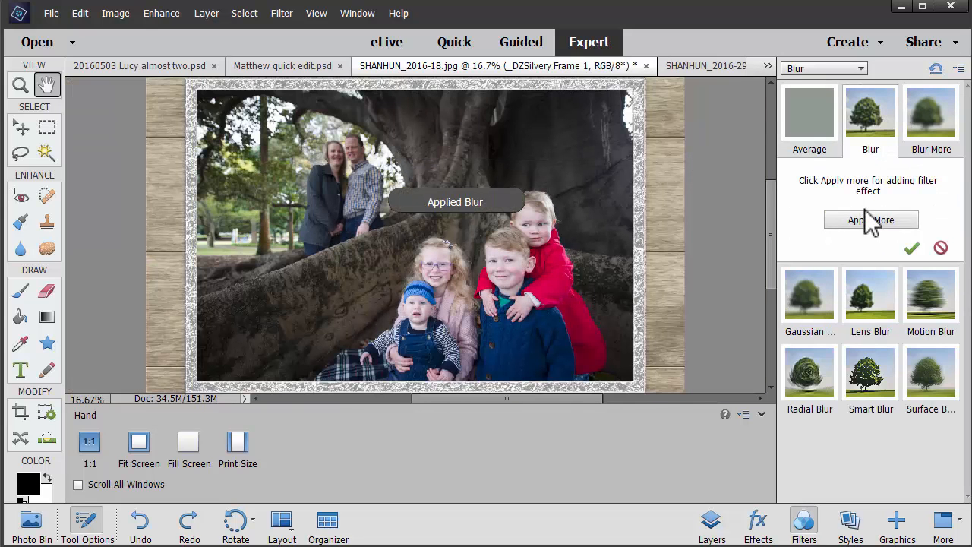
key("ctrl+plus")
key("ctrl+plus")
key("ctrl+plus")
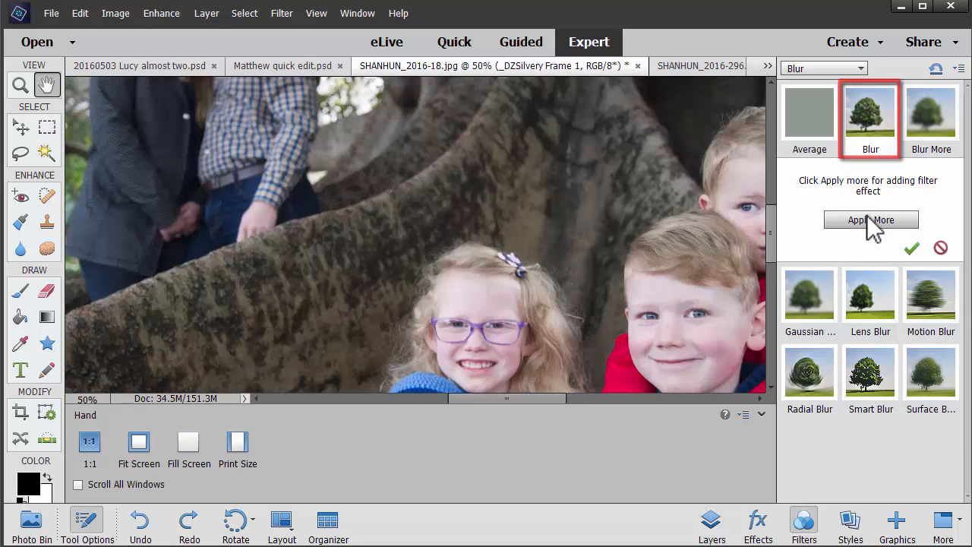
Add the Blur effect four more times, inspect the children's faces, and confirm the filter
left_click(874, 226)
left_click(871, 227)
left_click(872, 228)
left_click(871, 228)
left_click_drag(612, 275, 449, 180)
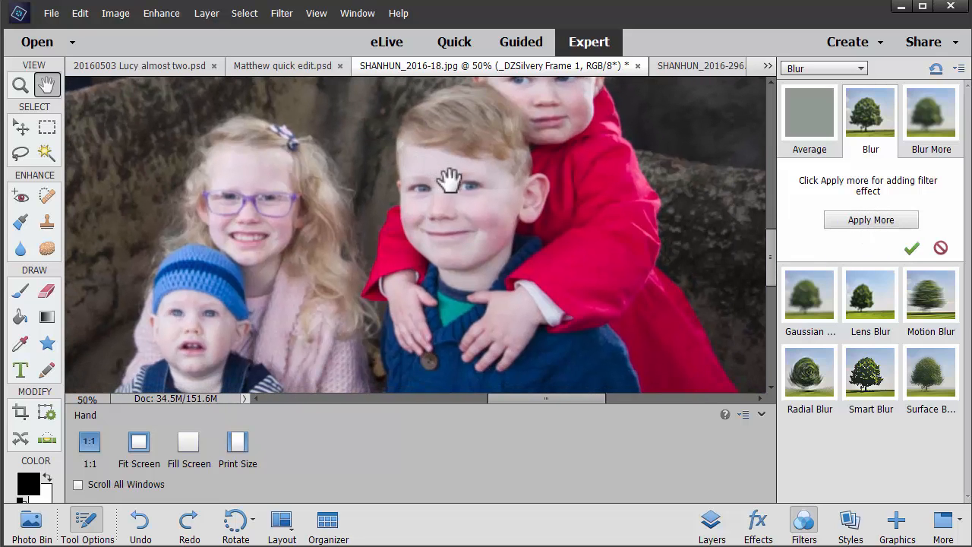
left_click(913, 251)
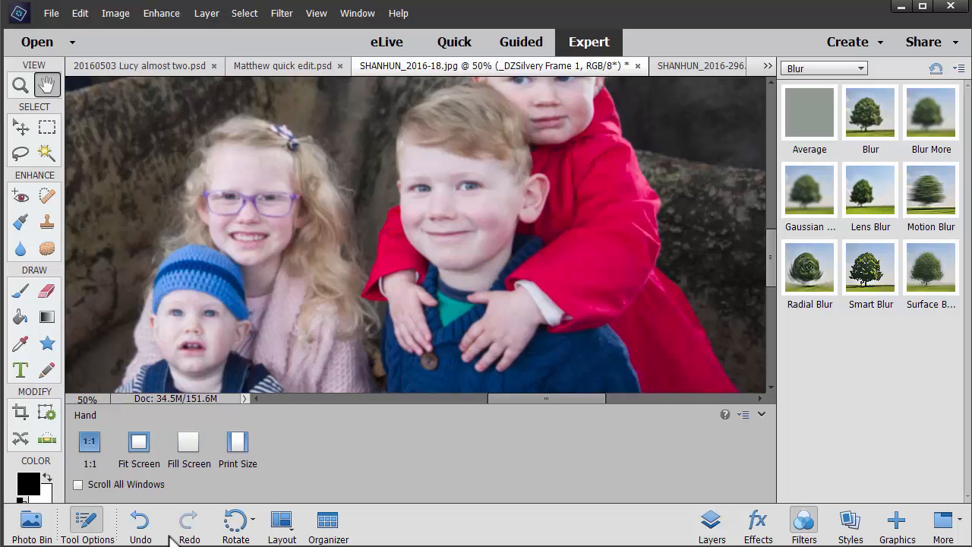
Undo the Blur filter on the family photo, redoing and undoing it to compare the blurred and sharp faces
left_click(80, 13)
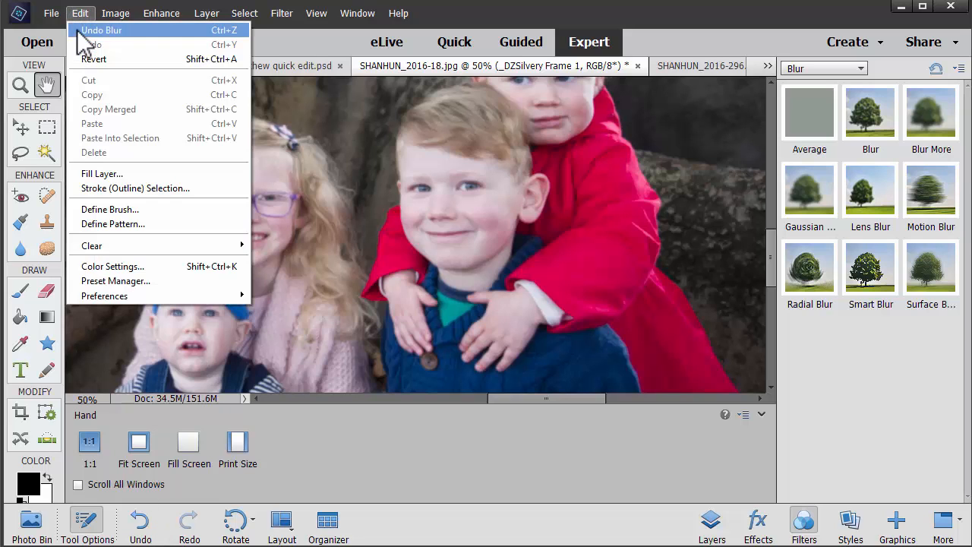
left_click(91, 31)
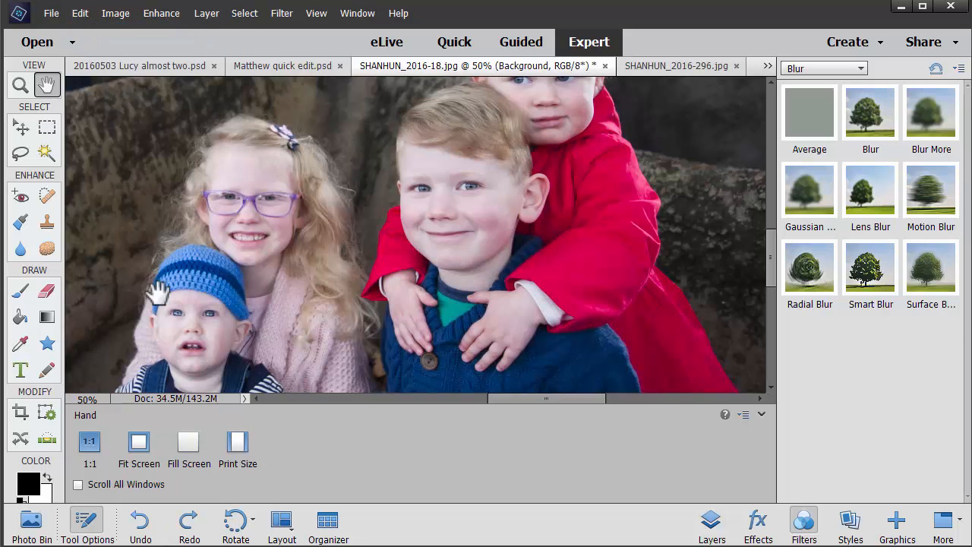
key("ctrl+y")
key("ctrl+t")
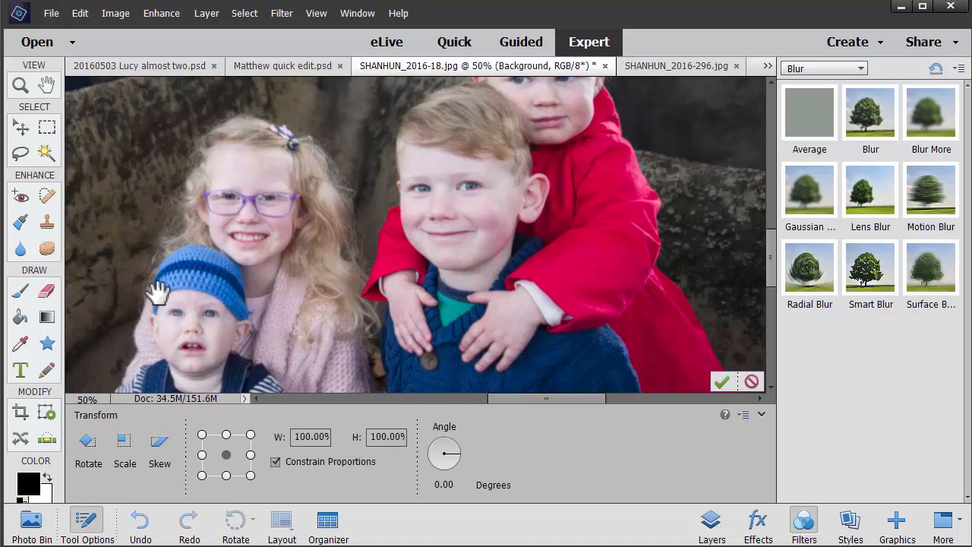
key("Escape")
key("ctrl+z")
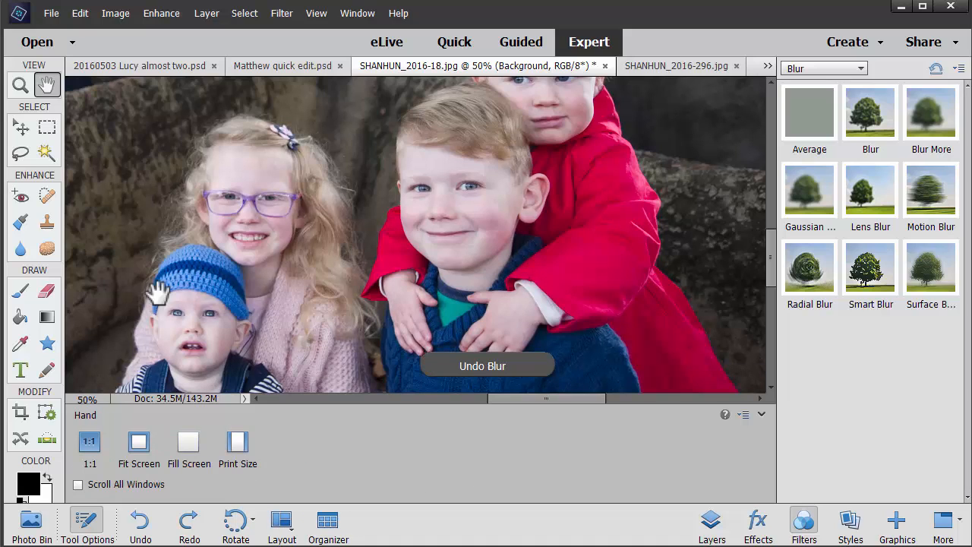
key("ctrl+y")
key("ctrl+z")
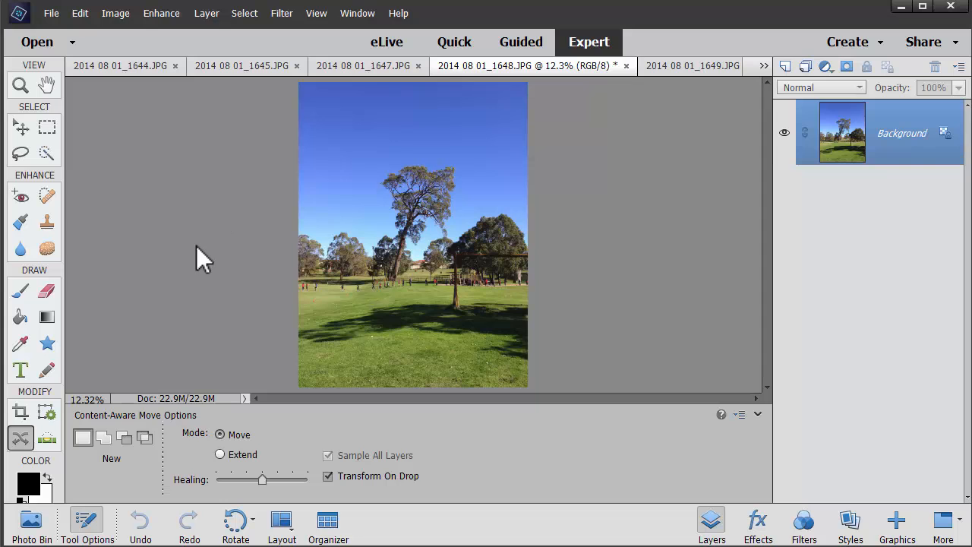
Select the tall tree in the middle of the park photo, trunk included, with the Quick Selection tool
key("ctrl+equal")
key("ctrl+equal")
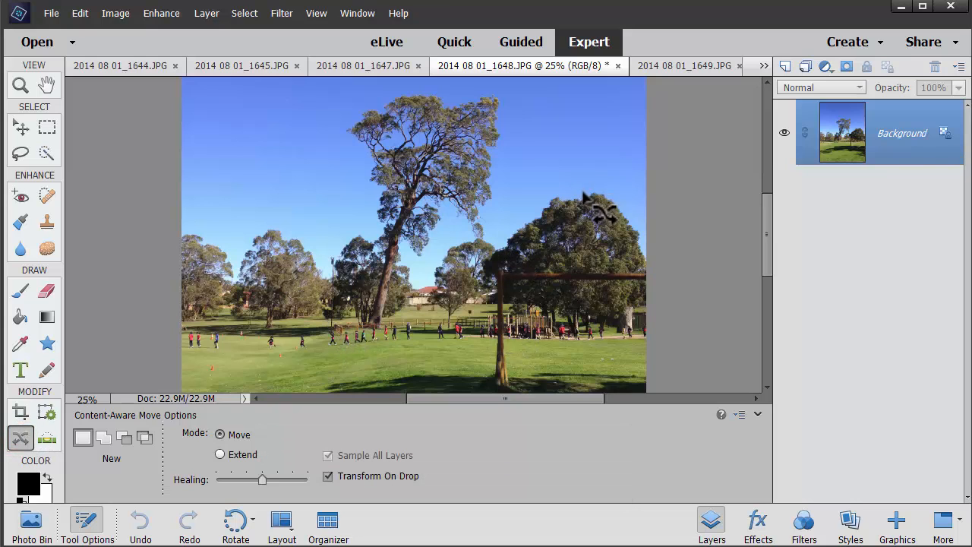
left_click(47, 153)
mouse_move(386, 161)
left_mouse_down()
mouse_move(409, 211)
mouse_move(387, 256)
mouse_move(411, 257)
mouse_move(377, 306)
left_mouse_up()
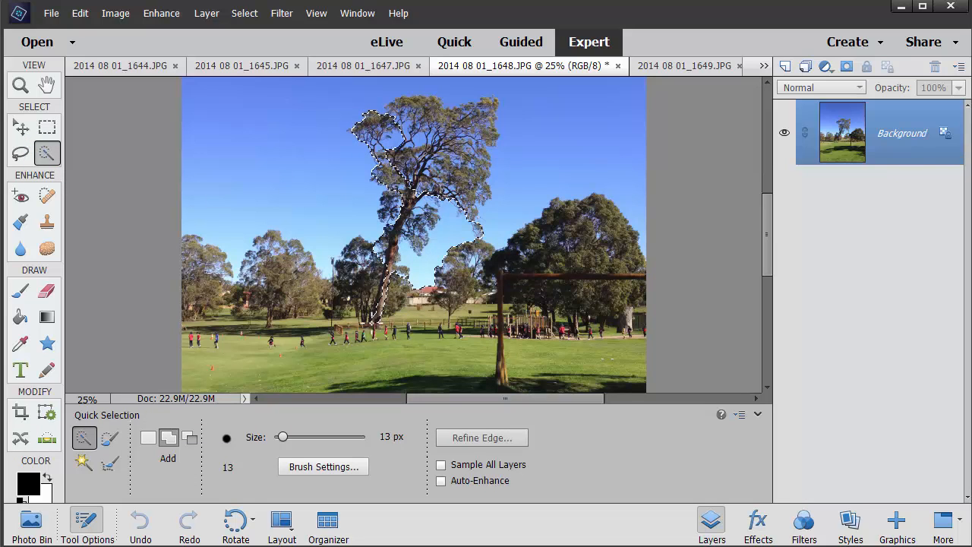
mouse_move(418, 254)
left_mouse_down()
mouse_move(447, 135)
mouse_move(441, 191)
left_mouse_up()
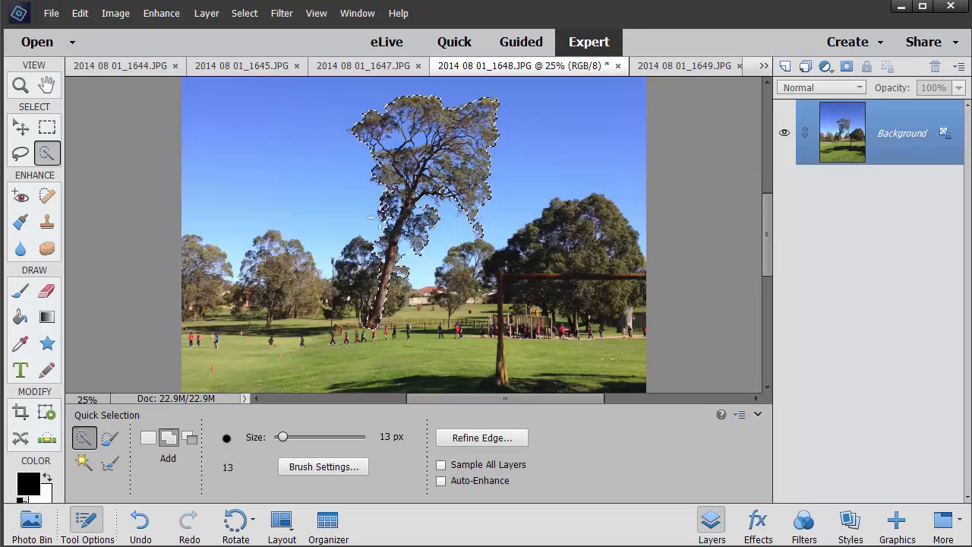
left_click(31, 526)
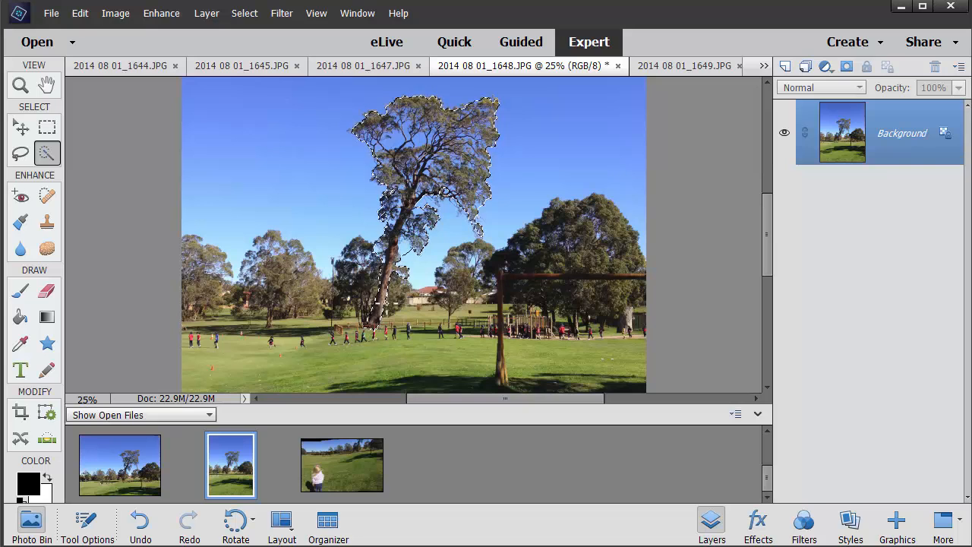
Expand the tree selection by 5 pixels and repeat the expansion to take in a margin of sky
left_click(245, 13)
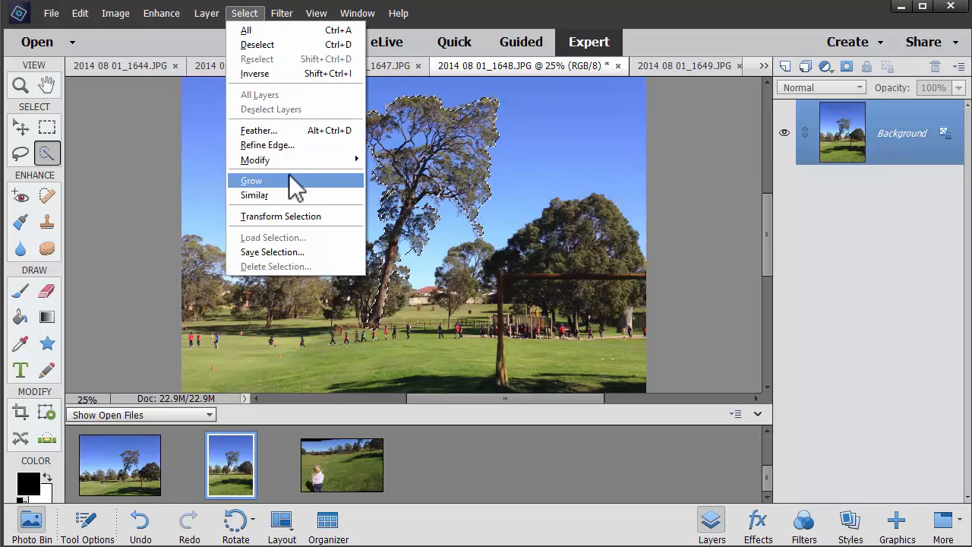
mouse_move(255, 161)
left_click(199, 188)
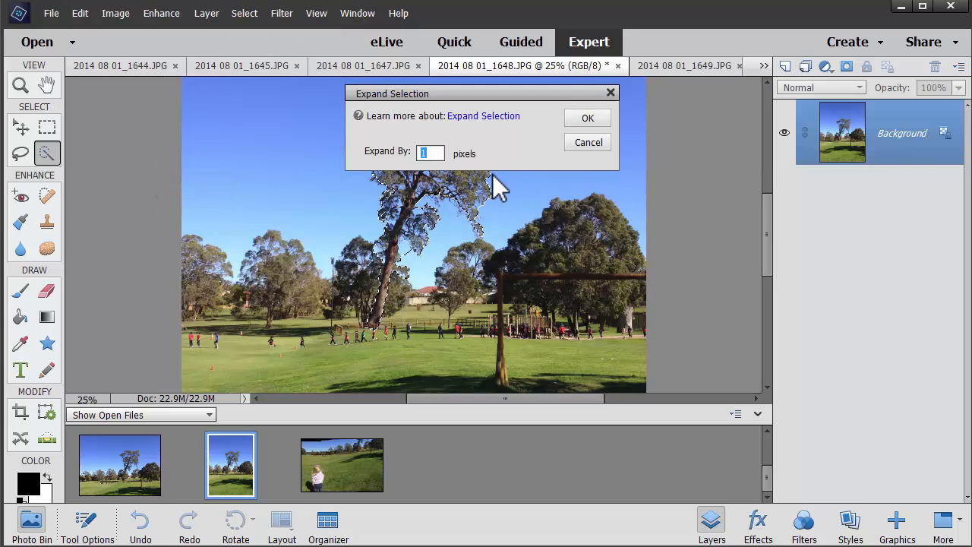
type("5")
key("Return")
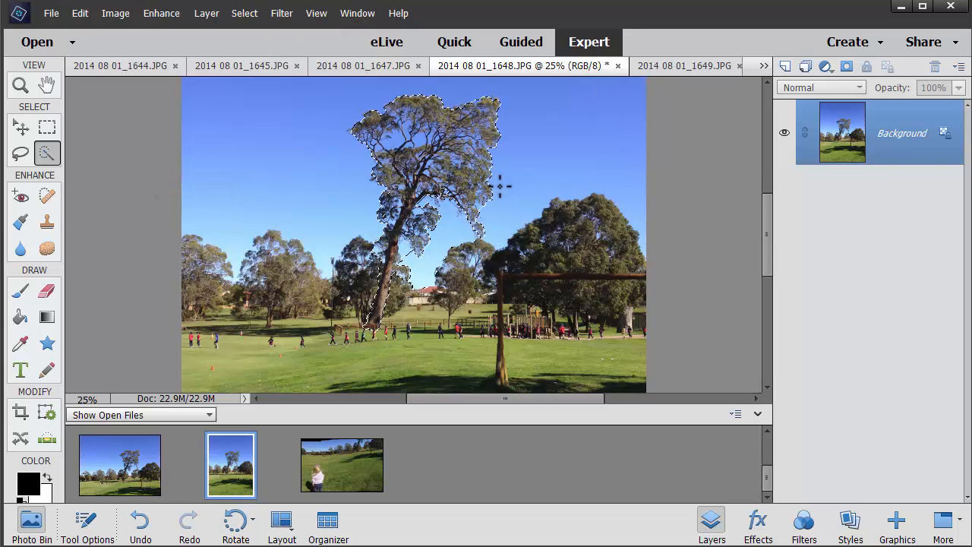
left_click(245, 13)
mouse_move(263, 160)
left_click(196, 187)
key("Return")
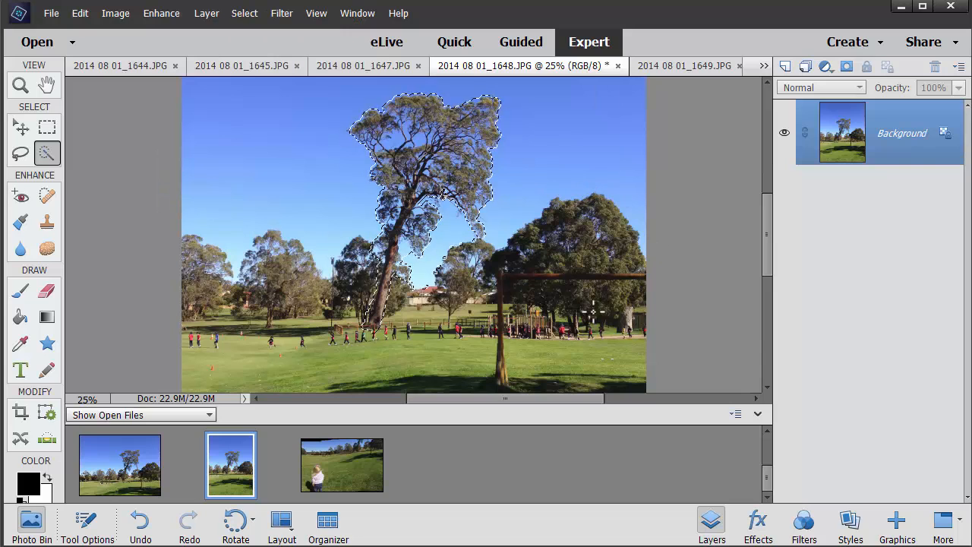
Relocate the selected tree to the photo's left edge with Content-Aware Move in Move mode and raise the Healing amount slightly
left_click(19, 439)
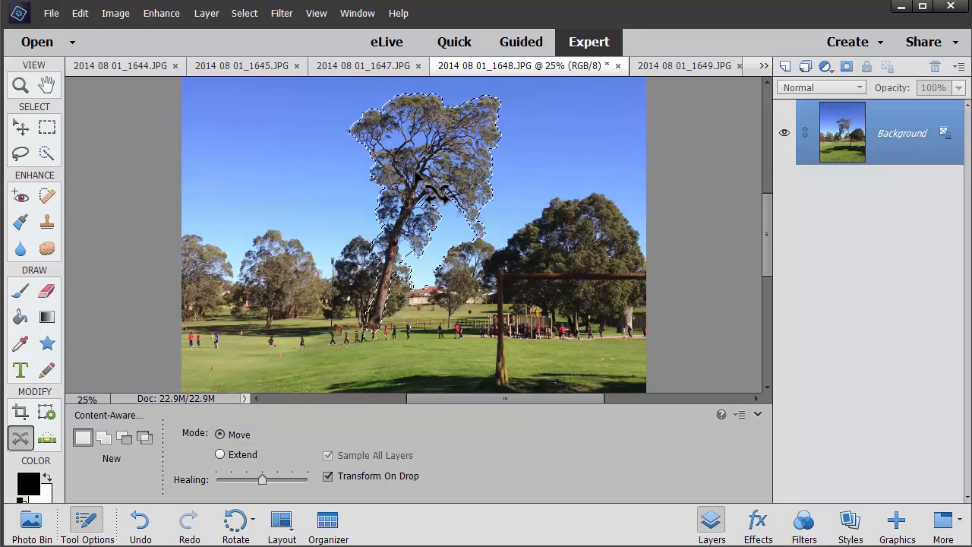
left_click_drag(411, 207, 221, 206)
left_click(260, 348)
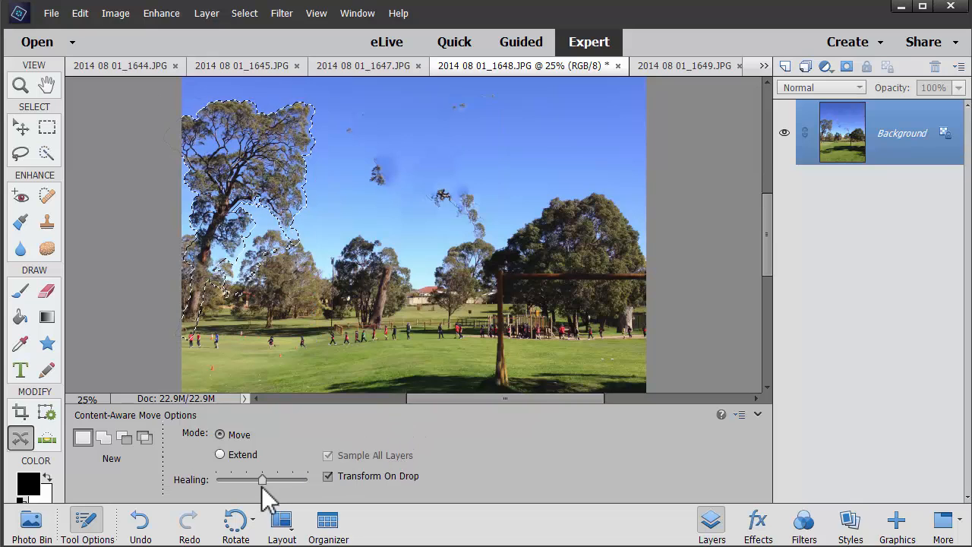
left_click_drag(262, 480, 279, 480)
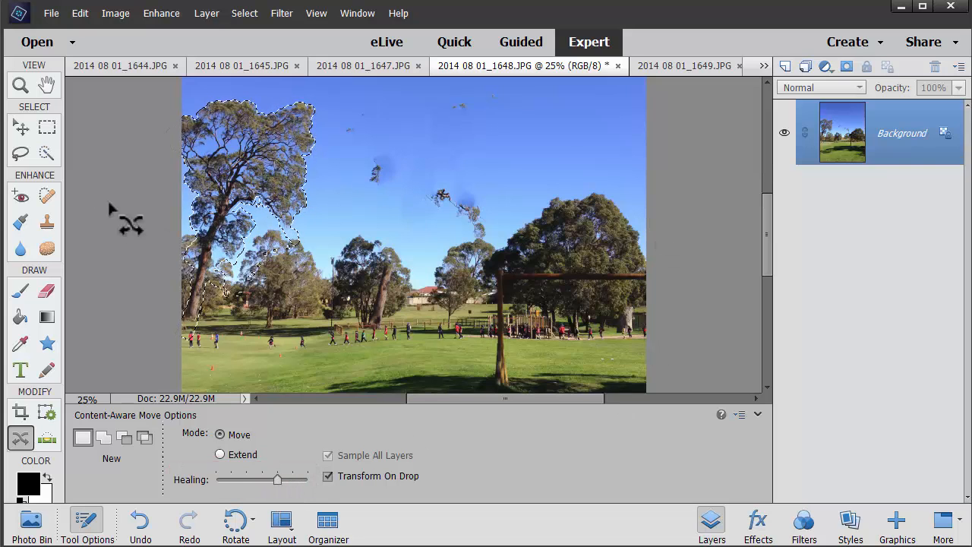
left_click_drag(228, 202, 165, 239)
left_click(271, 383)
Deselect the tree and remove the leftover branch fragments from the sky with an enlarged Spot Healing Brush of up to 80 px
left_click(47, 195)
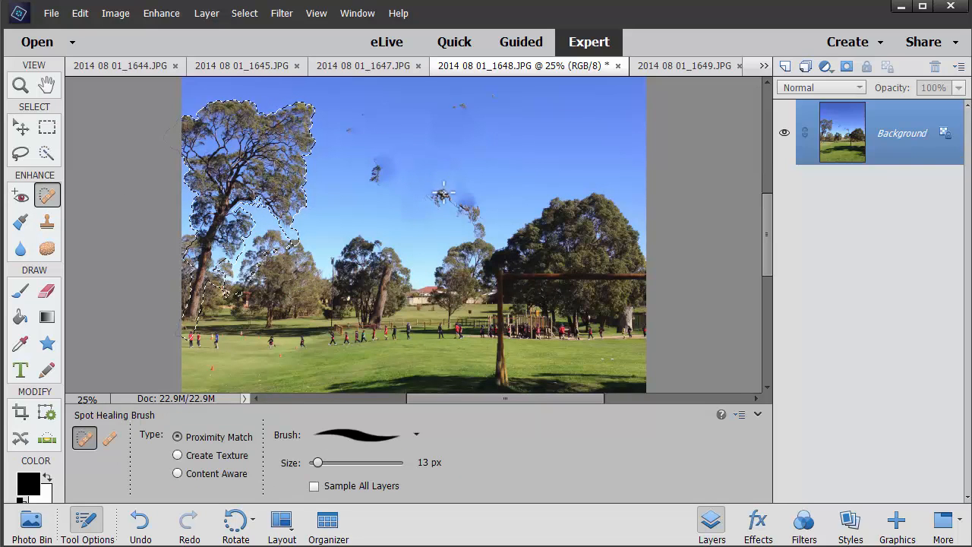
key("ctrl+d")
key("bracketright")
key("bracketright")
key("bracketright")
key("bracketright")
key("bracketright")
key("bracketright")
key("bracketright")
key("bracketright")
key("bracketright")
key("bracketright")
key("bracketright")
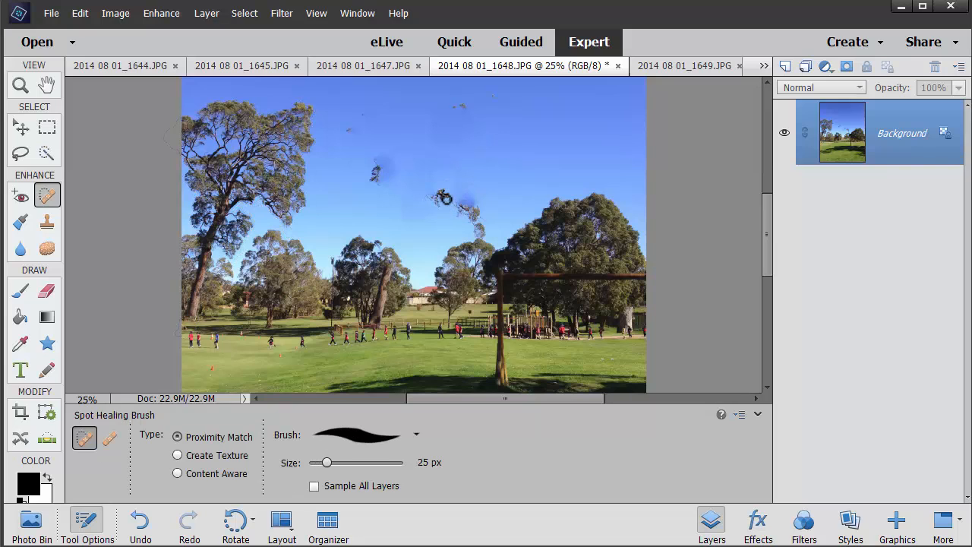
left_click(443, 197)
left_click(374, 173)
left_click_drag(347, 136, 360, 126)
left_click_drag(461, 106, 495, 94)
mouse_move(450, 162)
left_mouse_down()
mouse_move(476, 231)
mouse_move(451, 202)
left_mouse_up()
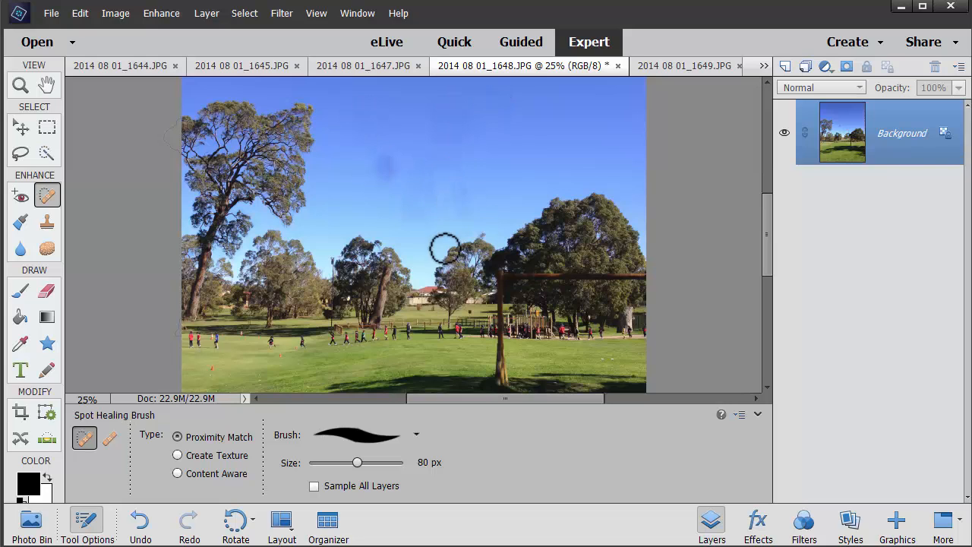
Heal the remaining dark smudges in the sky and save the photo as content aware move.psd
left_click(389, 173)
left_click_drag(378, 177, 380, 177)
left_click_drag(438, 122, 468, 131)
mouse_move(422, 201)
left_mouse_down()
mouse_move(413, 169)
mouse_move(429, 156)
mouse_move(451, 96)
left_mouse_up()
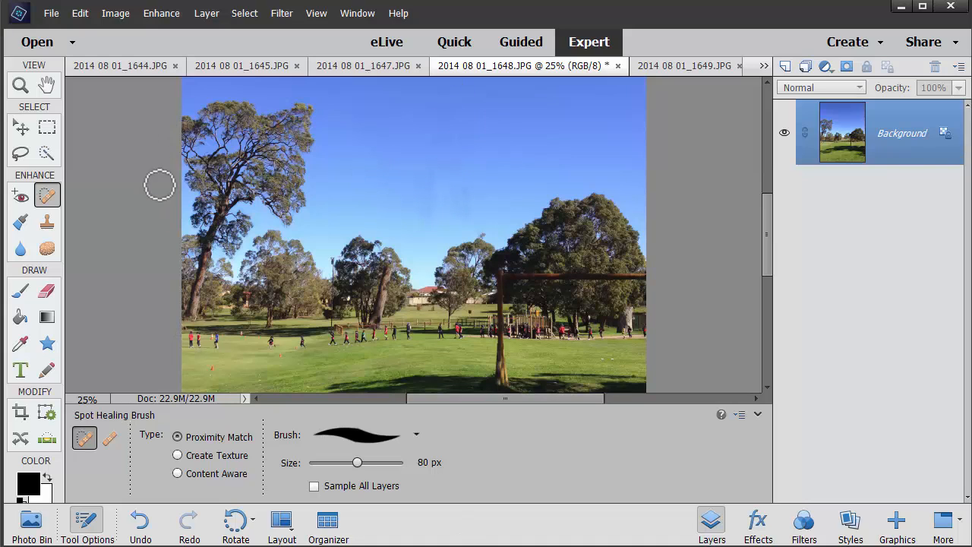
left_click(50, 13)
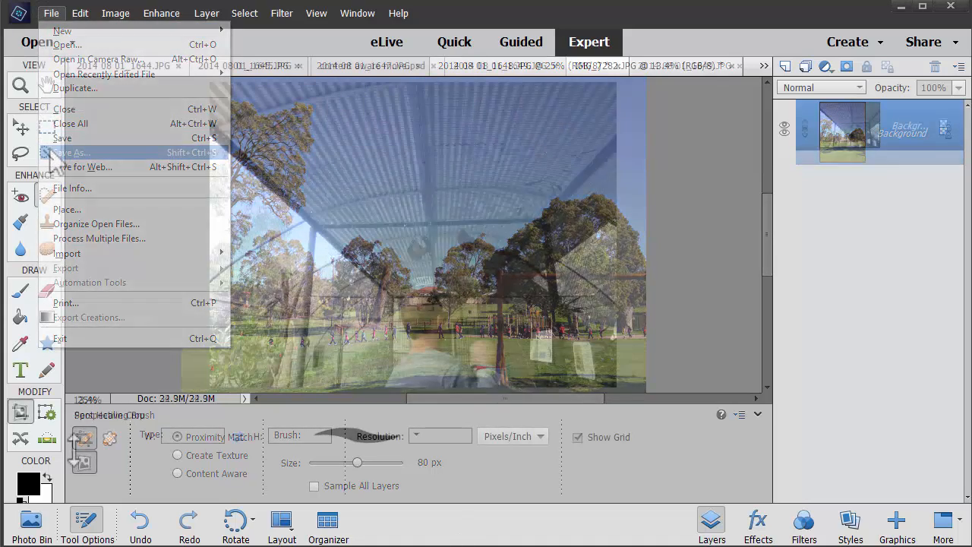
Replace the ordinary crop with a Perspective Crop and align its corners to the posts and crossbeam of the aviary frame
left_click(85, 438)
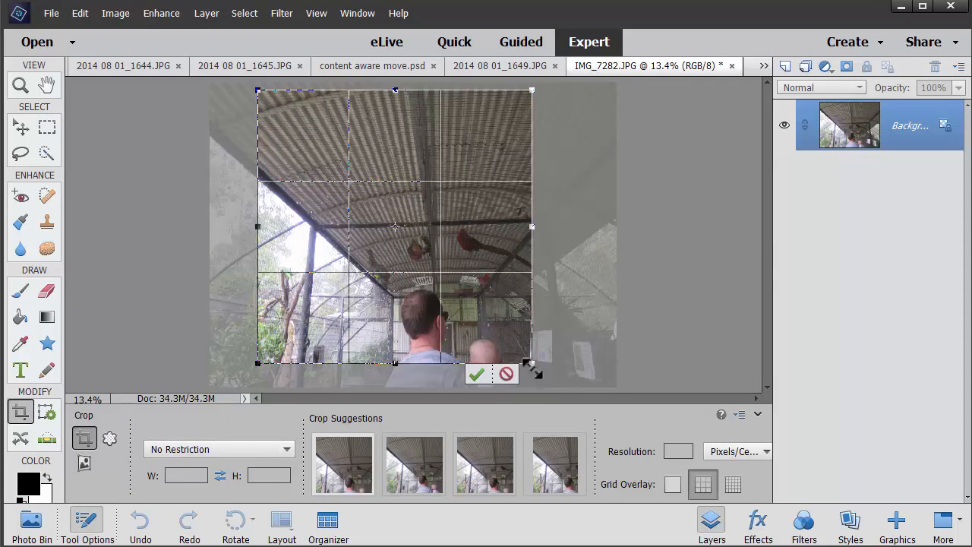
left_click(507, 374)
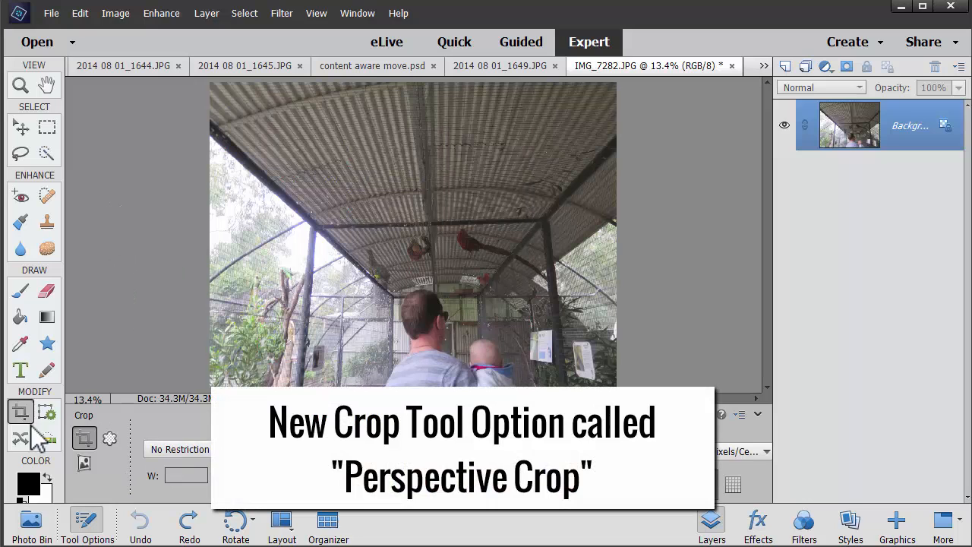
left_click(84, 464)
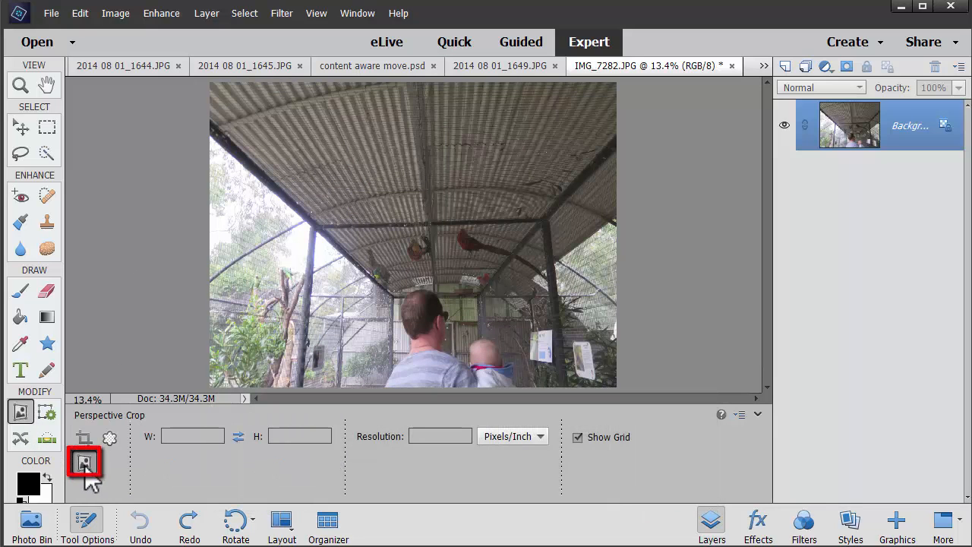
left_click_drag(306, 216, 569, 413)
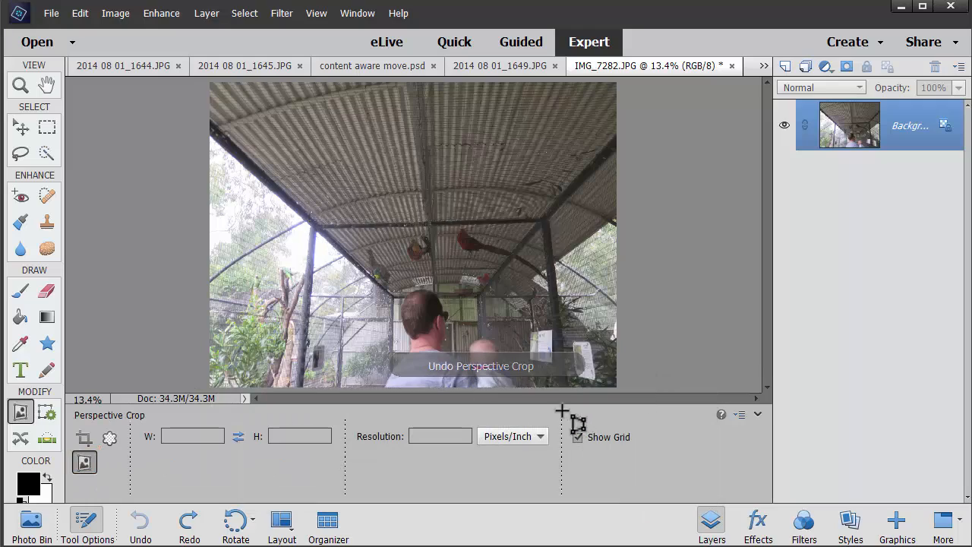
left_click_drag(315, 387, 294, 388)
left_click_drag(570, 221, 551, 224)
mouse_move(310, 223)
left_mouse_down()
mouse_move(318, 228)
mouse_move(312, 223)
left_mouse_up()
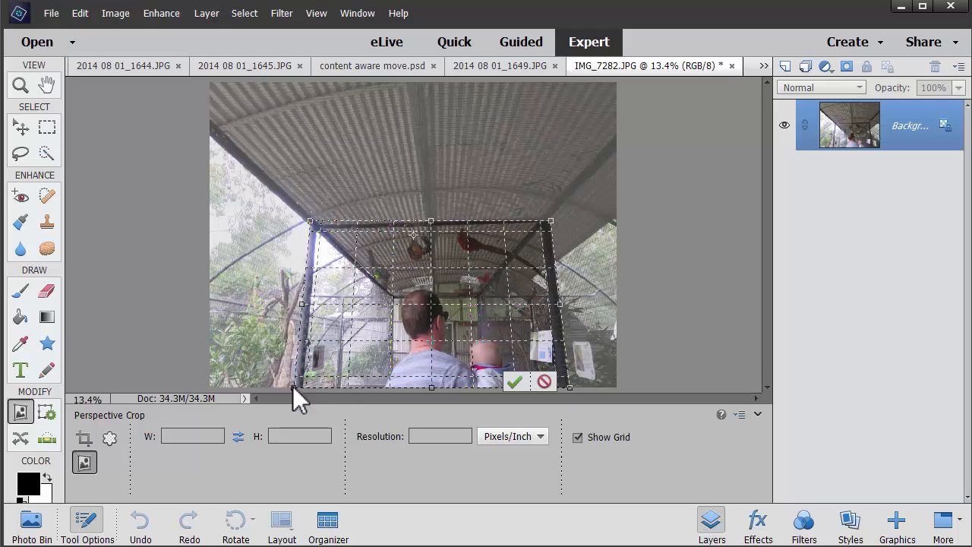
Widen the perspective crop beyond the aviary frame by moving its lower corners outward and its upper corners onto the roof
left_click_drag(318, 235, 292, 400)
left_click_drag(572, 388, 617, 388)
left_click_drag(550, 222, 559, 192)
left_click_drag(306, 220, 291, 182)
left_click_drag(286, 390, 260, 390)
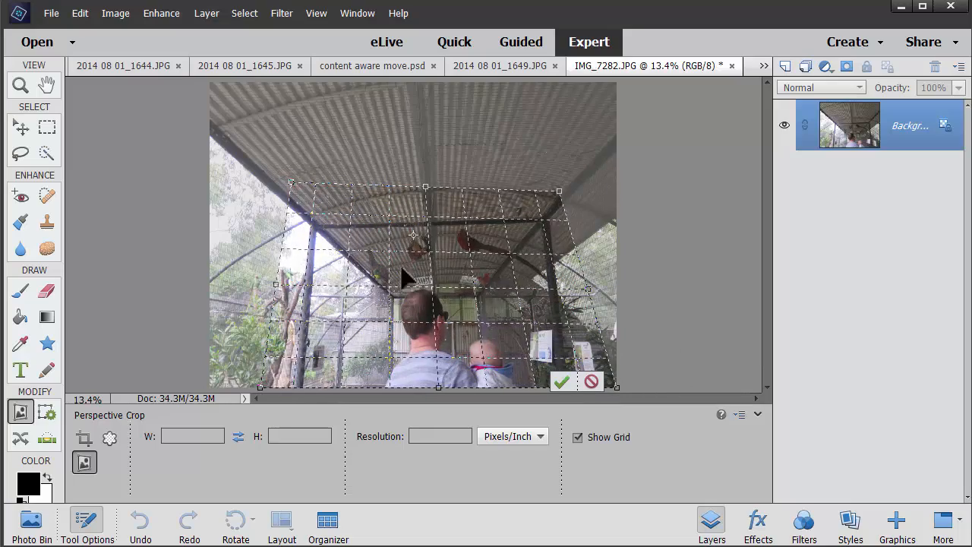
Fine-tune the perspective crop's corners so its sides follow the slanting posts, and apply the crop
left_click_drag(567, 195, 583, 192)
mouse_move(296, 191)
left_mouse_down()
mouse_move(294, 206)
mouse_move(289, 196)
left_mouse_up()
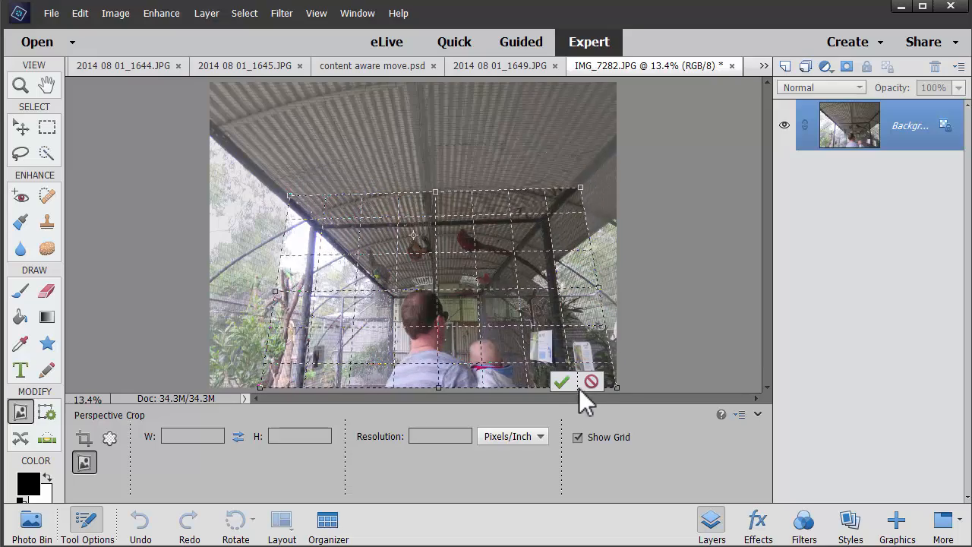
left_click_drag(617, 393, 611, 397)
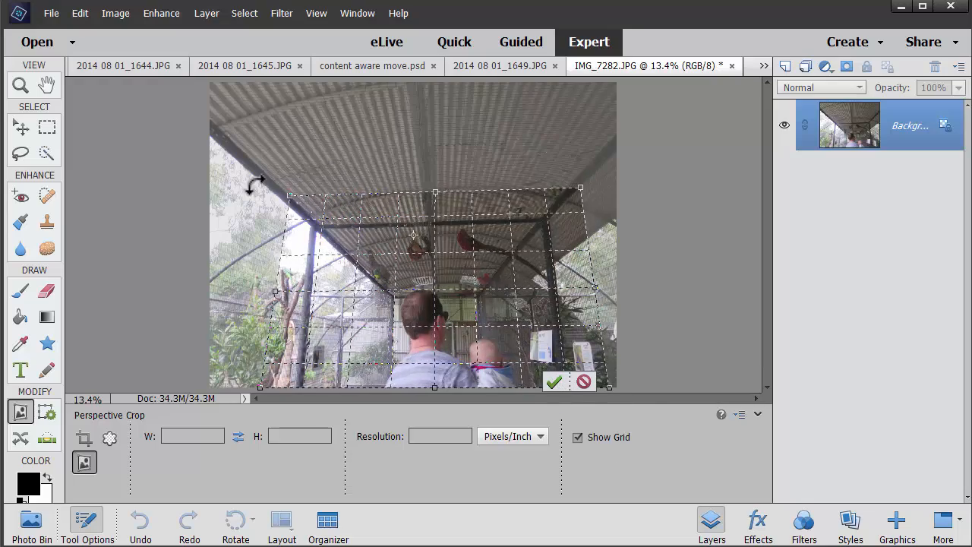
left_click_drag(290, 197, 278, 198)
mouse_move(260, 388)
left_mouse_down()
mouse_move(251, 388)
mouse_move(256, 398)
left_mouse_up()
left_click(555, 381)
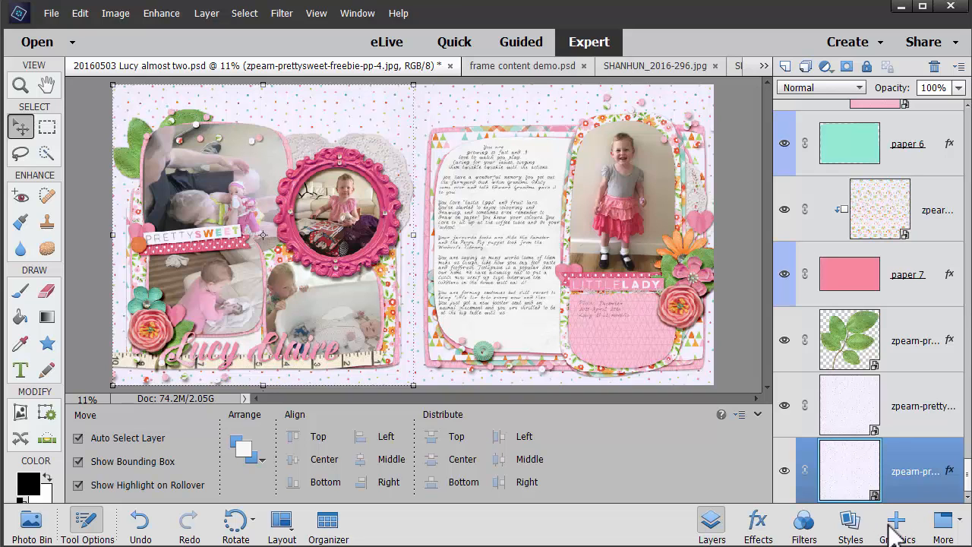
Switch to the document frame content demo.psd
left_click(514, 67)
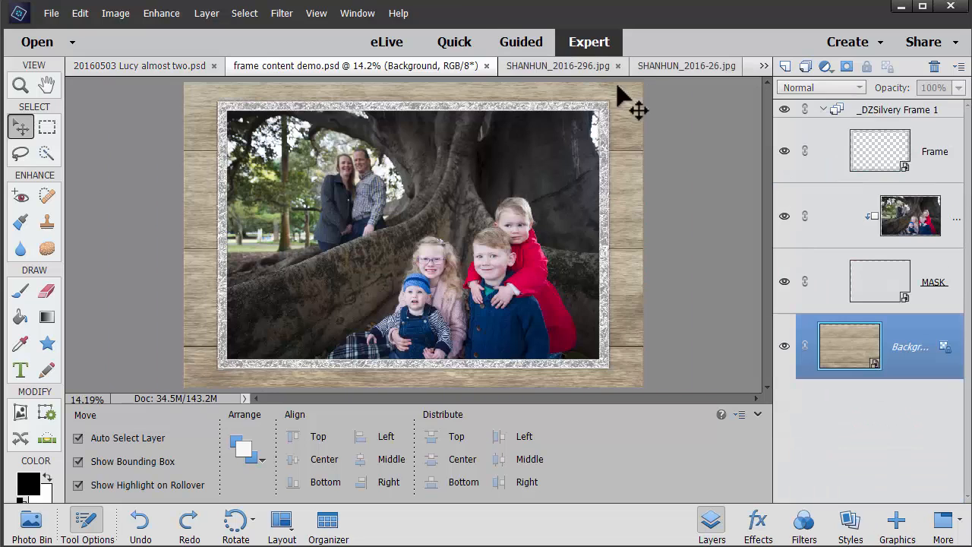